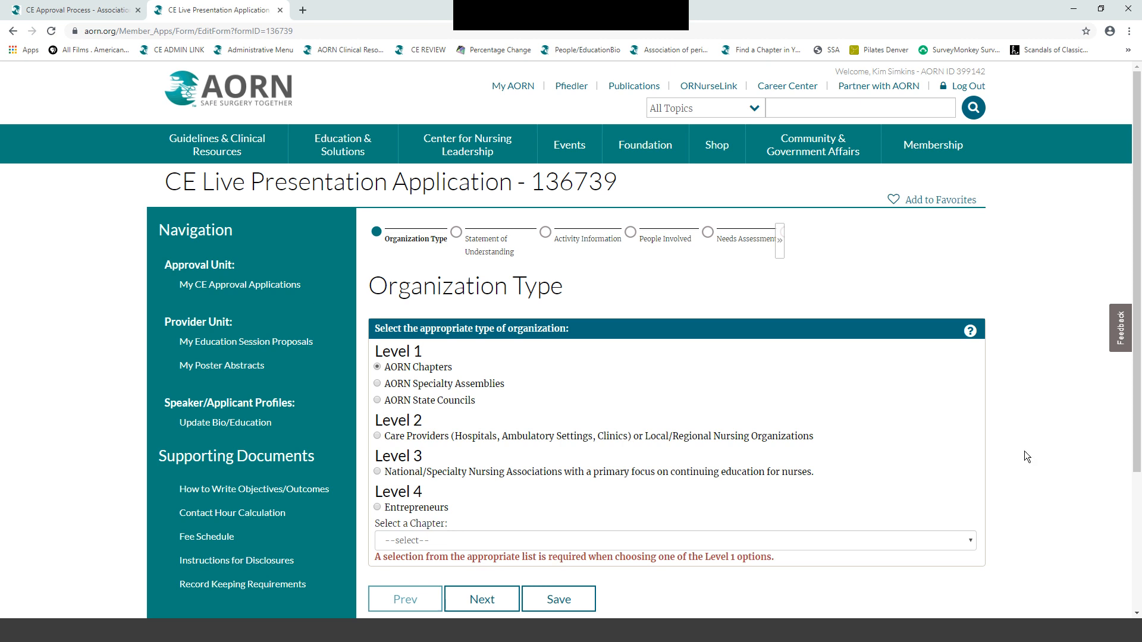
- Choose chapter 0307-ARIZONA HIGH COUNTRY as the AORN Chapters organization and continue
click(969, 541)
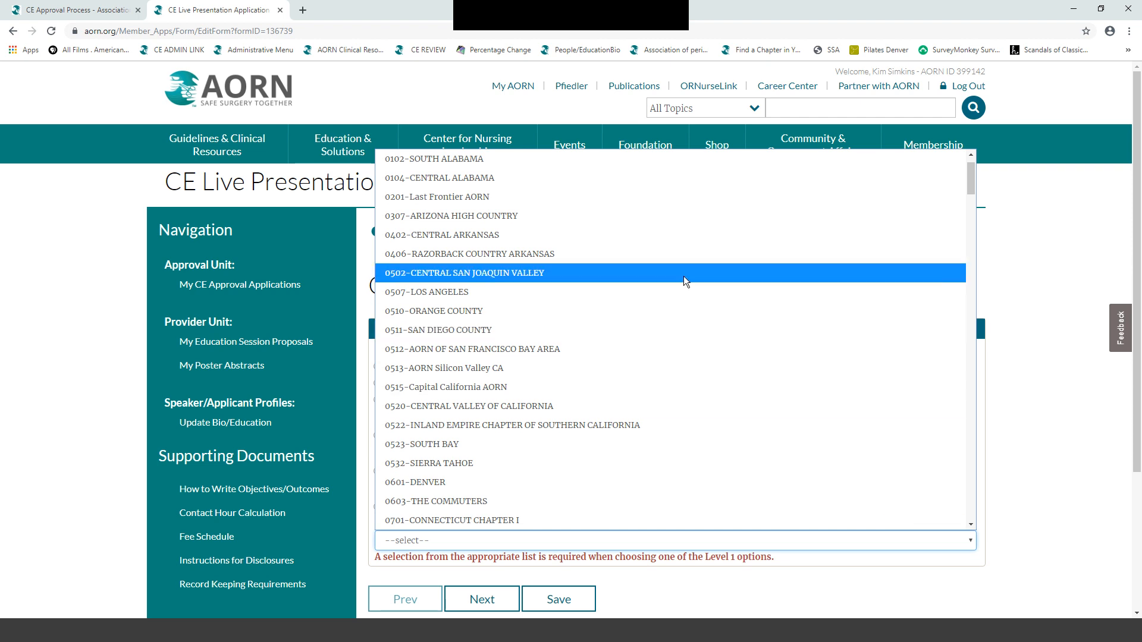
click(629, 216)
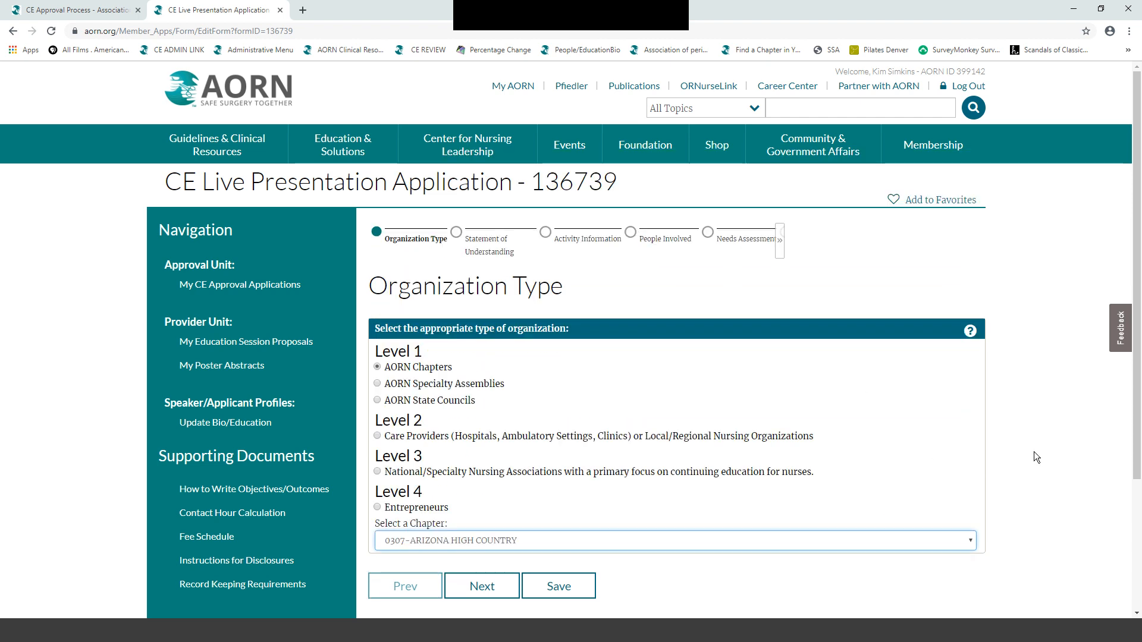
scroll(1033, 452, down, 3)
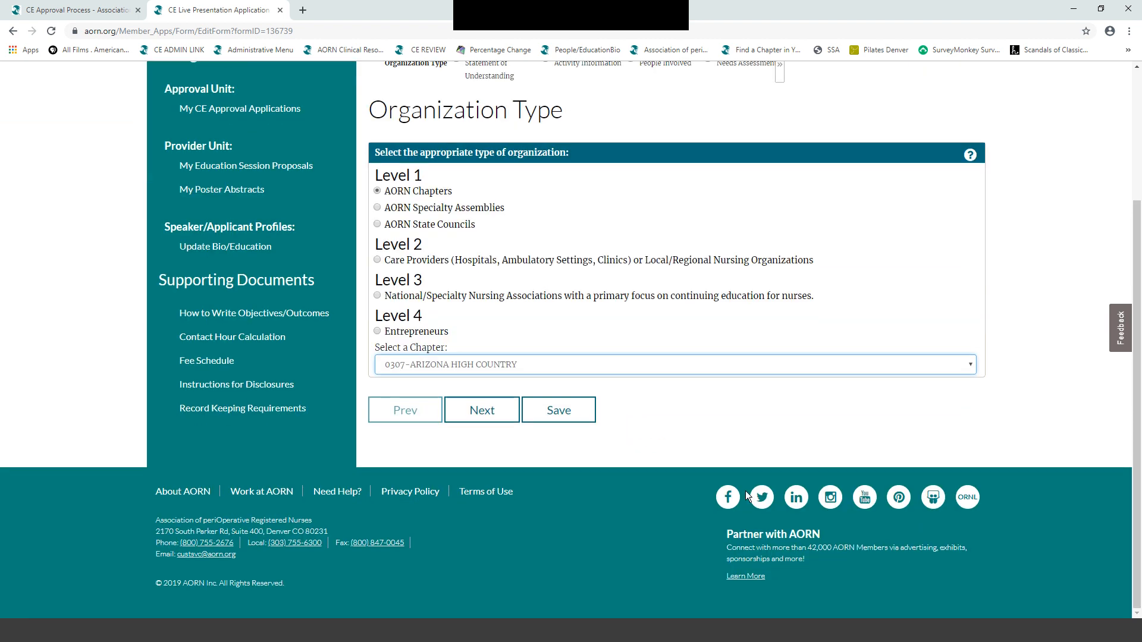
click(474, 414)
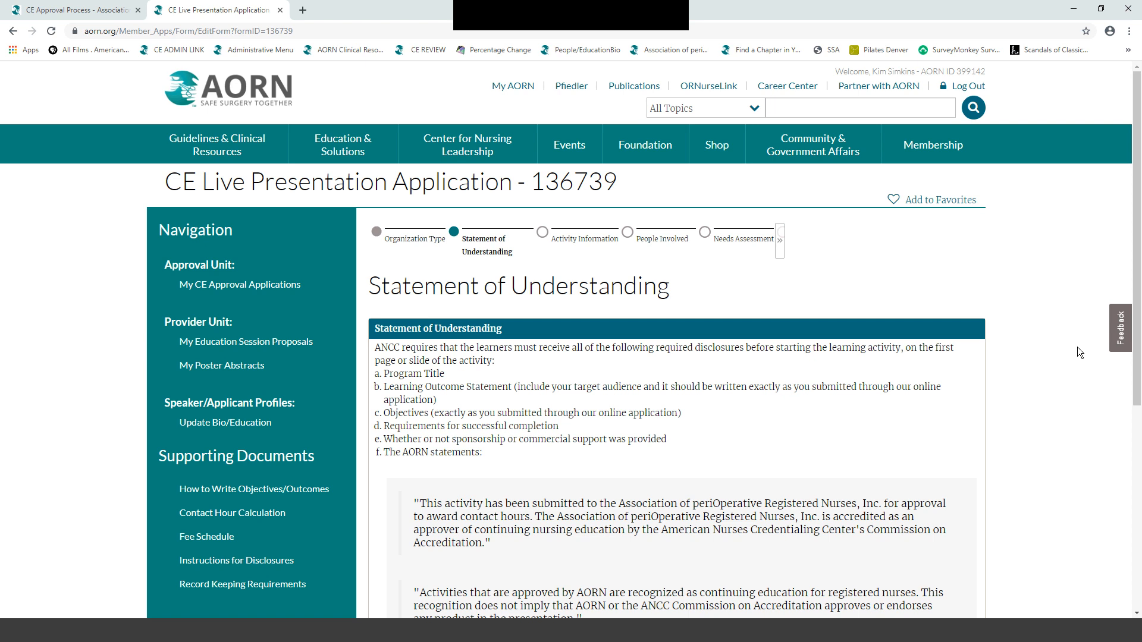
- Accept all the declarations in the Statement of Understanding and continue
scroll(1076, 348, down, 3)
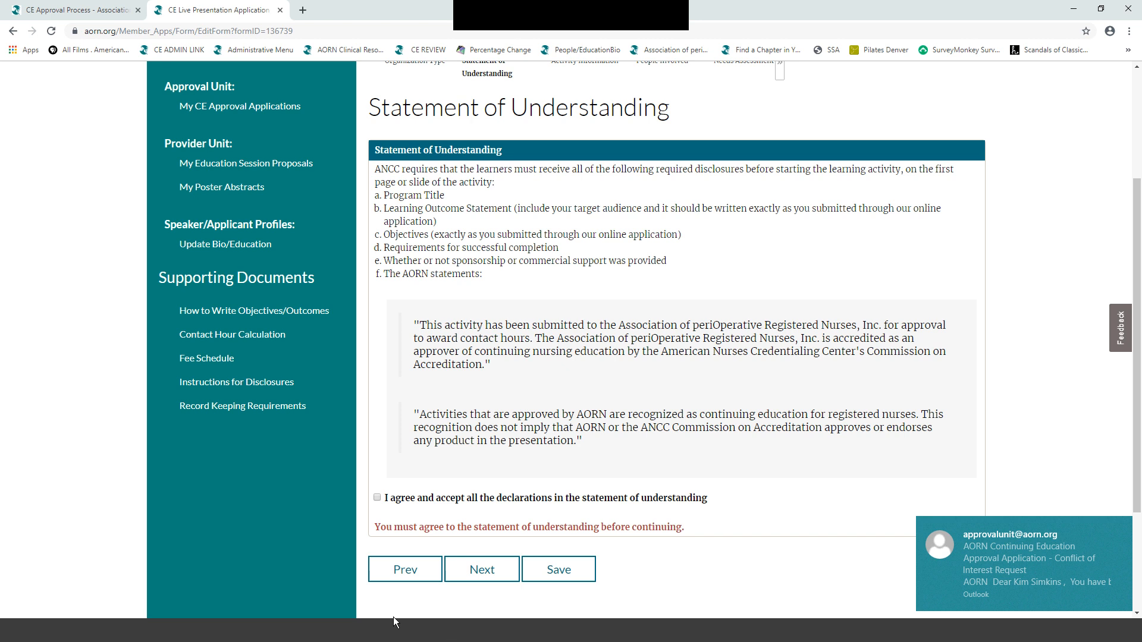
click(377, 498)
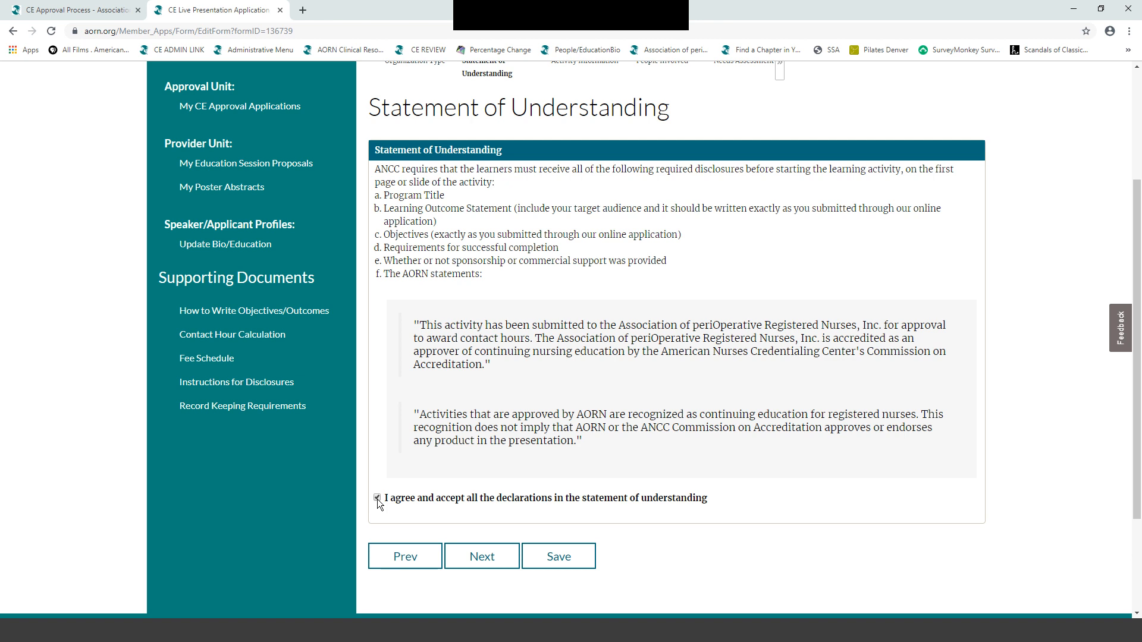
click(482, 557)
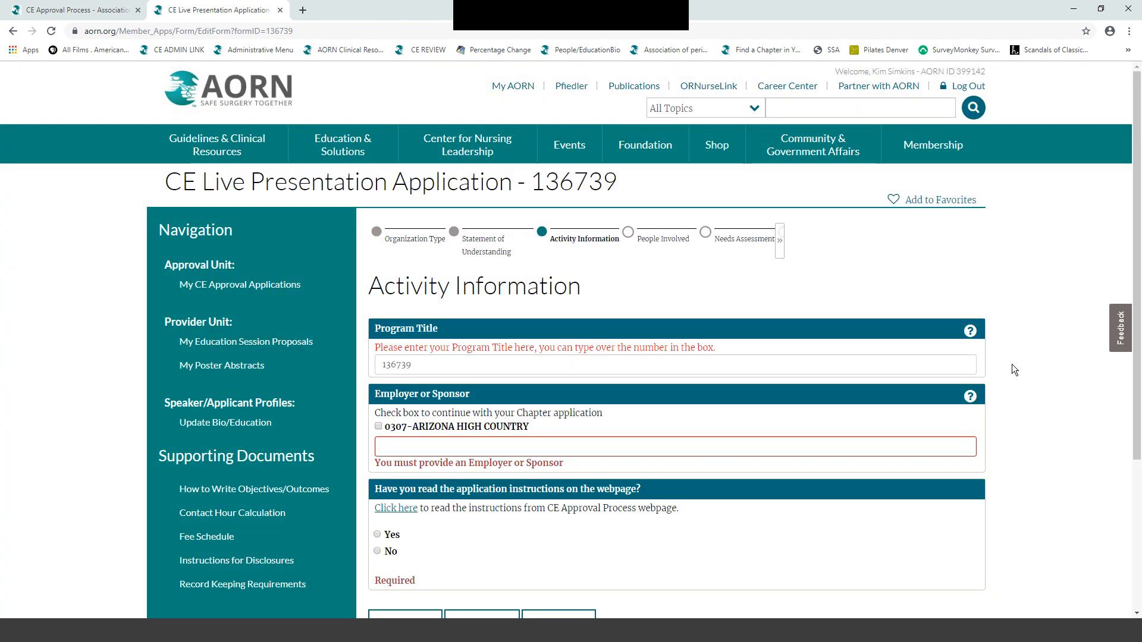
- Replace the placeholder program title with 'Elder Care - A Texas Board Requirement'
scroll(1012, 364, down, 1)
scroll(1012, 365, down, 1)
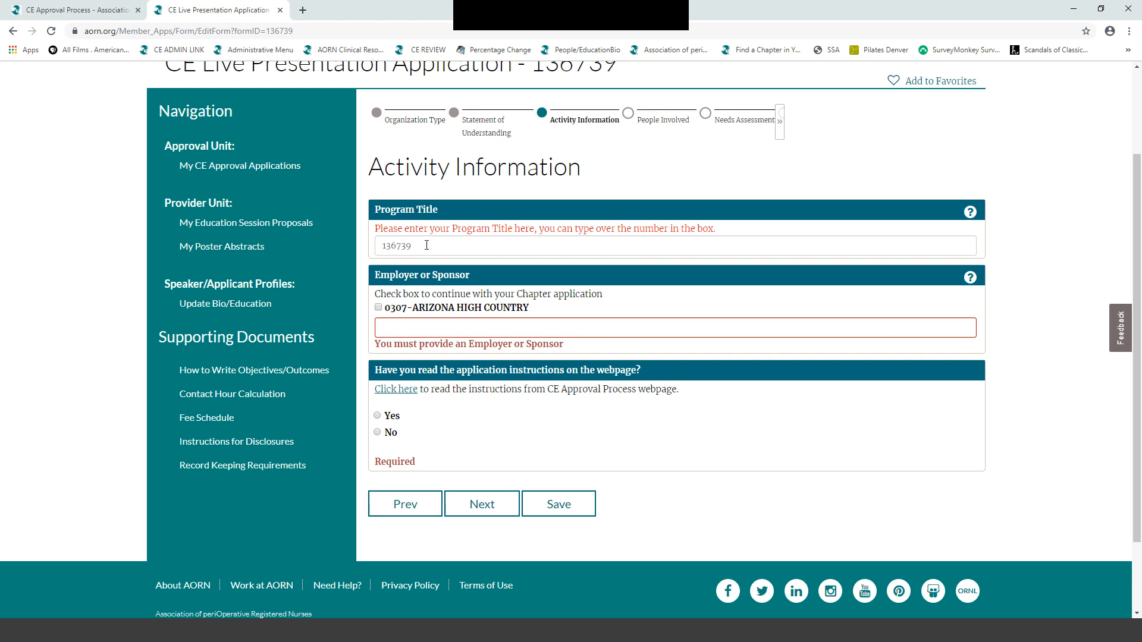
drag(426, 246, 354, 241)
text(Elder Care - A Texas Board Requirement)
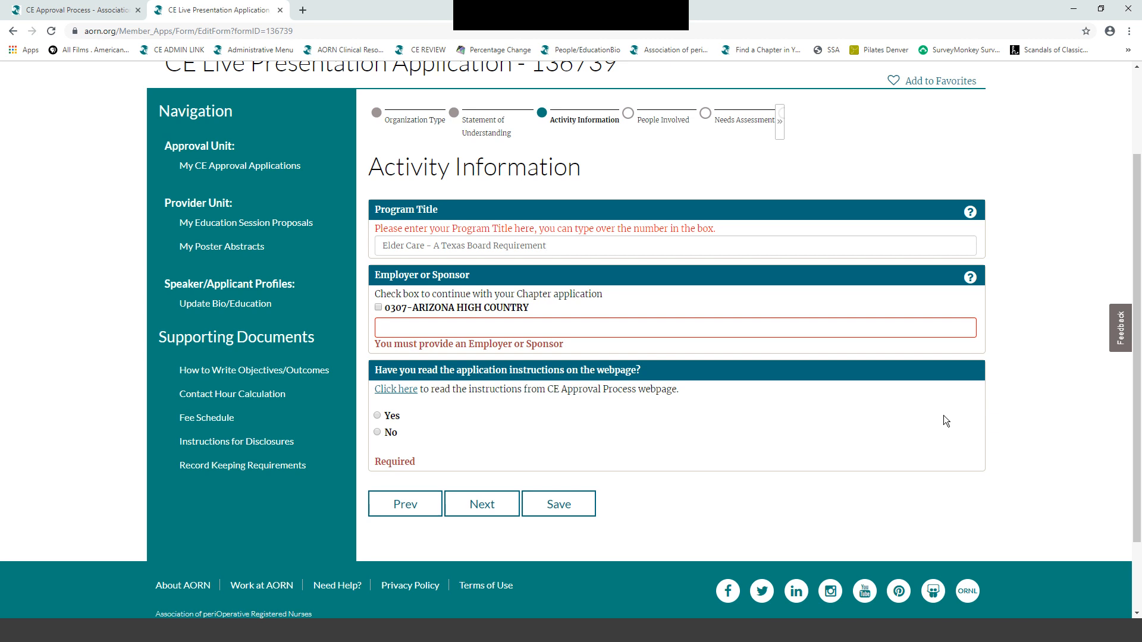
- Make chapter 0307-ARIZONA HIGH COUNTRY the sponsor, answer Yes to reading instructions, and continue
click(378, 307)
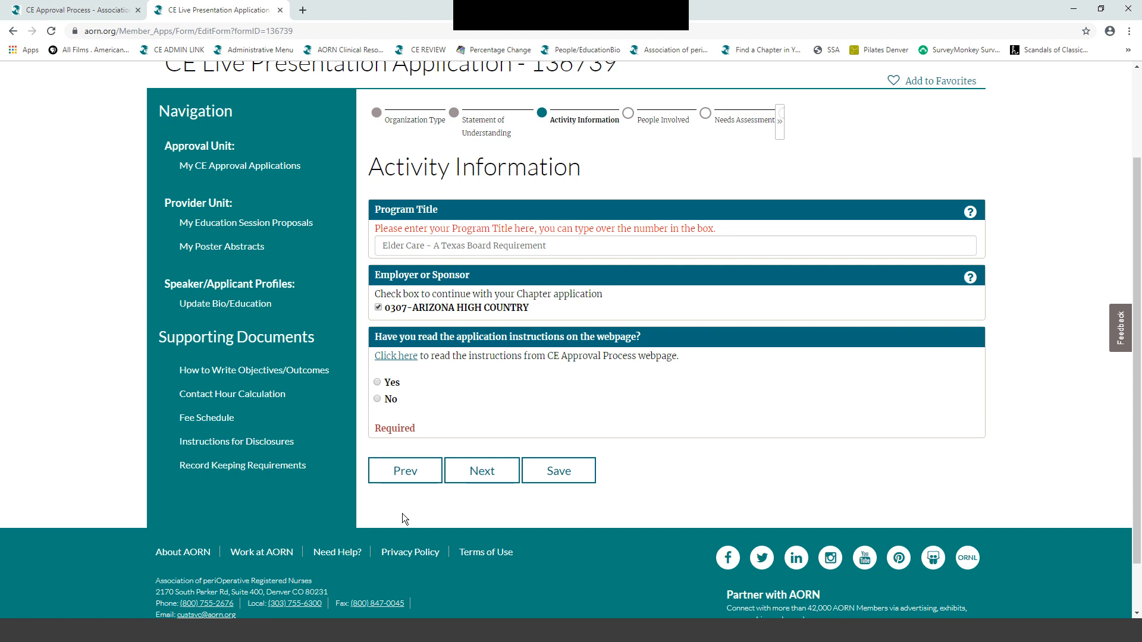
click(378, 383)
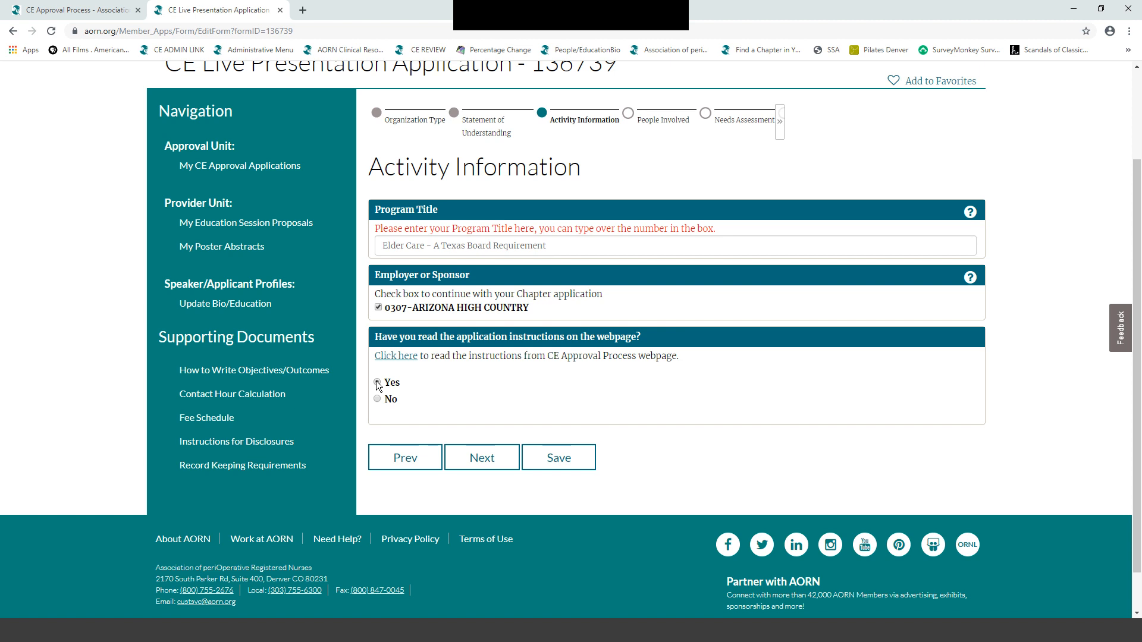
click(479, 458)
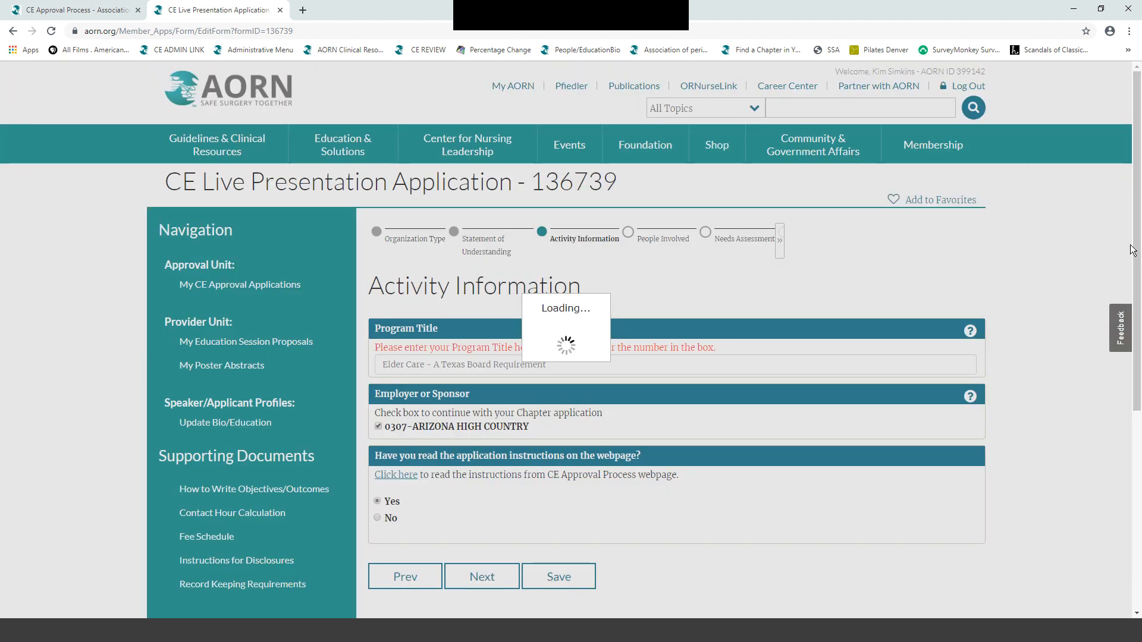
- Scroll down to the People Involved table showing one Planning Committee member
scroll(1108, 255, down, 3)
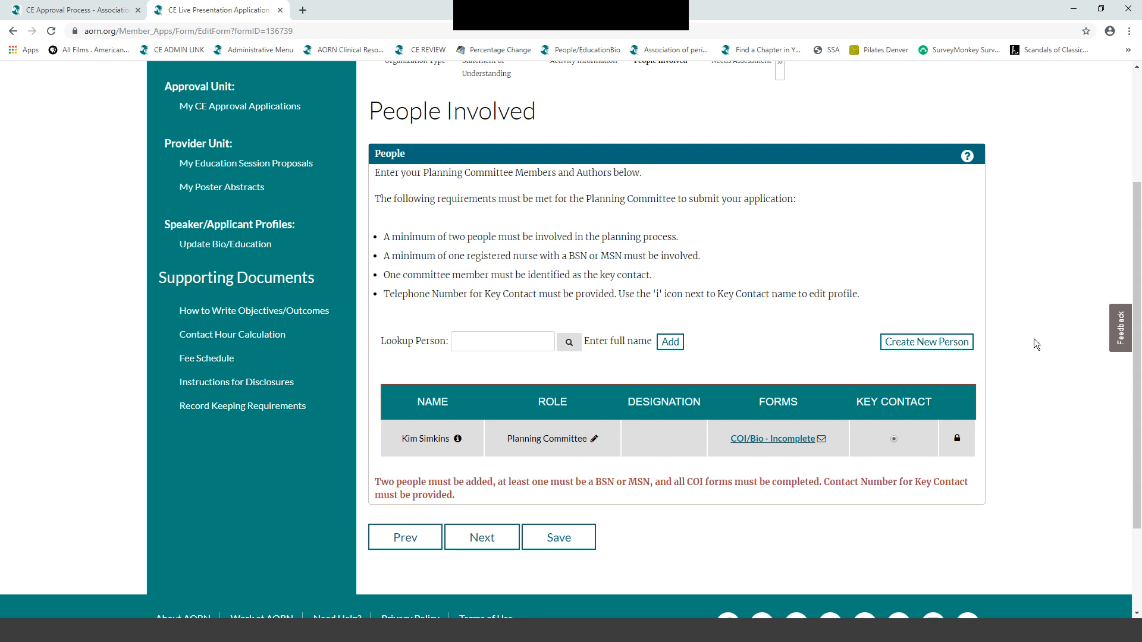
- Look up a person by name, add them, and assign the Planning Committee role
click(455, 341)
click(568, 345)
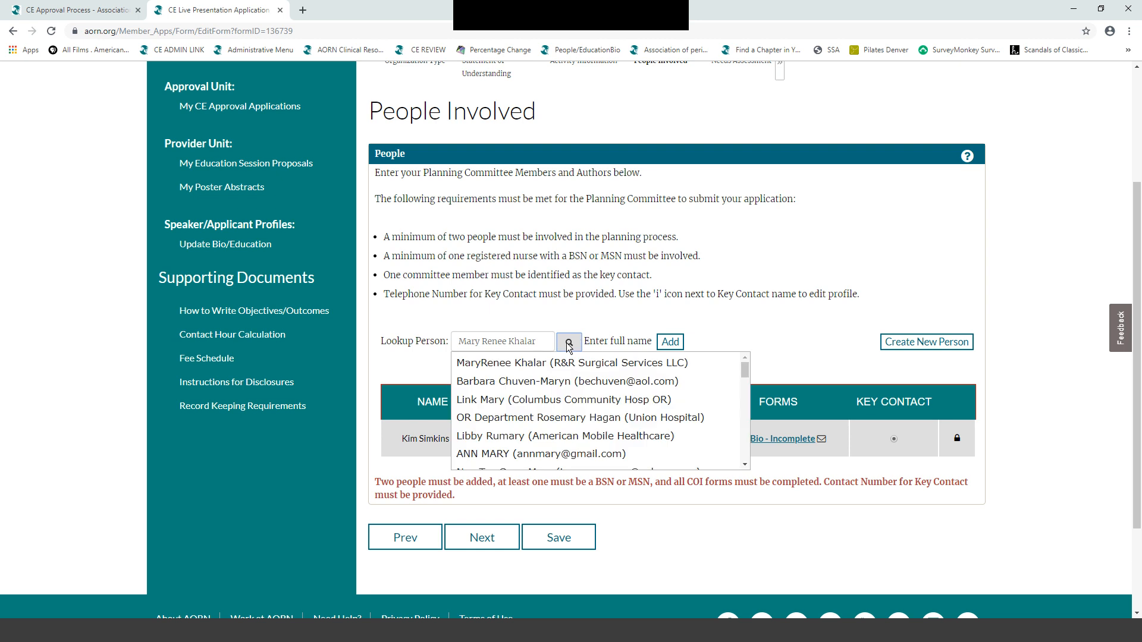
click(515, 365)
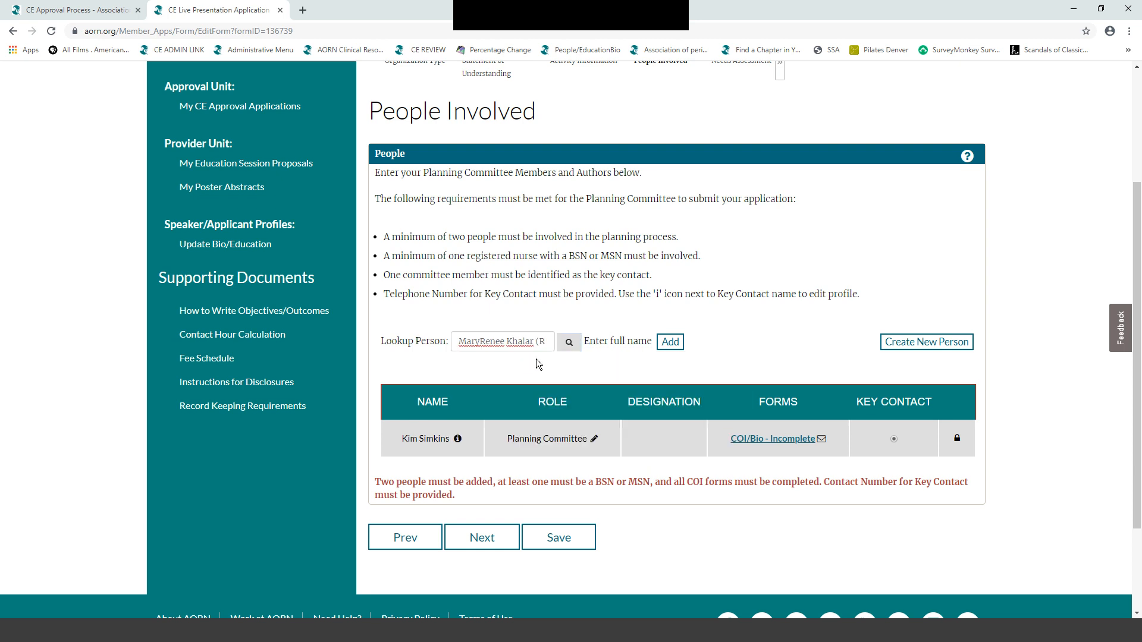
click(670, 342)
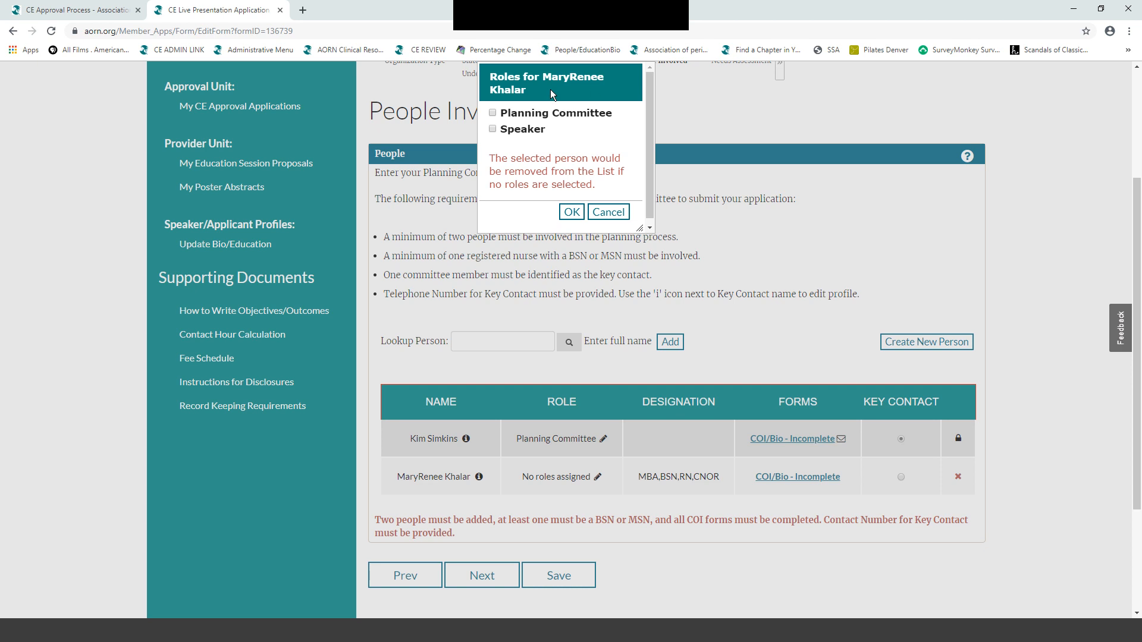
click(493, 115)
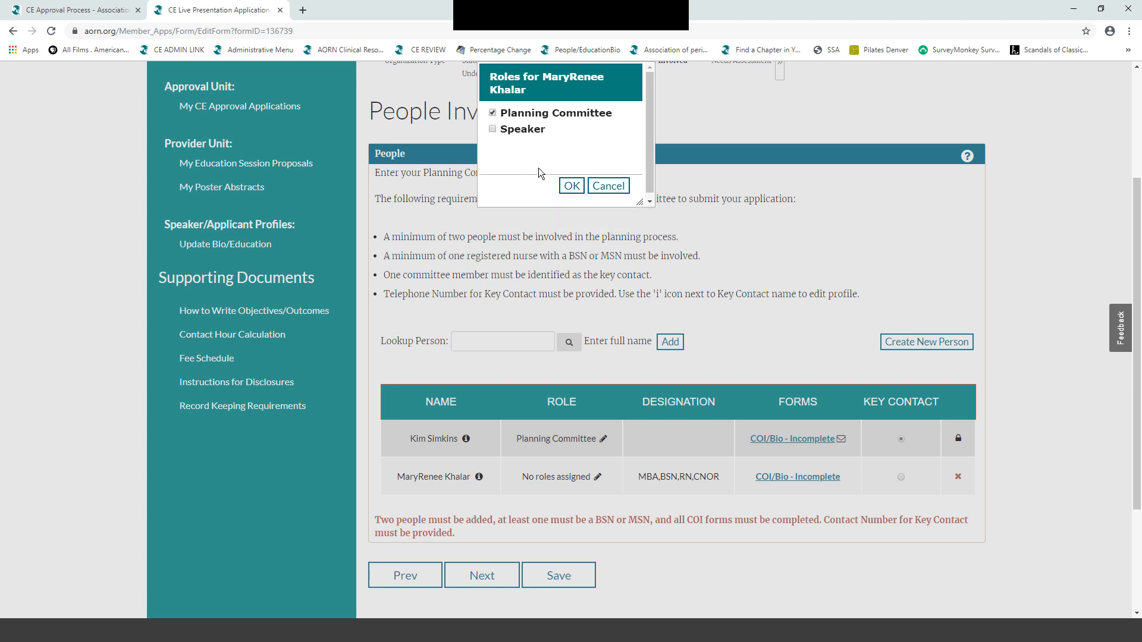
click(570, 188)
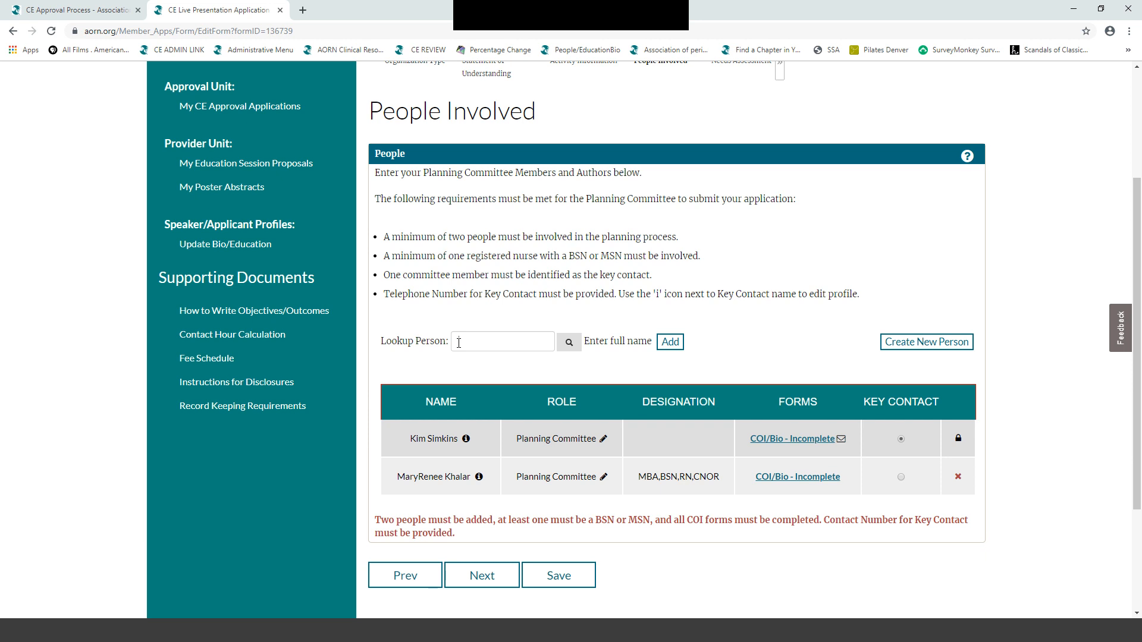
- Start a new person's profile by entering their e-mail address and continuing
click(901, 343)
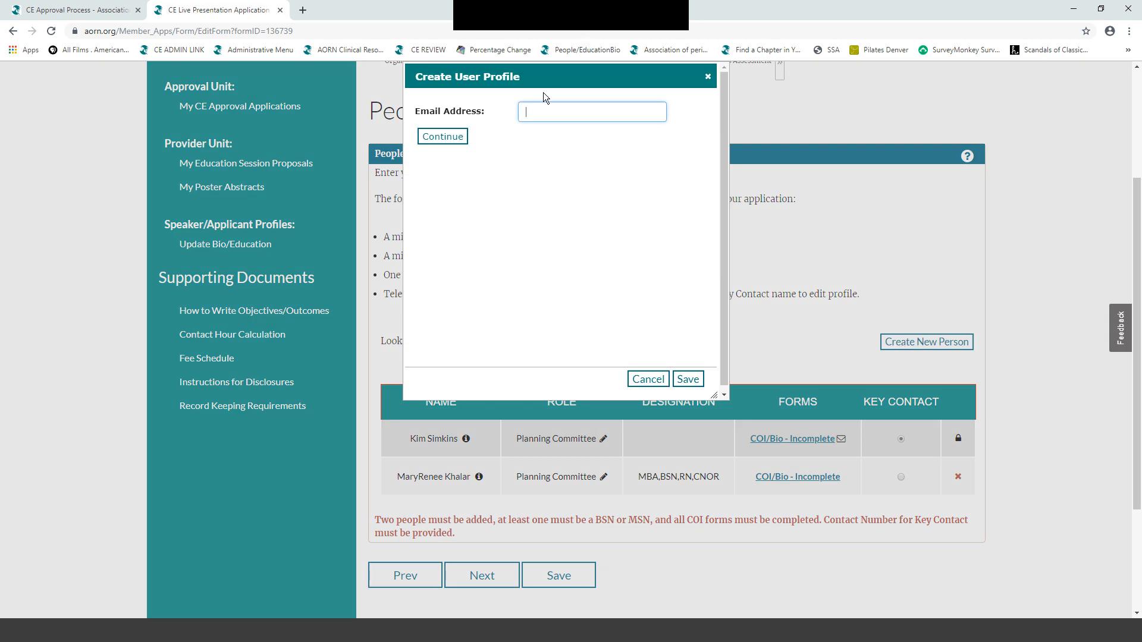
click(526, 113)
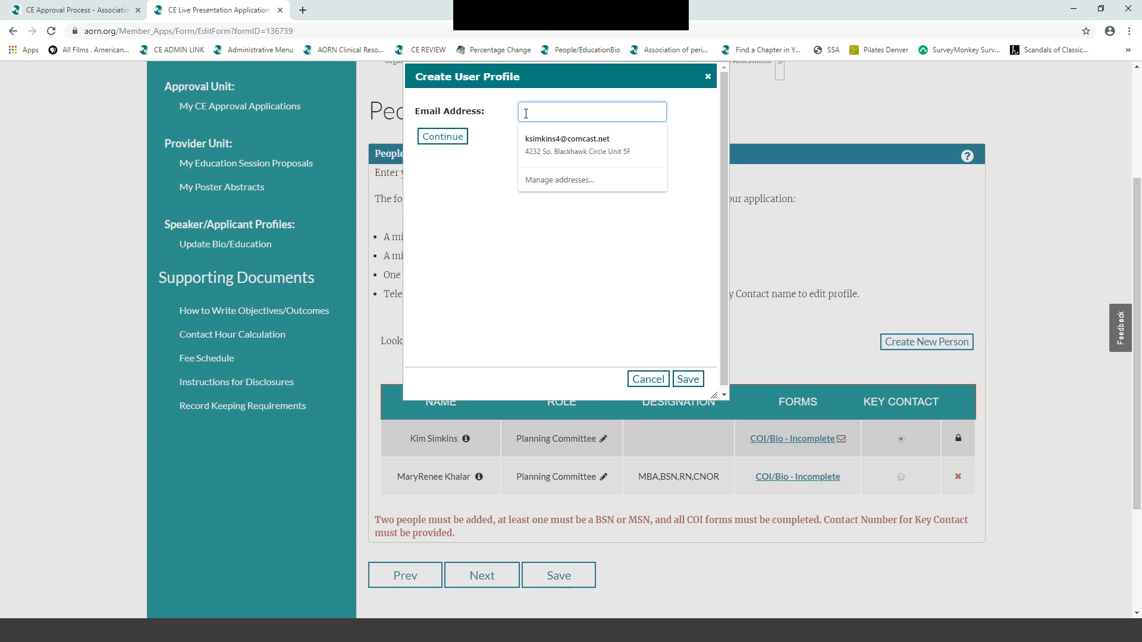
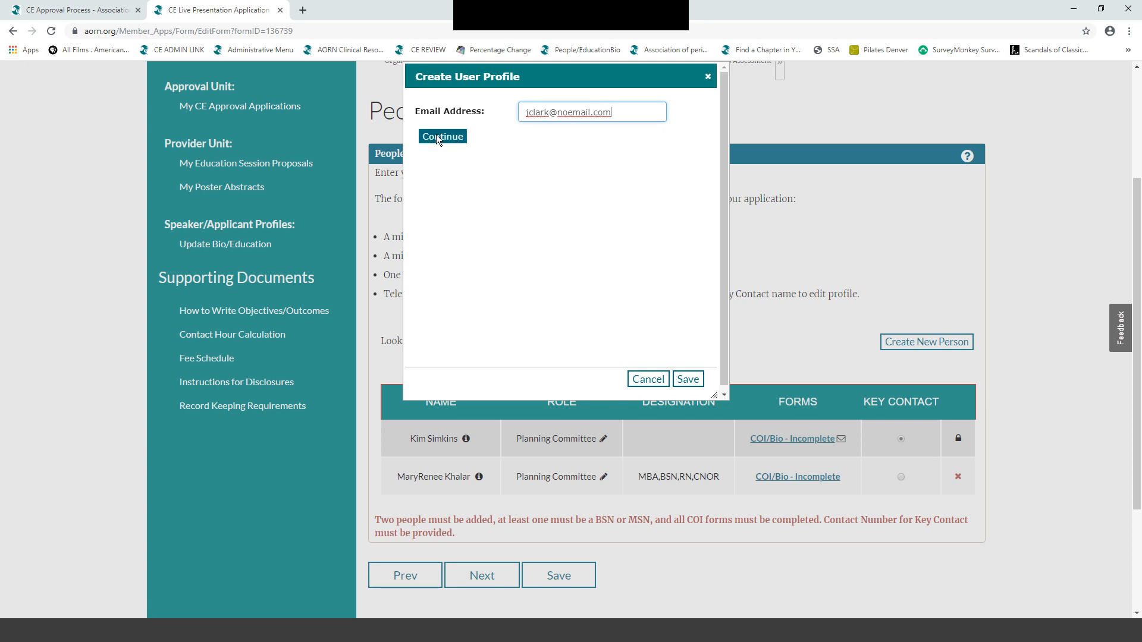
click(436, 136)
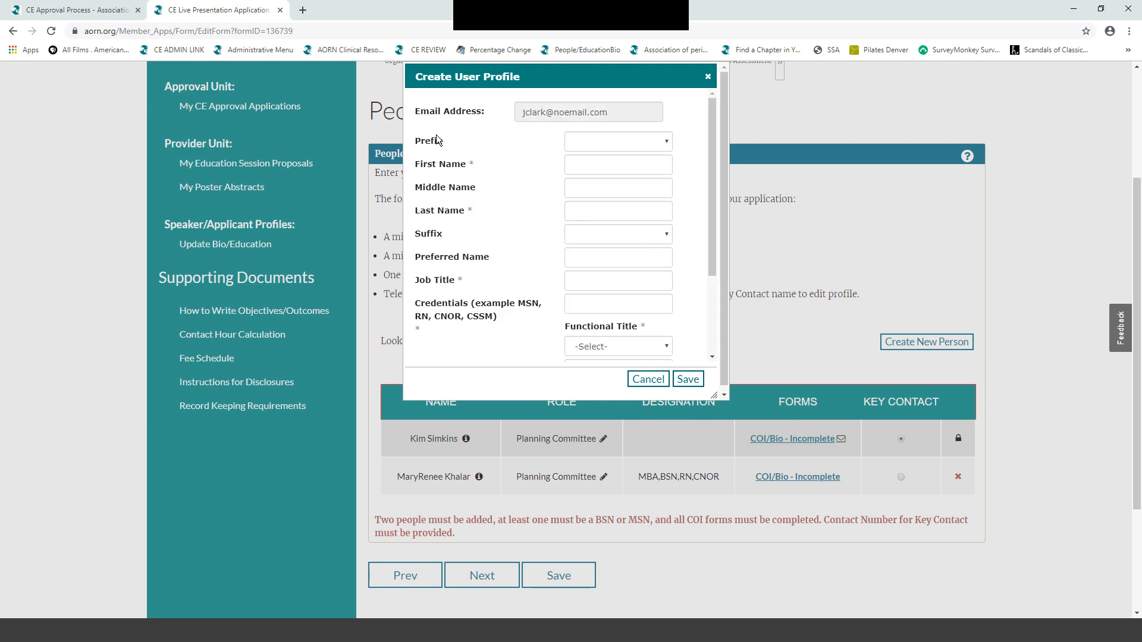
- Set prefix Mr., enter the person's names, leave suffix blank, and job title Director
click(669, 144)
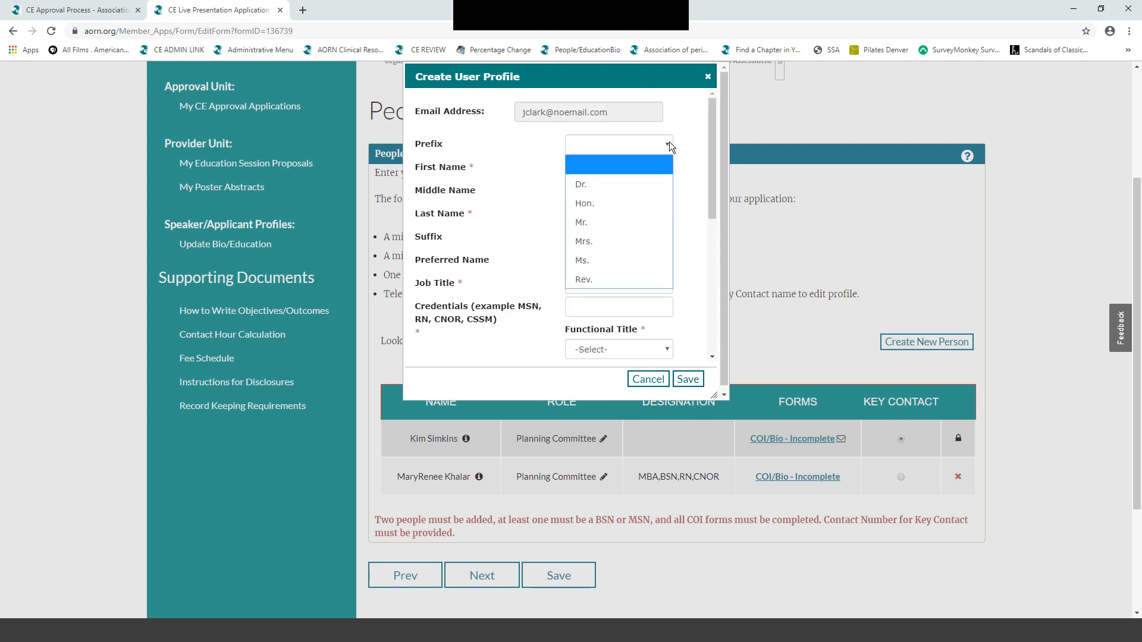
click(637, 257)
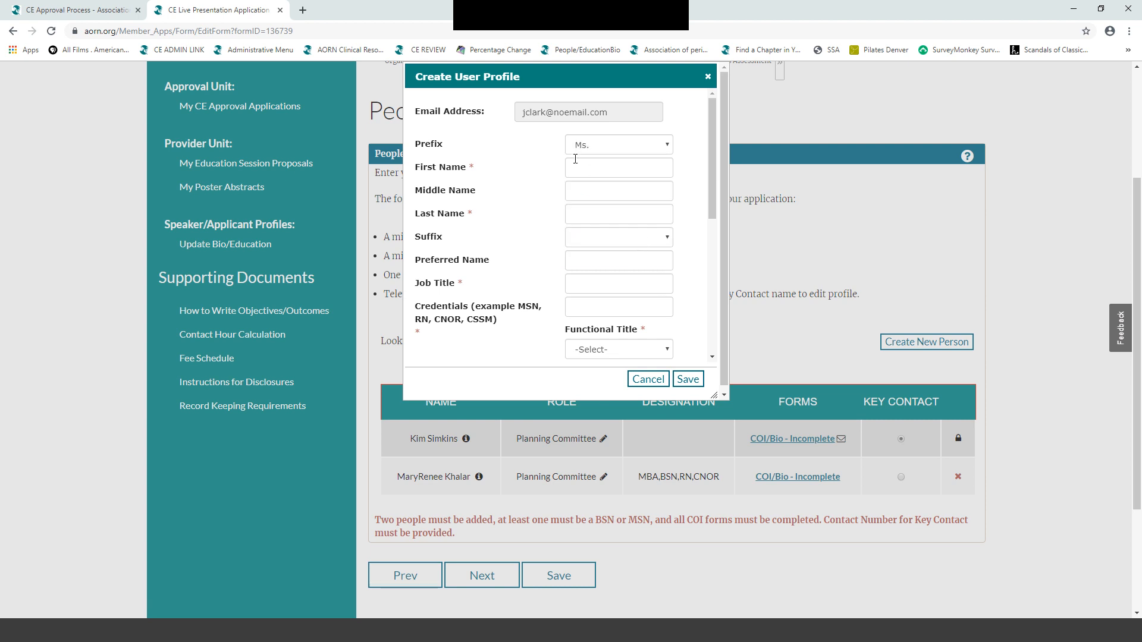
click(669, 144)
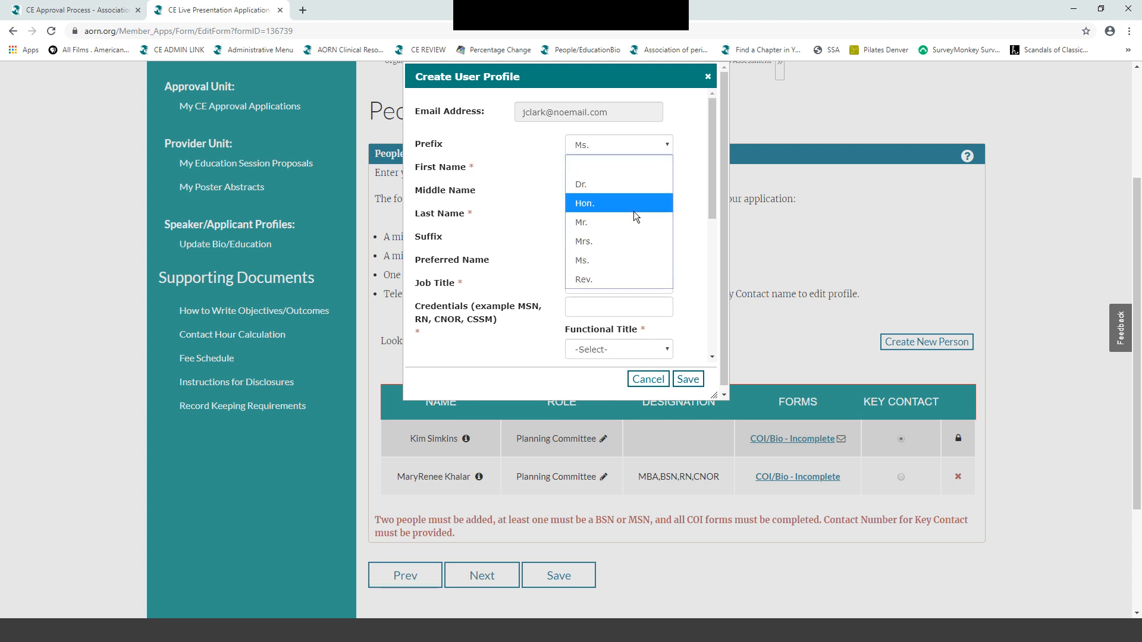
click(596, 188)
click(580, 169)
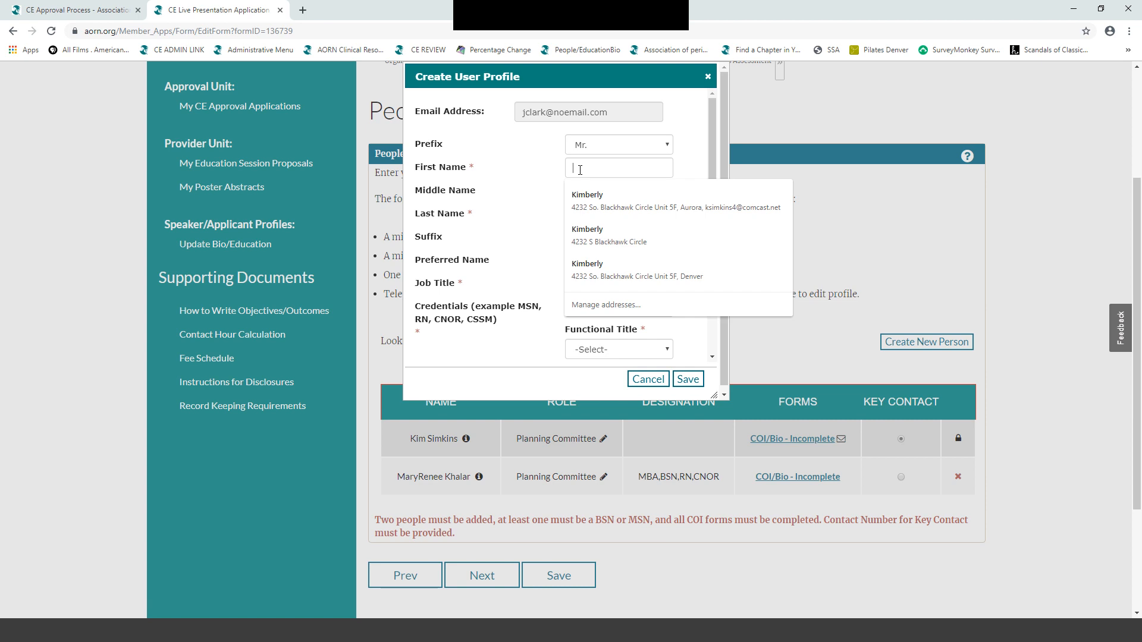
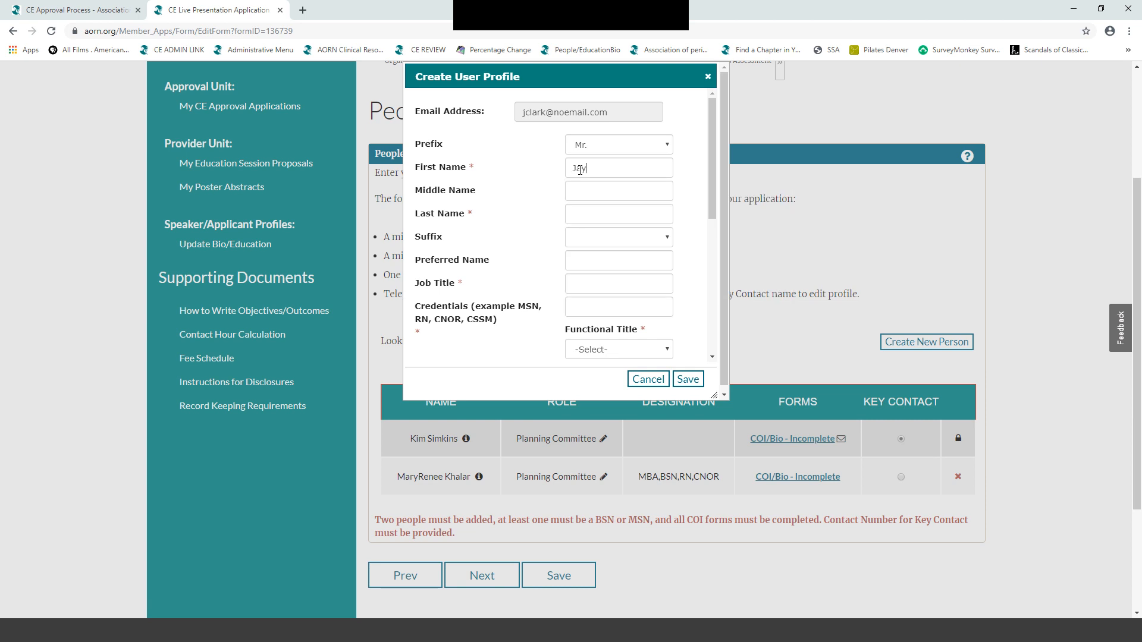
click(666, 238)
click(666, 237)
text(Jay)
text(Director)
- Enter credentials MSN, RN, CNOR and functional title Educator/Staff Development
click(576, 307)
text(MSN, RN,)
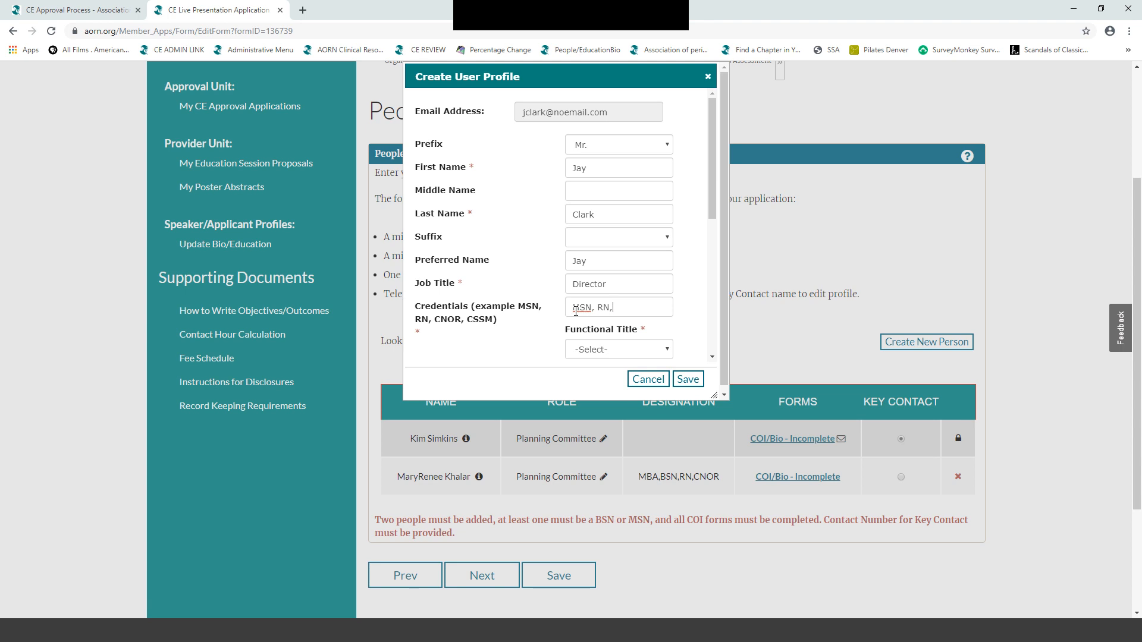
text( CNOR)
click(667, 351)
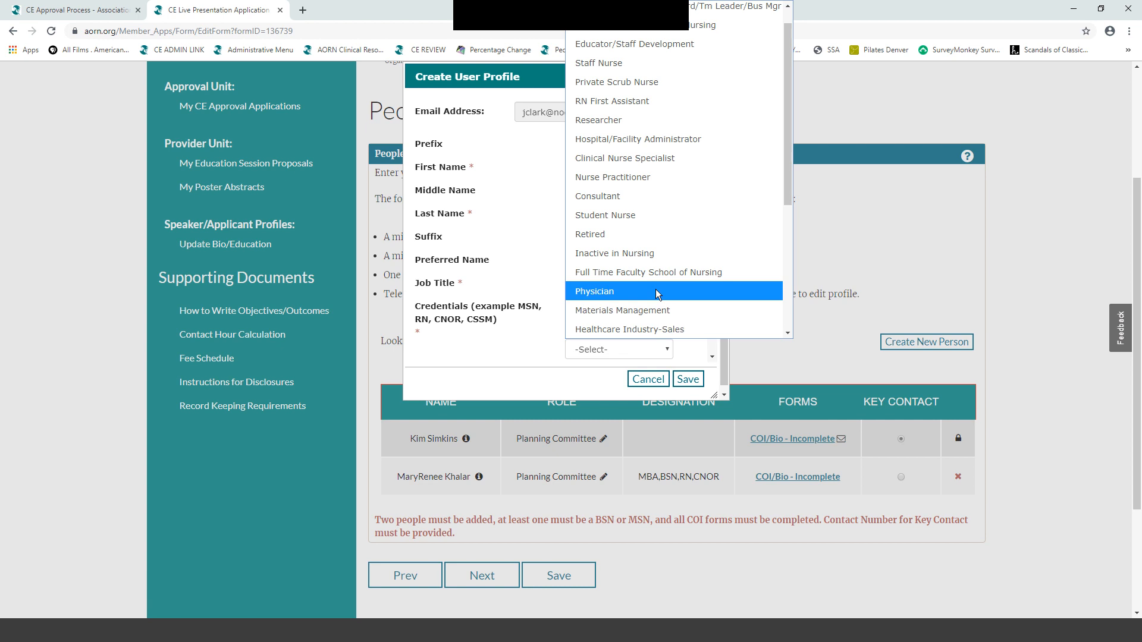
scroll(648, 161, down, 2)
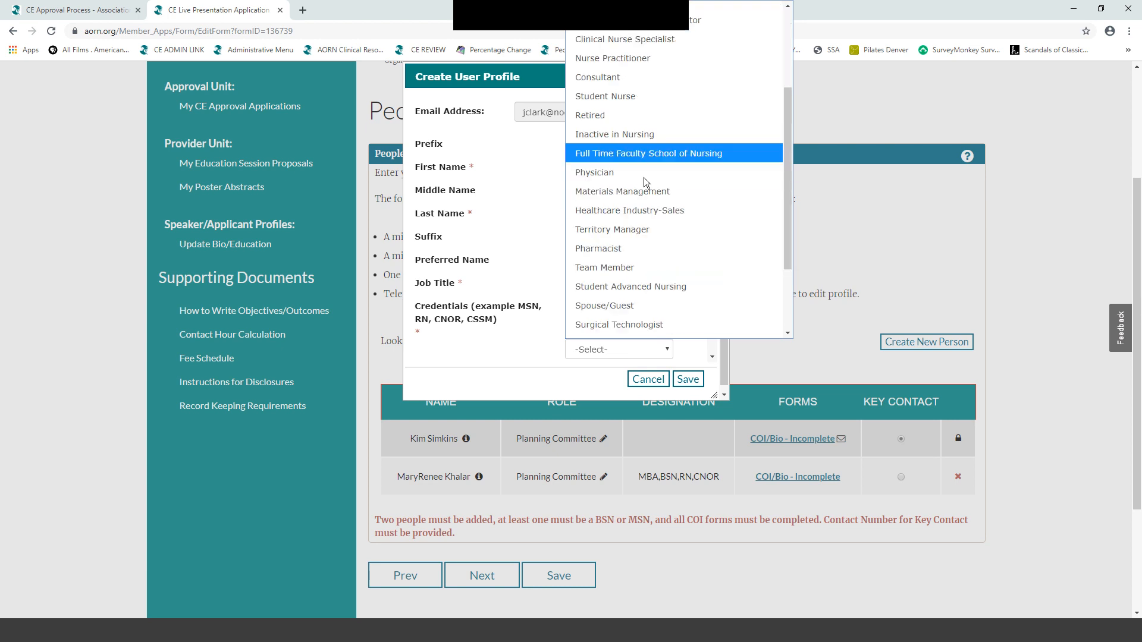
scroll(634, 275, up, 2)
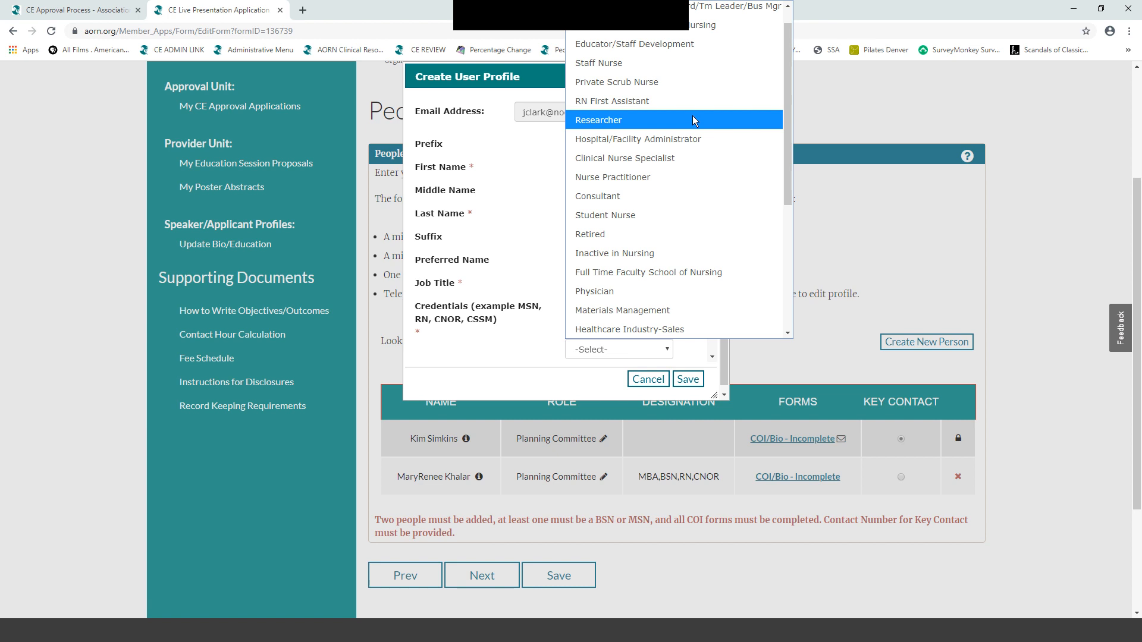
scroll(693, 110, up, 1)
click(698, 66)
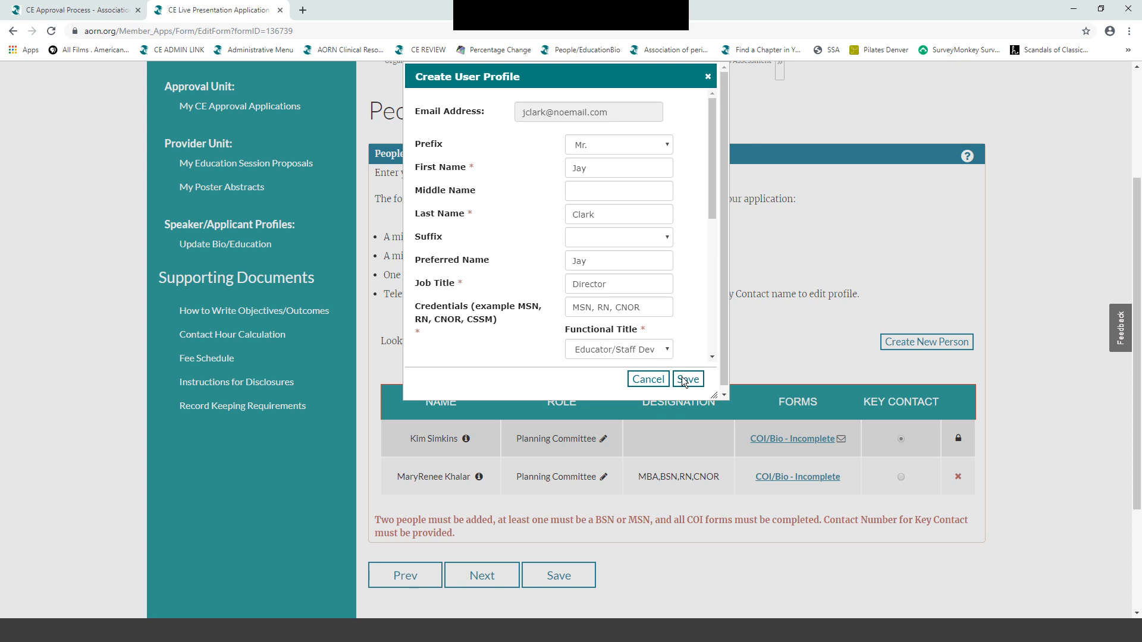
drag(711, 212, 713, 313)
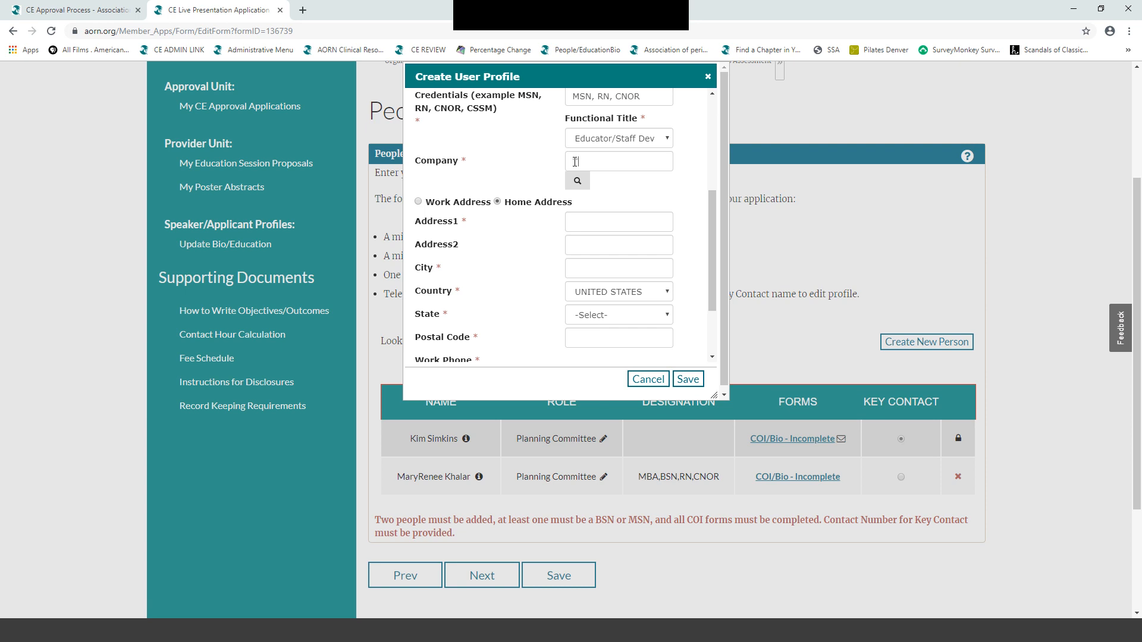
- Enter company Texas State University, the street address, and city Houston
text(Texas State University)
click(573, 223)
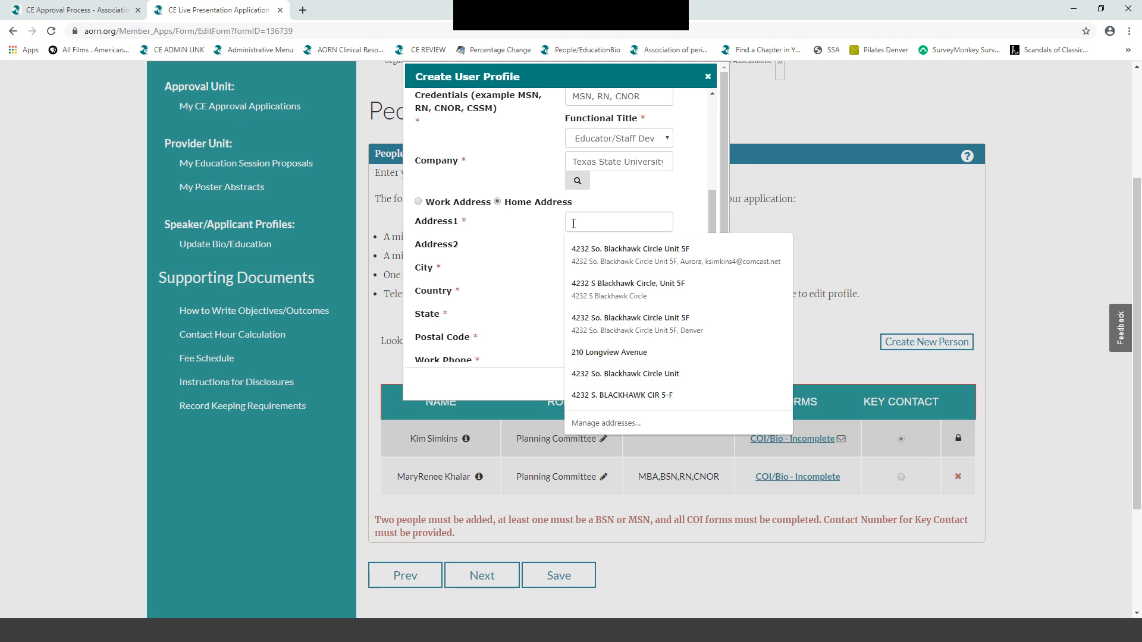
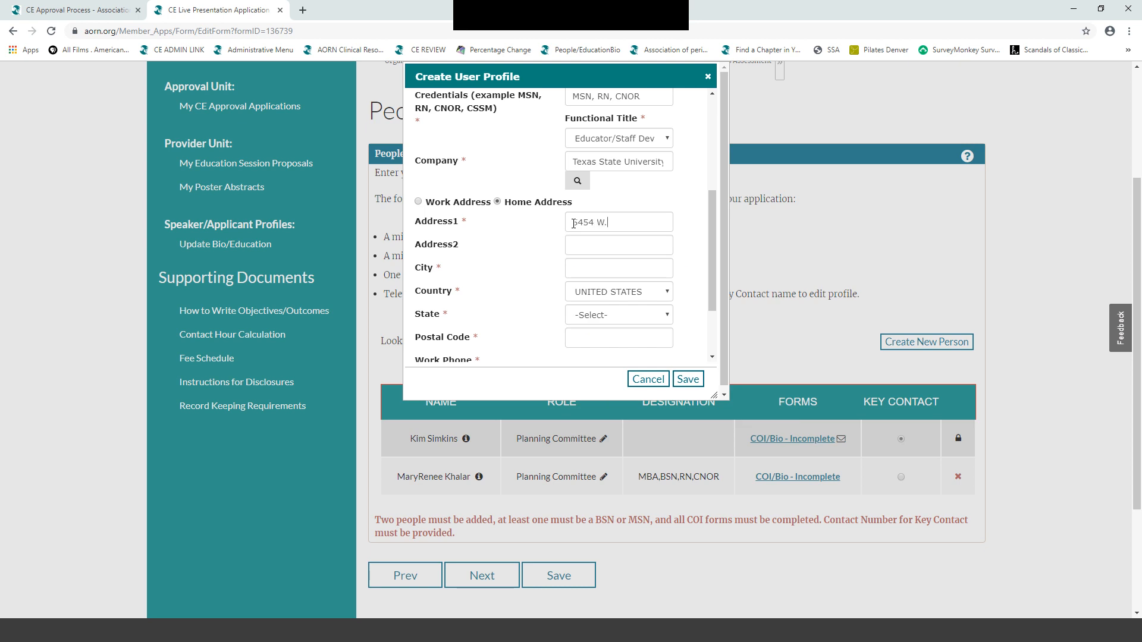
key(Tab)
text(Houston)
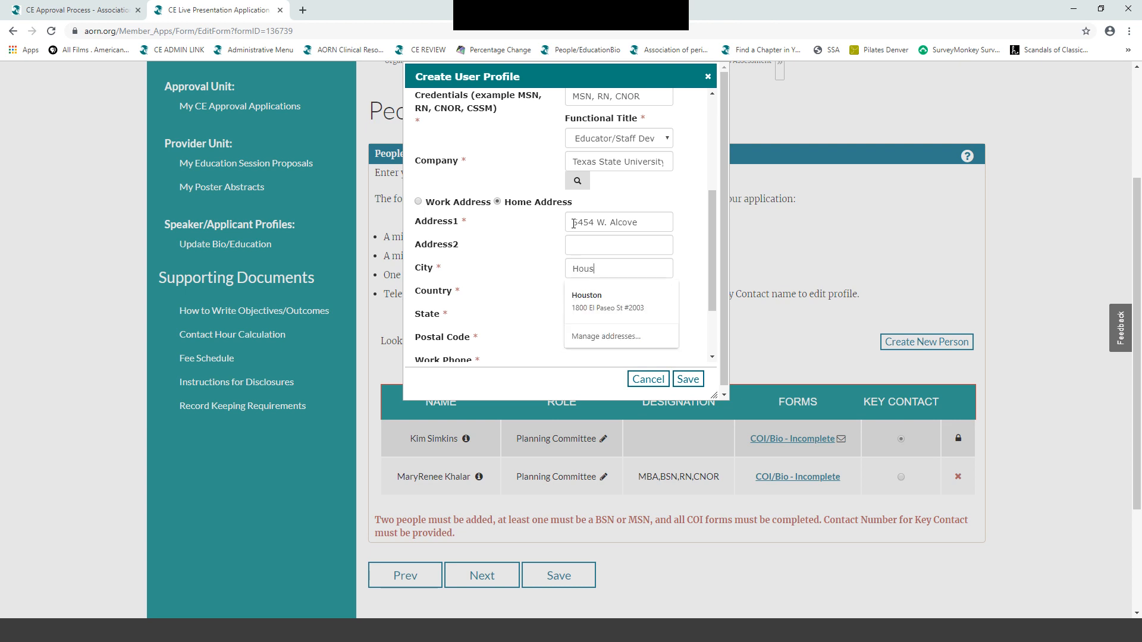
click(706, 275)
- Set the country to UNITED STATES and the state to Texas
click(659, 295)
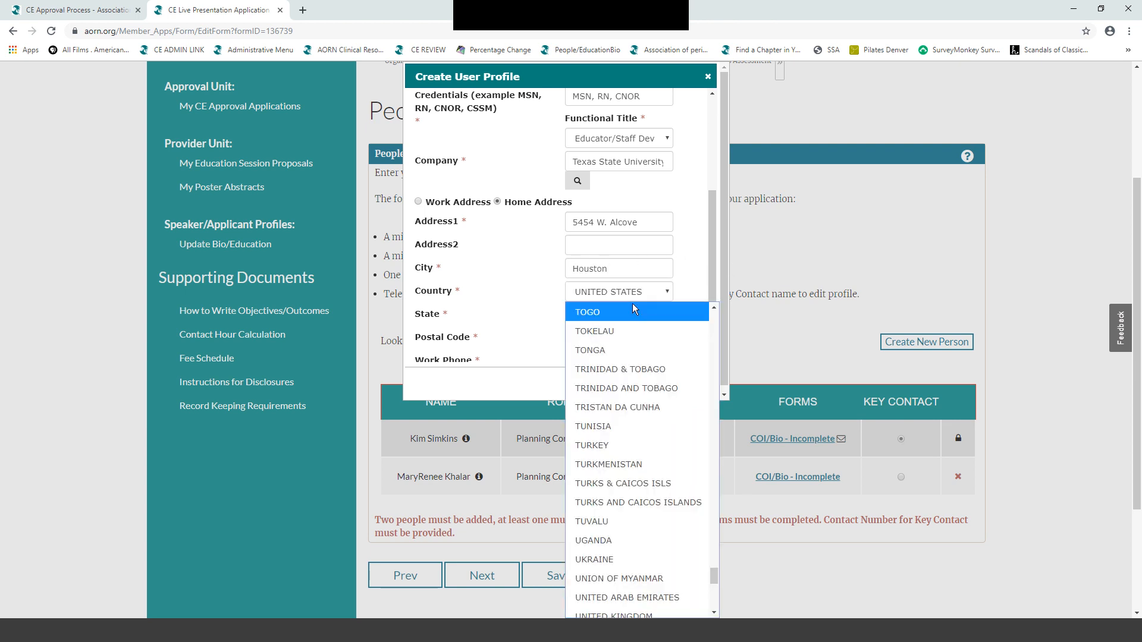
key(Down)
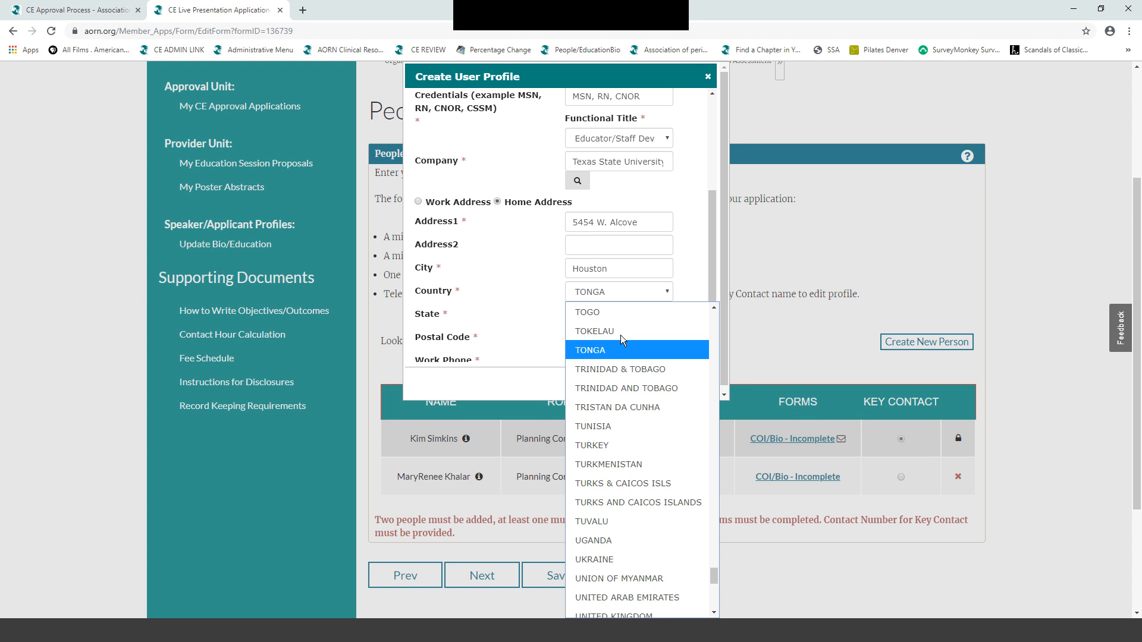
scroll(650, 392, down, 8)
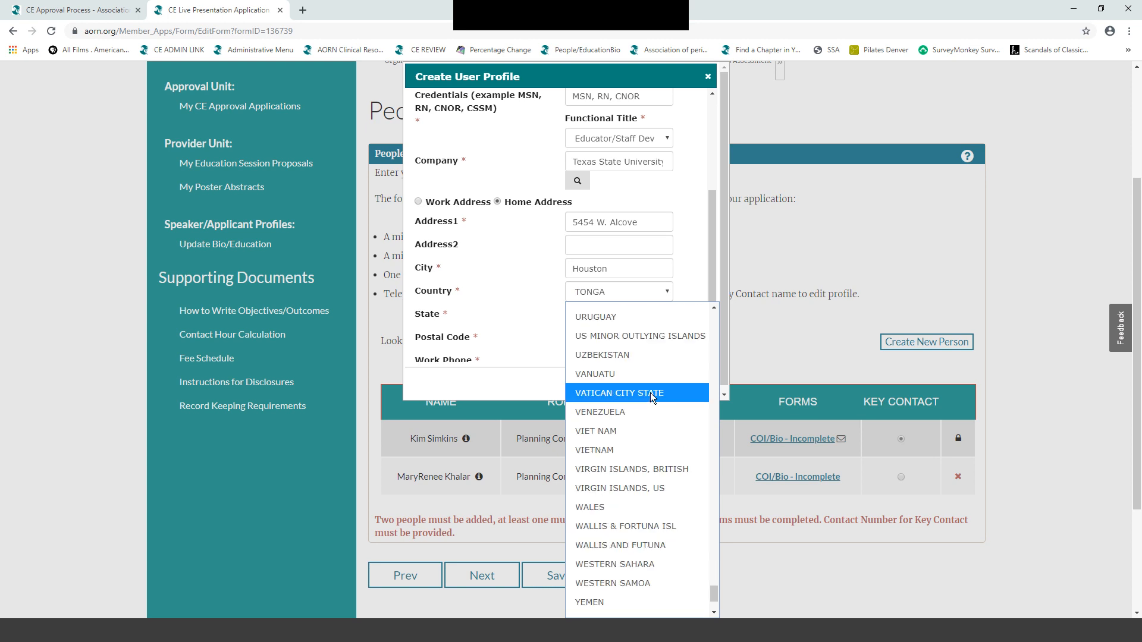
scroll(629, 398, up, 20)
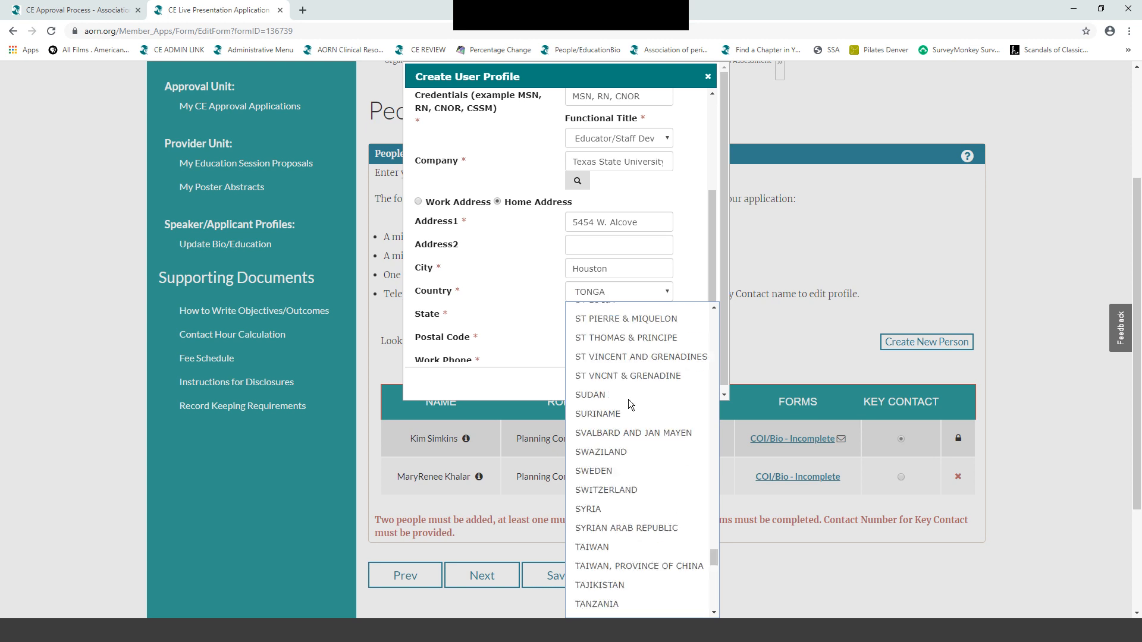
scroll(628, 397, up, 10)
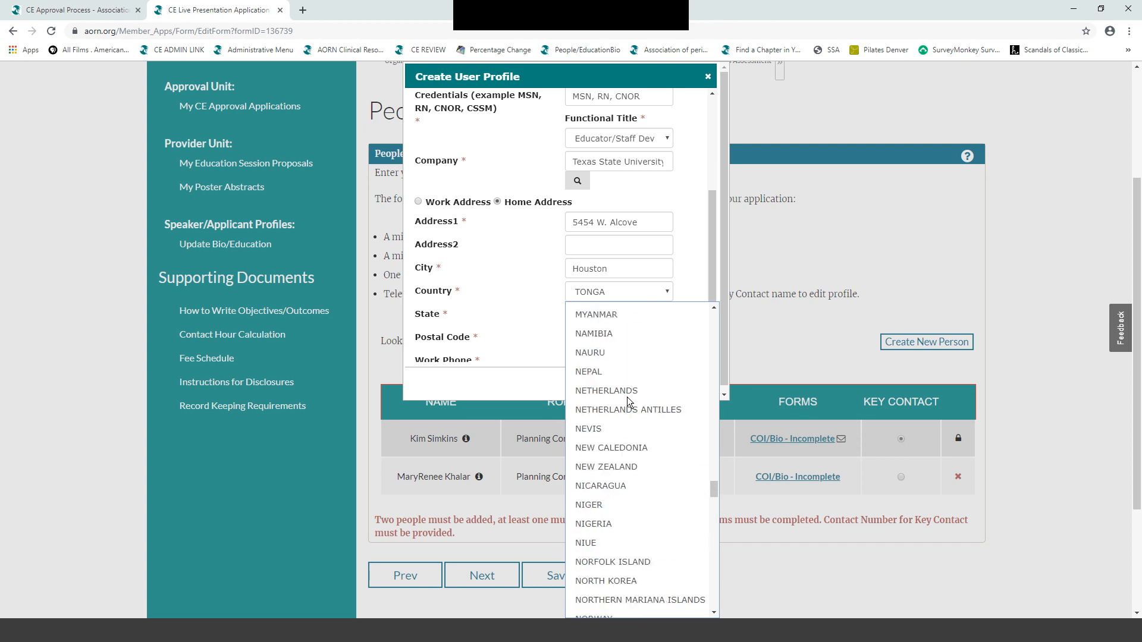
click(749, 397)
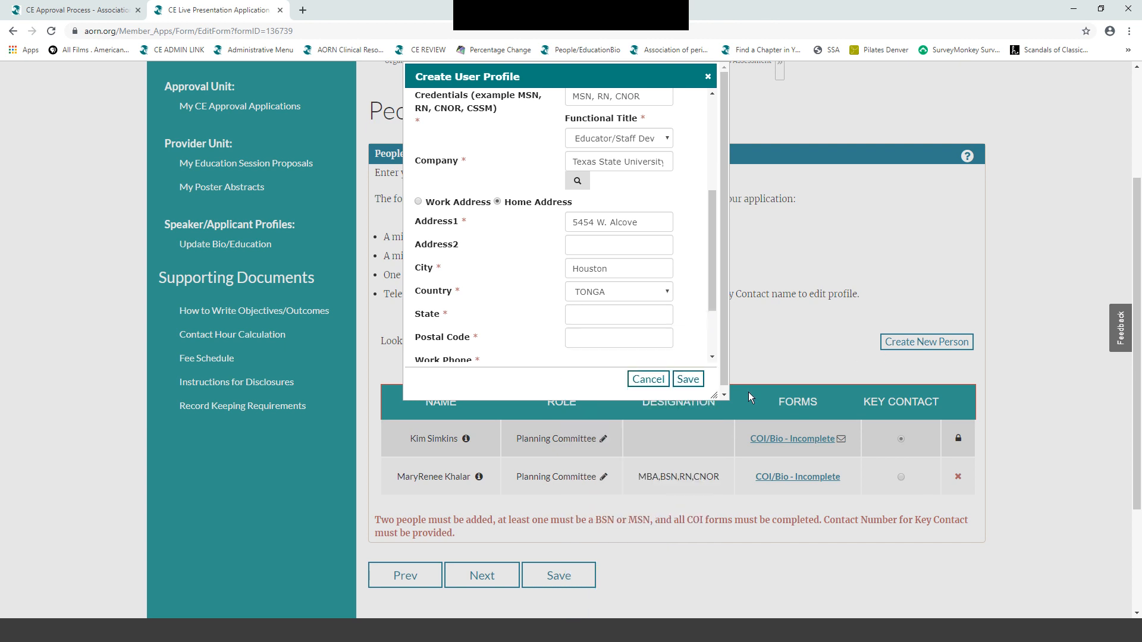
click(659, 291)
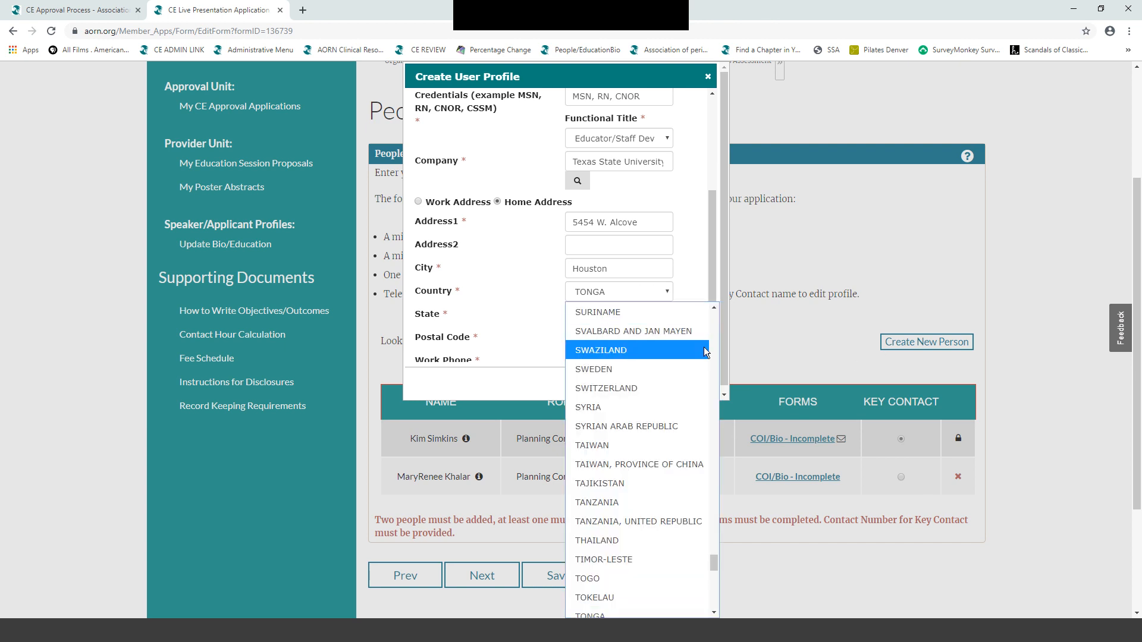
drag(708, 553, 748, 302)
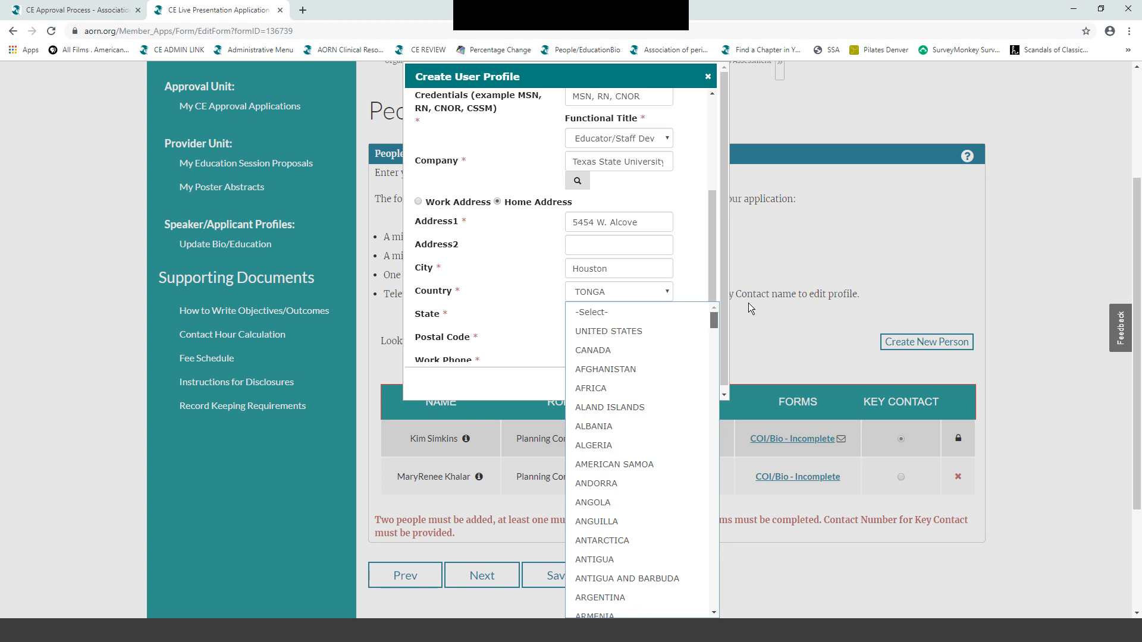
click(601, 328)
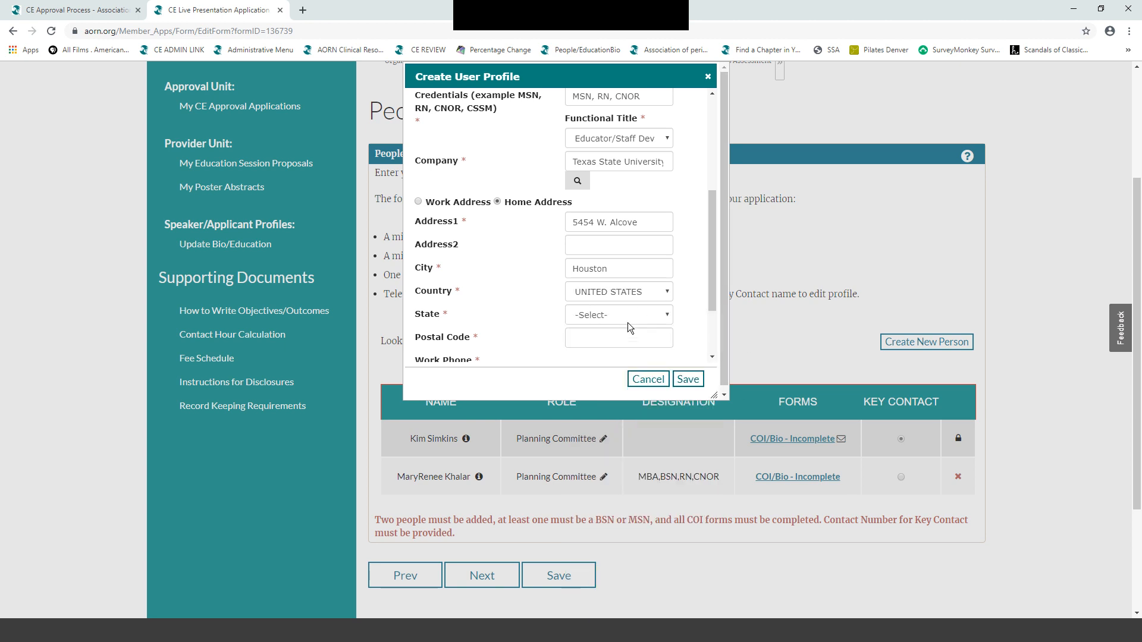
click(666, 315)
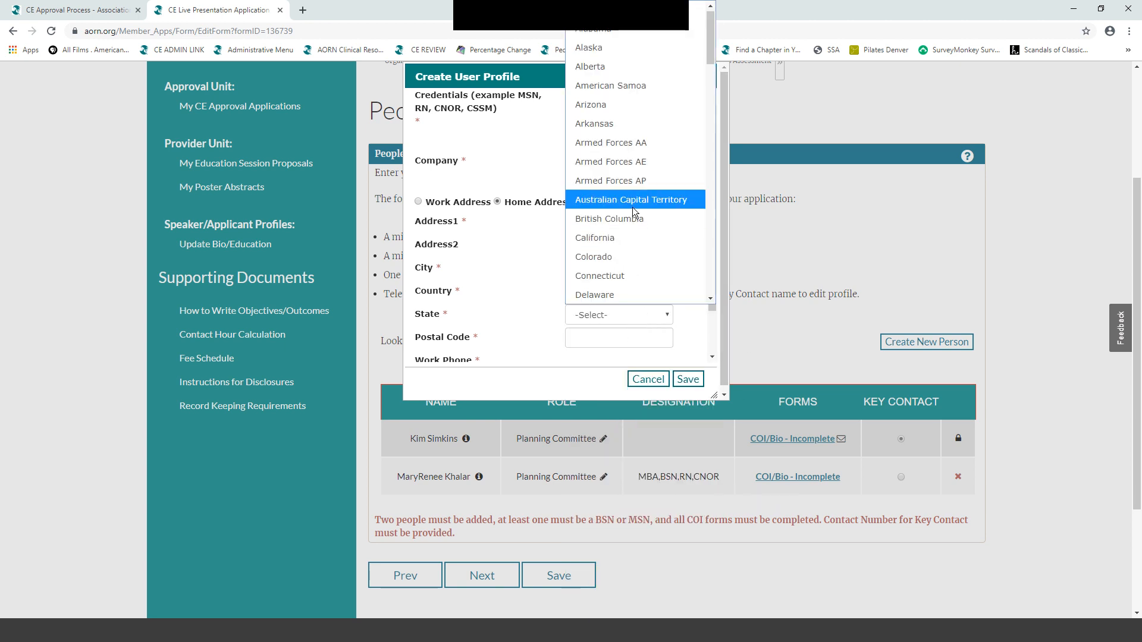
key(t)
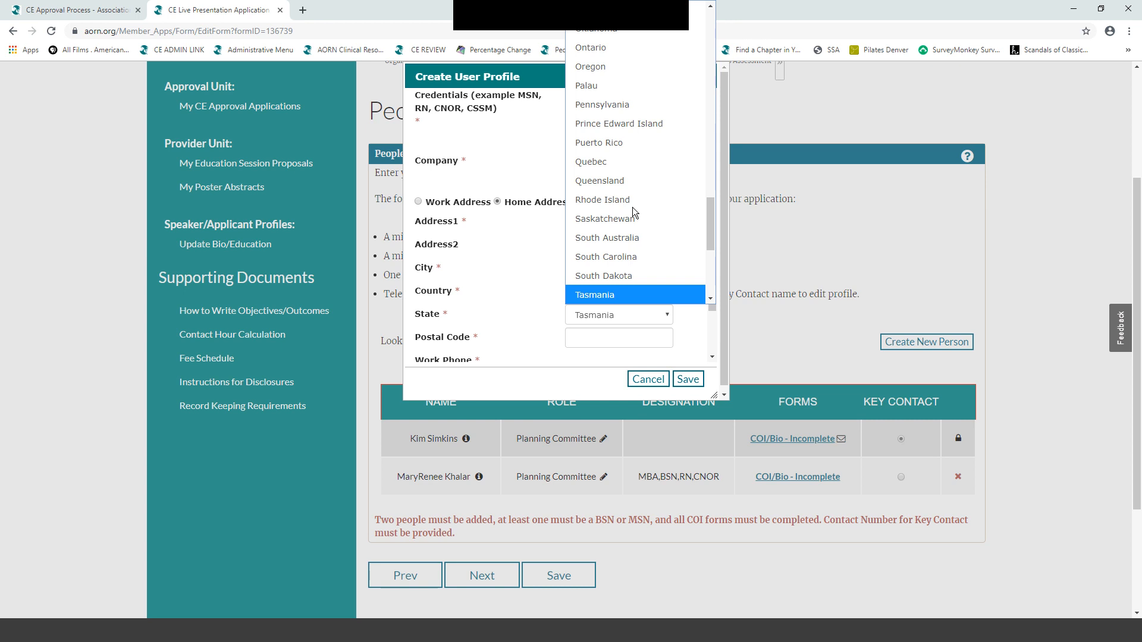
drag(709, 225, 710, 250)
click(644, 195)
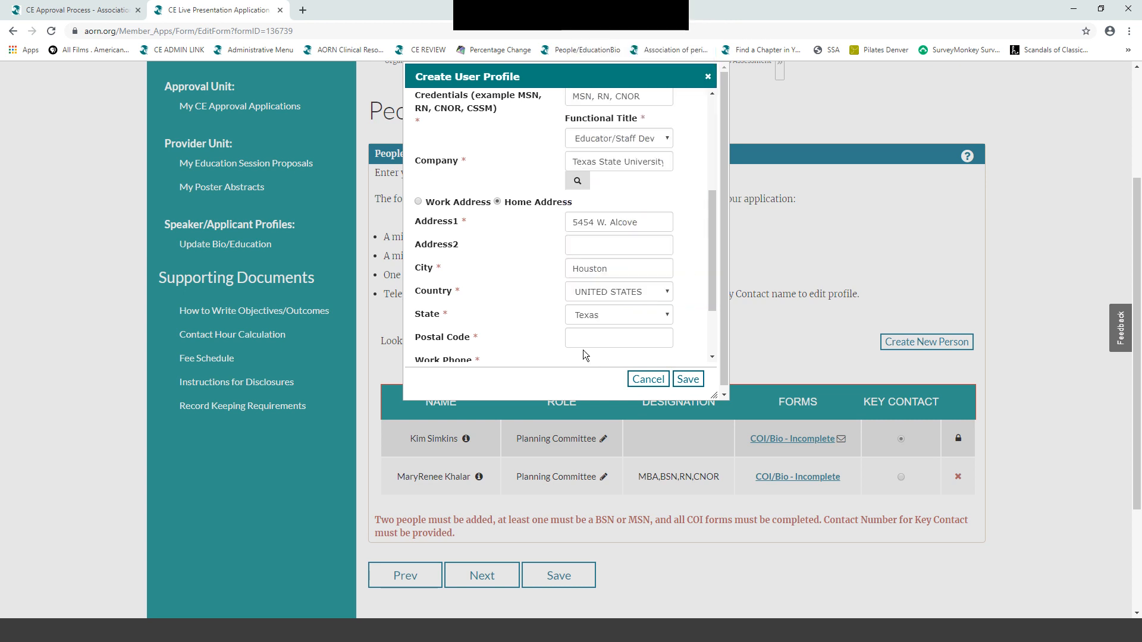
- Enter the postal code, correcting its leading digit
click(575, 336)
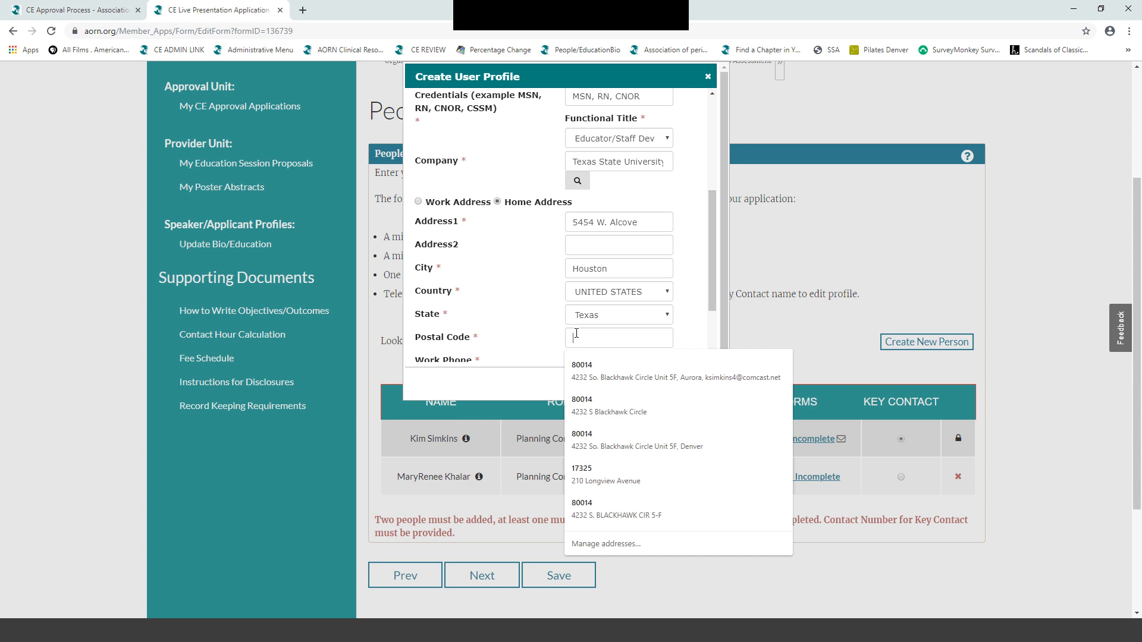
text(78771)
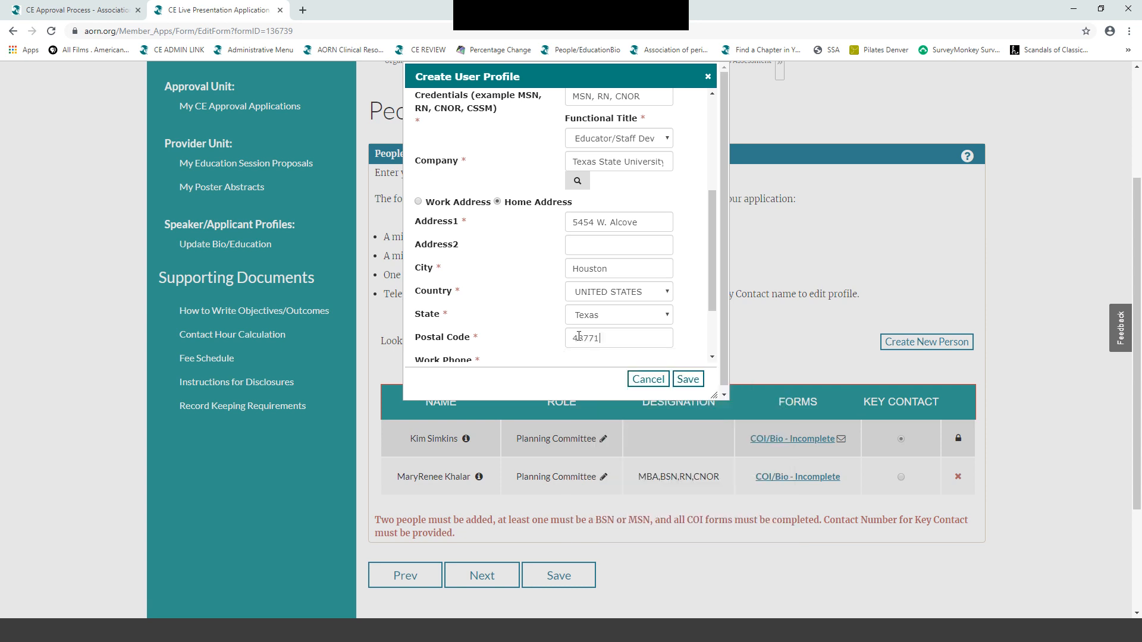
drag(573, 336, 581, 335)
text(7)
drag(714, 304, 714, 345)
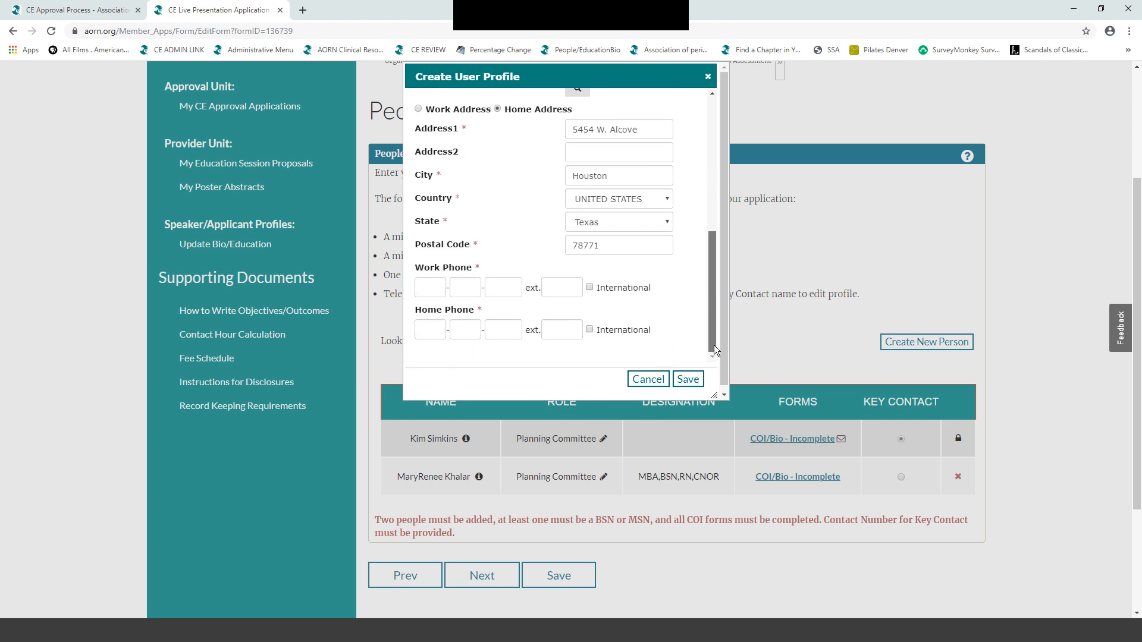
- Fill in the work phone number with extension and the home phone number
click(425, 288)
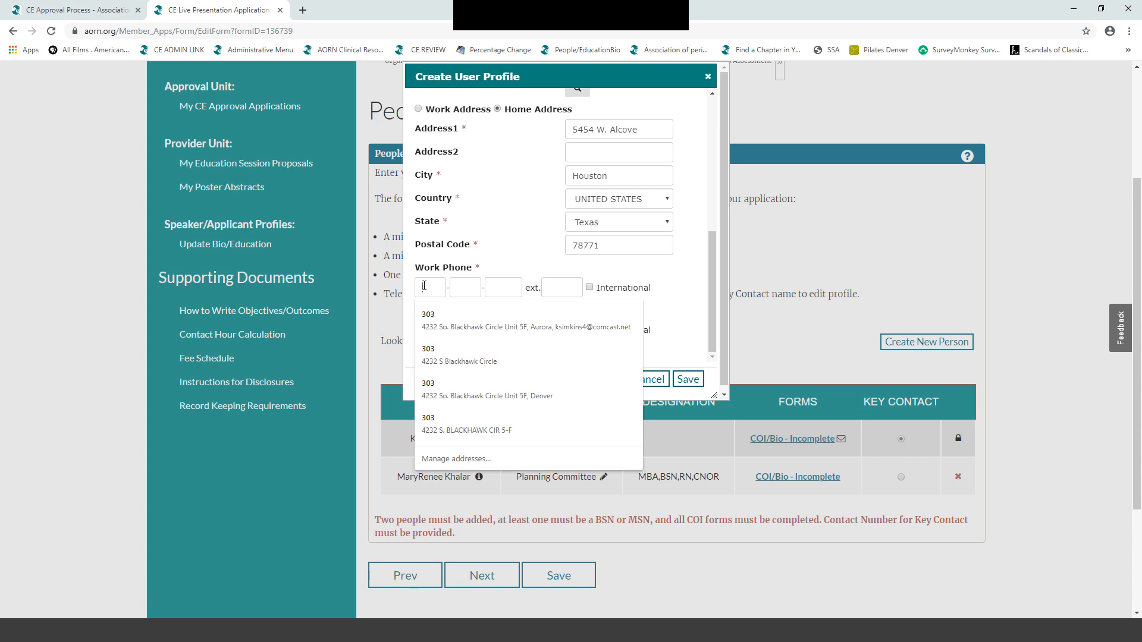
text(71)
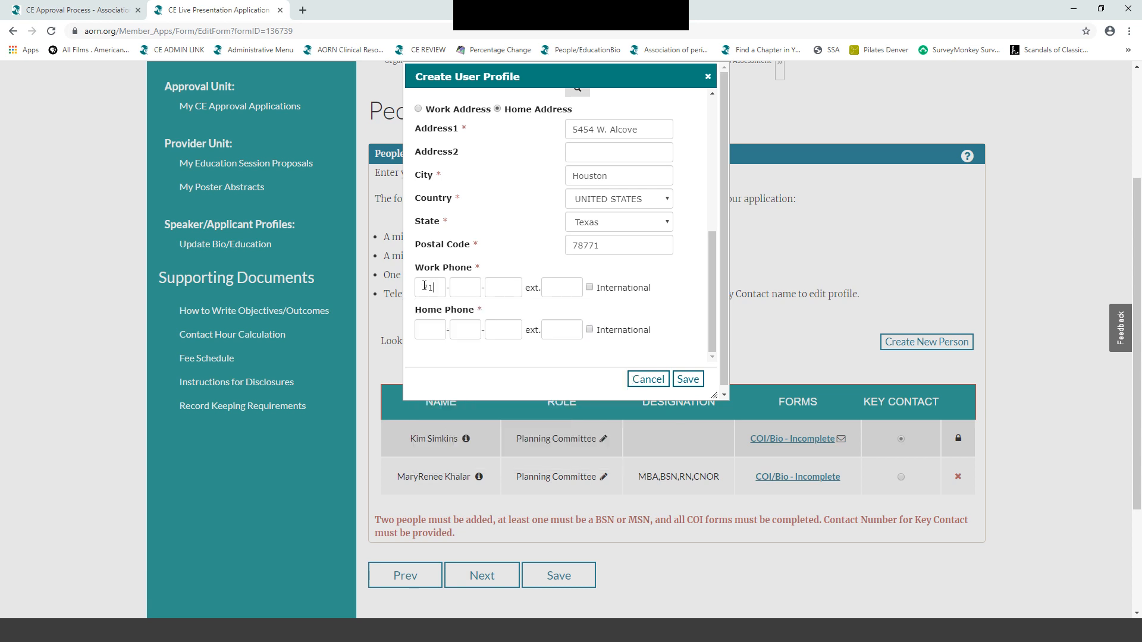
text(73333333)
key(Tab)
text(124)
click(426, 333)
text(717)
click(465, 332)
text(333)
click(495, 336)
text(3333)
click(562, 329)
- Save the new profile, give the person the Speaker role, and open their COI/Bio form
click(687, 375)
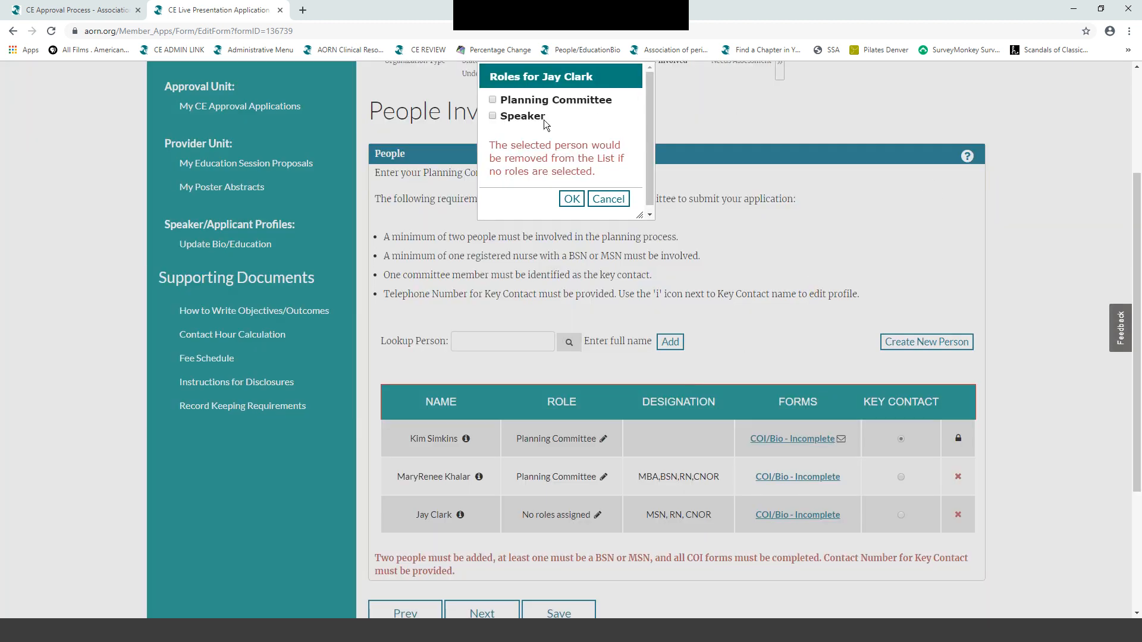
click(492, 116)
click(571, 199)
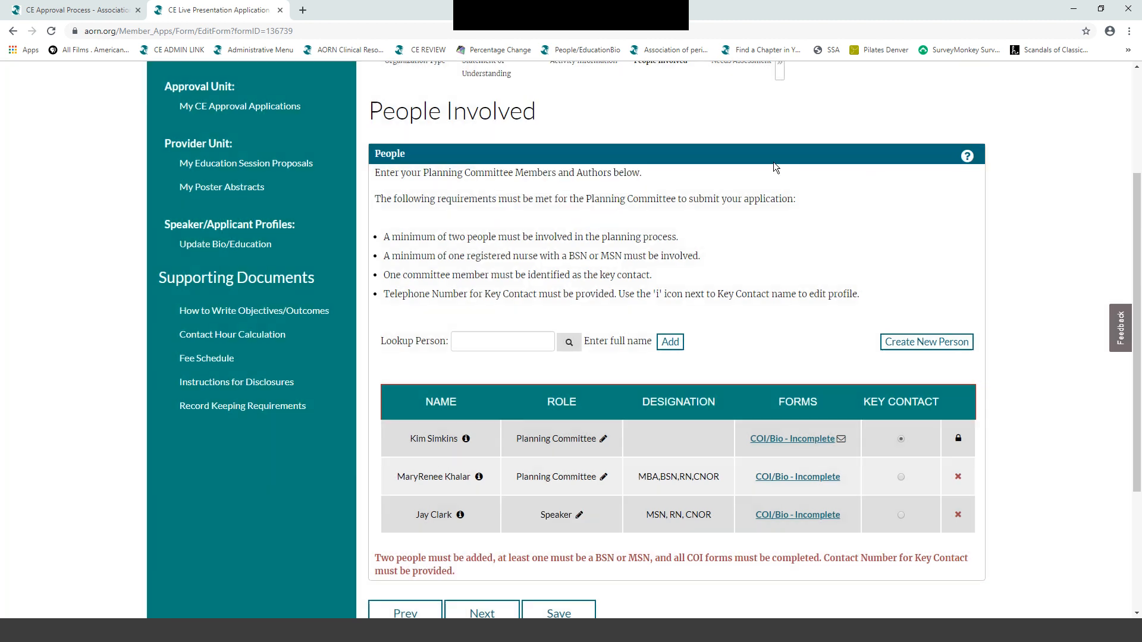
scroll(986, 316, down, 3)
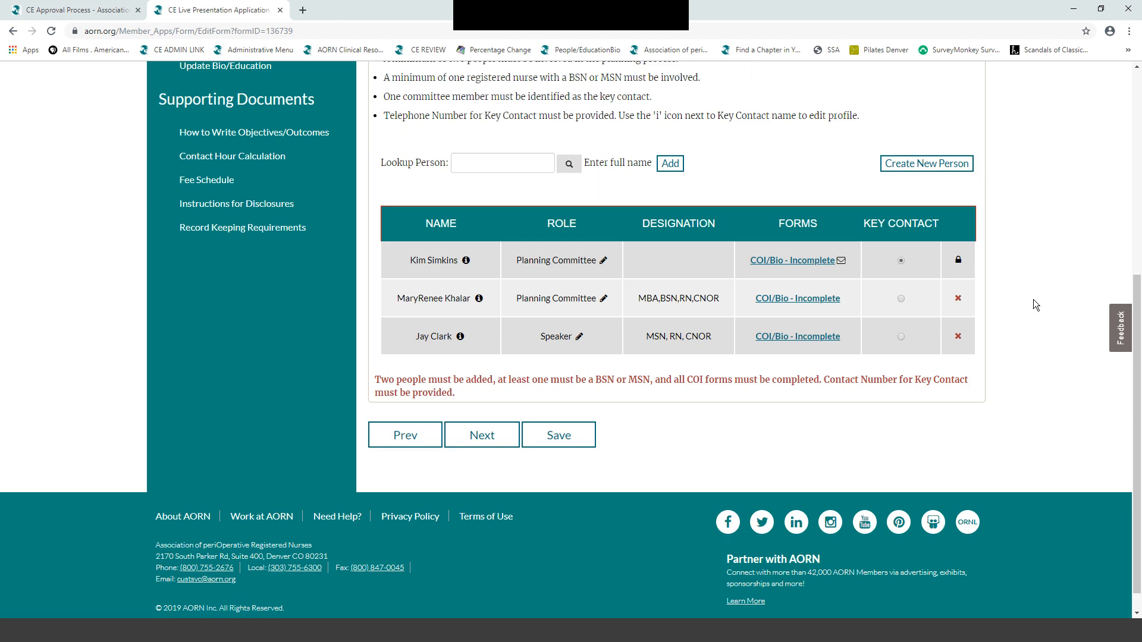
click(801, 335)
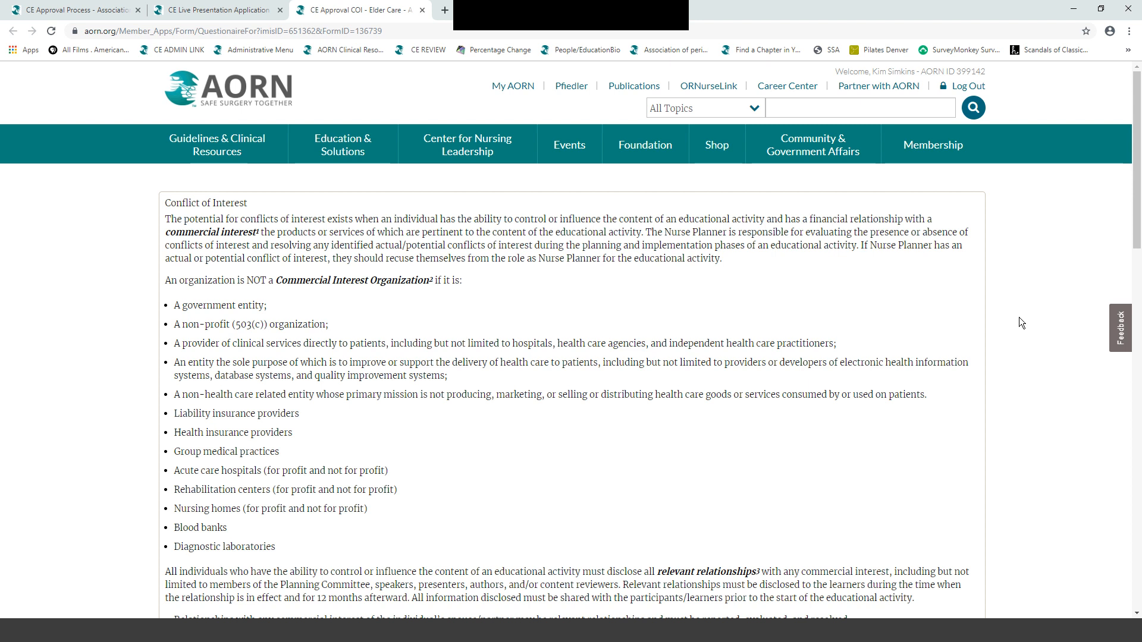
- Answer No to the conflict-of-interest and commercial-products discussion questions
scroll(1019, 318, down, 1)
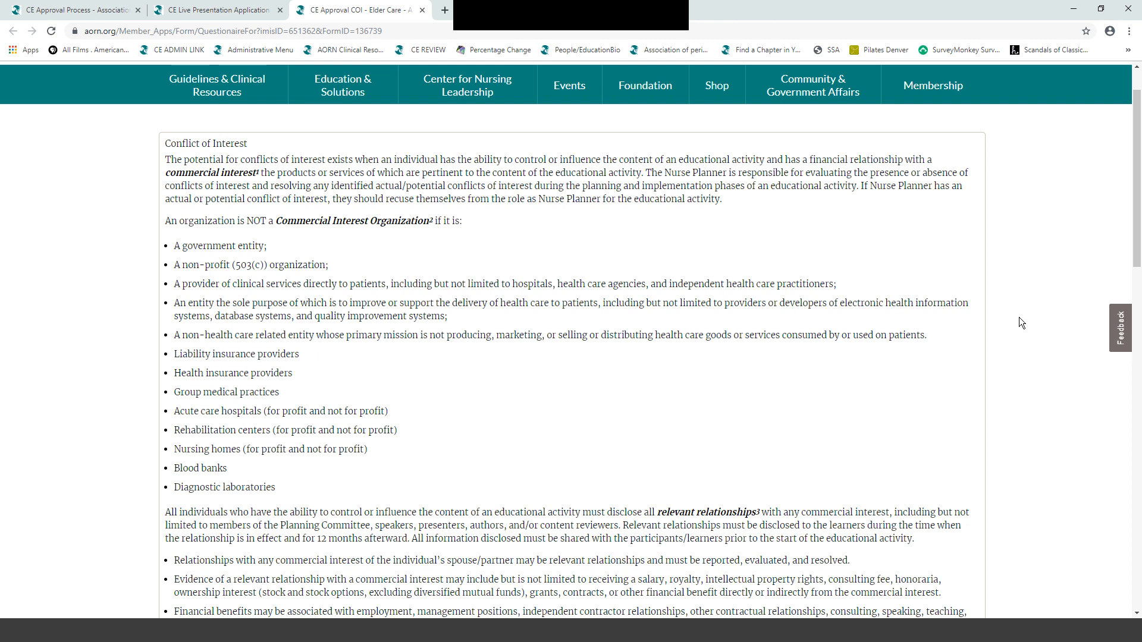
scroll(1019, 319, down, 9)
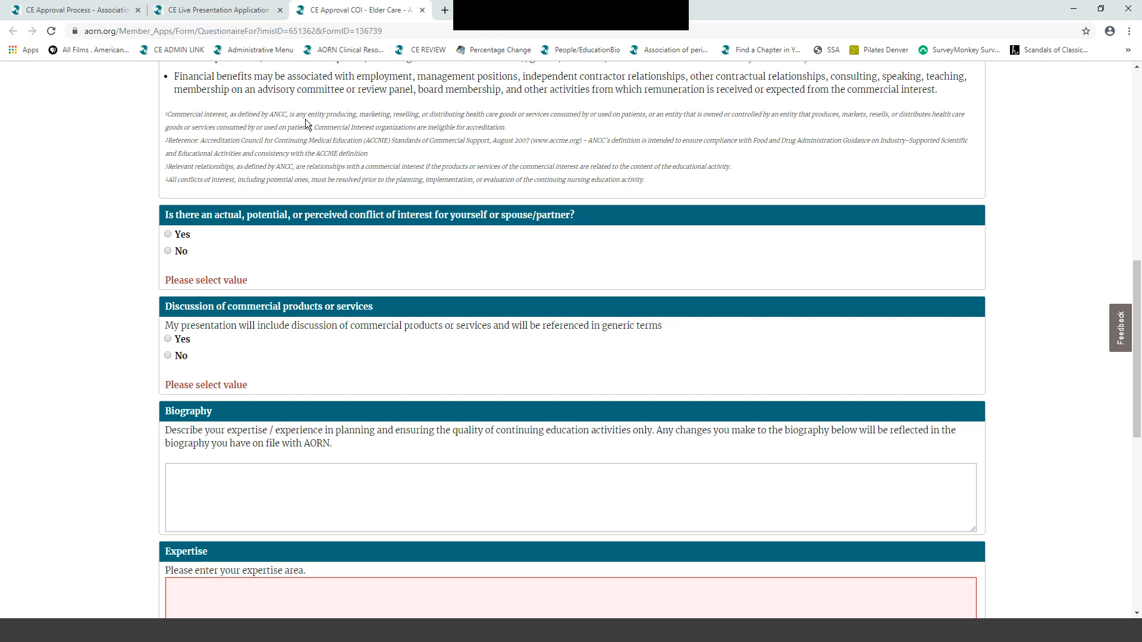
click(168, 251)
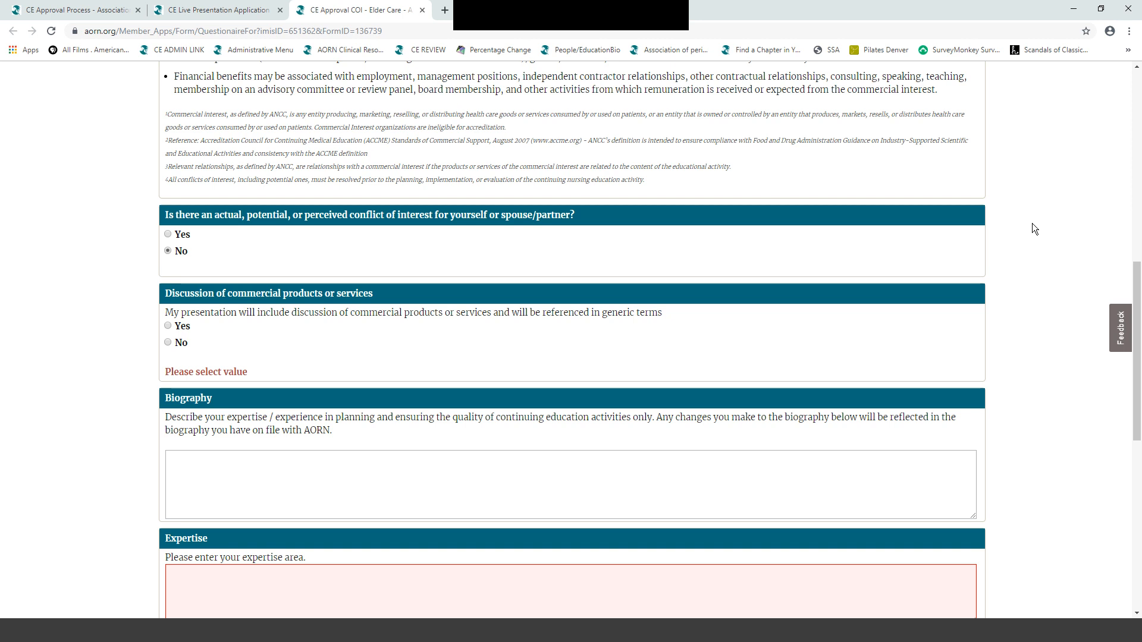
click(168, 343)
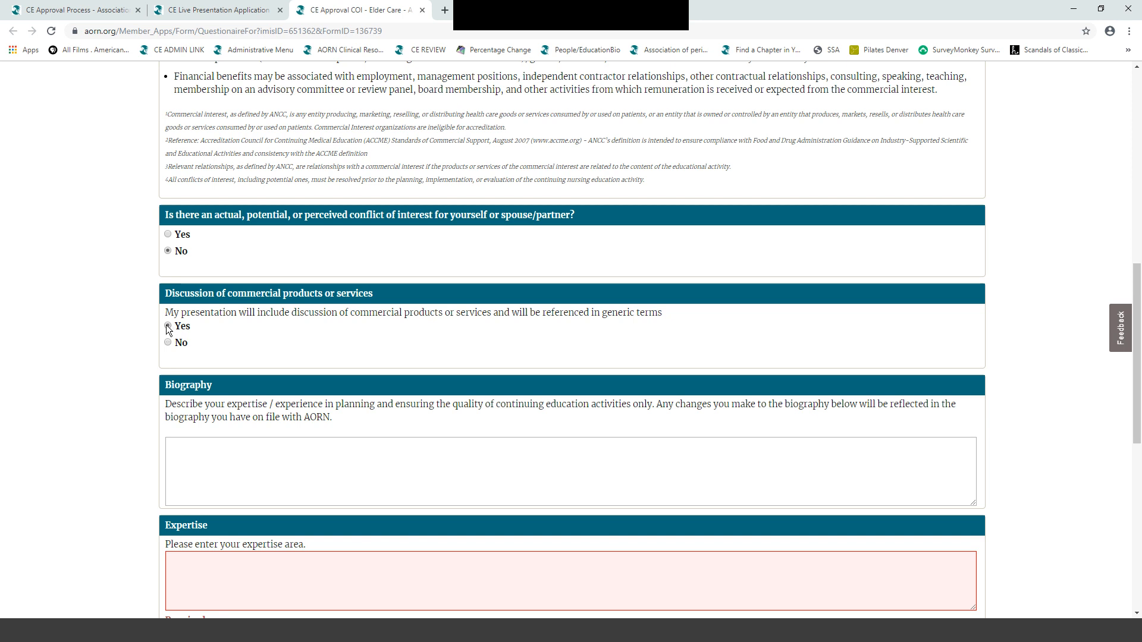
click(168, 327)
- Enter a biography about the speaker teaching generational nursing at Texas State University, with expertise 'Nursing education'
scroll(1063, 233, down, 2)
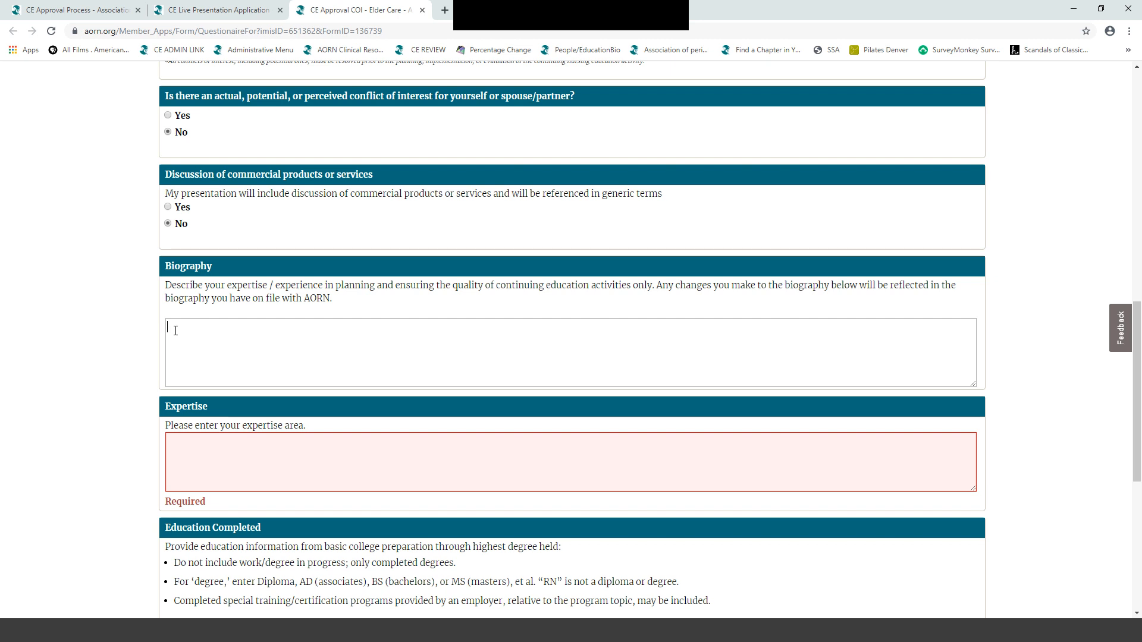
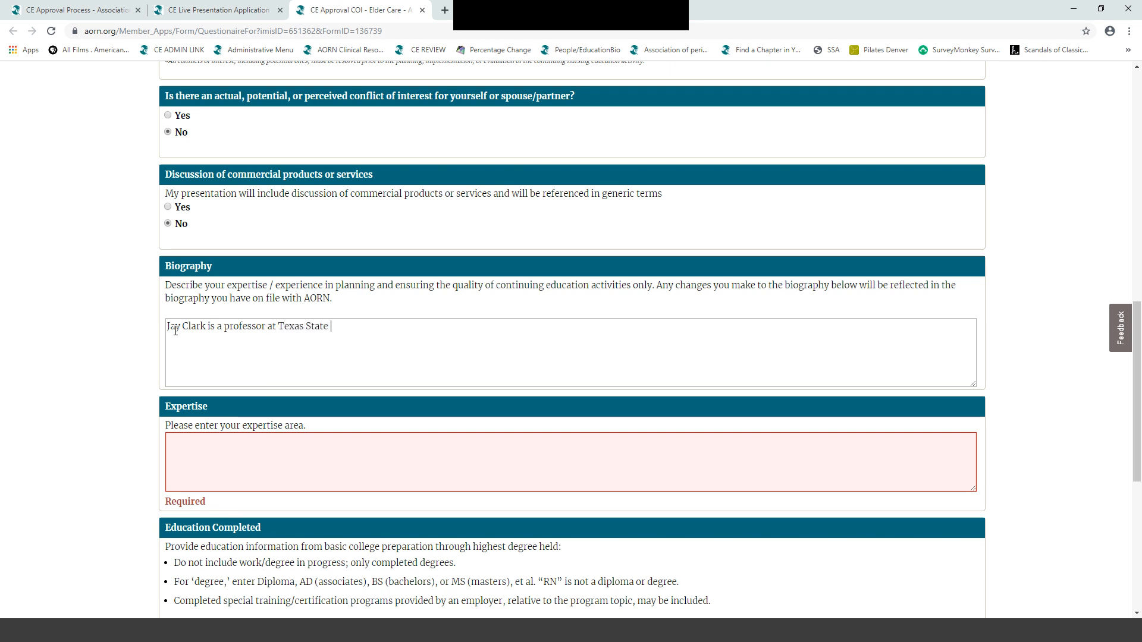
text(University teaching gener)
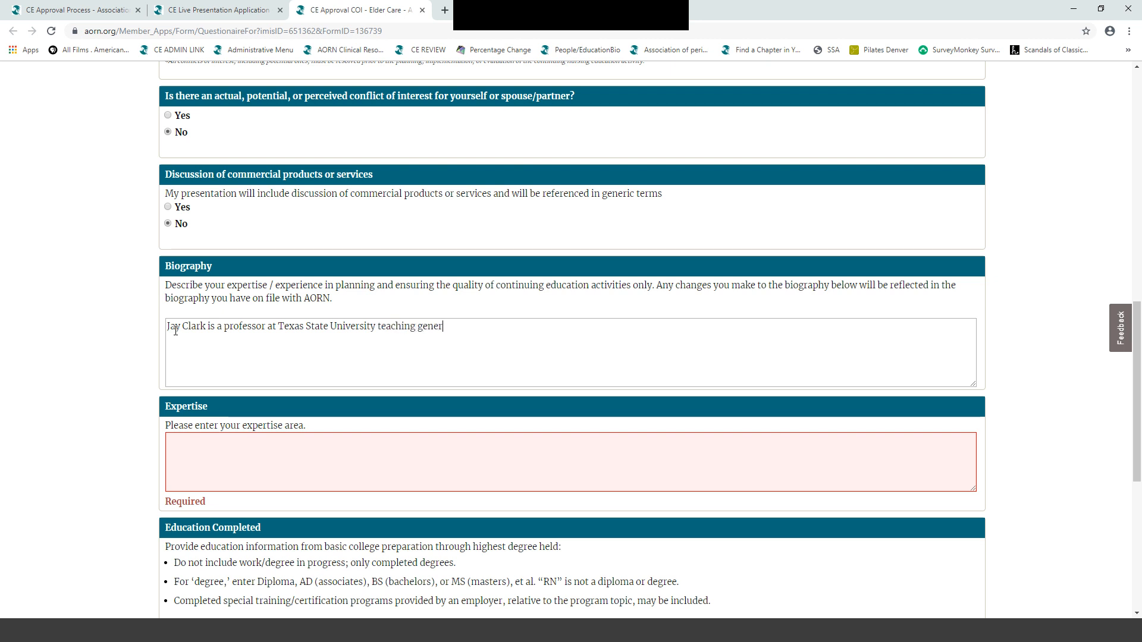
text(ational nursing. He has p)
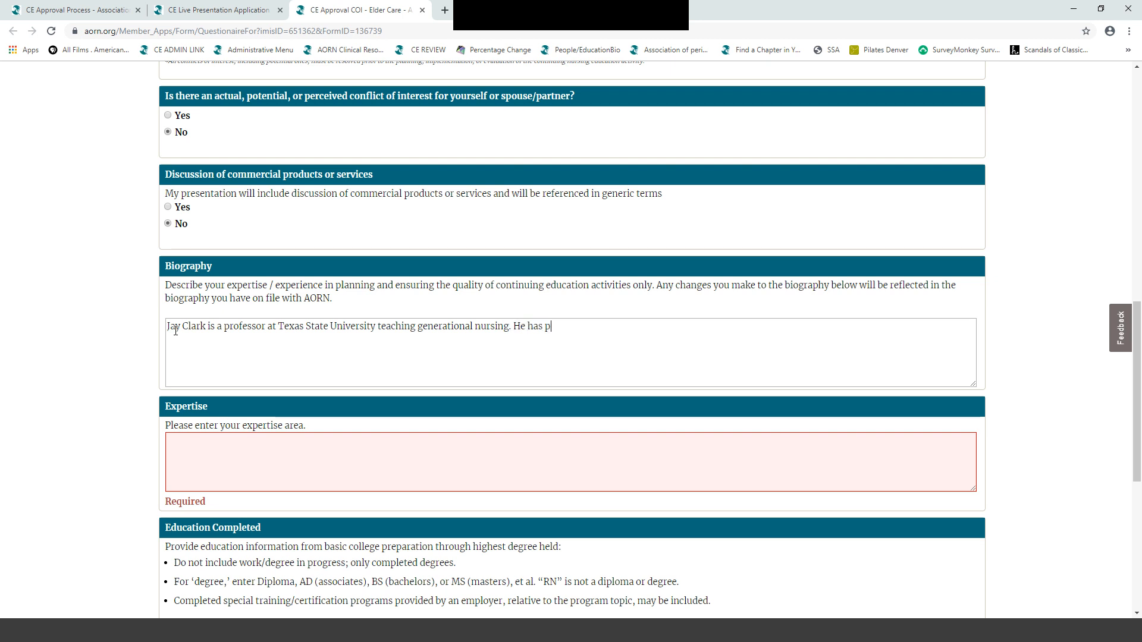
text(resented this program to s)
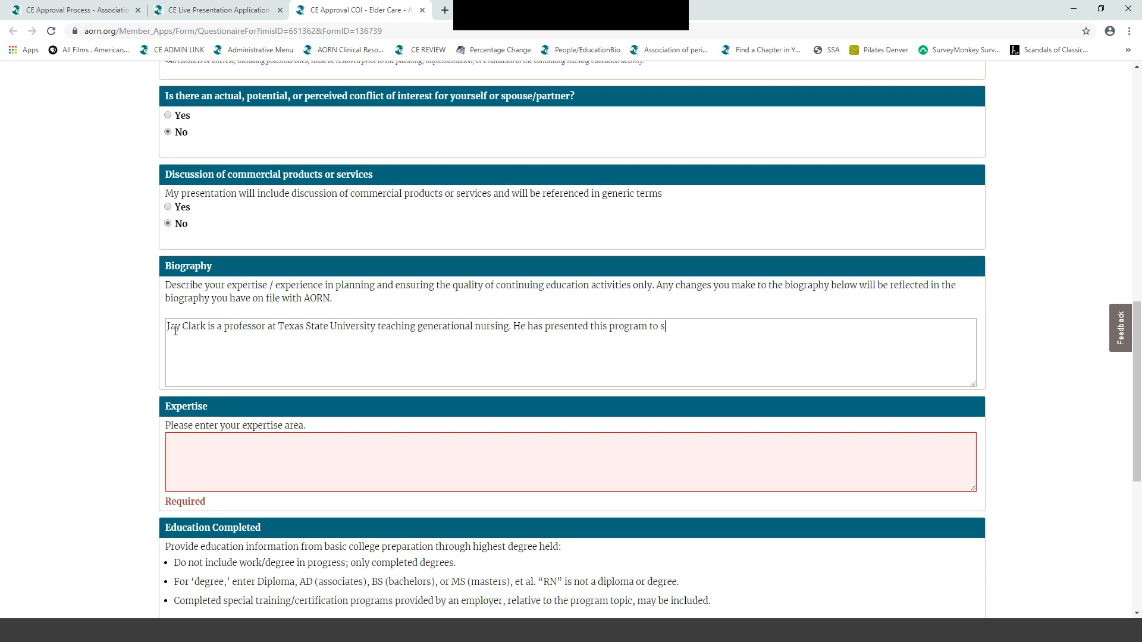
text(tudents, staff nurses and other healt)
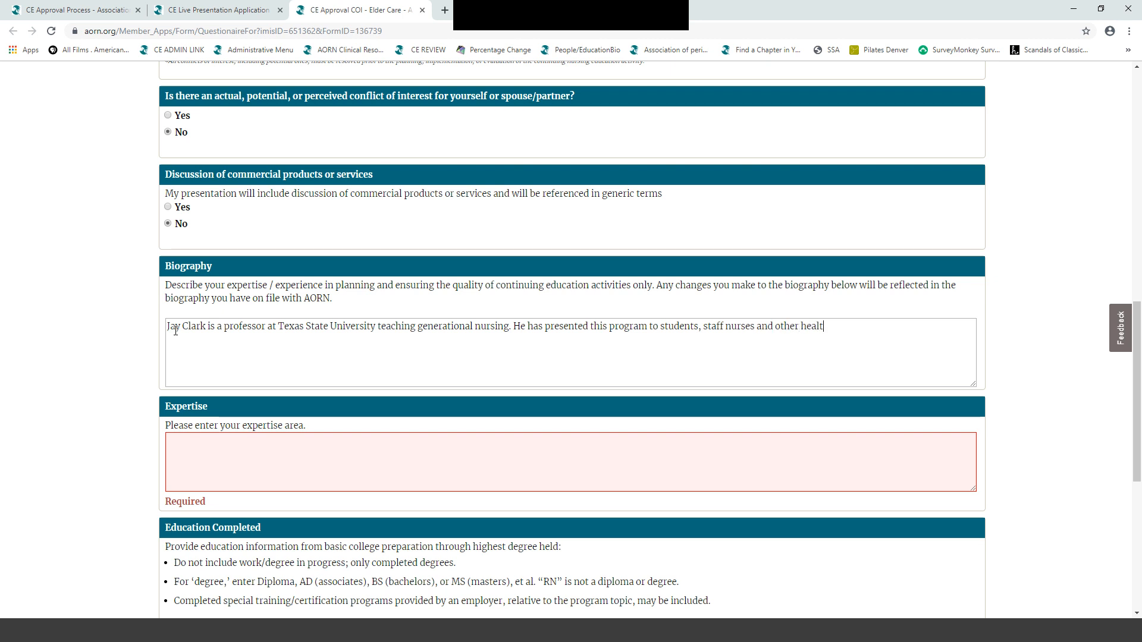
text(hcare providers.)
click(172, 444)
text(Nursing )
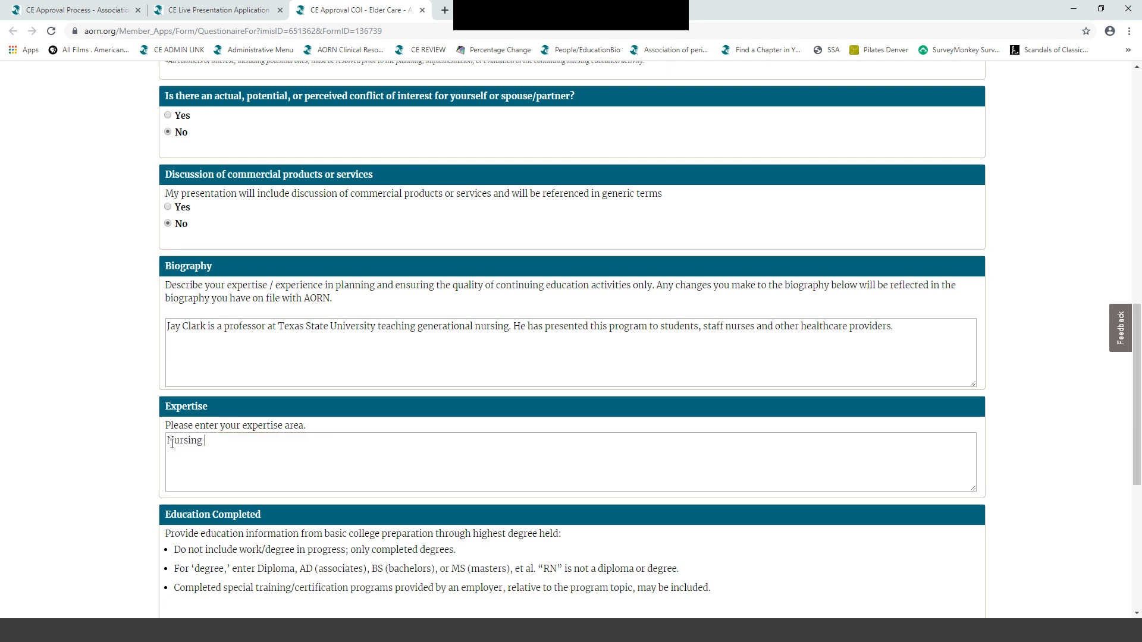
text(education)
scroll(171, 443, down, 4)
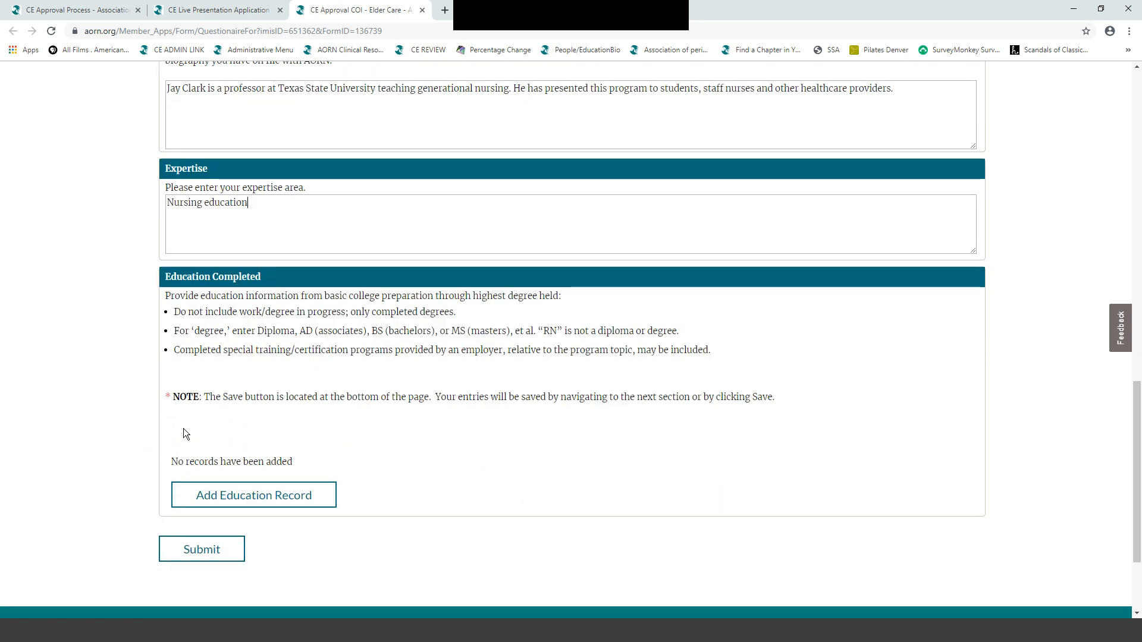
- Add the education record Texas Christian University, Nursing, MSN, 1995, and submit the COI form
click(227, 491)
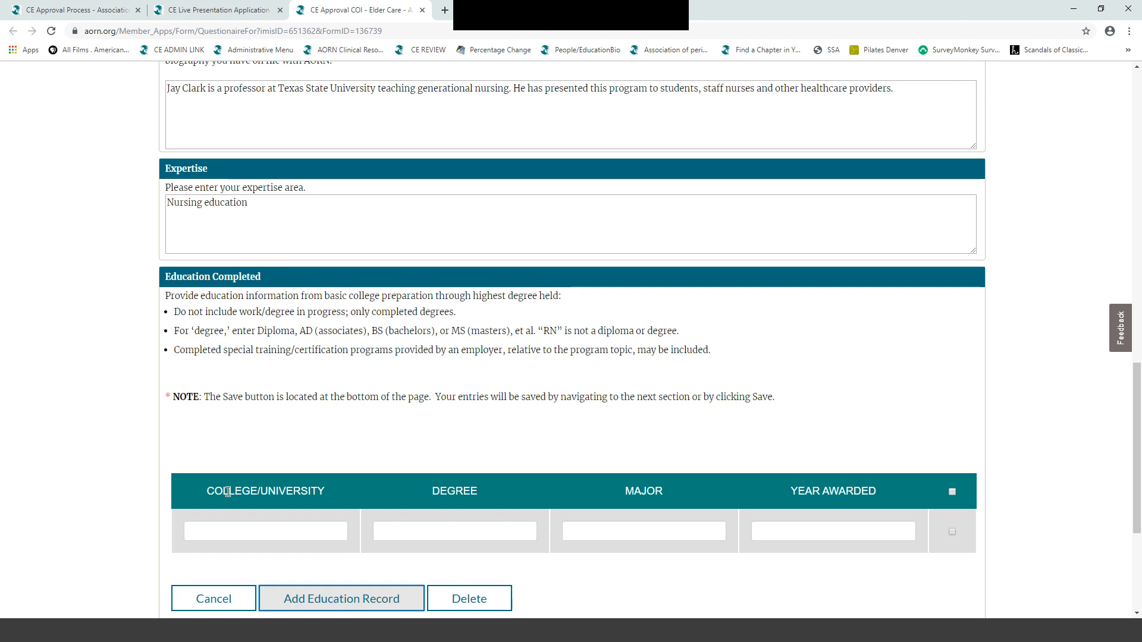
scroll(433, 405, down, 2)
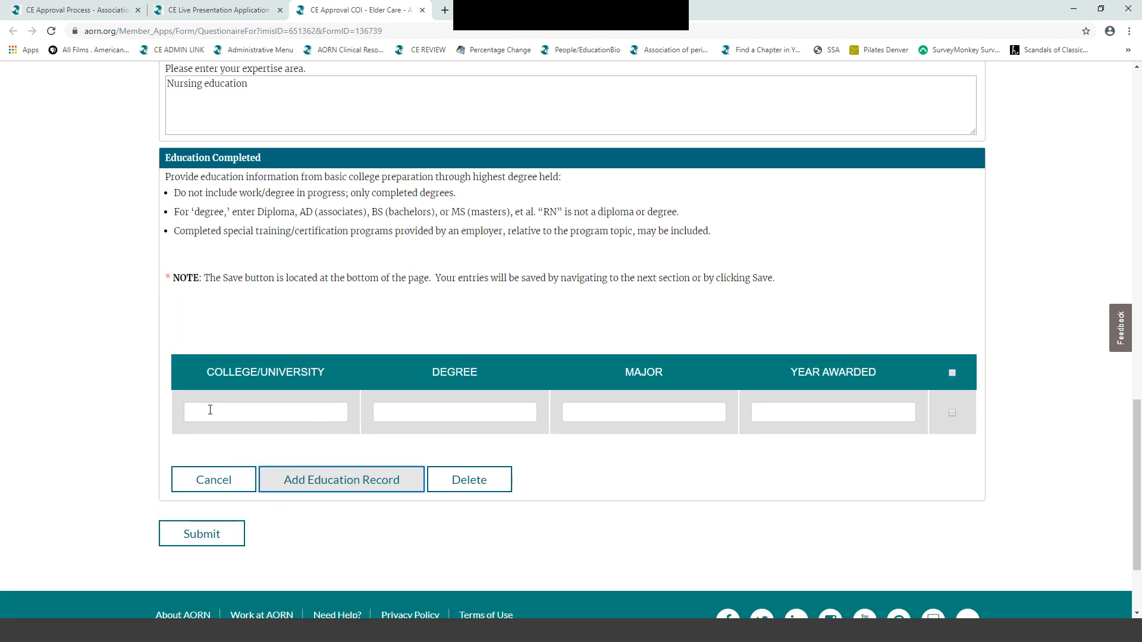
click(210, 410)
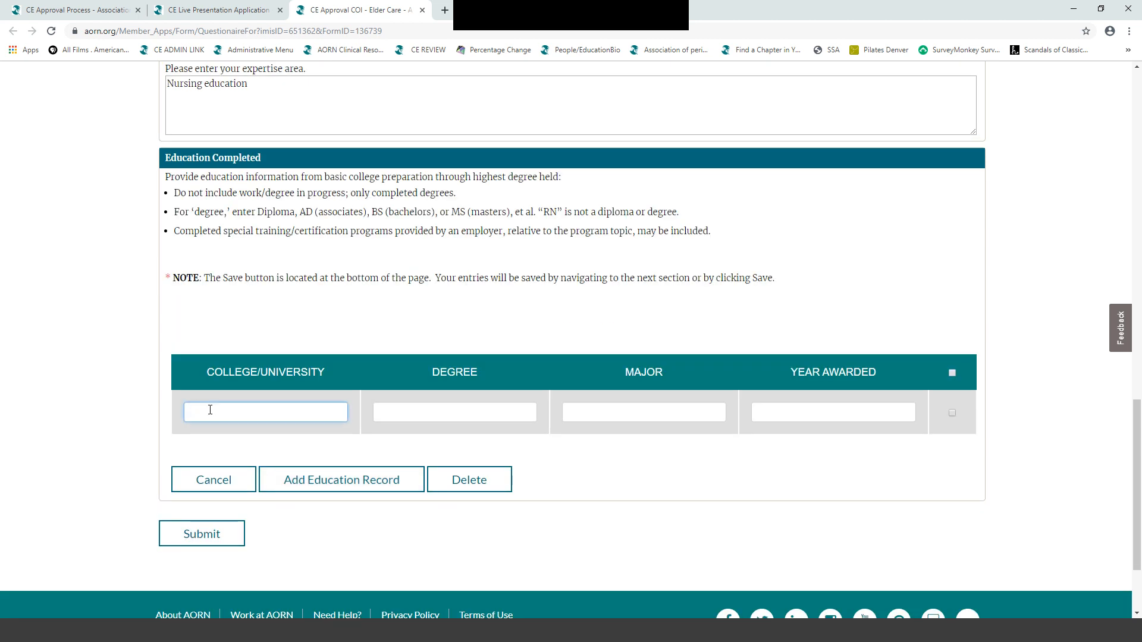
text(Texas Christian University)
key(Tab)
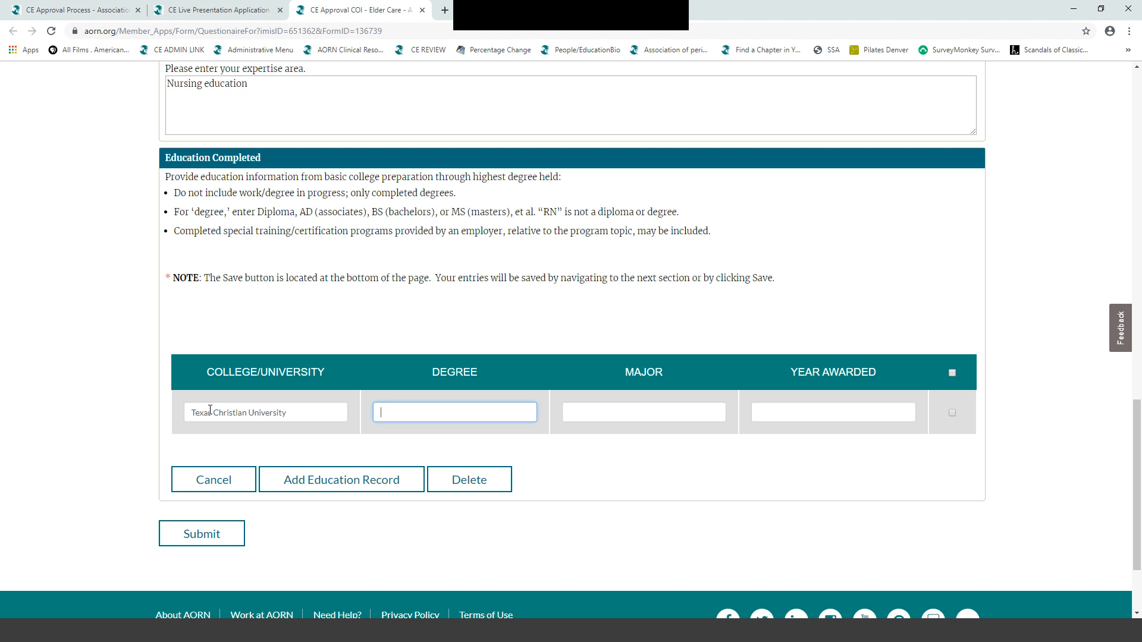
text(Nursing)
key(Tab)
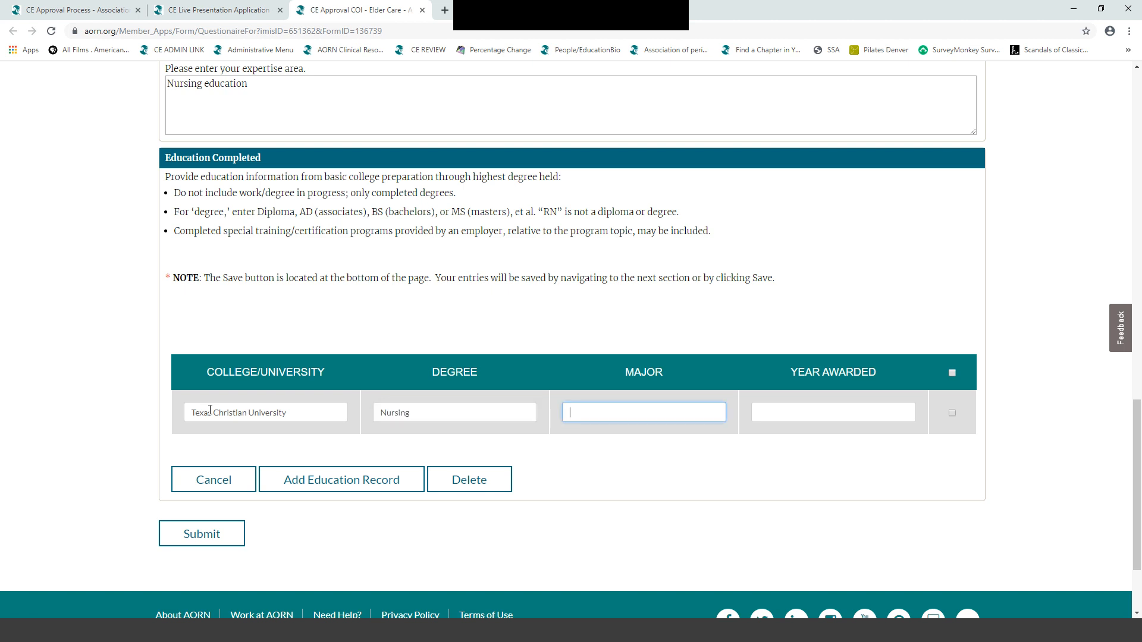
text(MSN)
key(Tab)
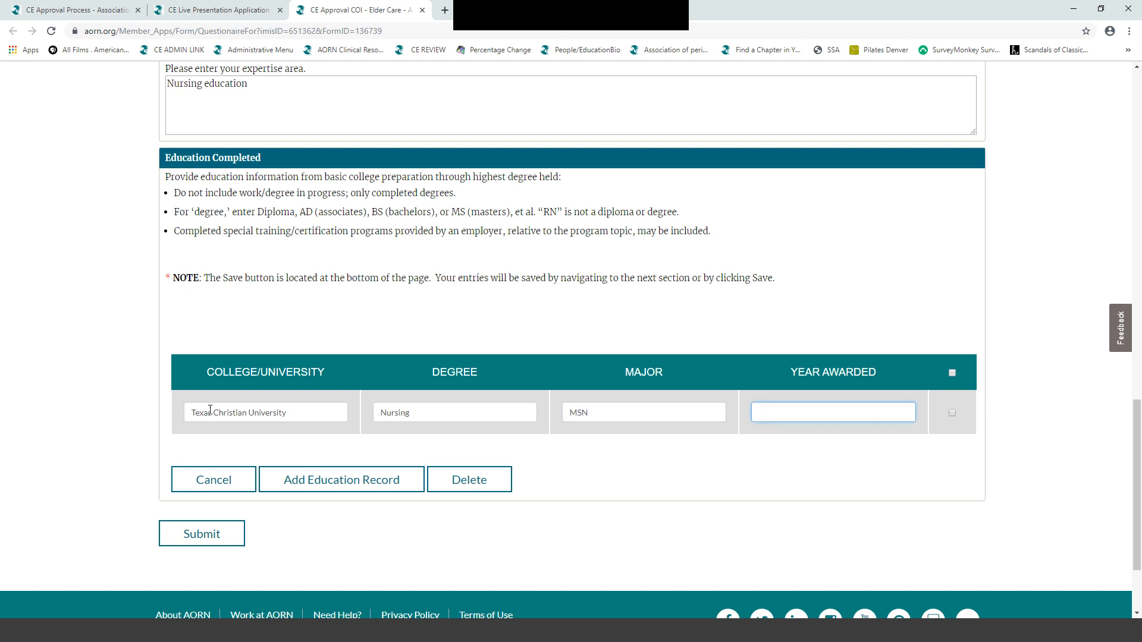
text(1995)
click(298, 476)
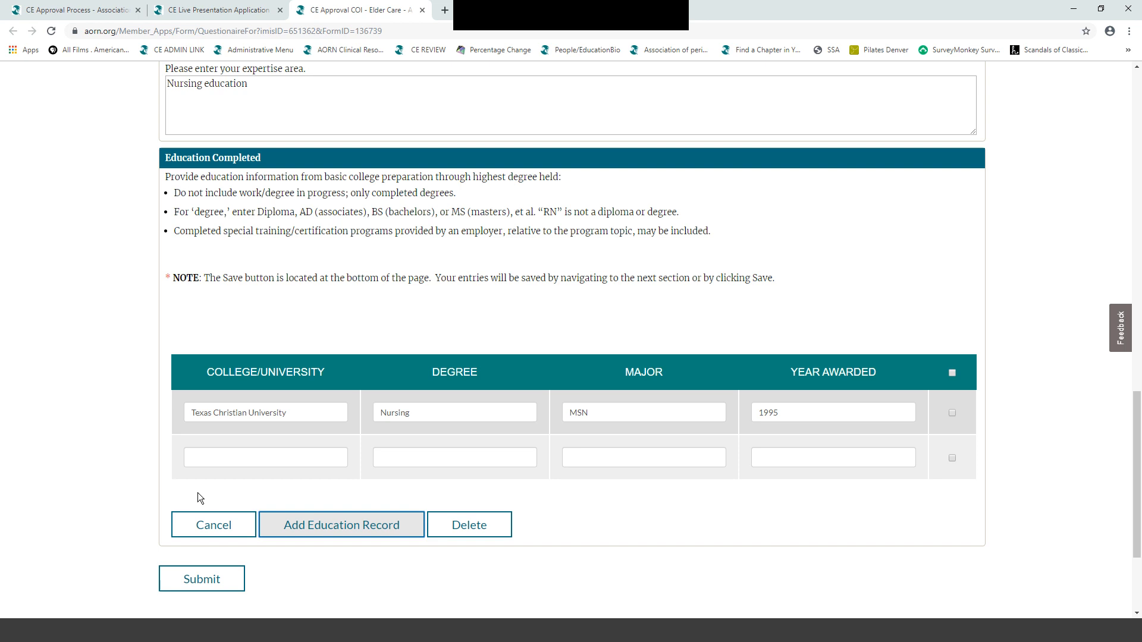
click(184, 580)
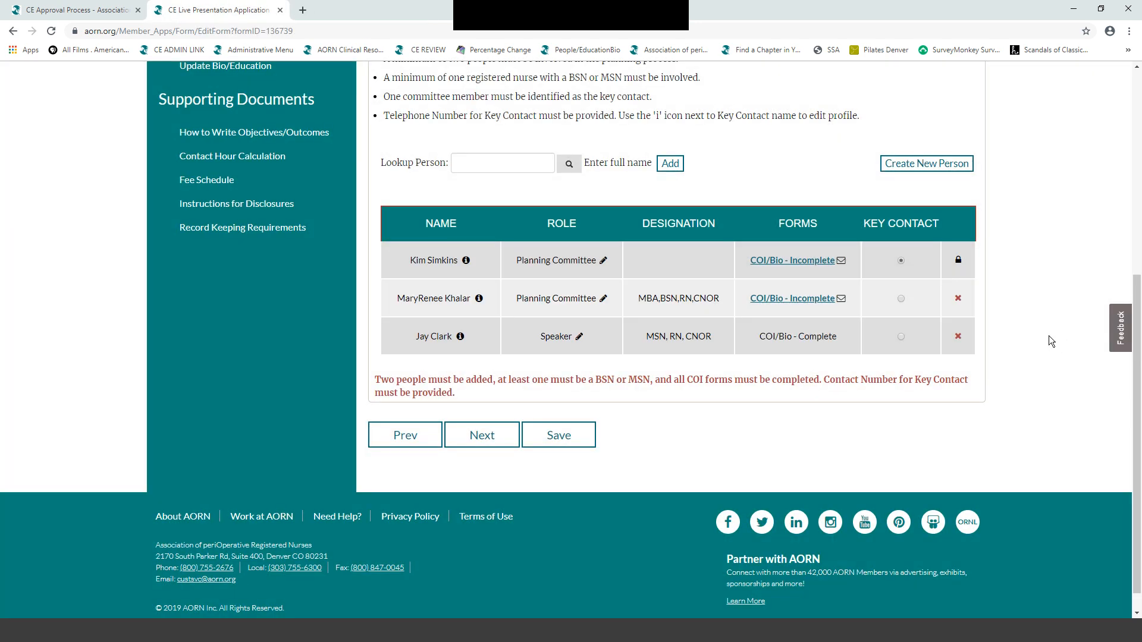
- In the second committee member's COI form, answer No to conflict of interest and commercial products
click(761, 299)
scroll(737, 301, down, 6)
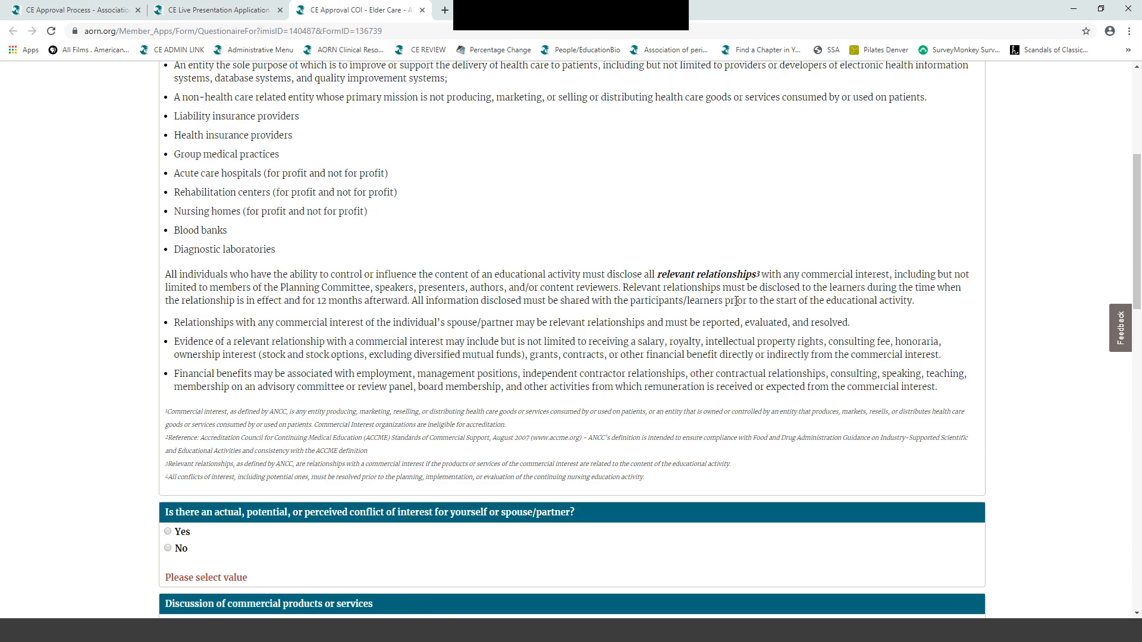
scroll(736, 301, down, 3)
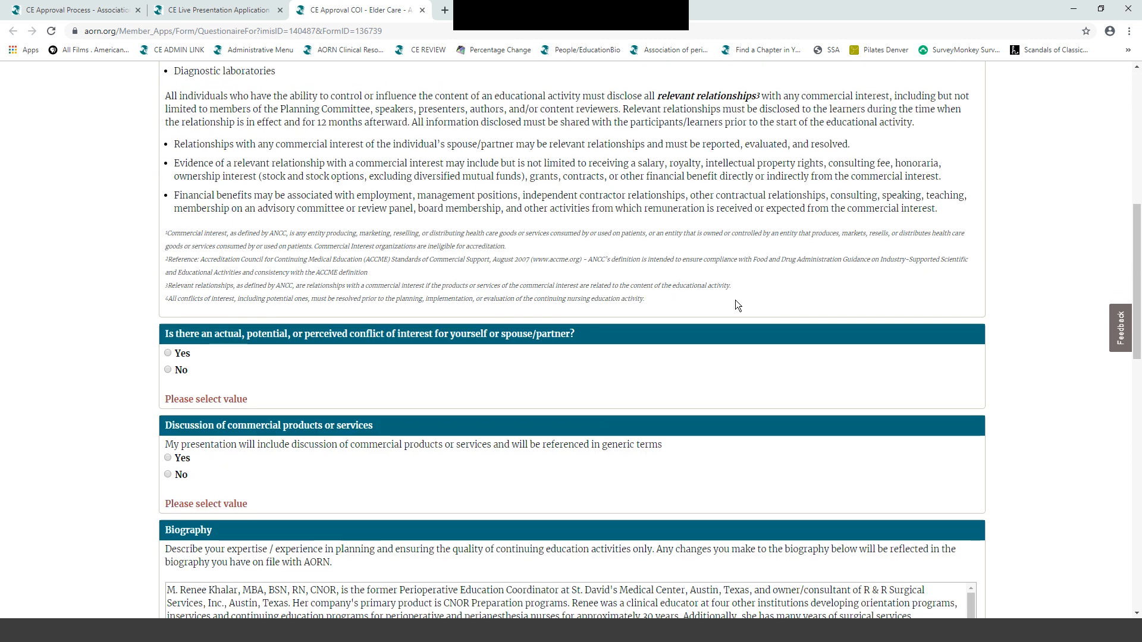
scroll(735, 301, down, 6)
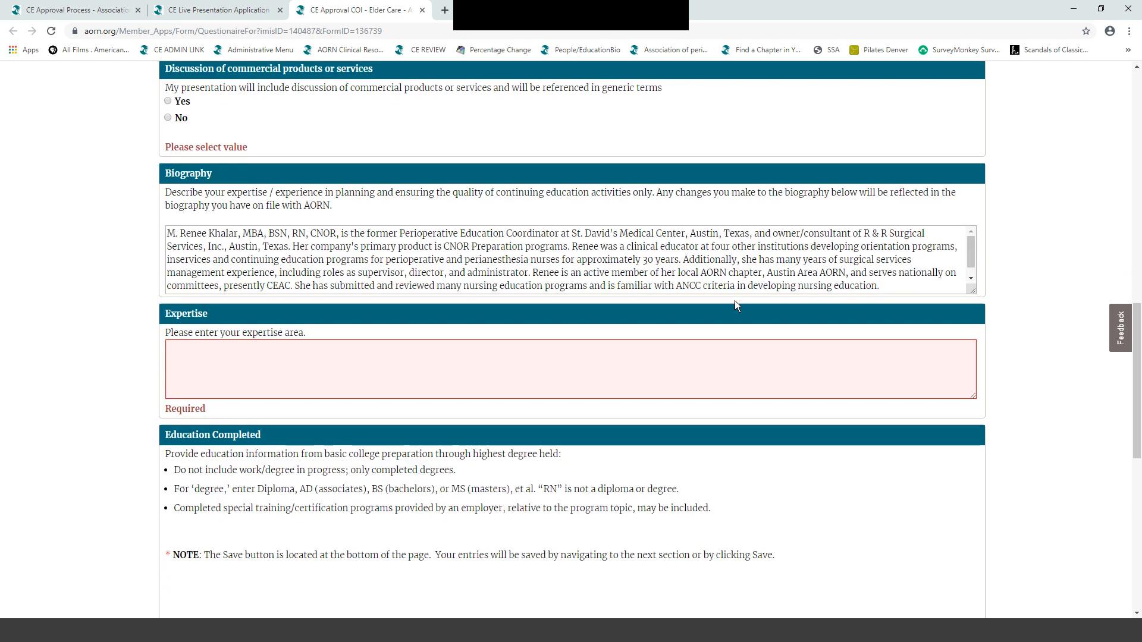
scroll(734, 301, down, 7)
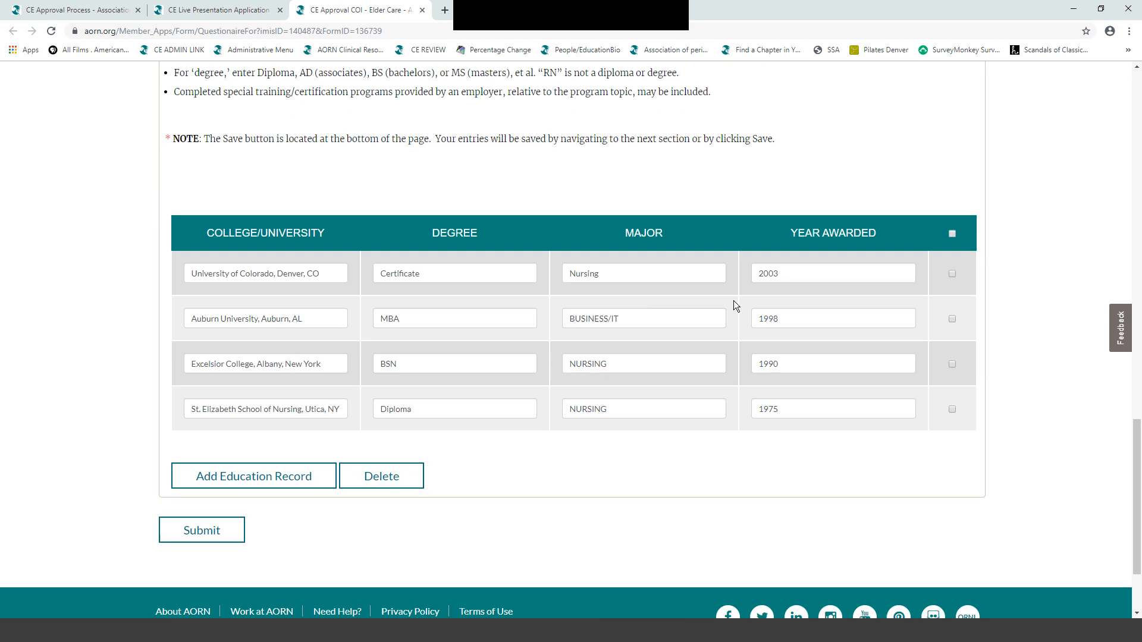
scroll(733, 301, up, 9)
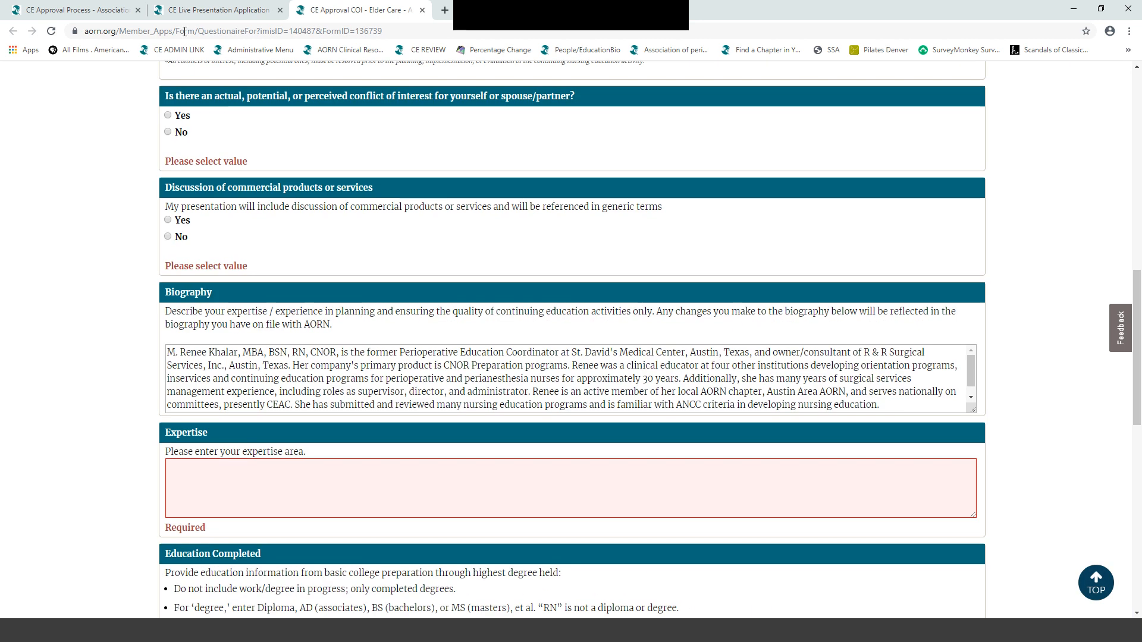
click(169, 132)
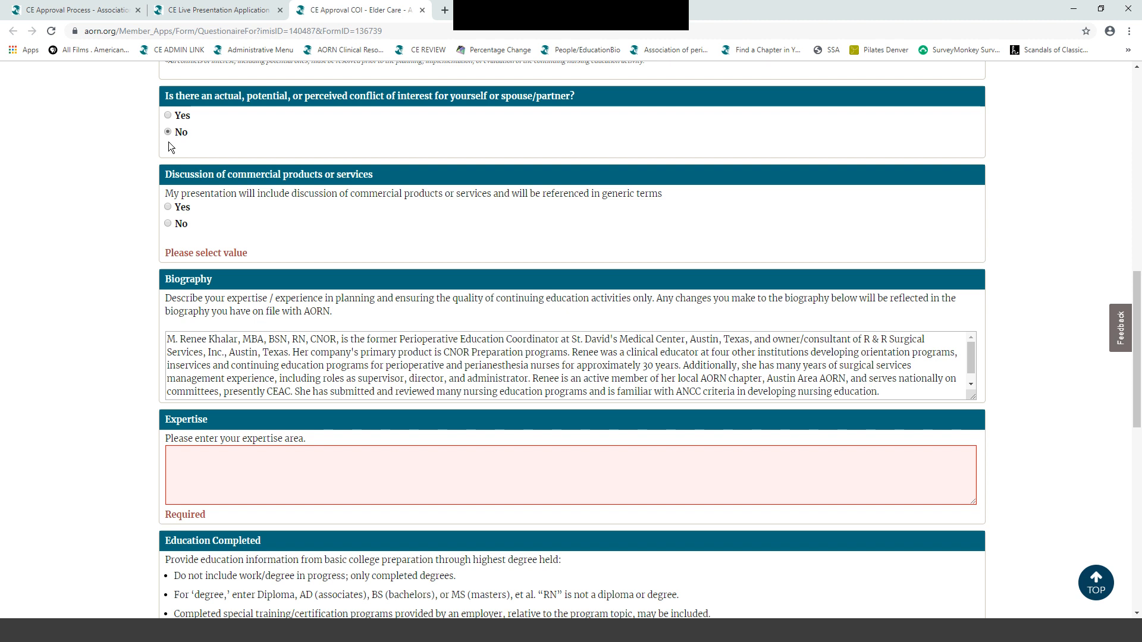
click(168, 224)
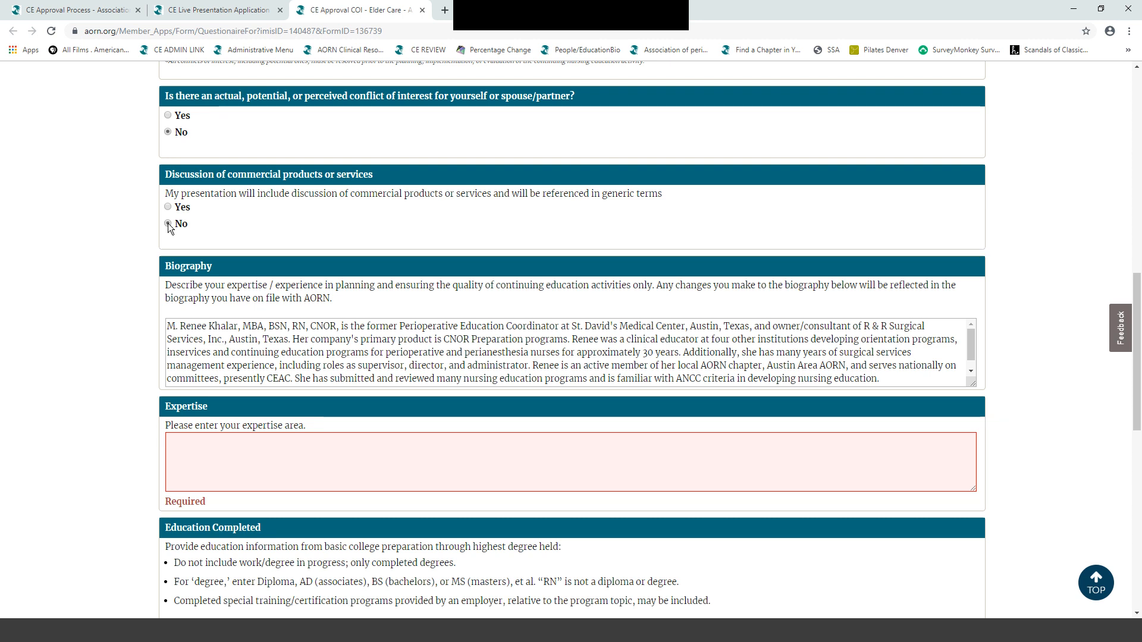
- Set the member's expertise to 'Perioperative nursing education', submit the form, and advance to Needs Assessment
scroll(309, 221, down, 2)
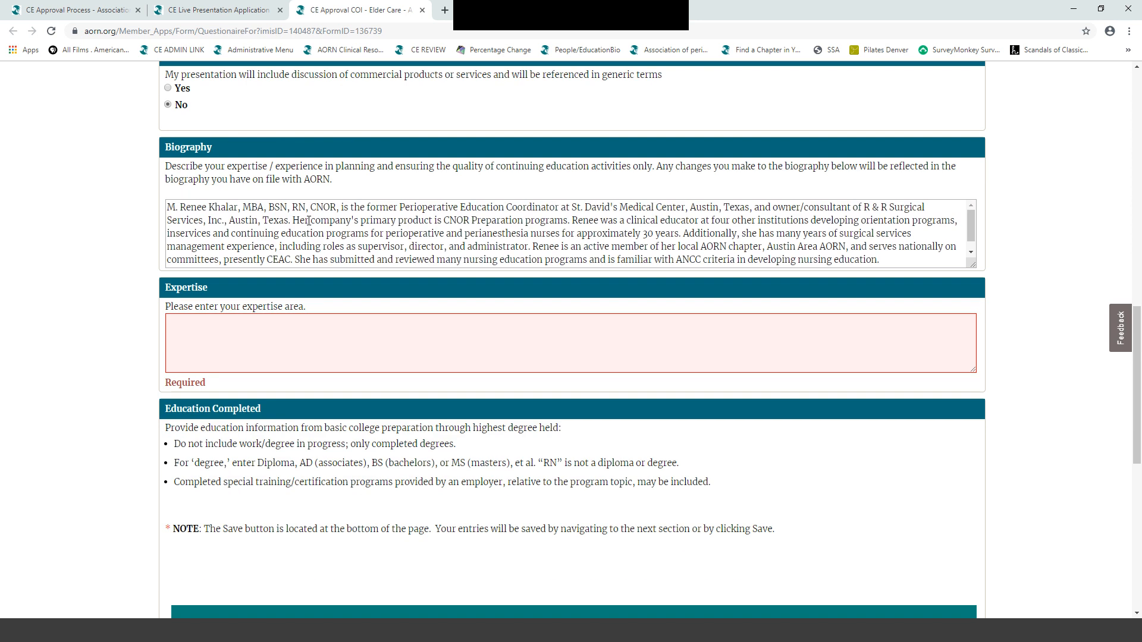
scroll(308, 220, down, 1)
scroll(309, 221, down, 2)
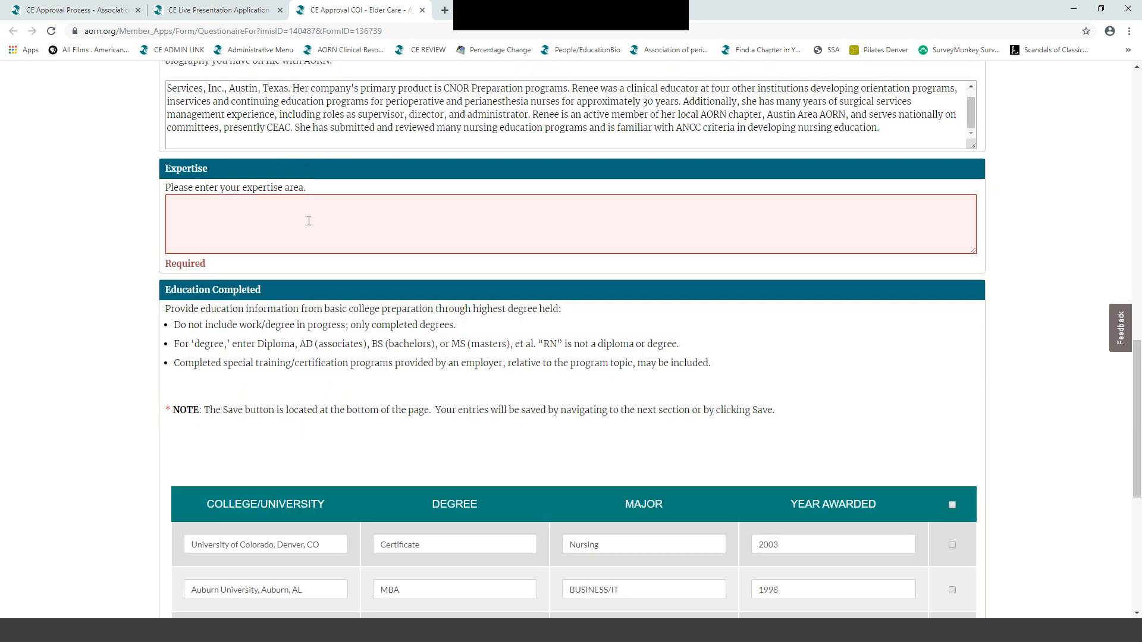
click(172, 205)
text(Perioper)
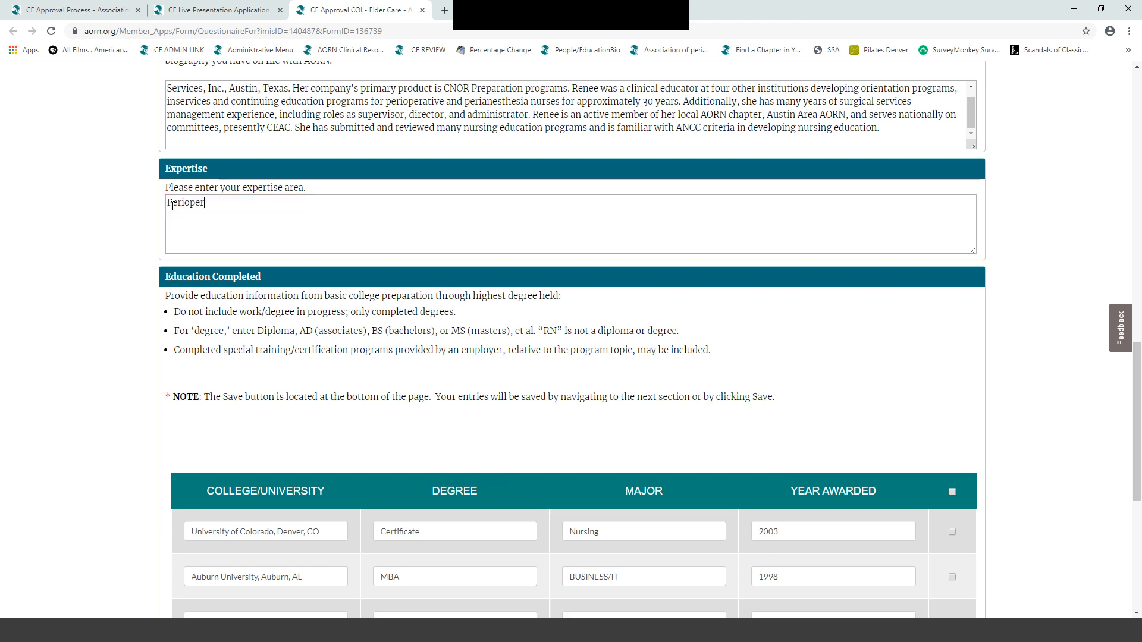
text(ative n)
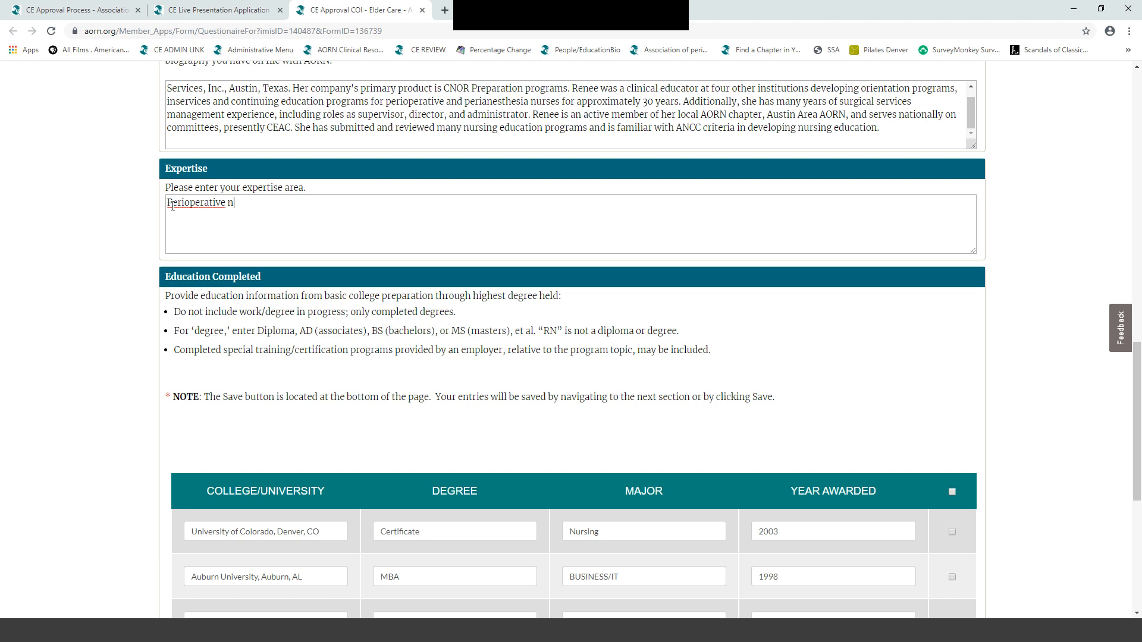
text(ursing education)
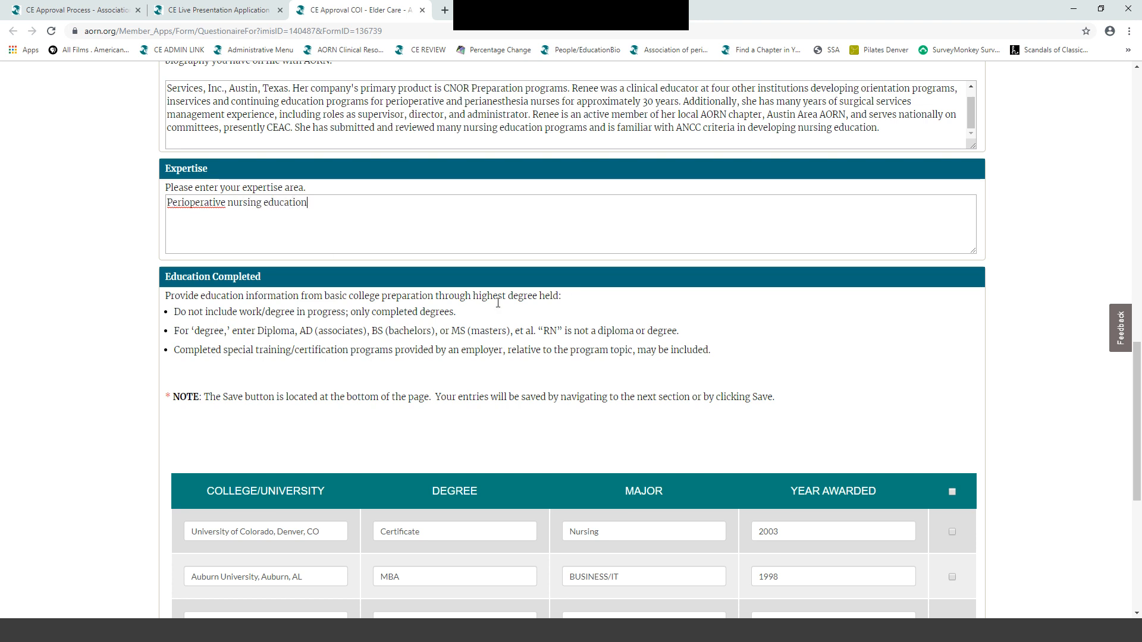
scroll(501, 302, down, 6)
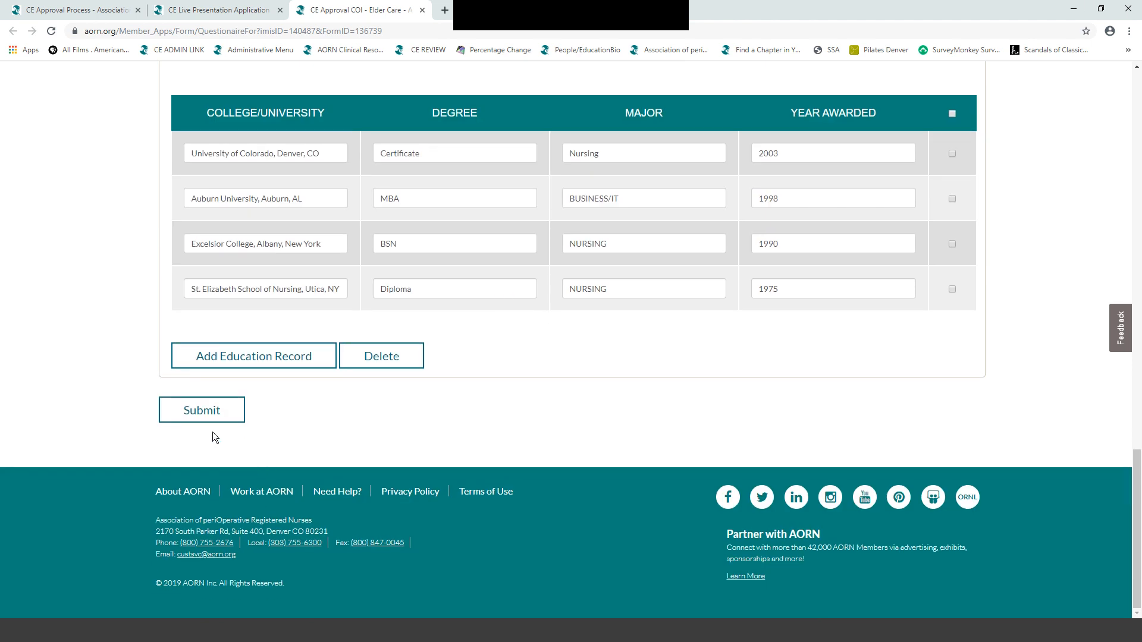
click(198, 413)
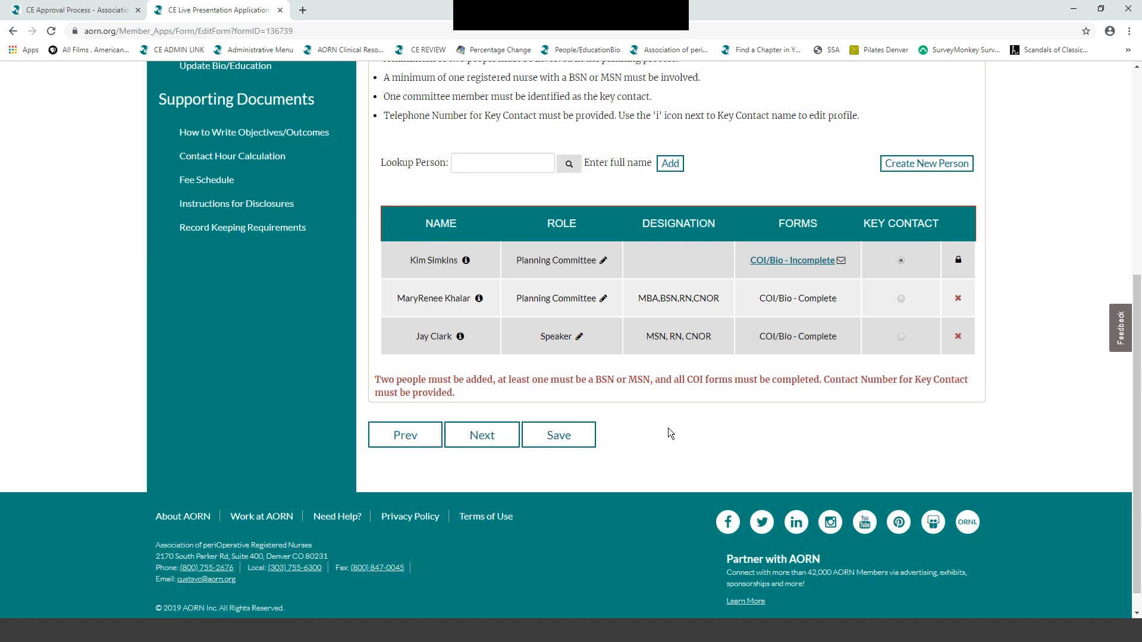
click(482, 435)
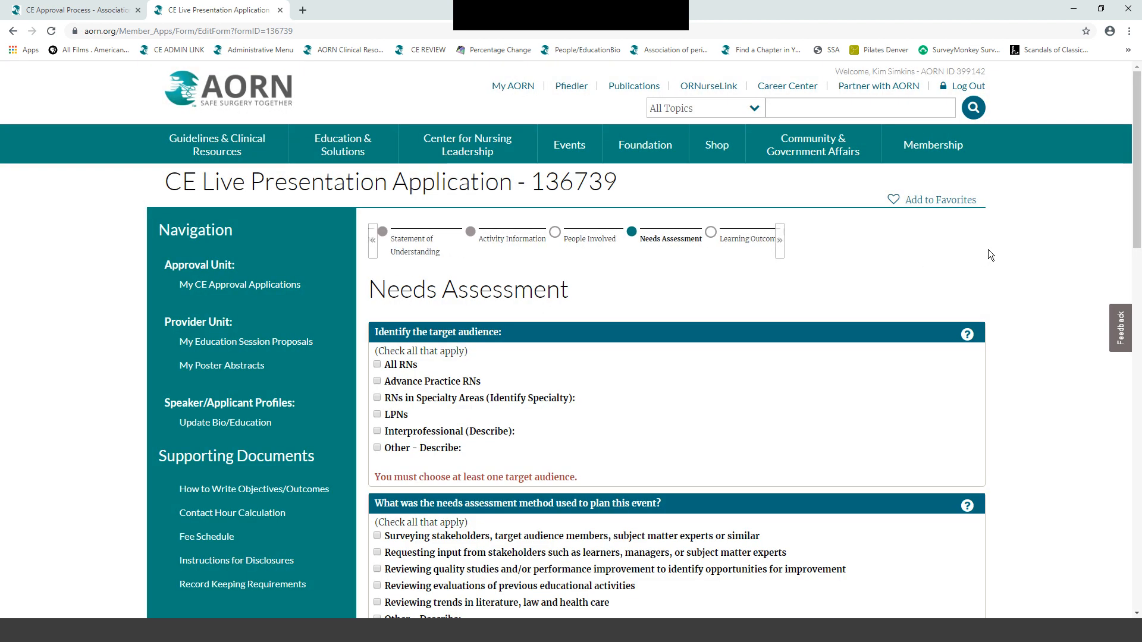
- Check All RNs under Identify the target audience
scroll(989, 253, down, 3)
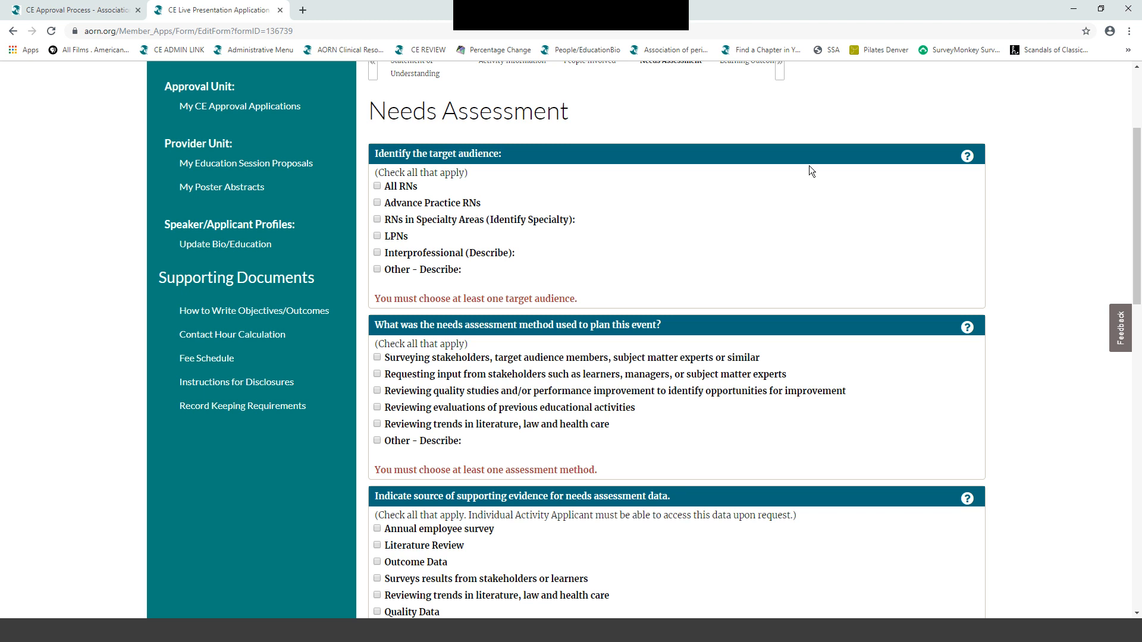
click(378, 186)
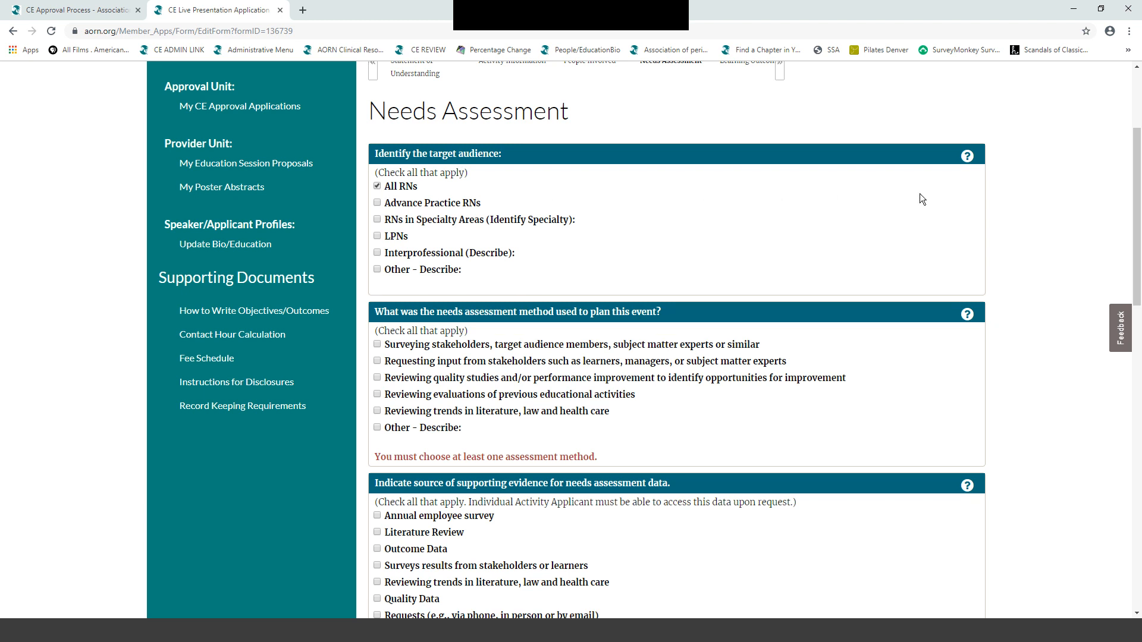
scroll(919, 194, down, 1)
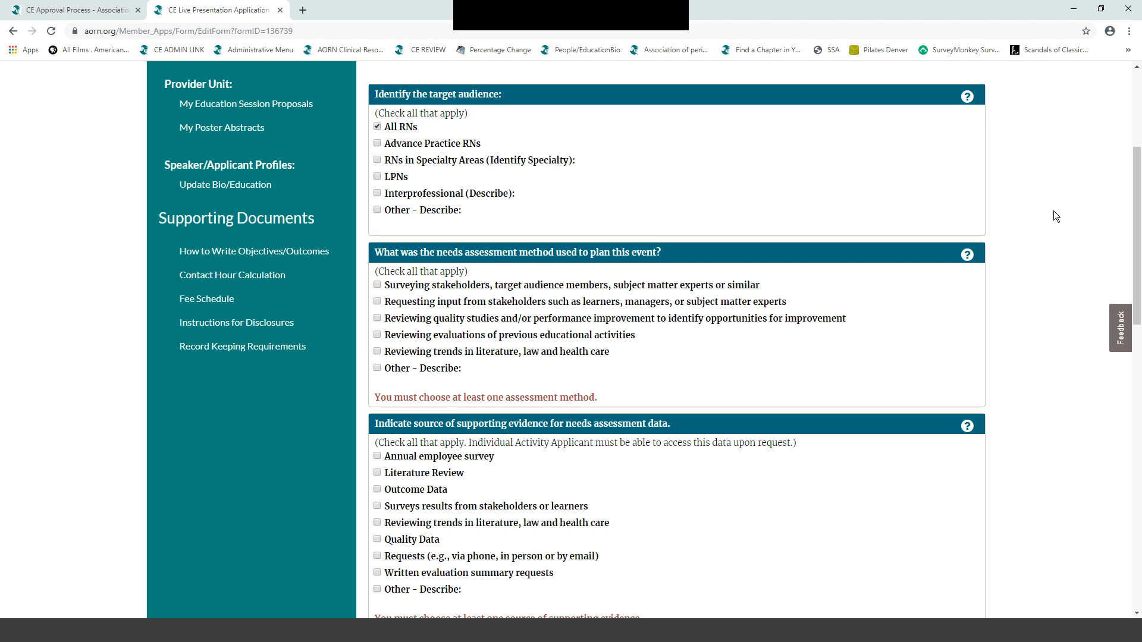
scroll(1054, 211, down, 2)
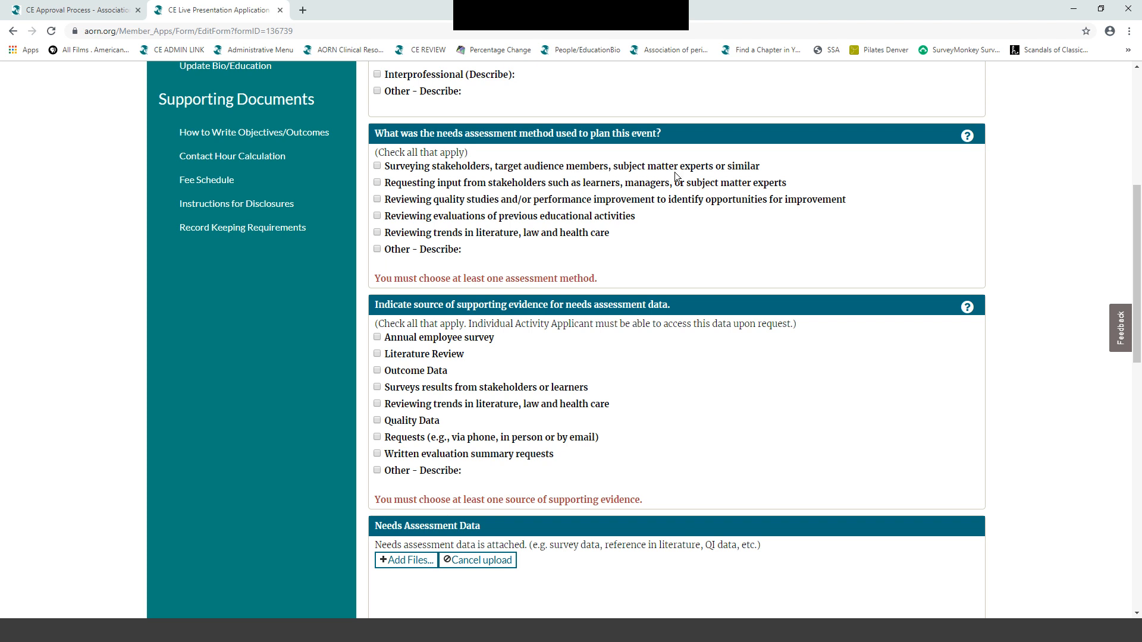
- Check literature, law and health care trends plus Other, described as 'Texas Board of Nursing requirement'
click(377, 233)
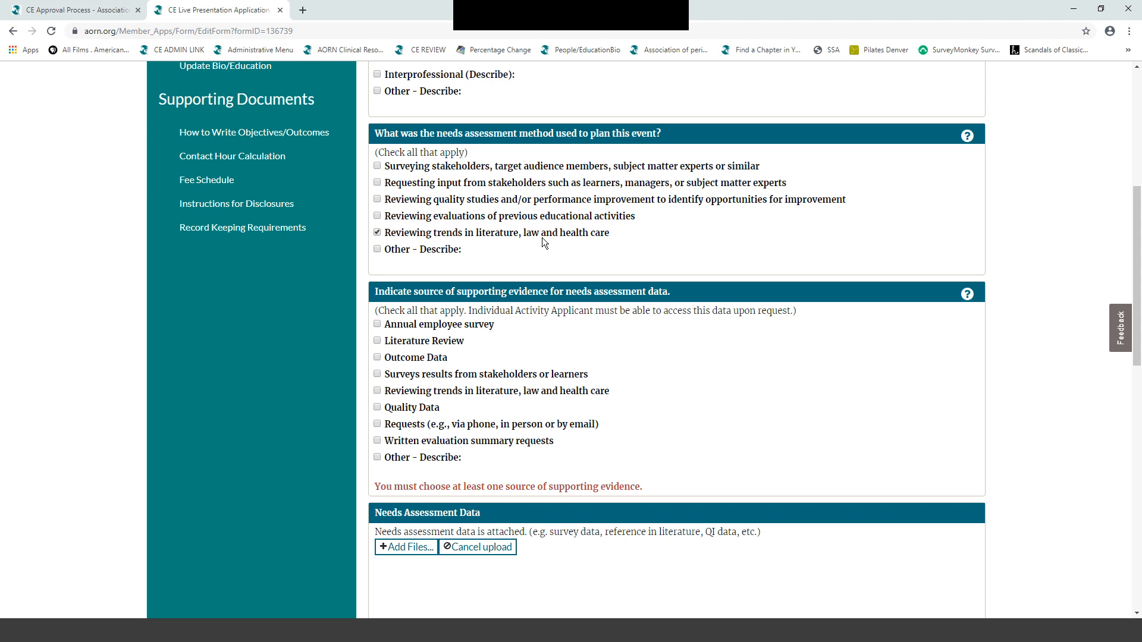
click(378, 248)
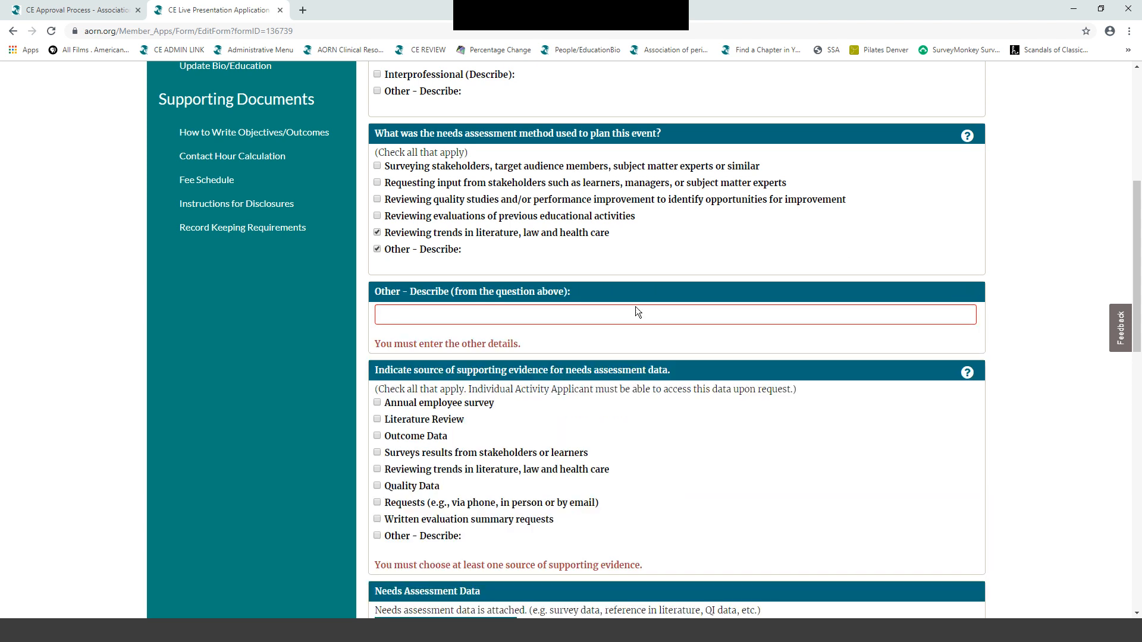
click(387, 315)
text(Texas)
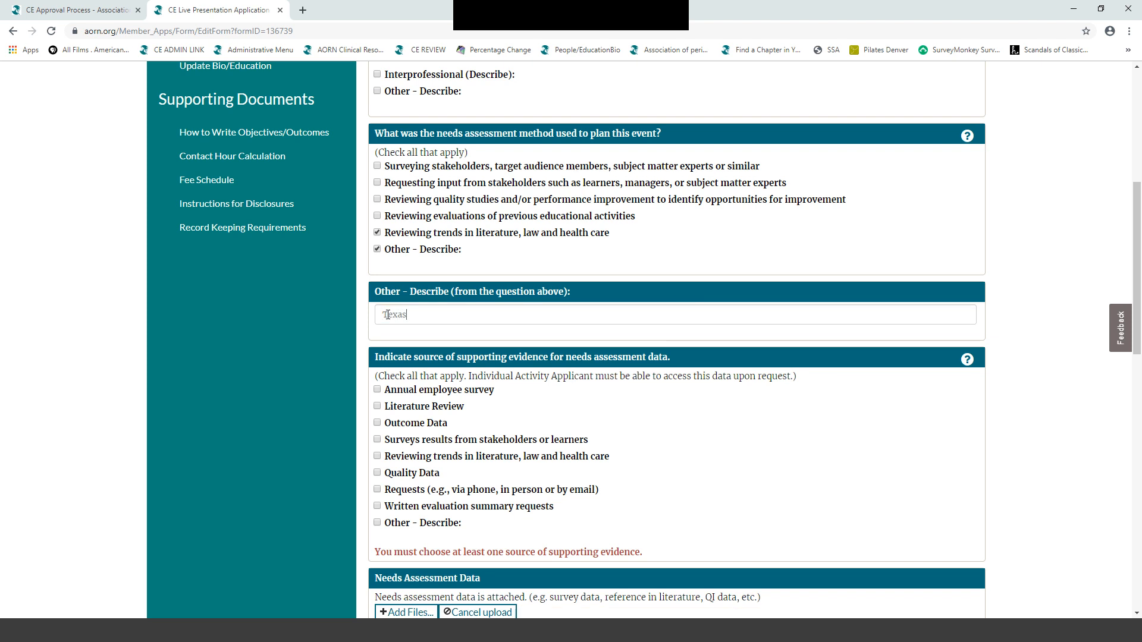
text( Board of Nursing requirement)
scroll(960, 350, down, 2)
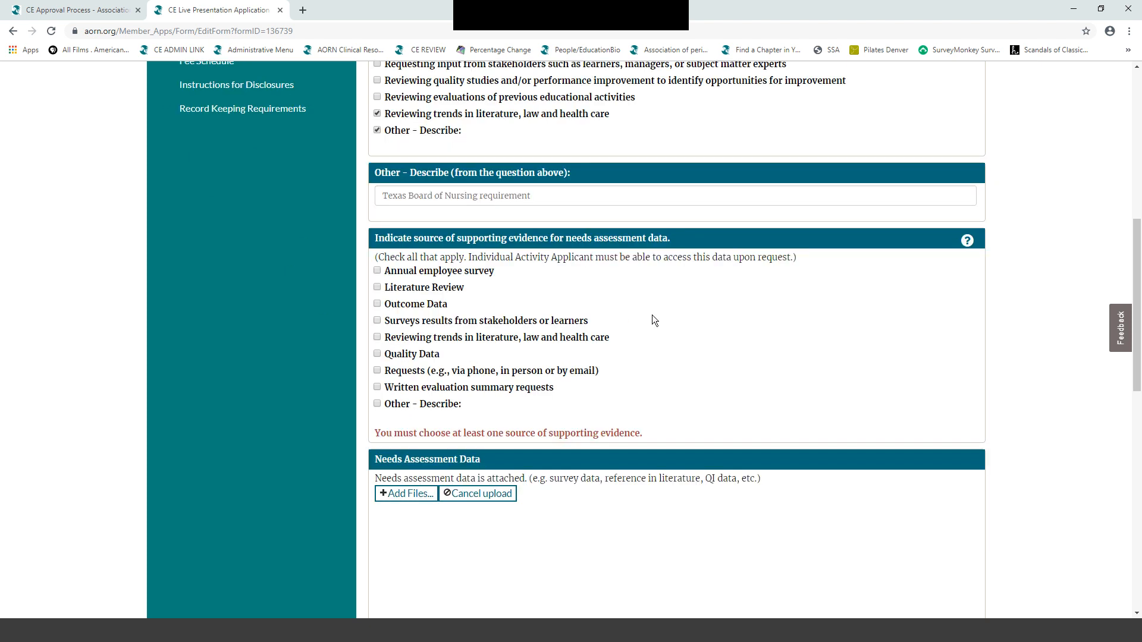
scroll(729, 183, up, 1)
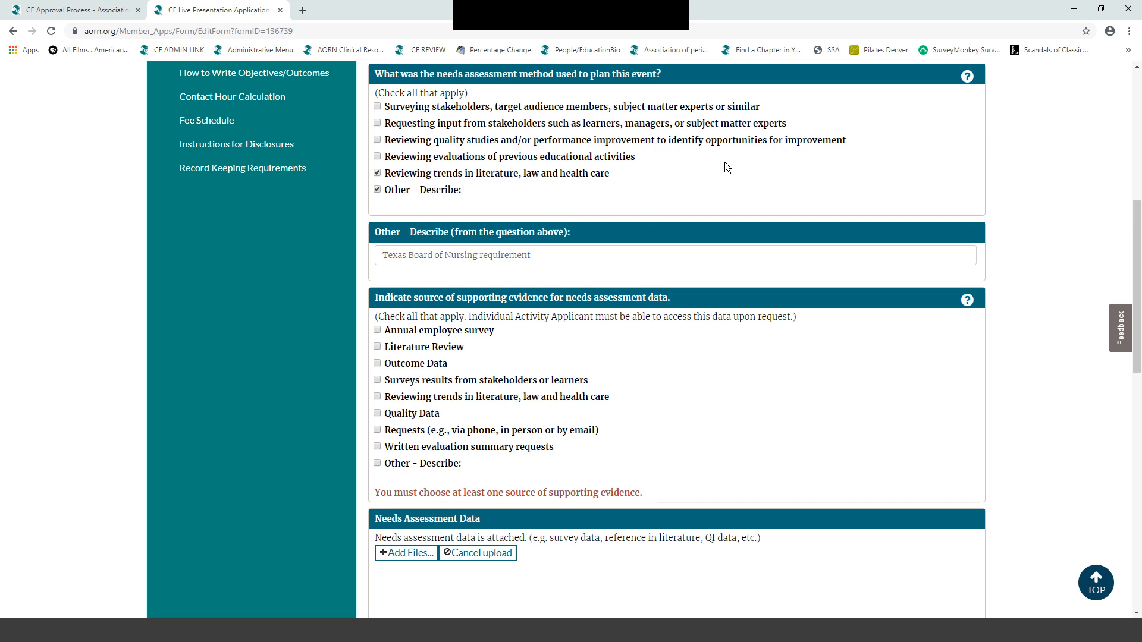
scroll(823, 194, down, 1)
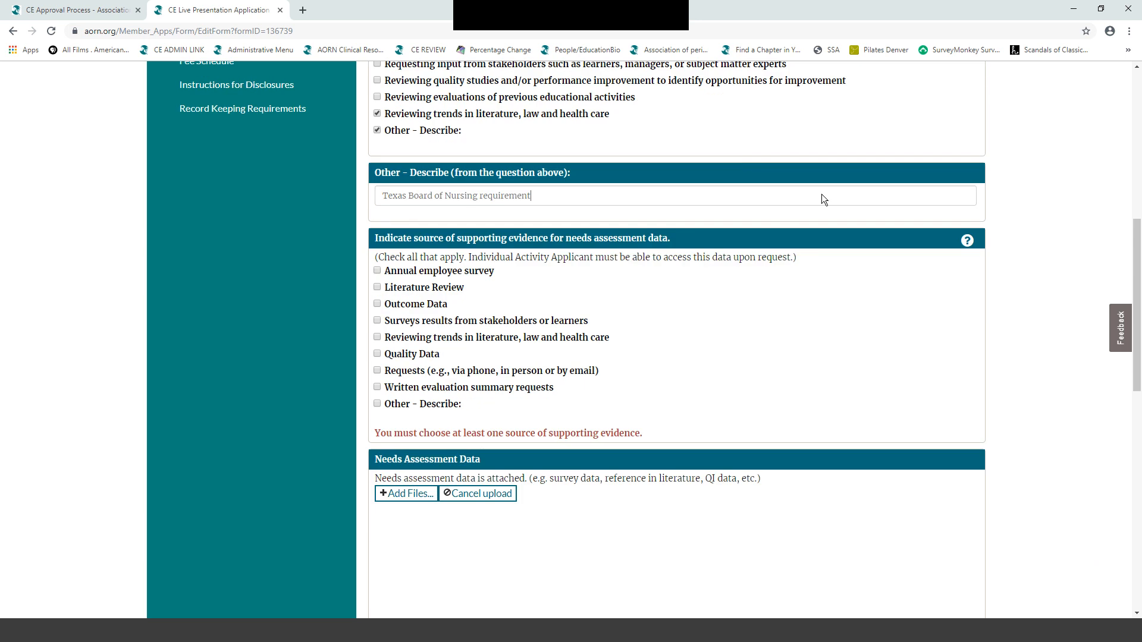
click(377, 338)
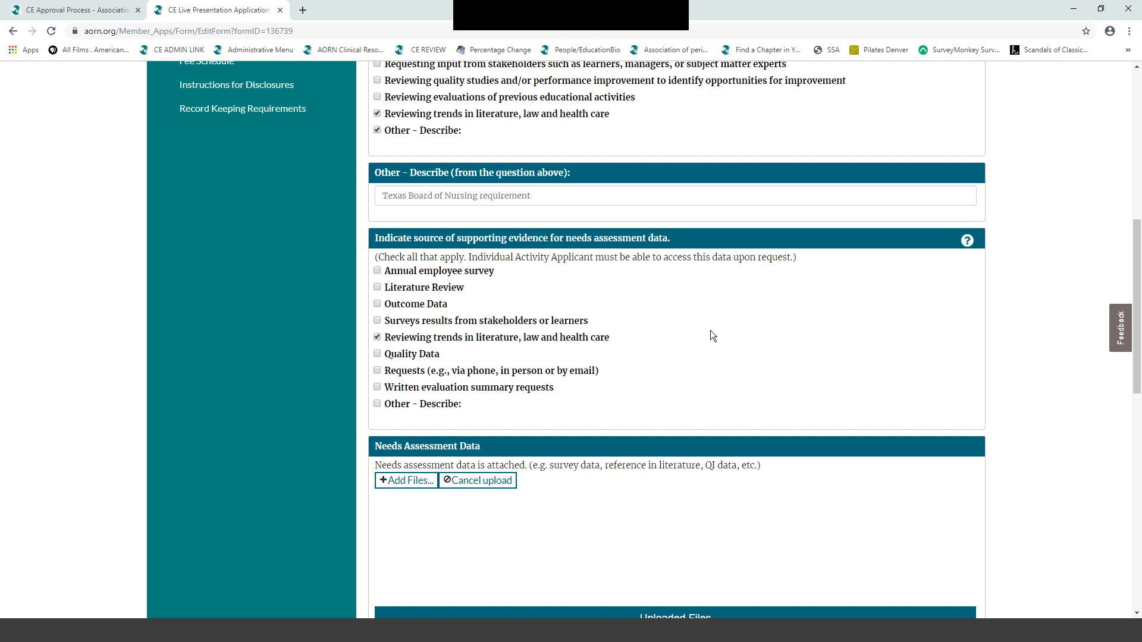
scroll(710, 330, down, 2)
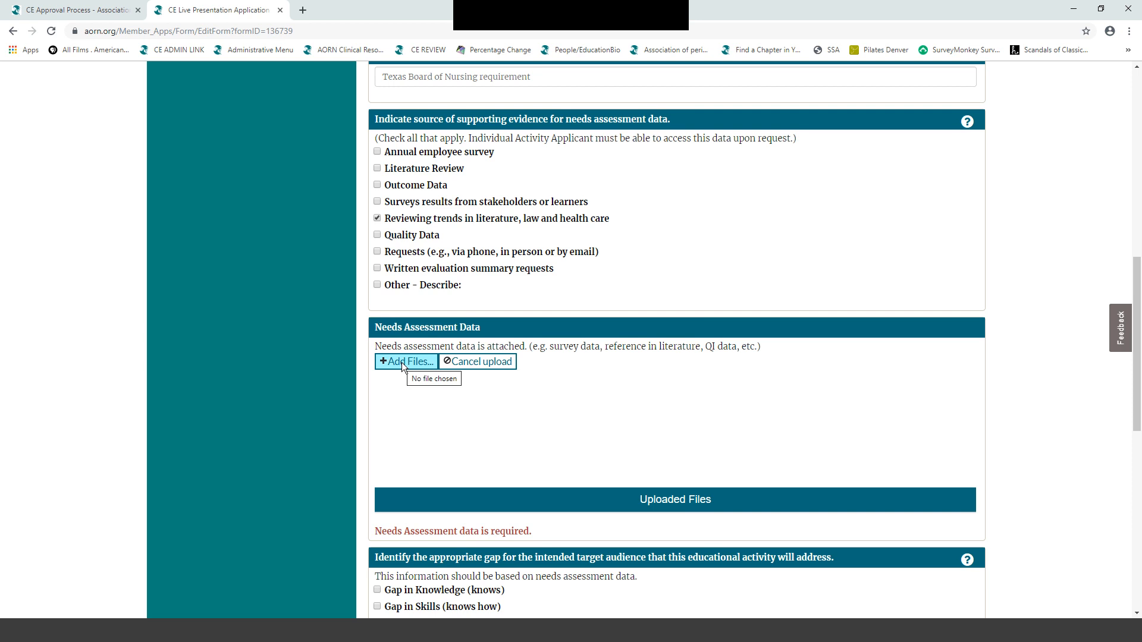
click(378, 285)
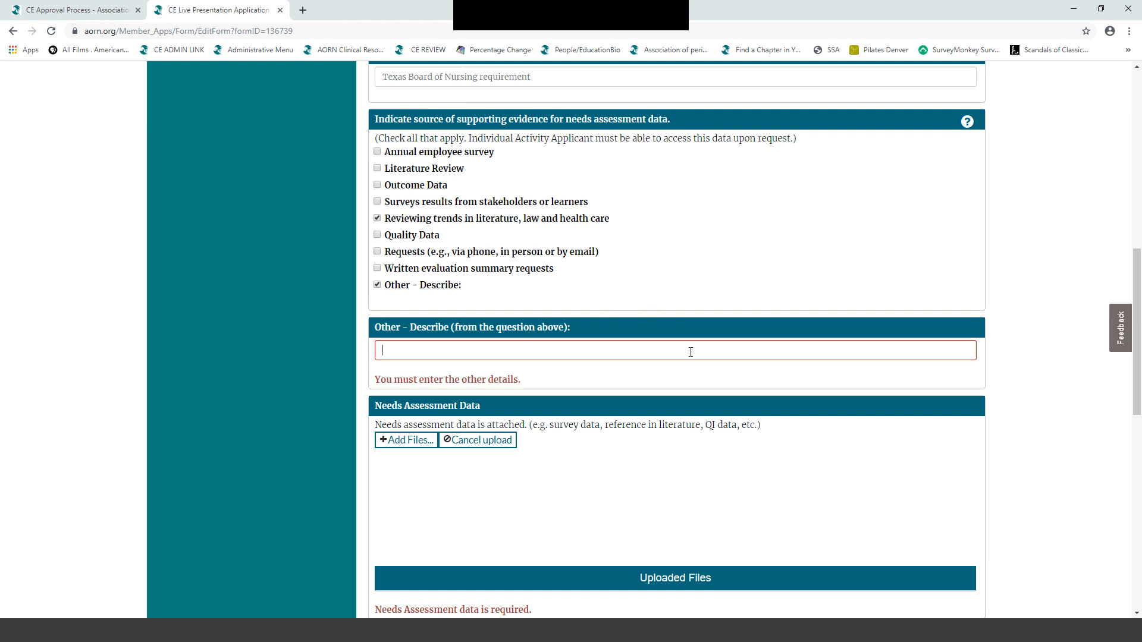
text(www.)
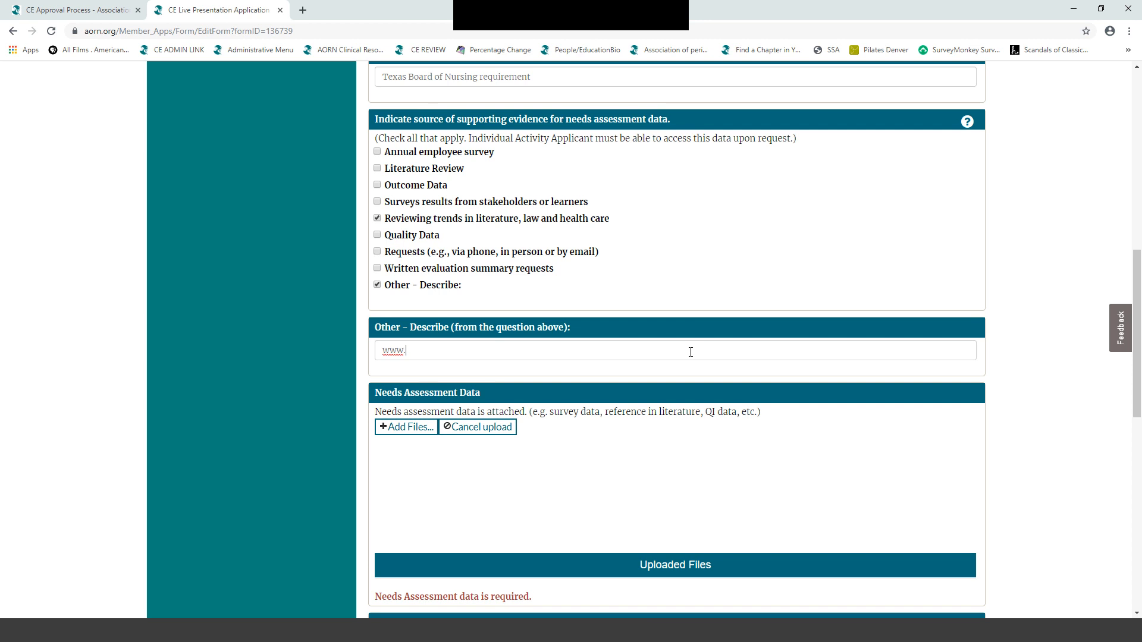
text(txbon.org)
scroll(879, 361, down, 2)
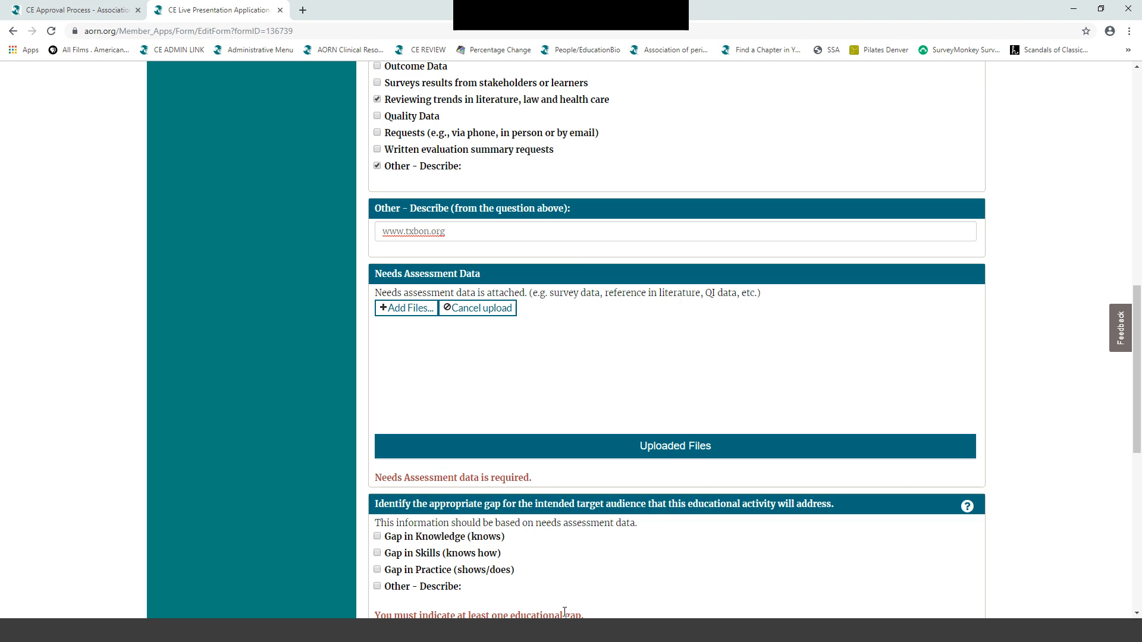
scroll(602, 514, down, 1)
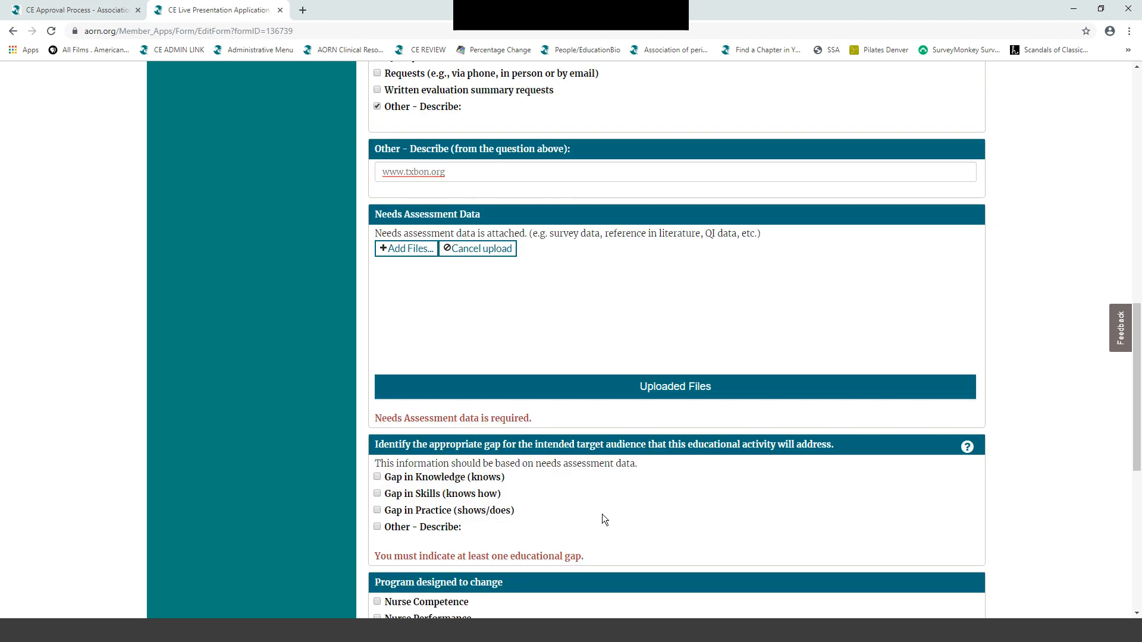
scroll(604, 512, down, 2)
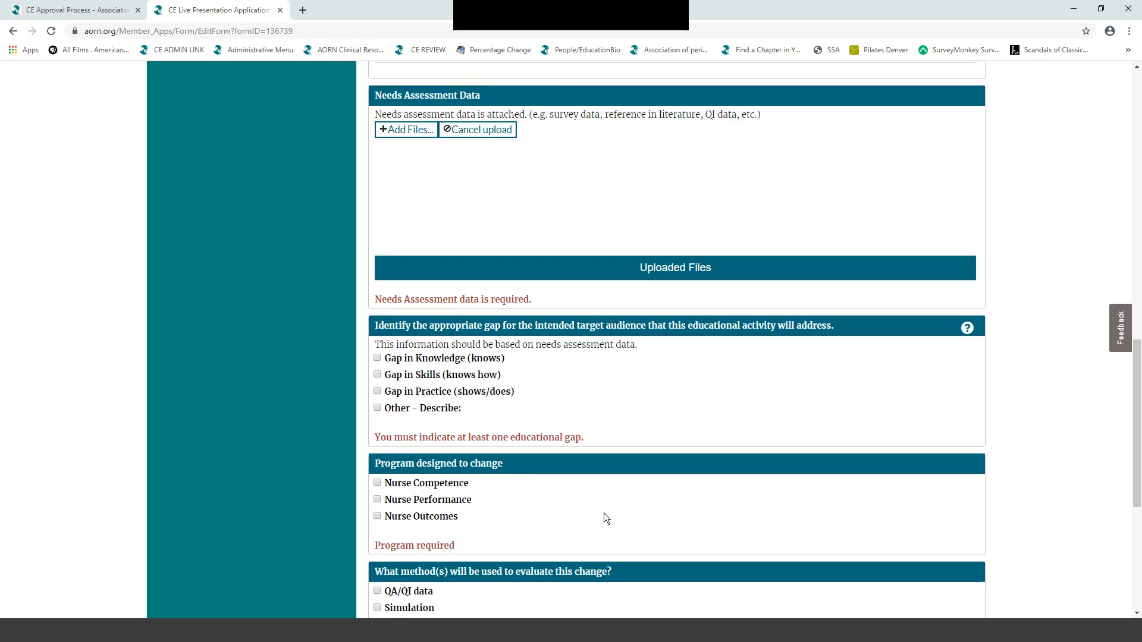
- Upload 'Eldercare - A Texas Board Requirement.pdf' as needs-assessment data, which is rejected as filetype not allowed
click(403, 131)
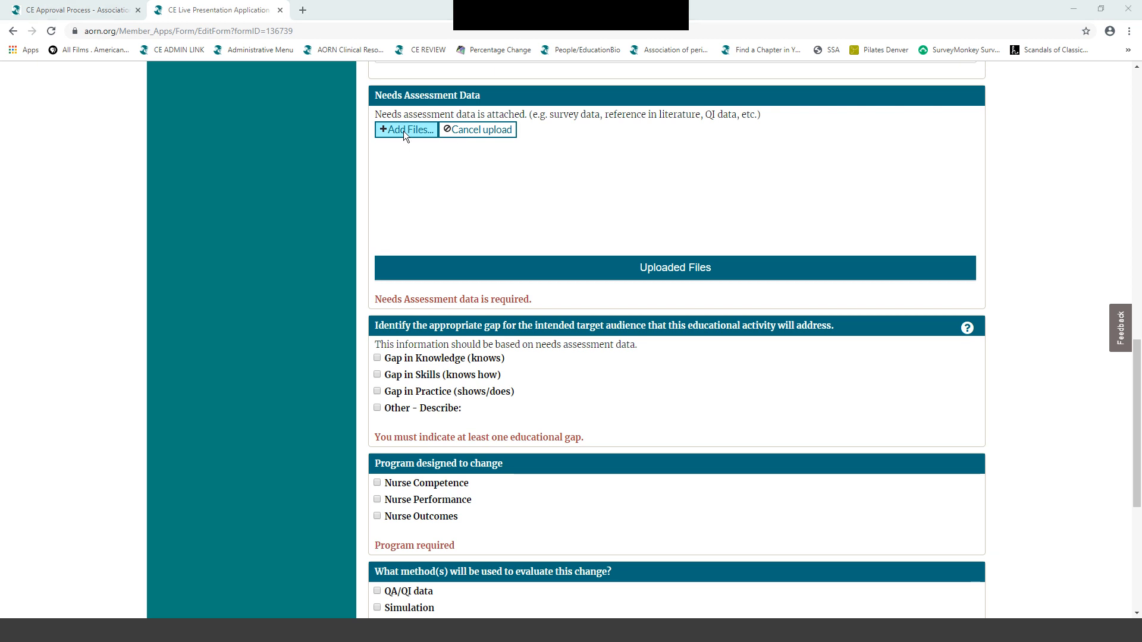
scroll(242, 118, down, 1)
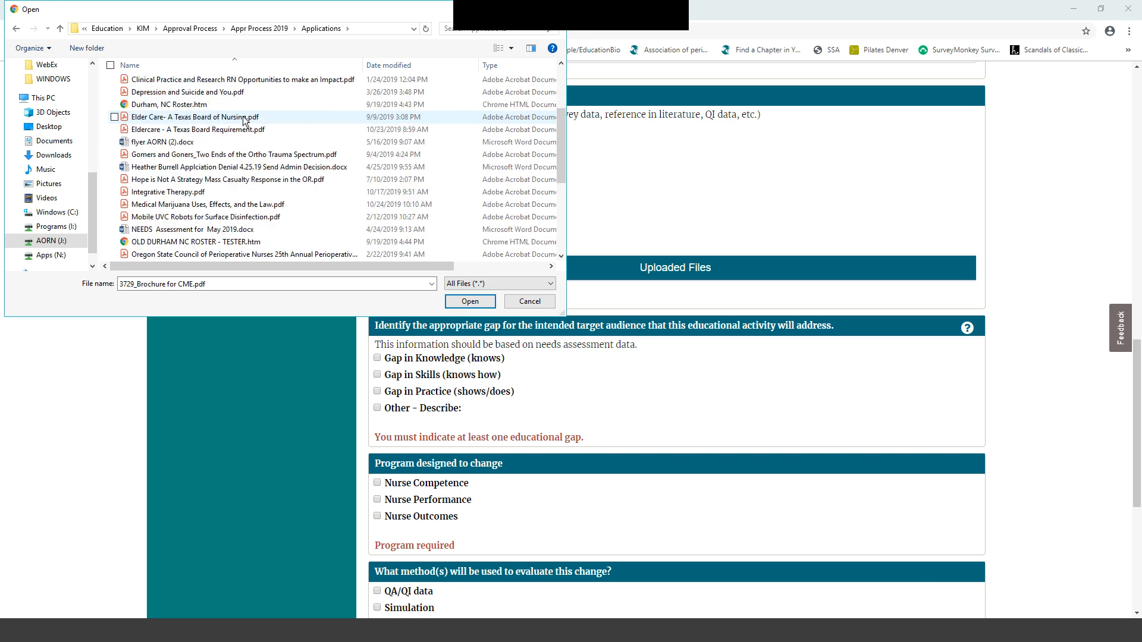
click(180, 129)
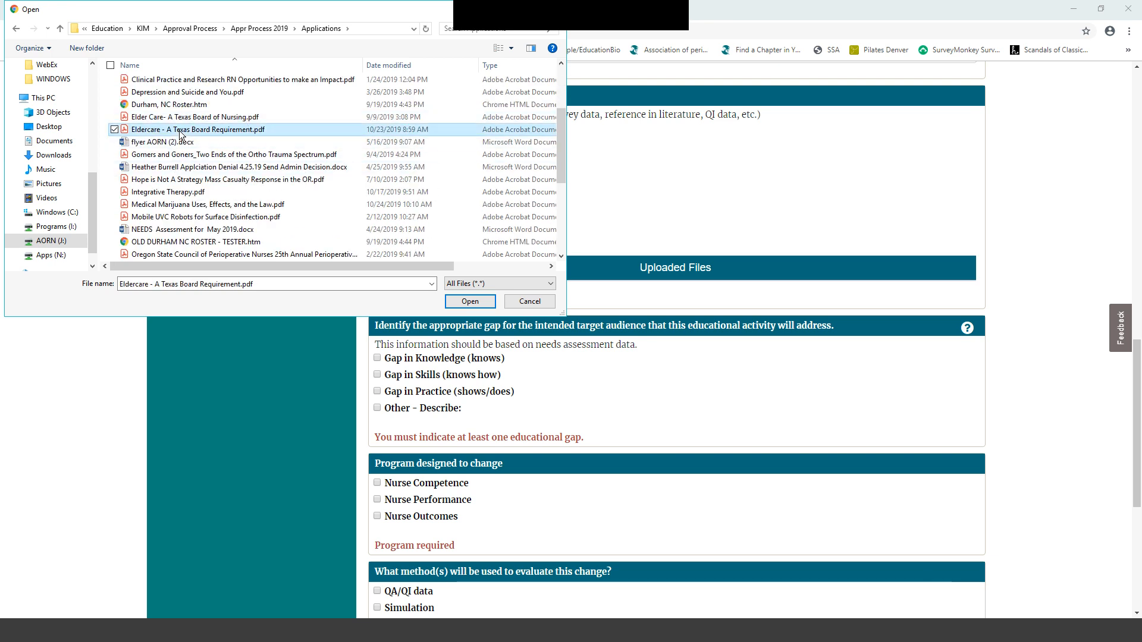
click(448, 302)
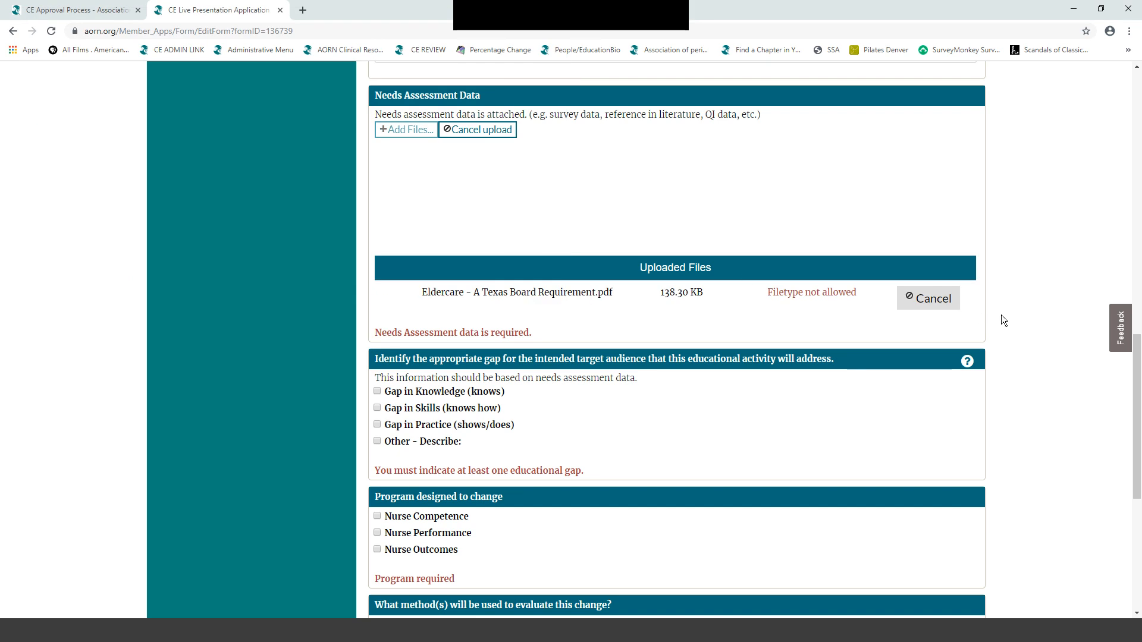
scroll(1002, 315, down, 1)
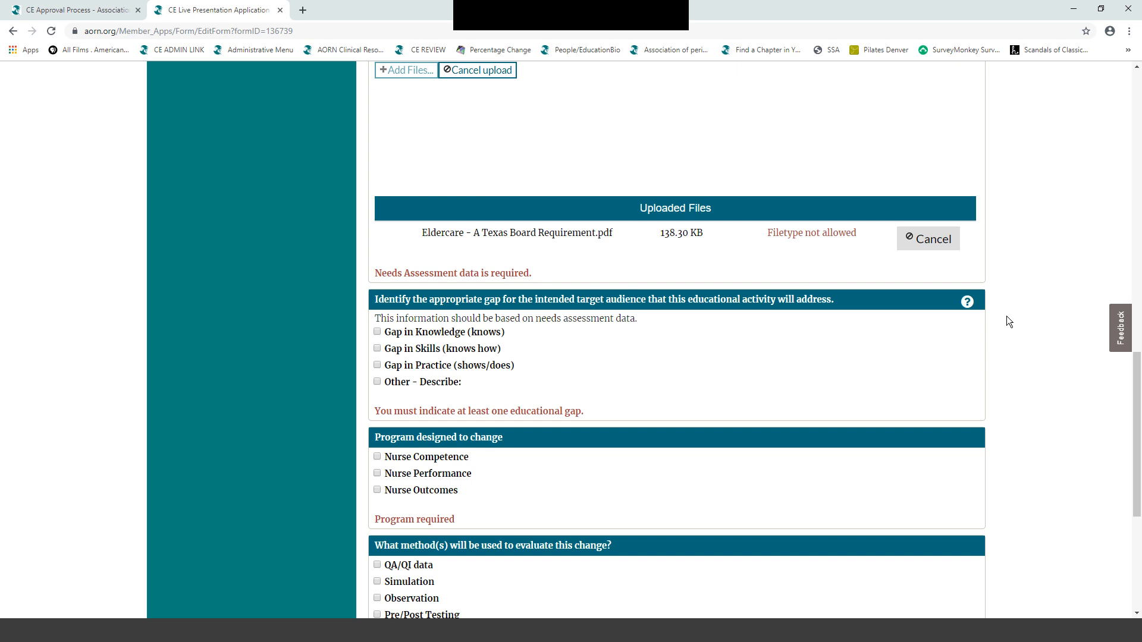
scroll(1009, 322, down, 3)
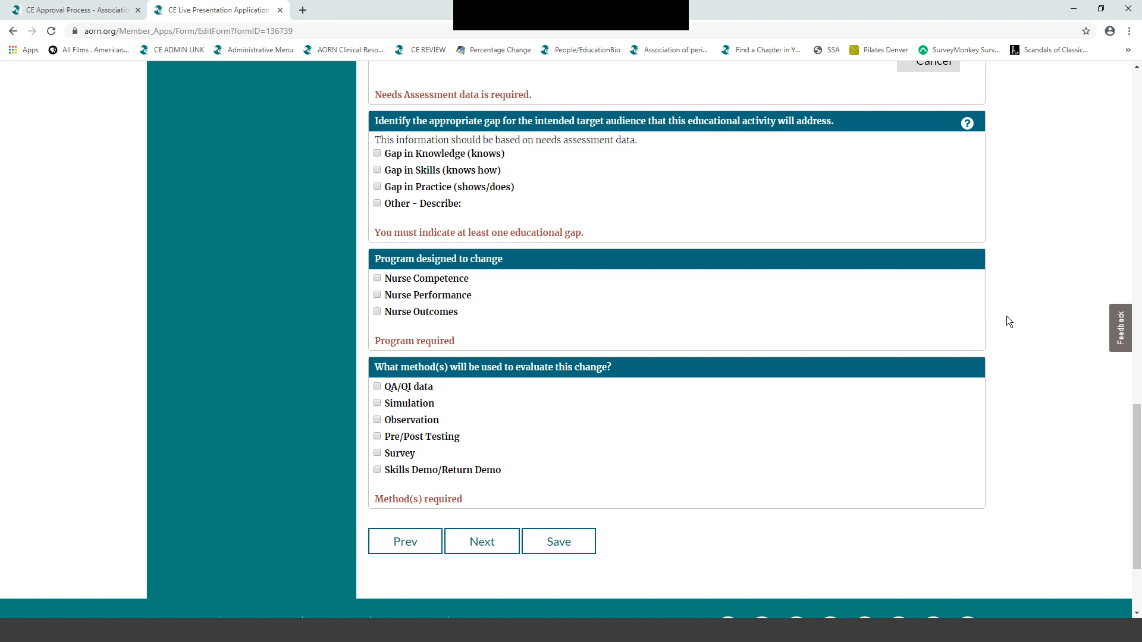
- Check Gap in Knowledge, Nurse Outcomes and Survey, then move on to the Learning Outcome step
click(377, 154)
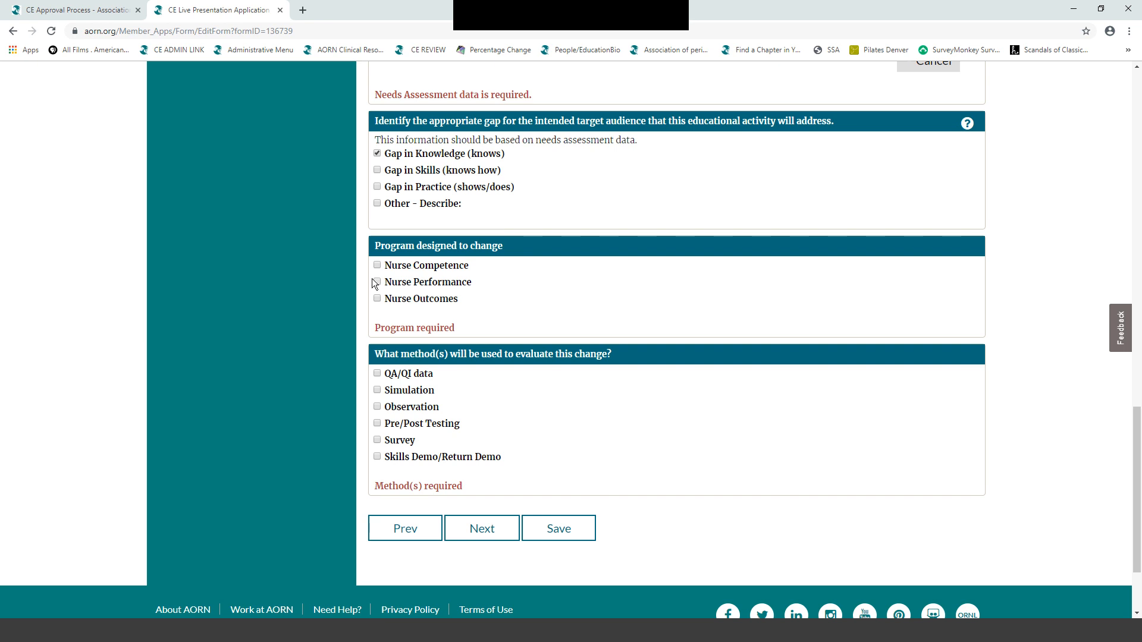
click(373, 301)
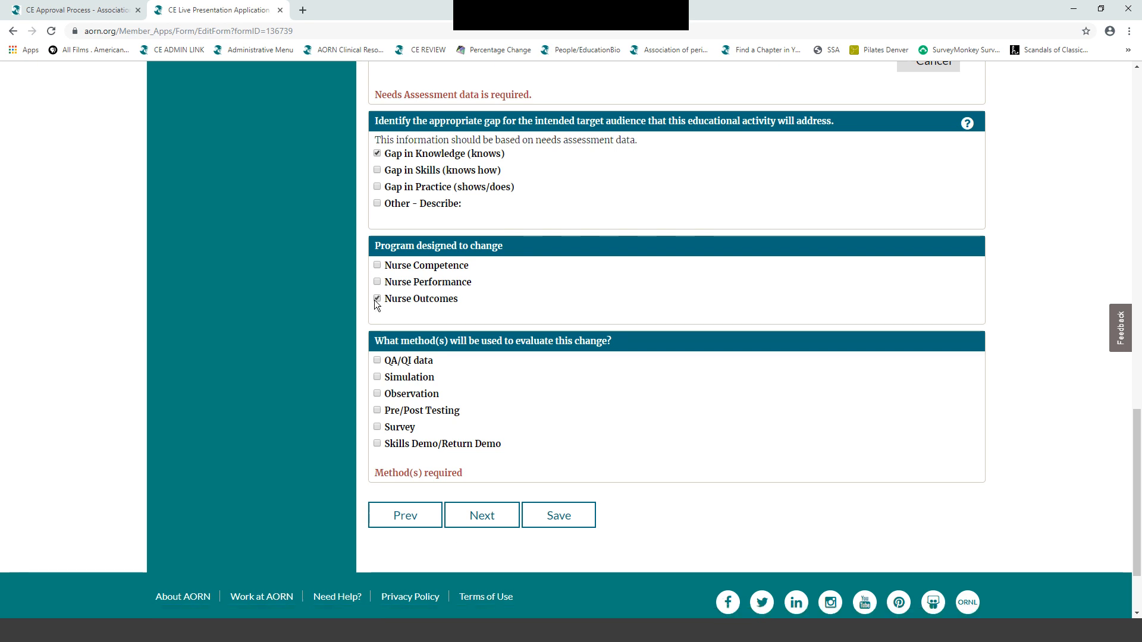
scroll(1036, 276, down, 2)
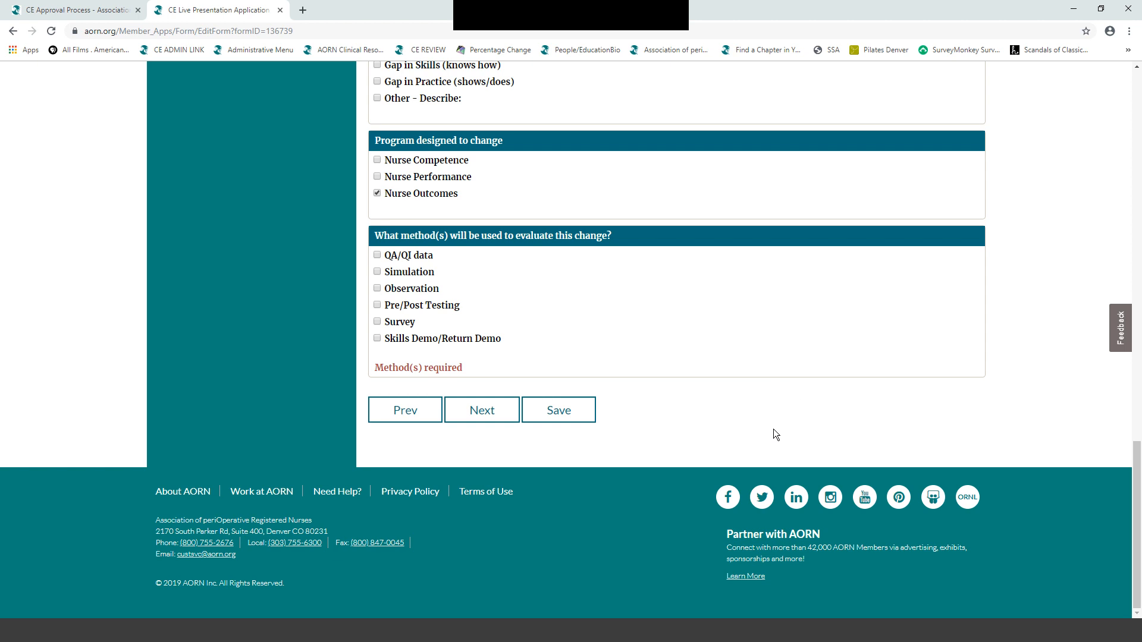
click(377, 322)
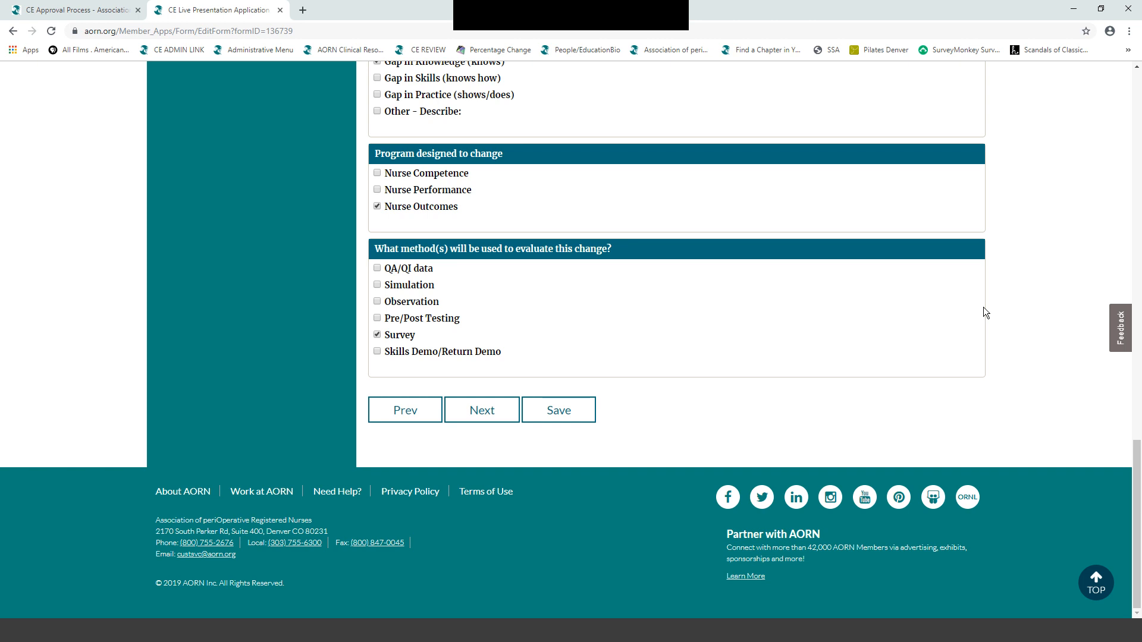
click(476, 411)
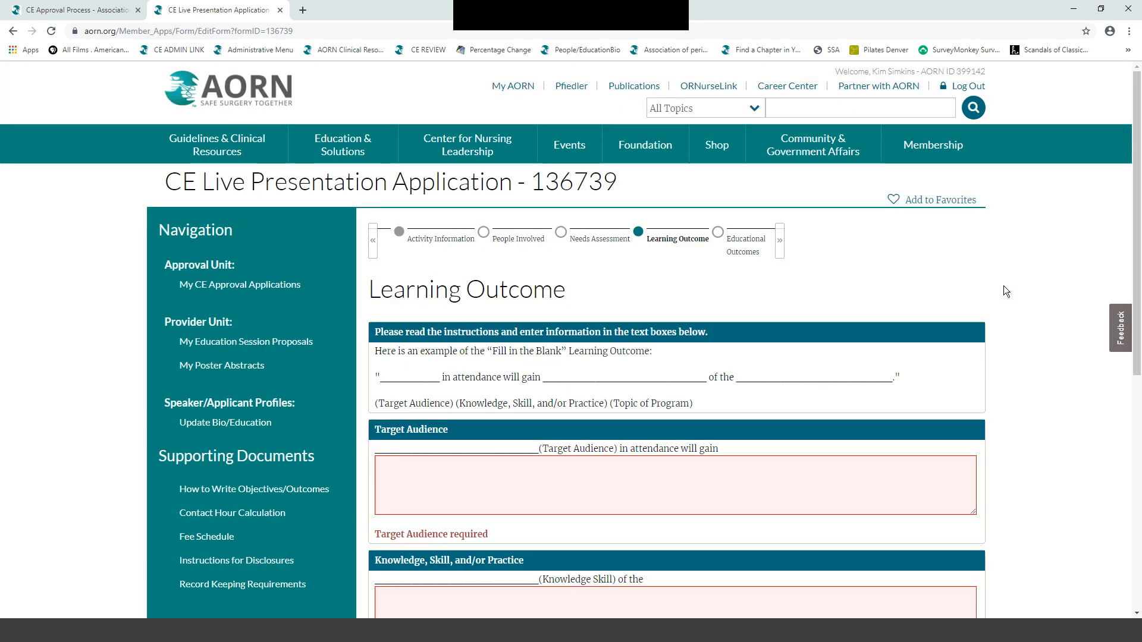
- Fill the learning outcome as Registered nurses / Knowledge / Eldercare and continue to Educational Outcomes
scroll(1004, 285, down, 1)
scroll(1004, 291, down, 2)
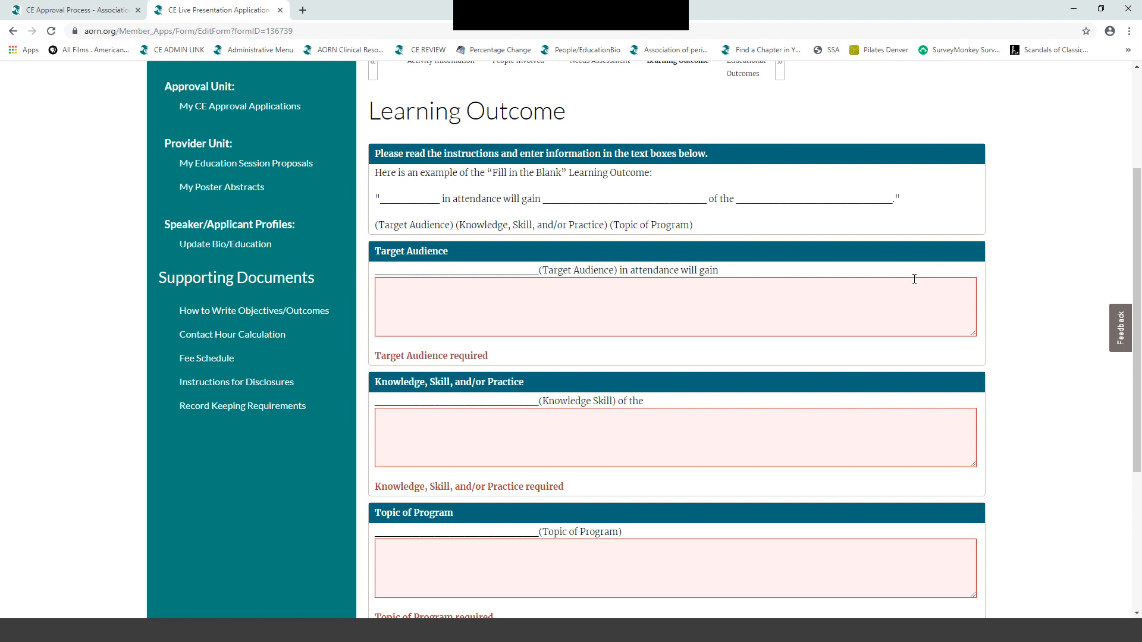
scroll(1066, 303, down, 1)
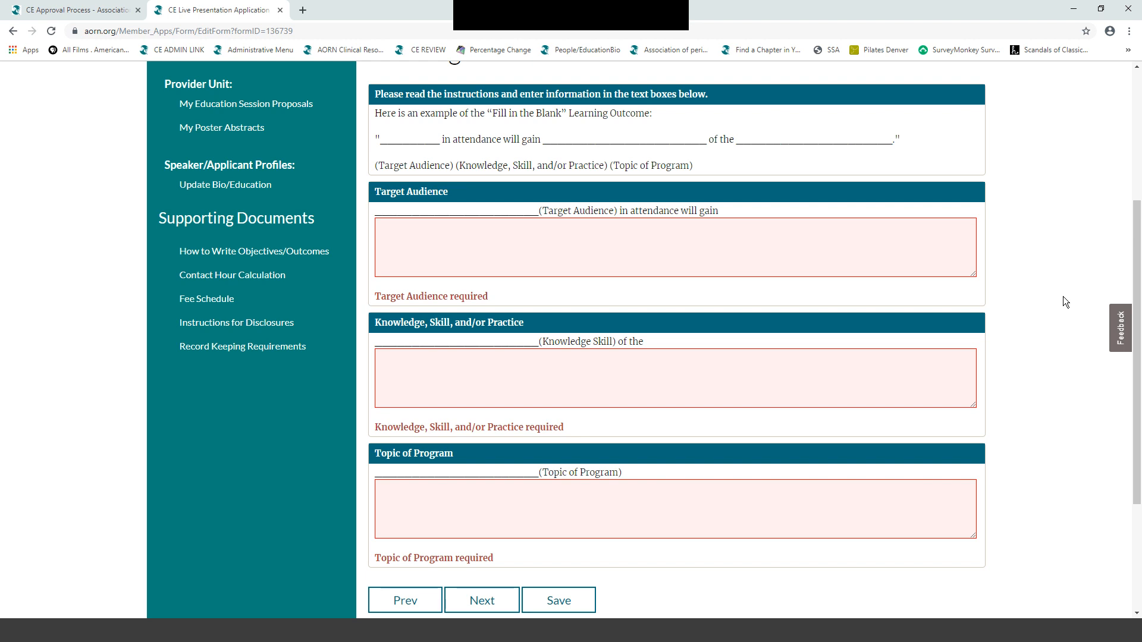
click(384, 228)
text(Registered)
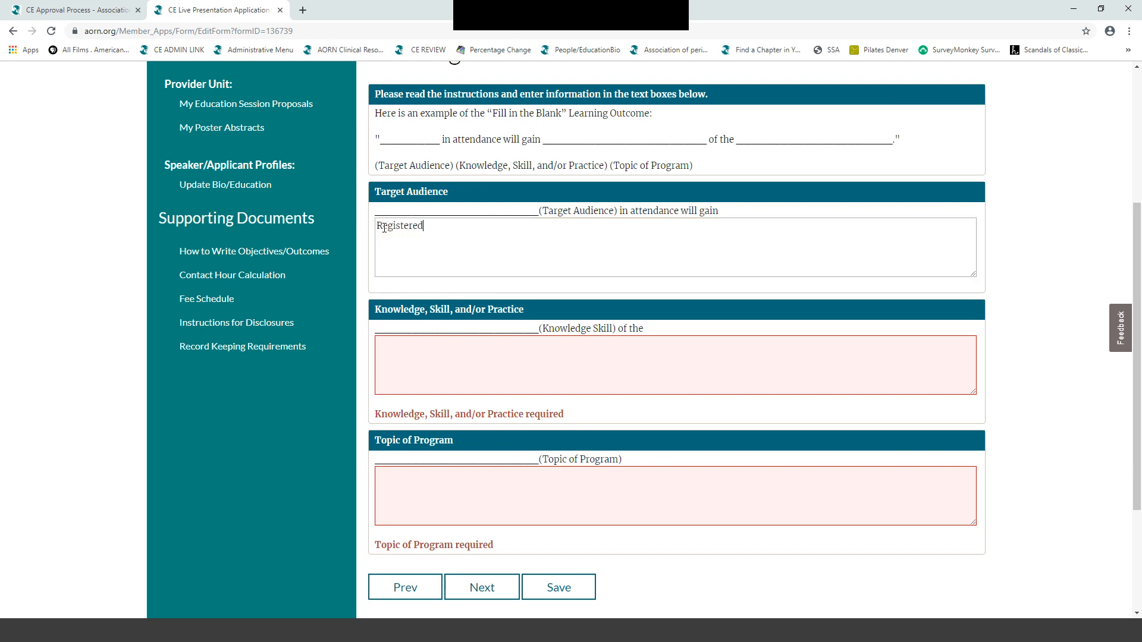
text( nurses)
text(Knowledge)
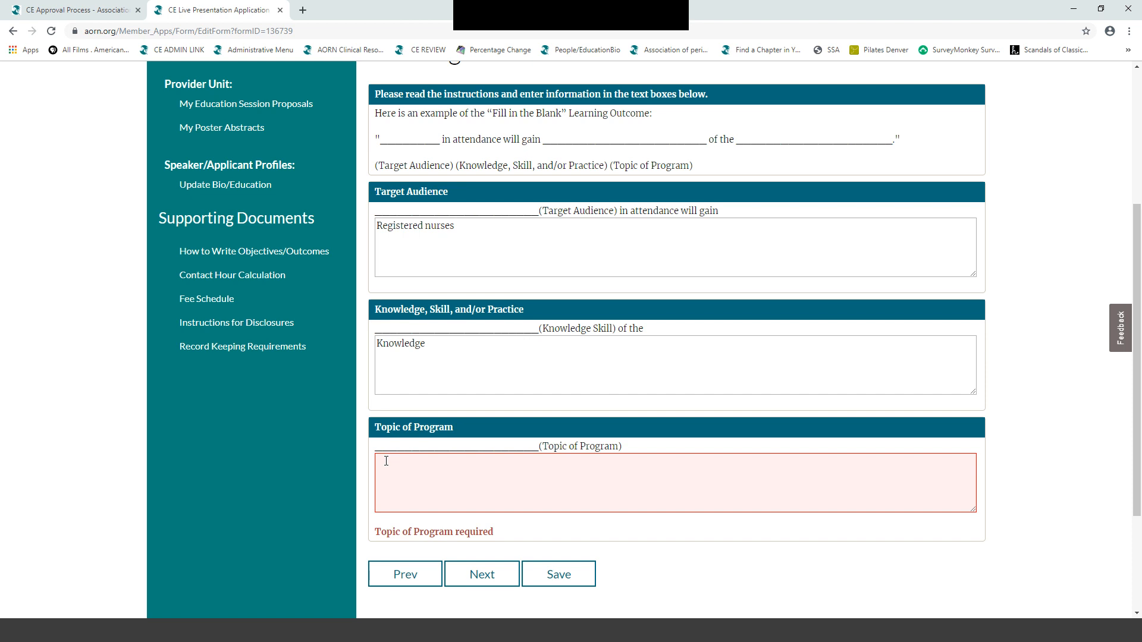
text(Elder)
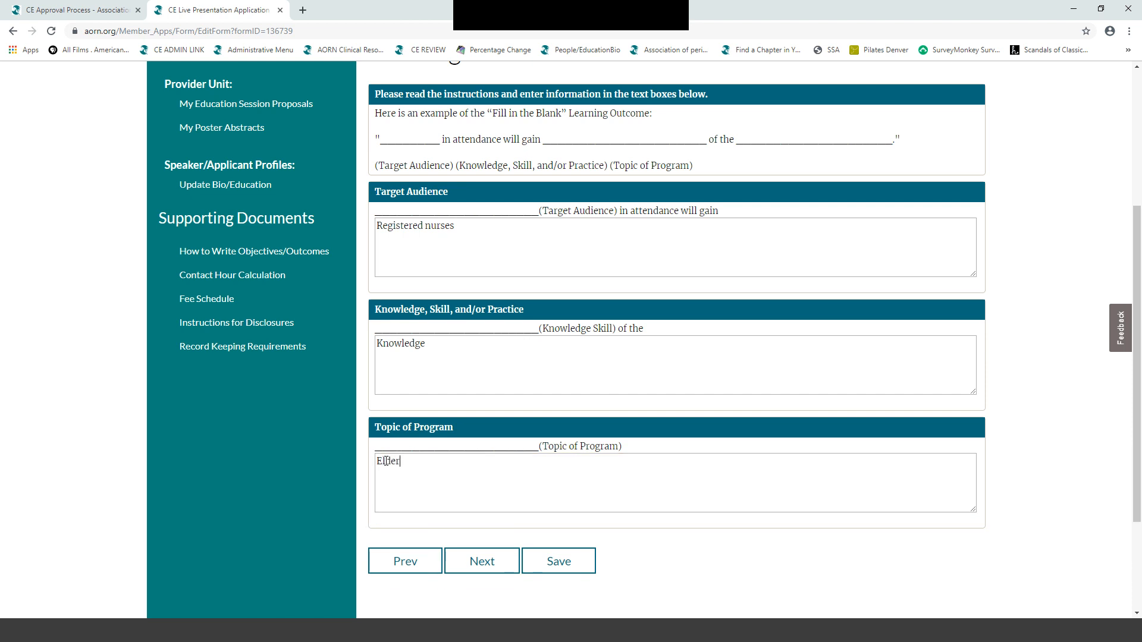
text(care)
scroll(1058, 407, down, 1)
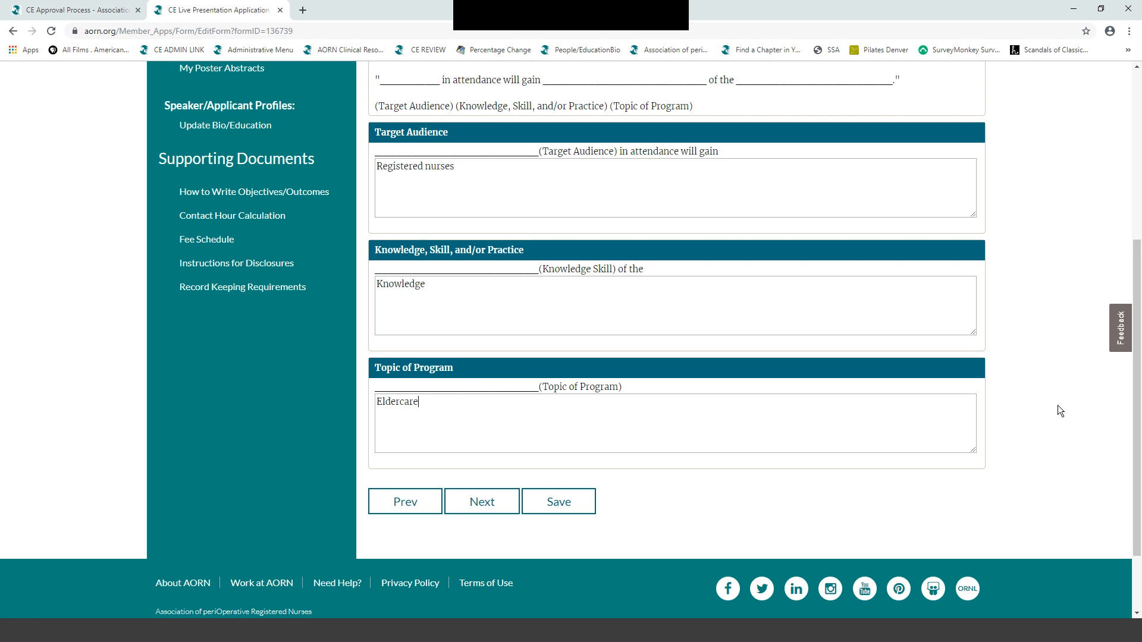
click(484, 502)
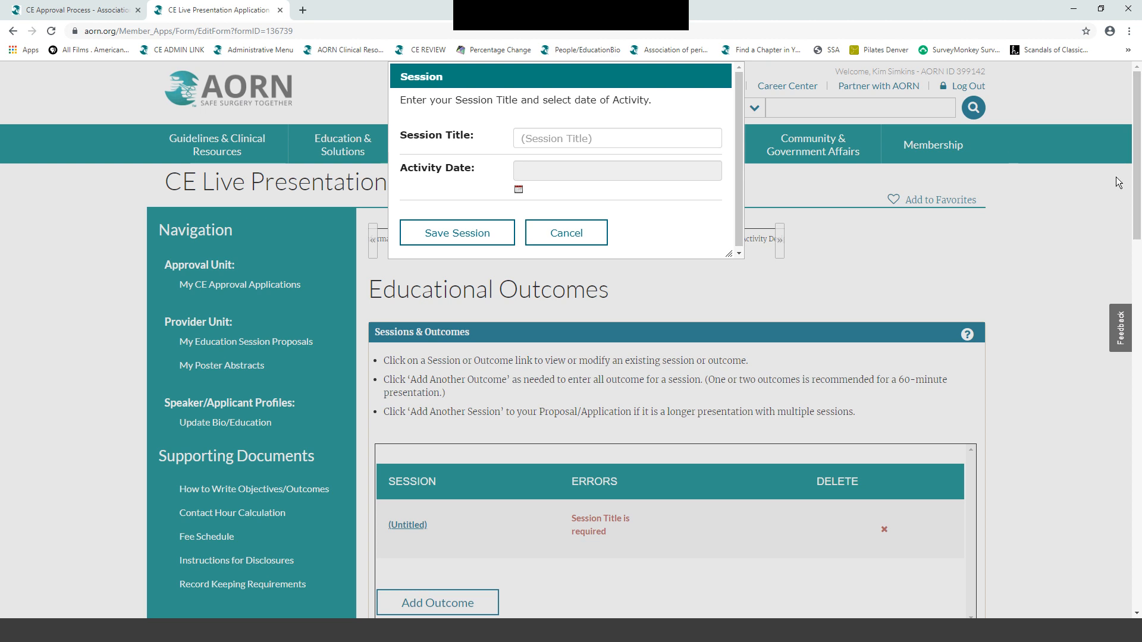
- Enter session title 'Eldercare - A Texas Board of Nursing Requirement' and pick 29 November 2019 as activity date
click(521, 138)
text(E)
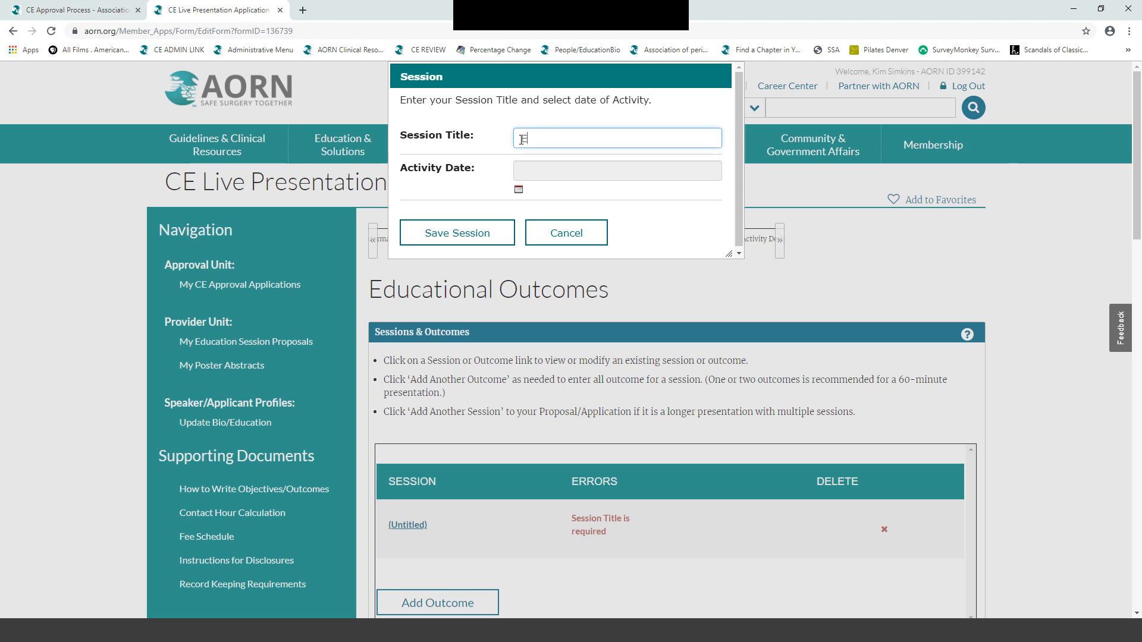
text(ldercare - A Texas Board of N)
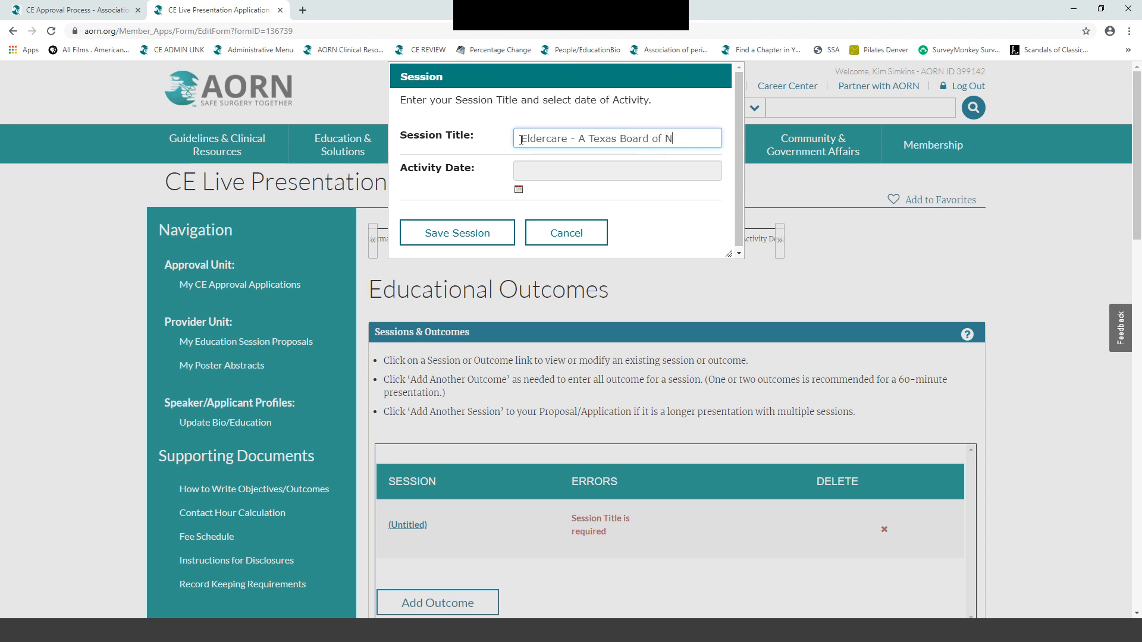
text(ursing Requirement)
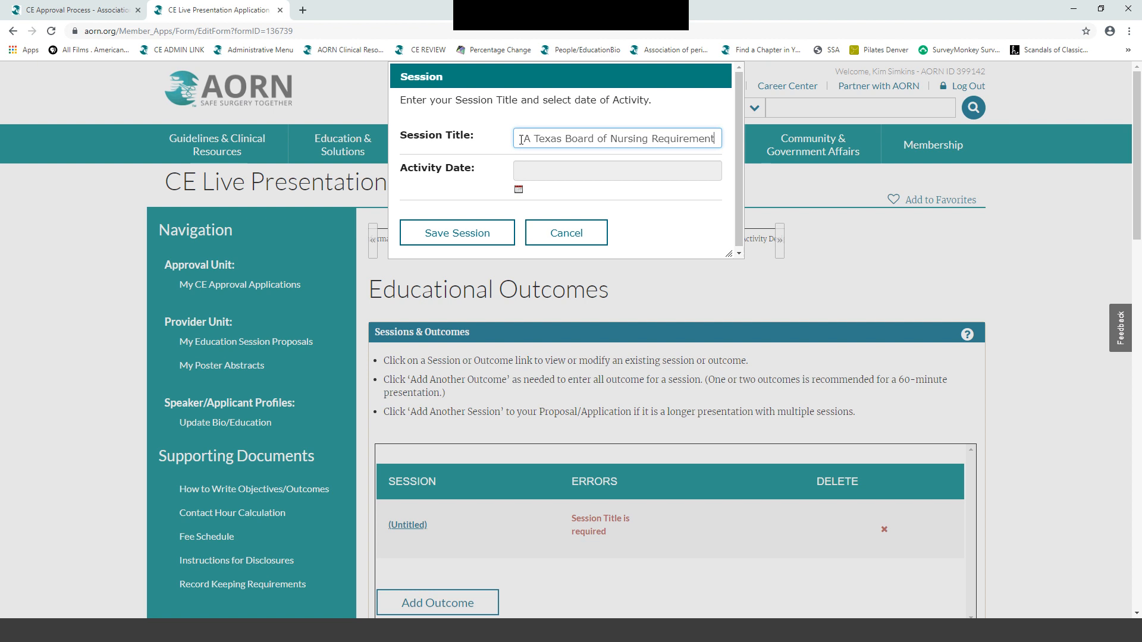
click(518, 190)
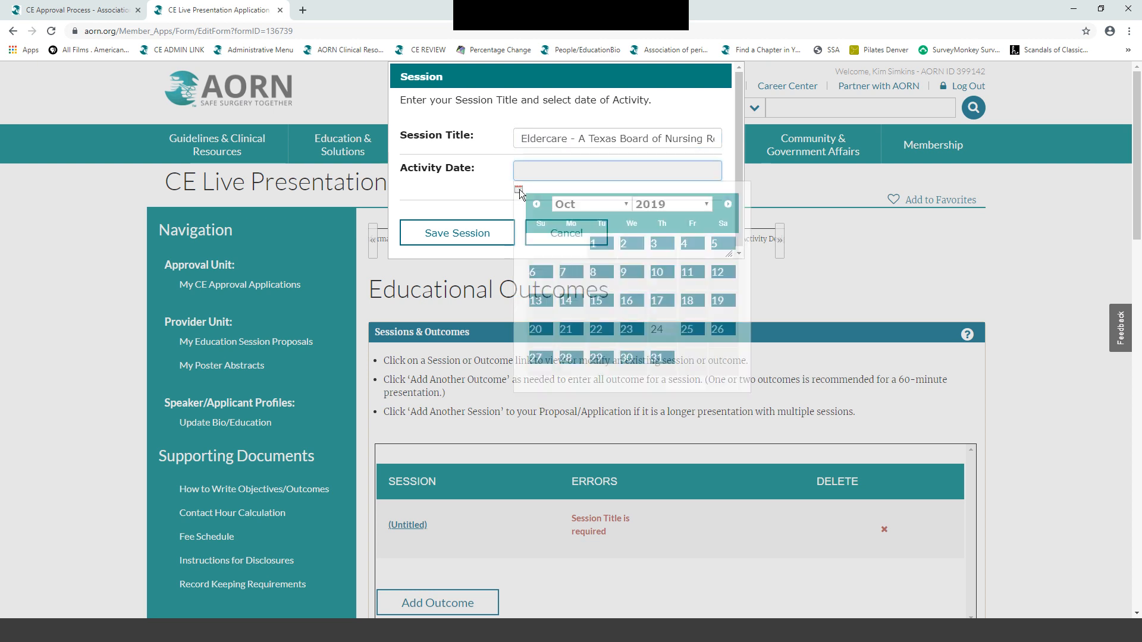
click(728, 204)
click(690, 358)
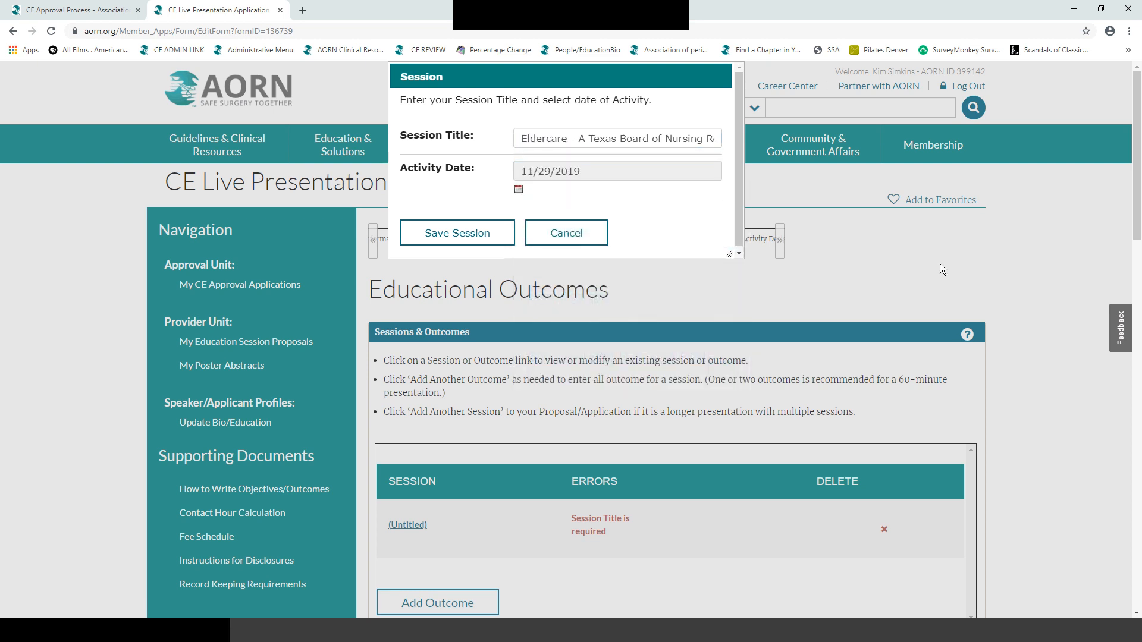
scroll(1014, 259, down, 1)
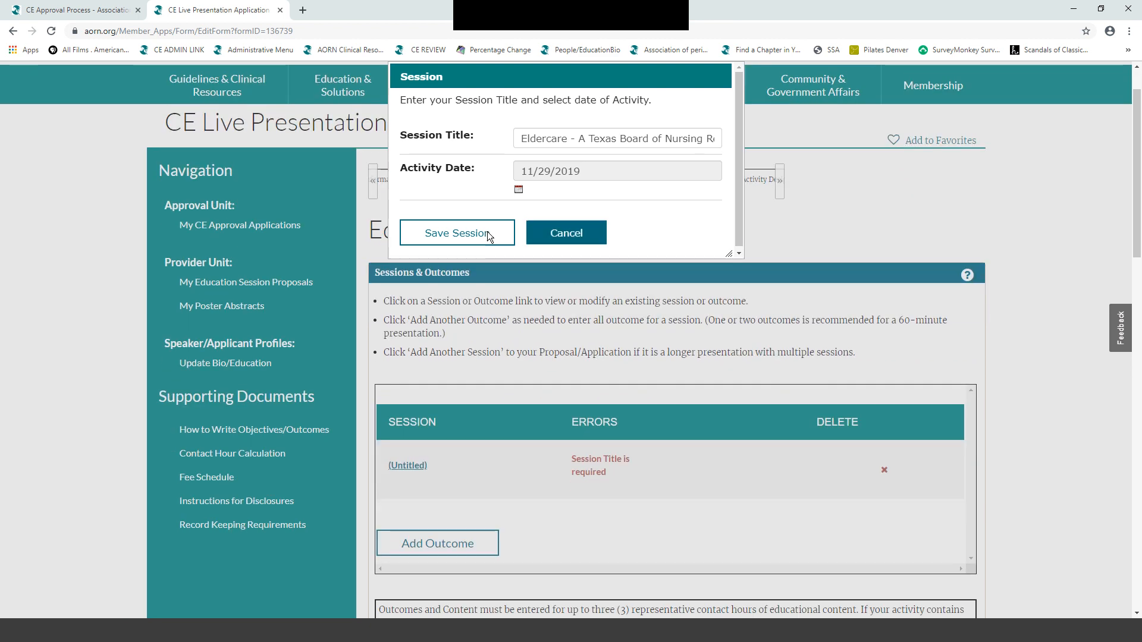
- Save the session, then add teaching outcome 'Discuss the epidemiology of aging in the US.' timed at 20 minutes
click(444, 233)
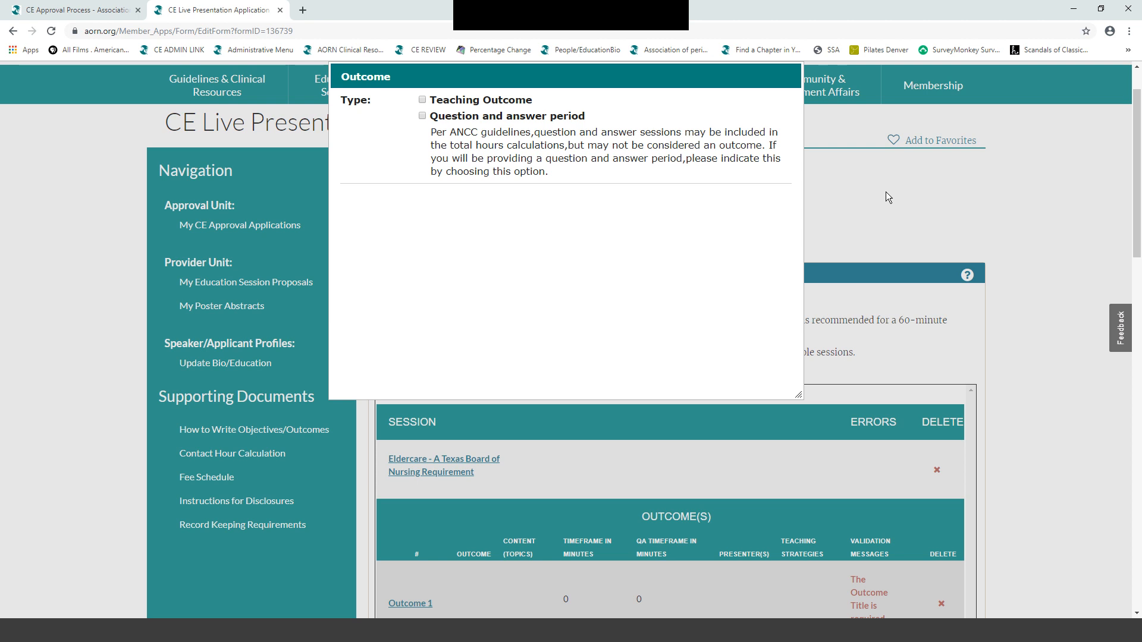
click(422, 100)
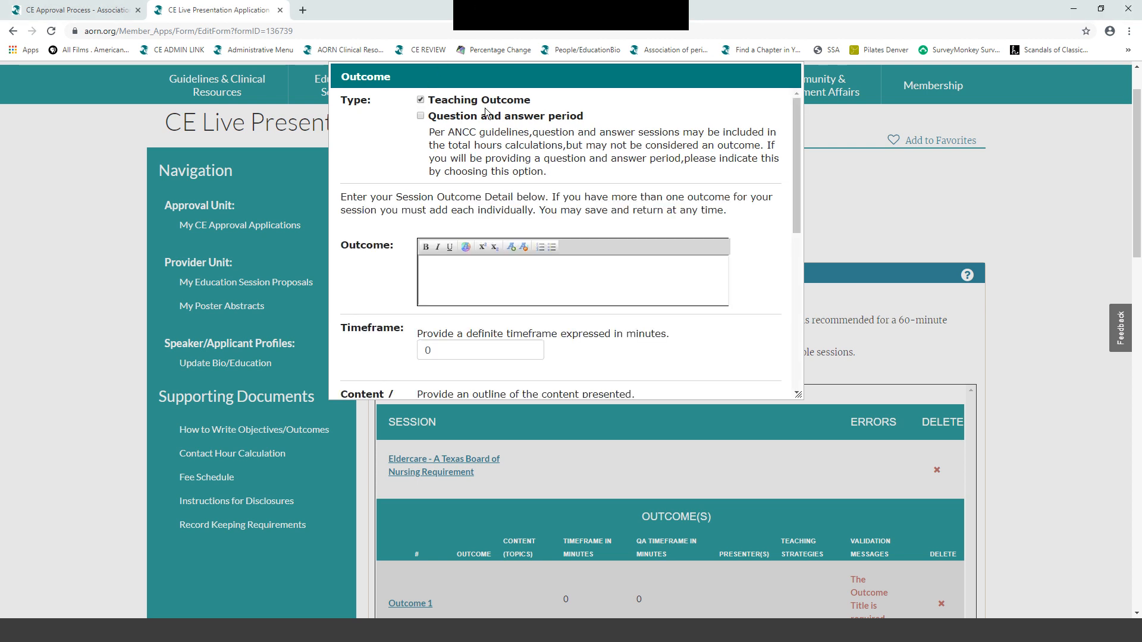
drag(794, 215, 796, 228)
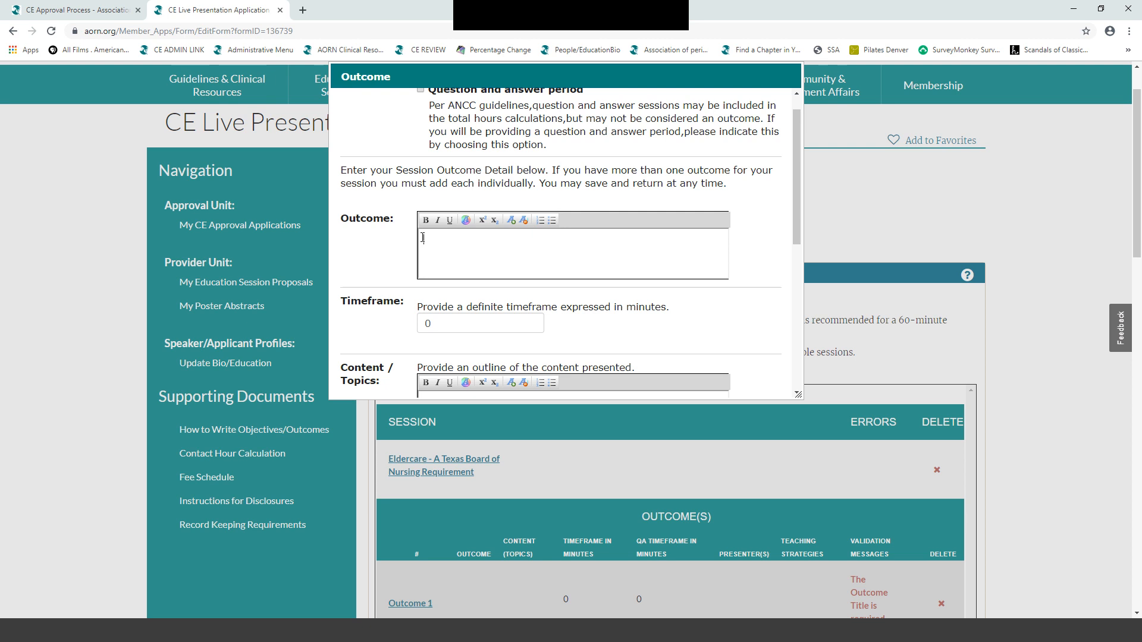
text(Discuss the epidemiology of aging)
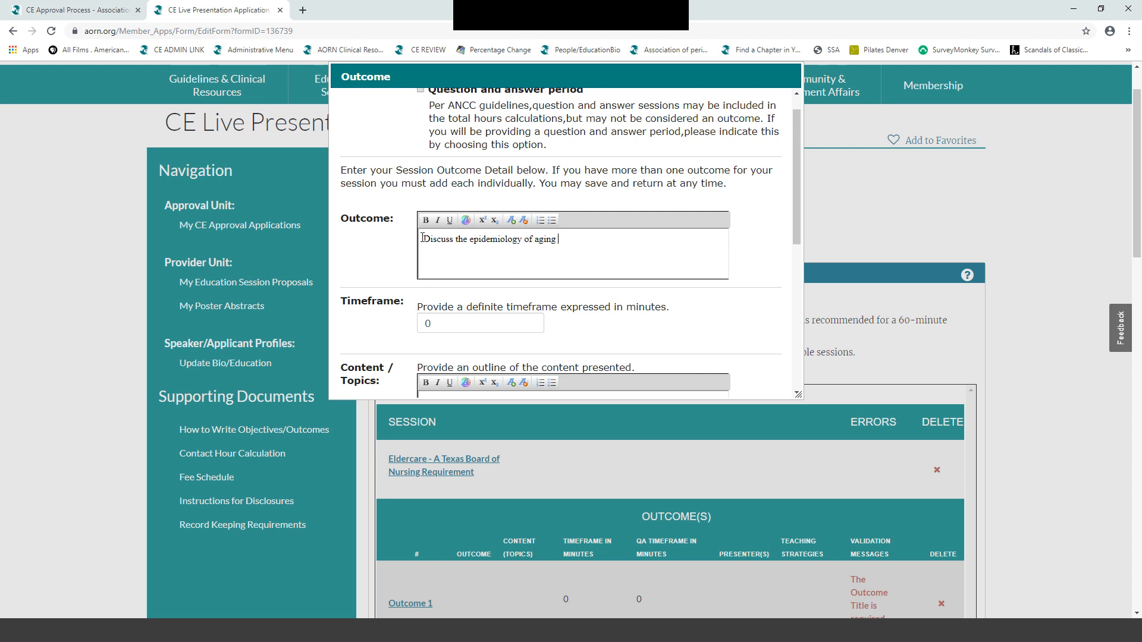
text( in the UsS.)
drag(439, 324, 412, 323)
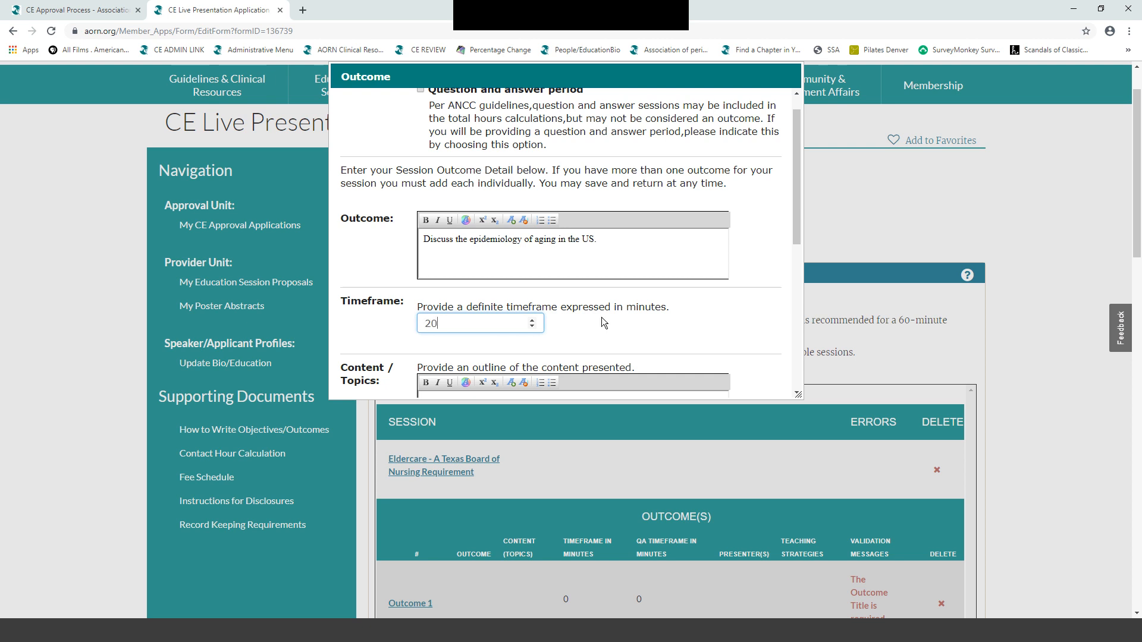
scroll(602, 322, down, 2)
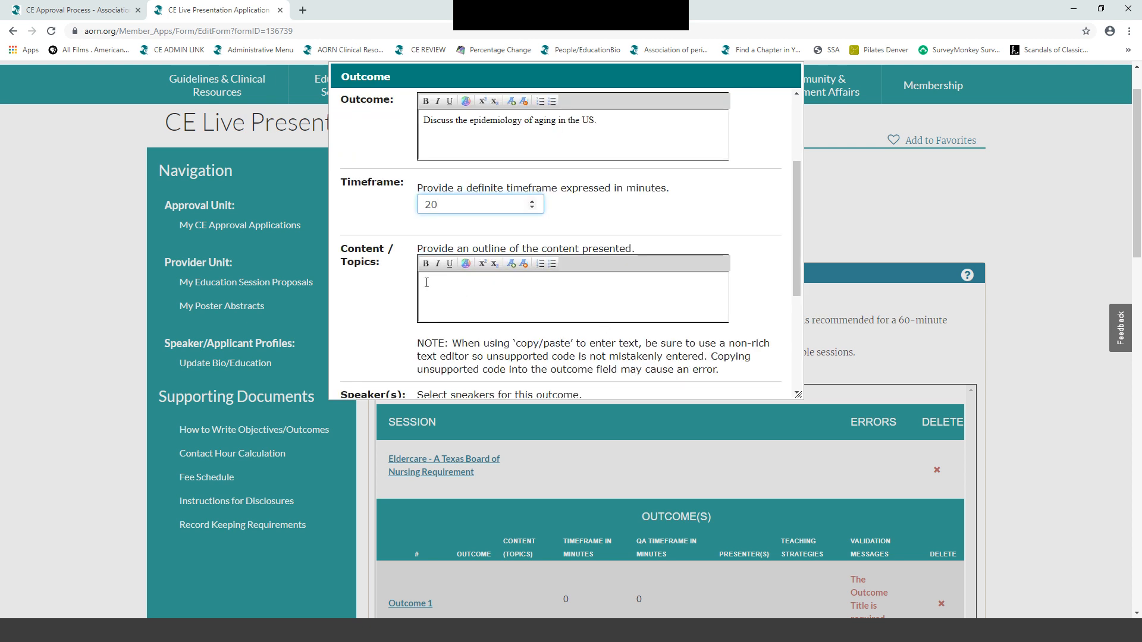
- Outline three topics: rate of population 65 and older, healthcare needs, and healthcare cost increases in aging
click(427, 282)
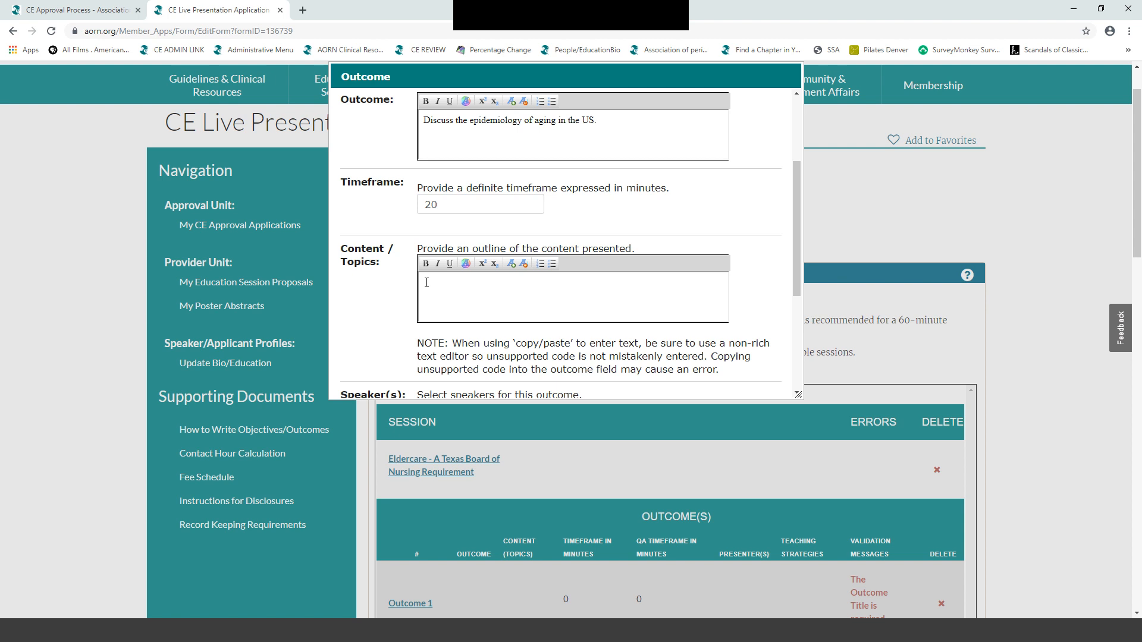
text(1.)
text(Rate of p)
text(opulation )
text(65 and older)
key(Return)
text(B. Heal)
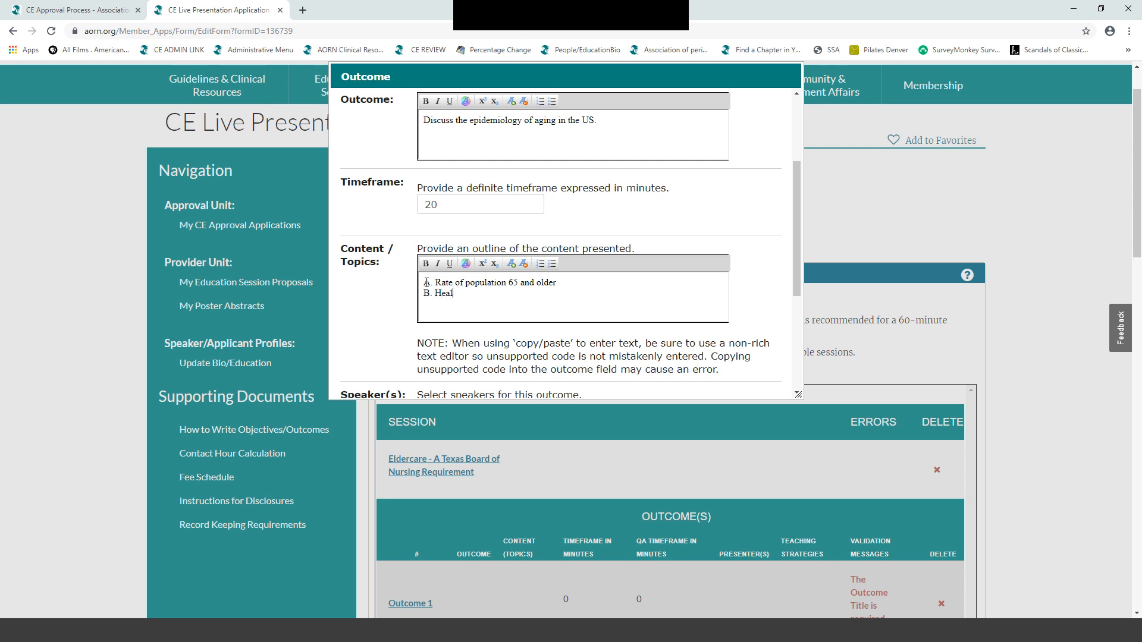
text(thcare needs of aging population)
key(Return)
text(C. Increase )
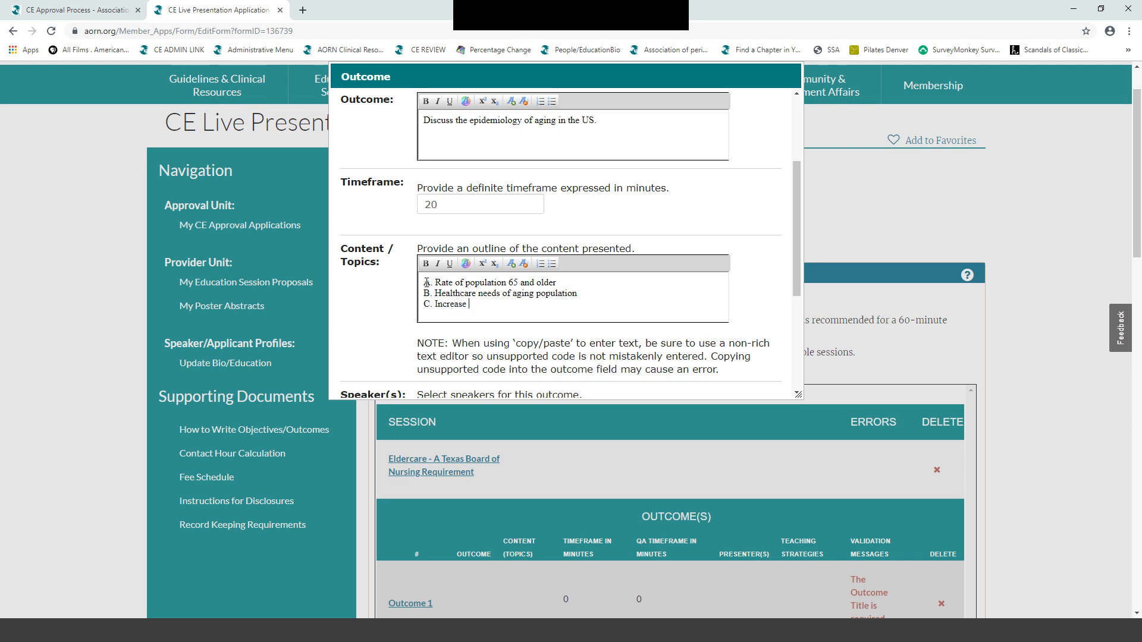
text(in costs of healthcare population)
scroll(702, 268, down, 2)
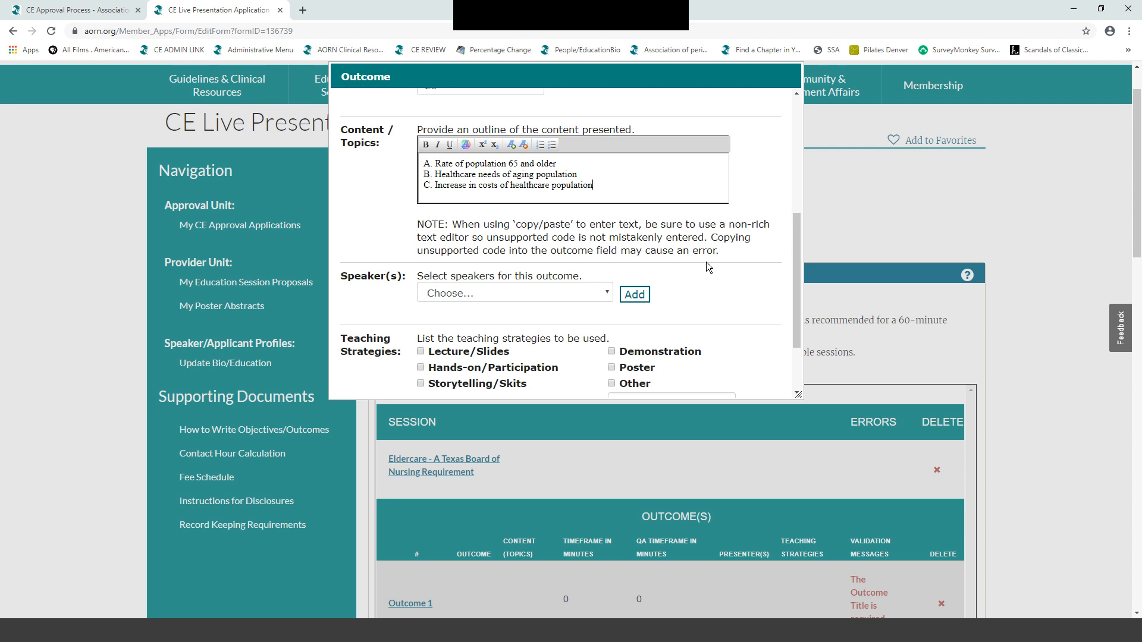
click(551, 188)
text(in aging)
- Assign a speaker and the Lecture/Slides teaching strategy to the first outcome, then save it
scroll(769, 213, down, 1)
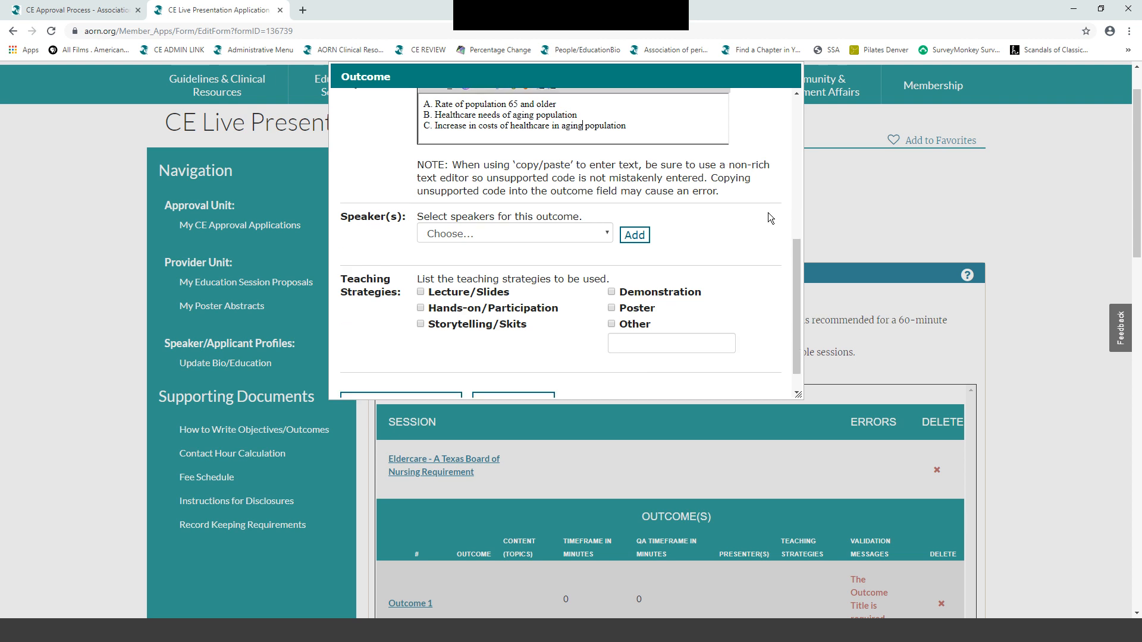
click(609, 239)
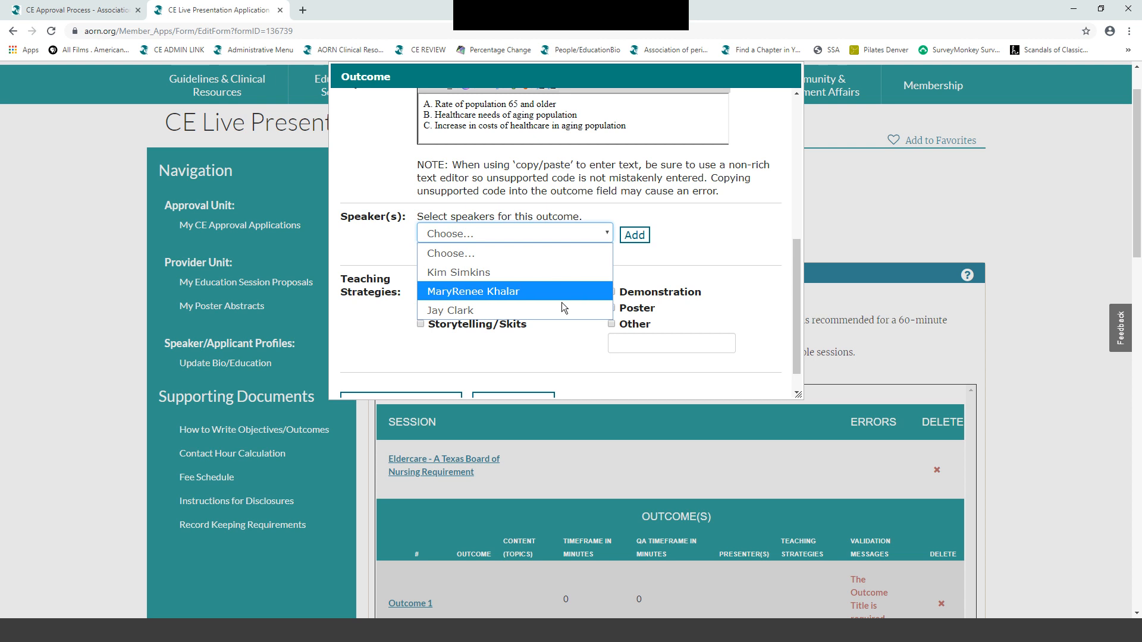
click(468, 311)
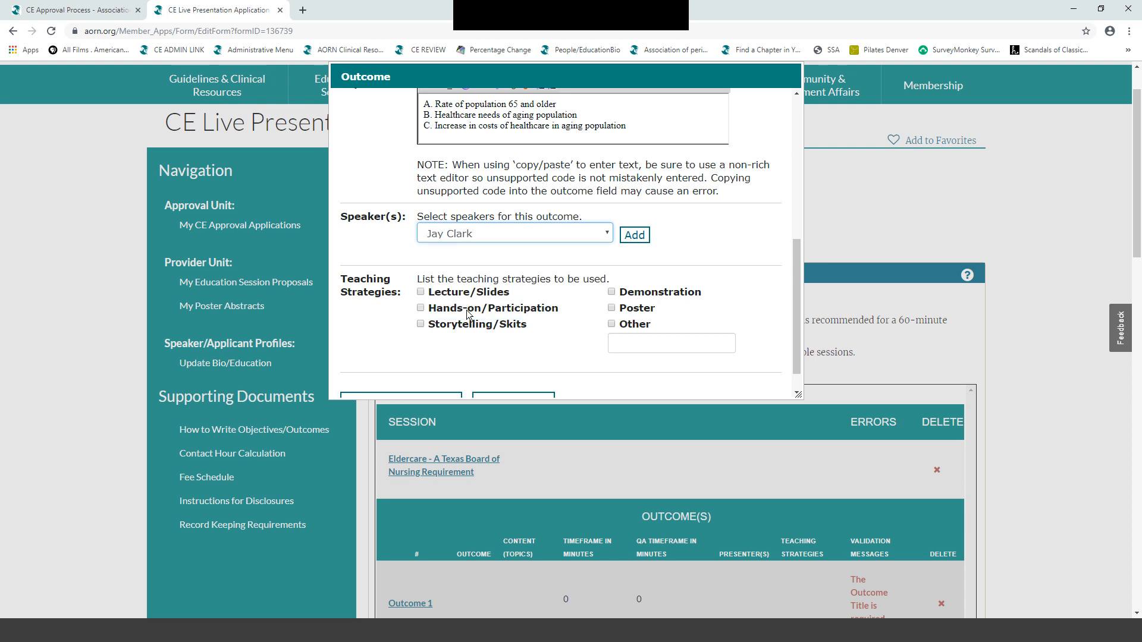
click(635, 235)
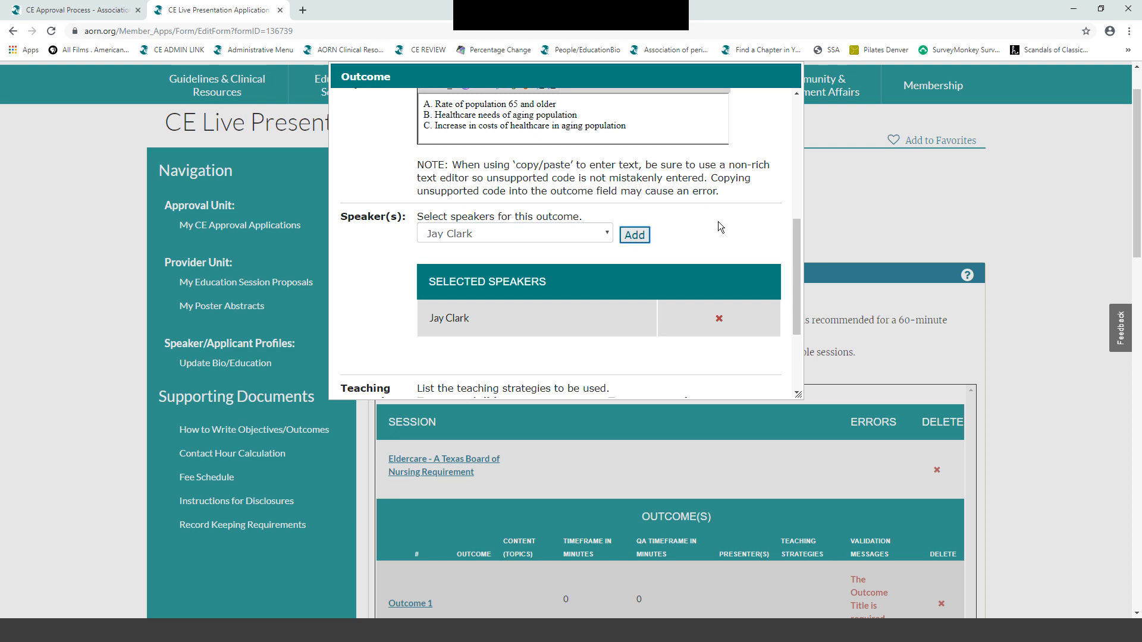
scroll(718, 222, down, 3)
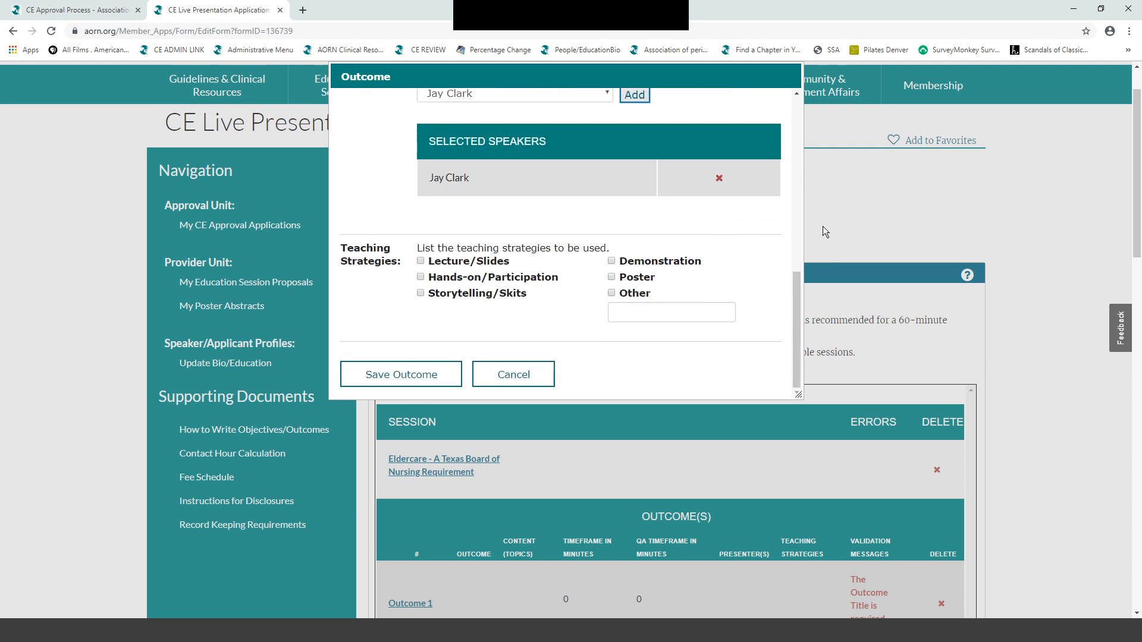
click(421, 262)
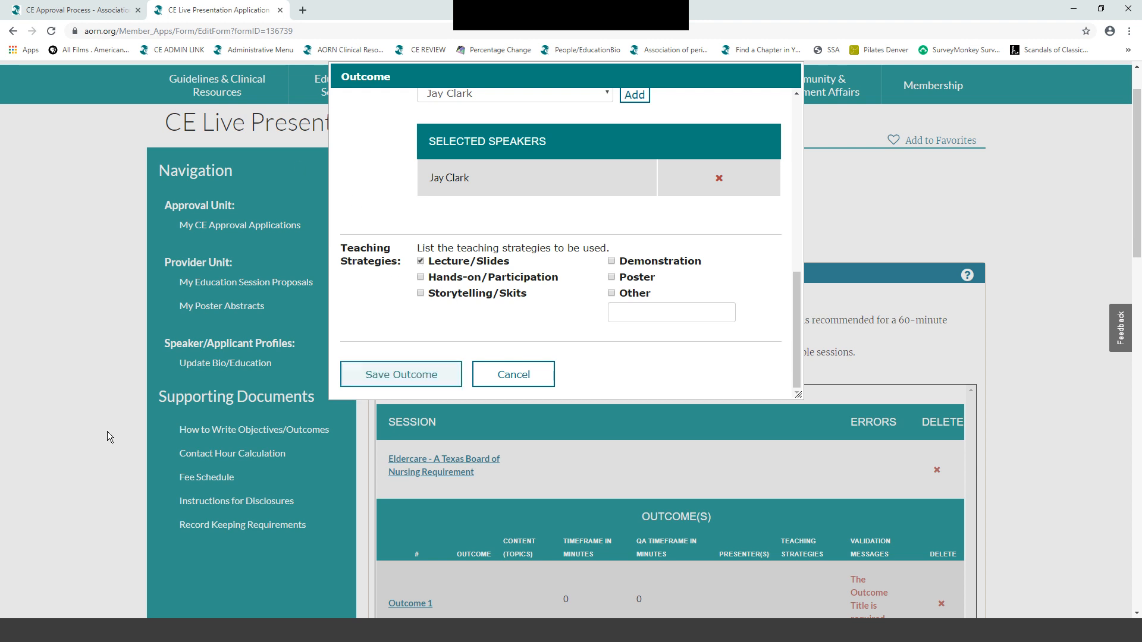
click(399, 375)
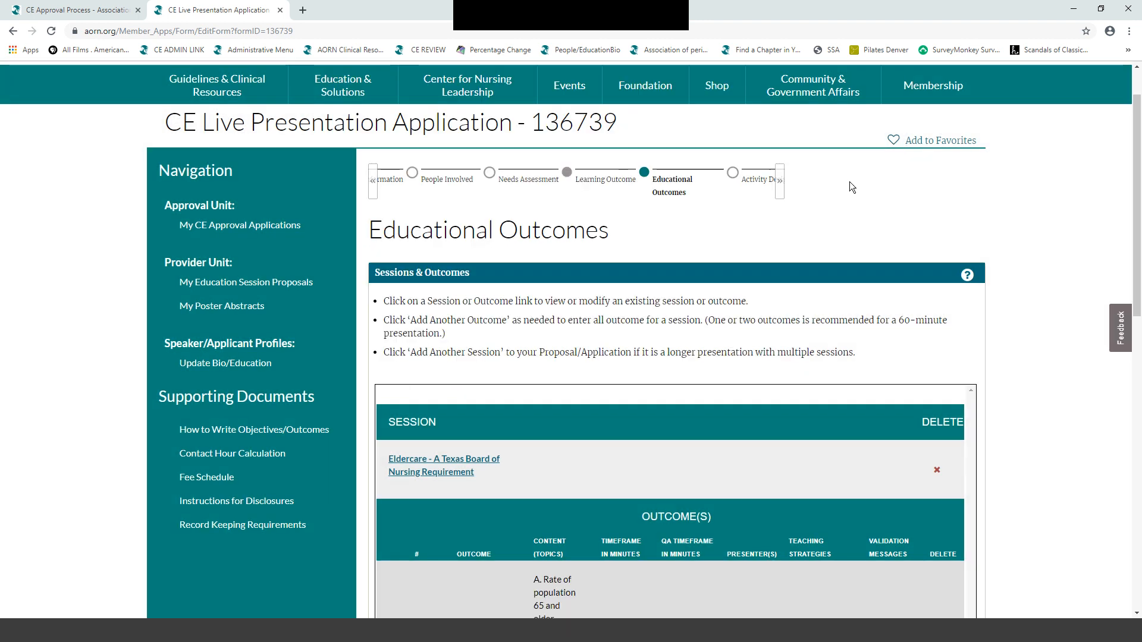
- Start a second teaching outcome reading 'Explain the pathophysiology of aging.' with a 30-minute timeframe
scroll(849, 181, down, 5)
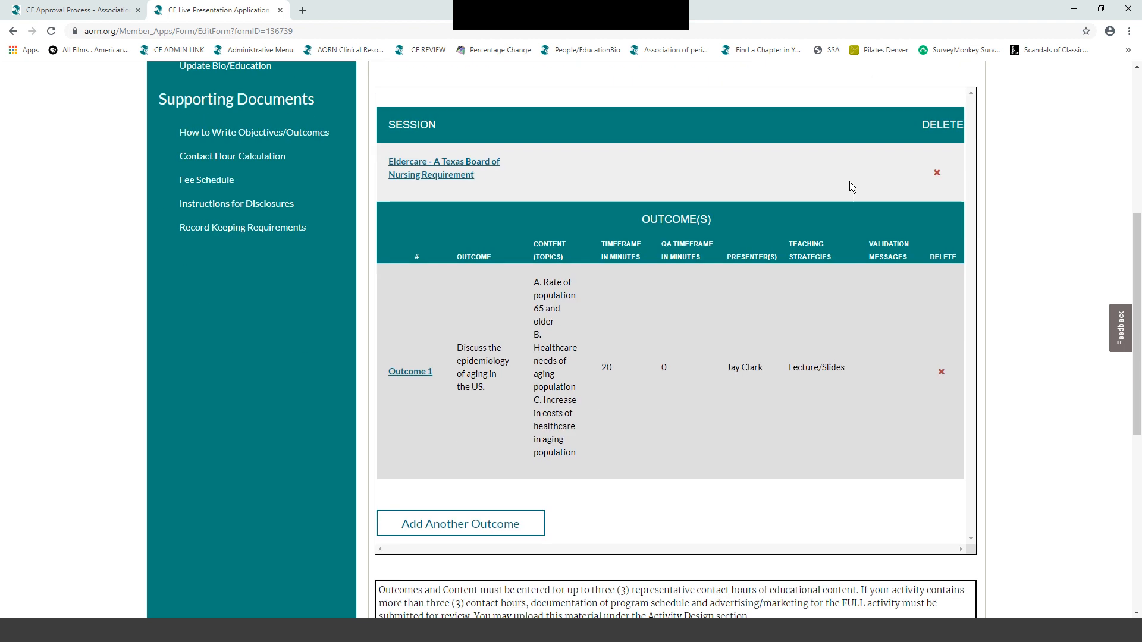
click(437, 526)
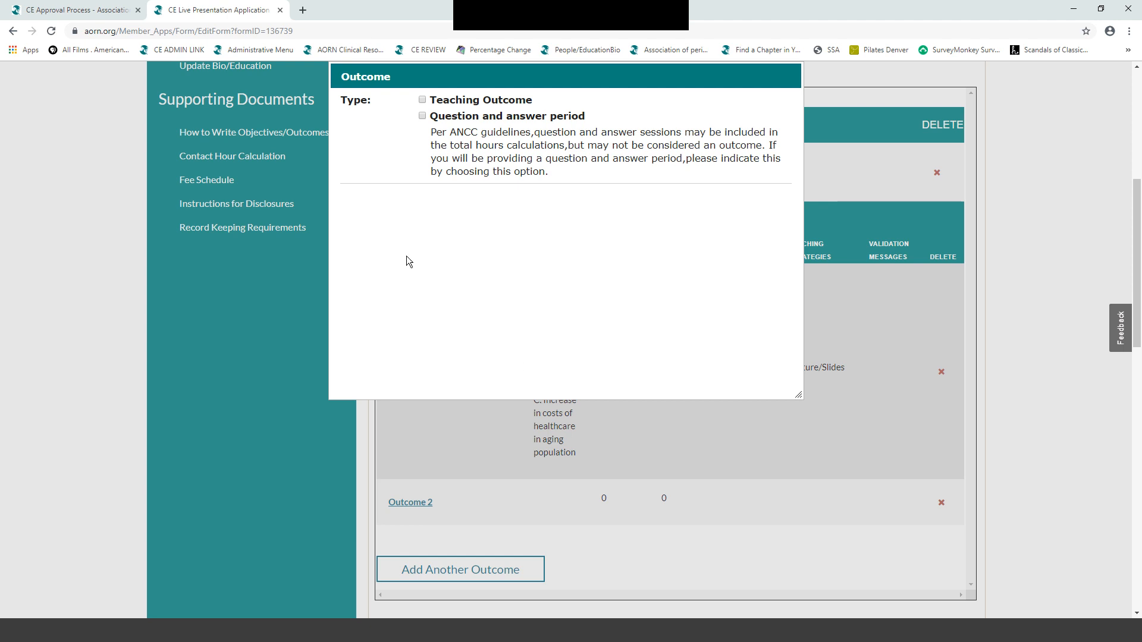
click(423, 100)
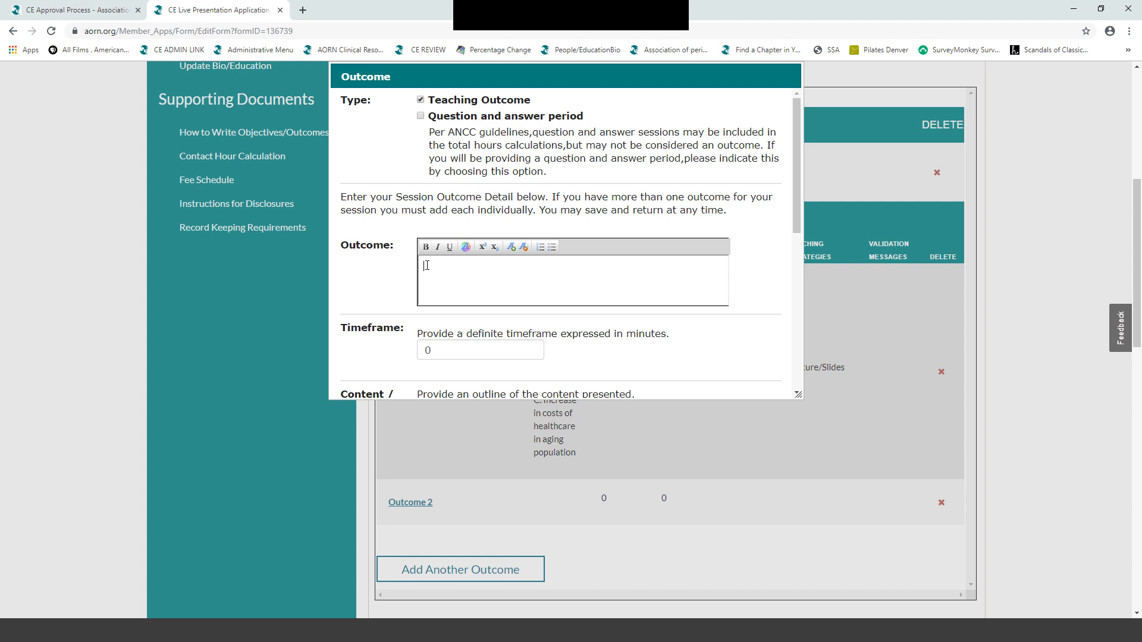
text(Explain the pathophysiology of )
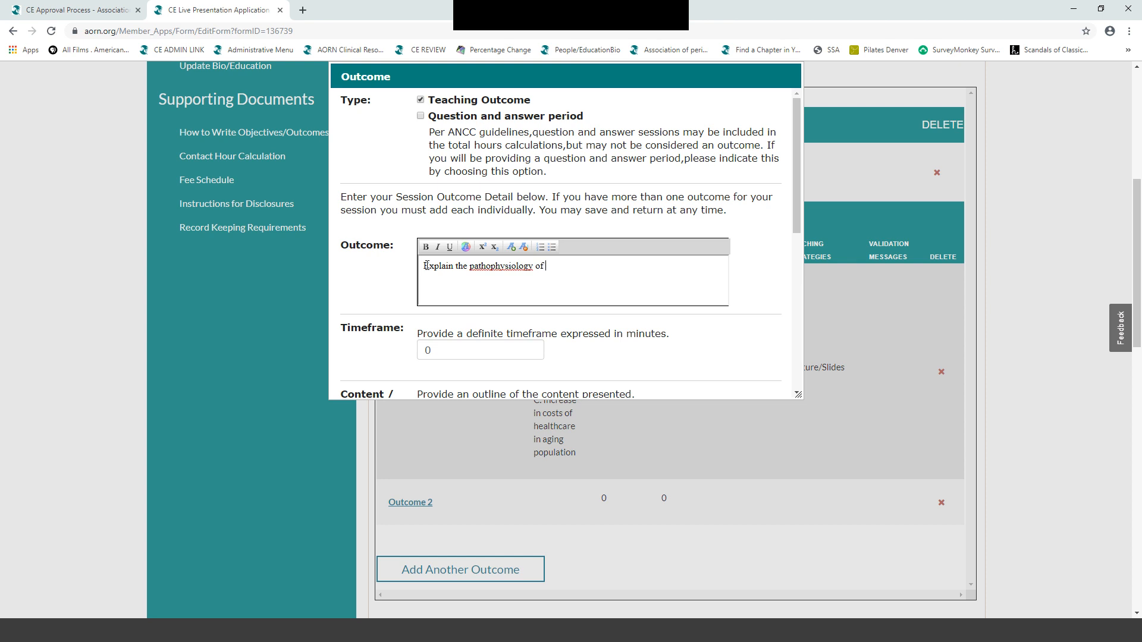
text(aging.)
scroll(619, 293, down, 2)
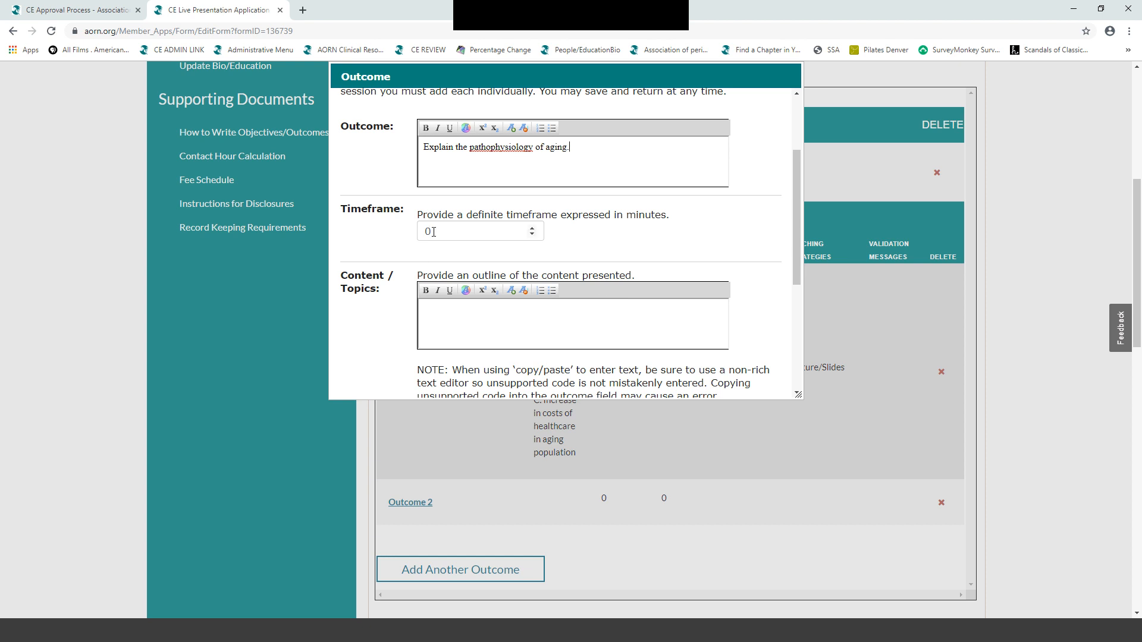
click(429, 233)
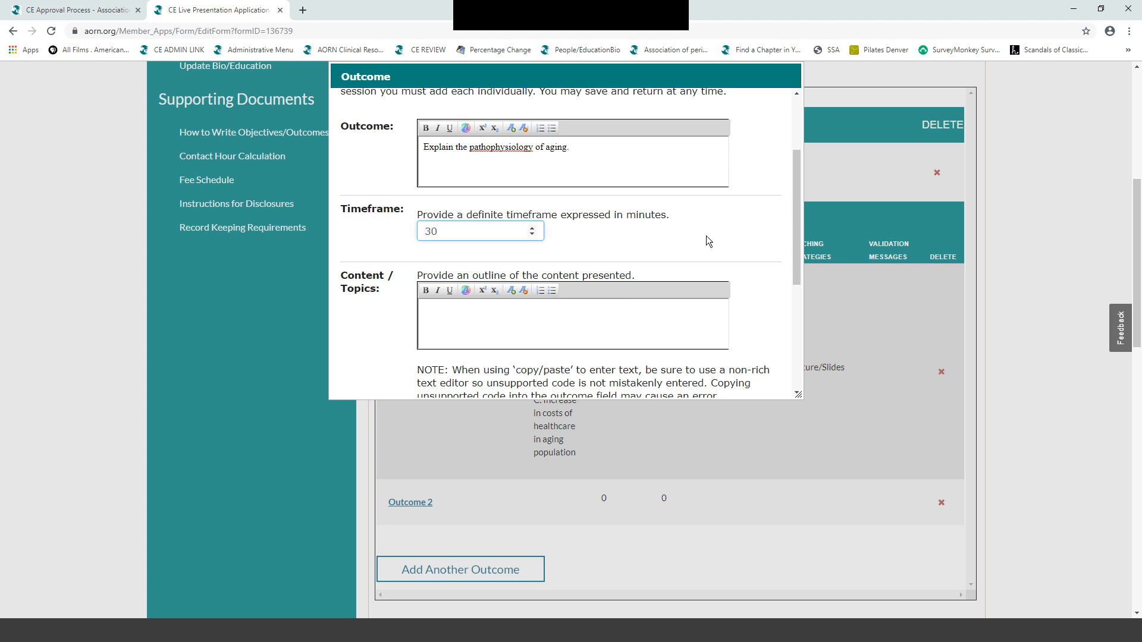
scroll(708, 240, down, 1)
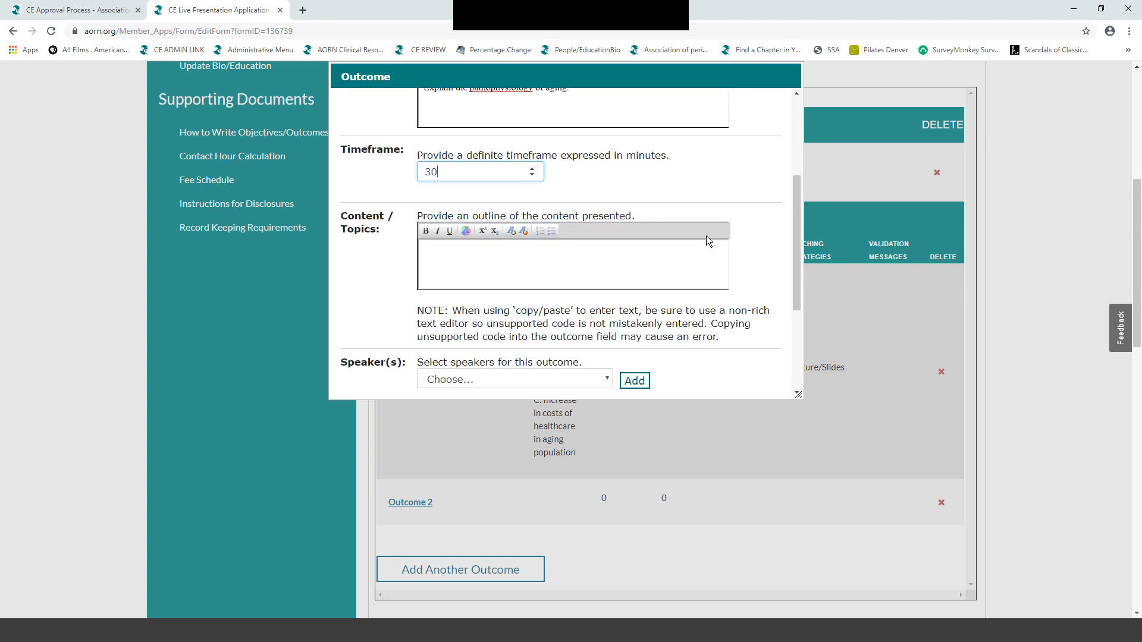
- List outline topics A–E: cellular, neurological, cardiovascular and pulmonary changes, and musculoskeletal
click(426, 250)
text(A.)
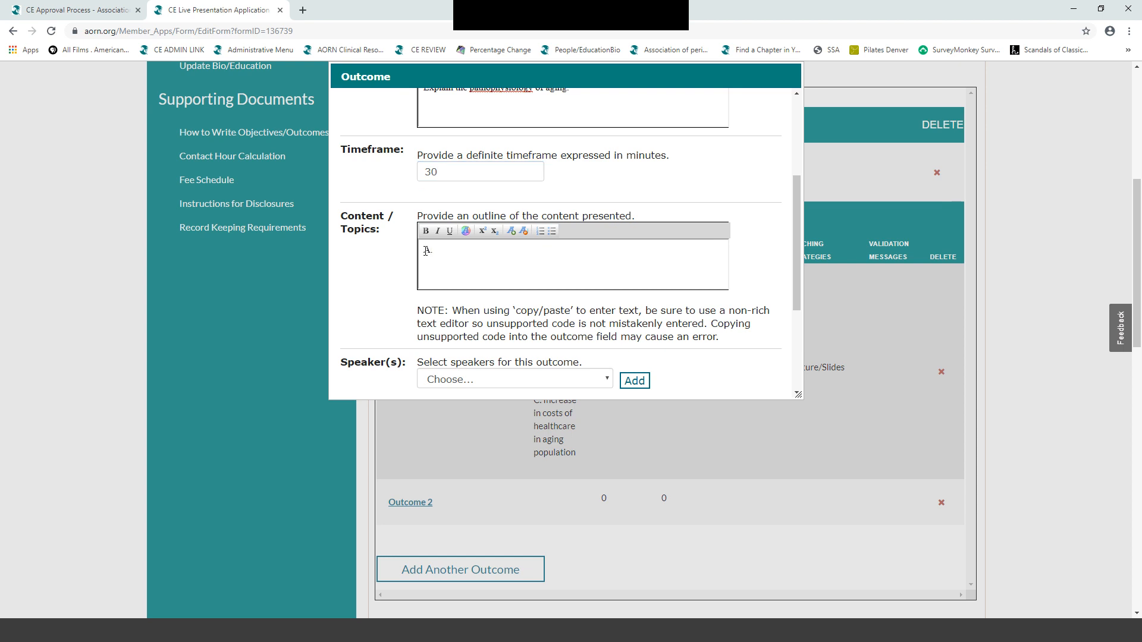
text( Cellular )
text(changes )
text(B)
text(. Neurolo)
text(gical)
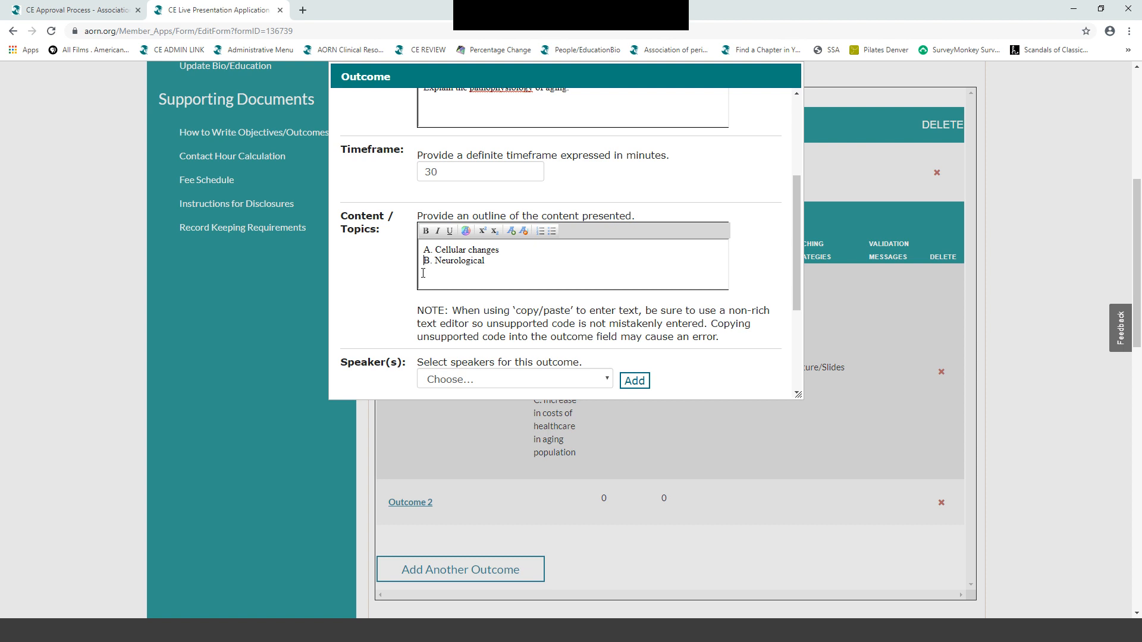
click(423, 273)
text(C. Cardiovascular changes)
key(Return)
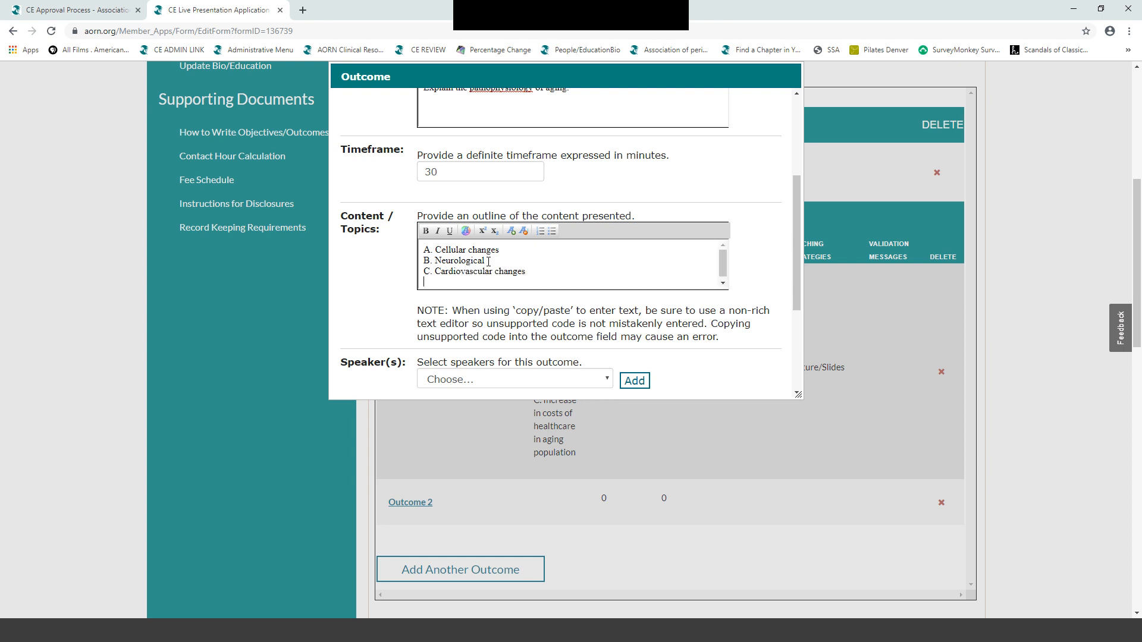
text(D. Pulmonary changes)
key(Return)
text(E.)
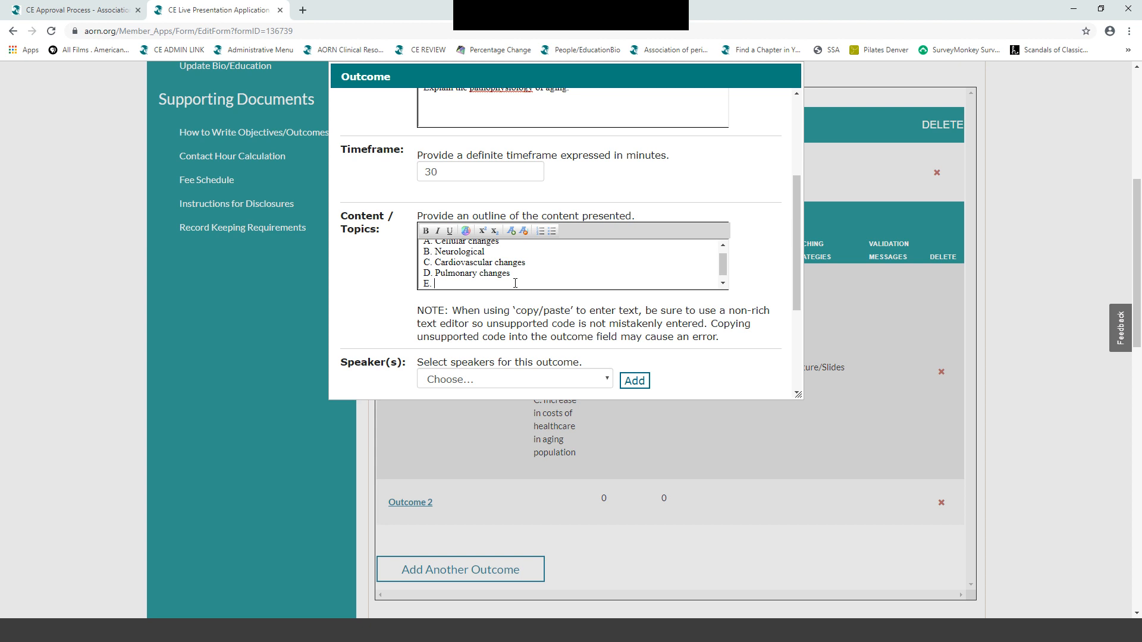
text( Musculoskeletal)
- Add the presenter and Lecture/Slides strategy to the second outcome and save it
scroll(589, 323, down, 2)
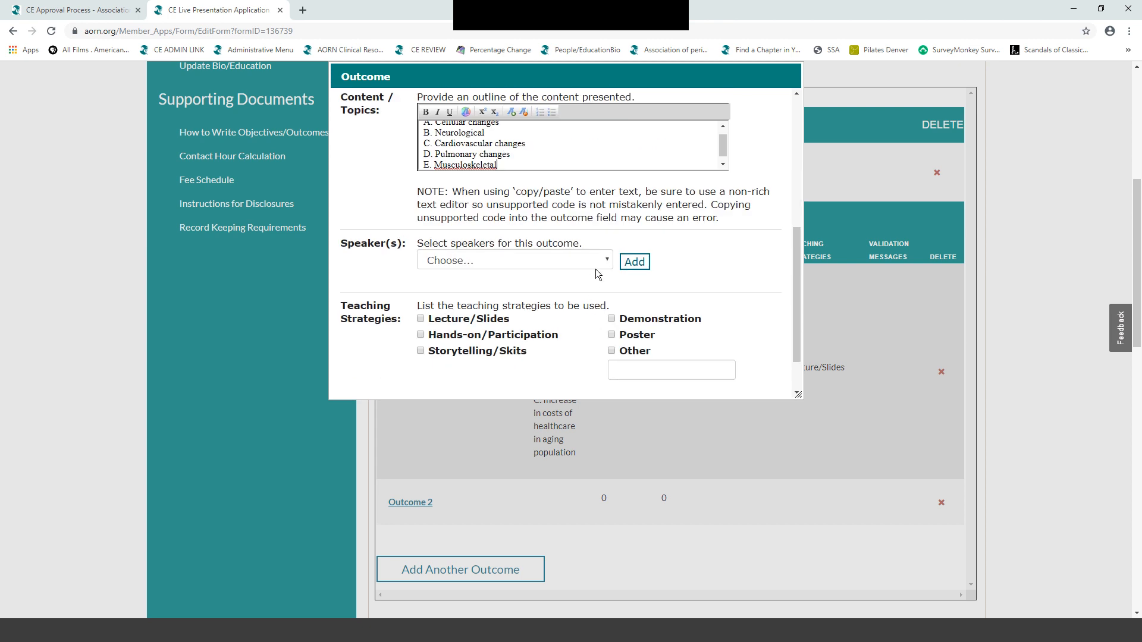
click(604, 261)
click(563, 336)
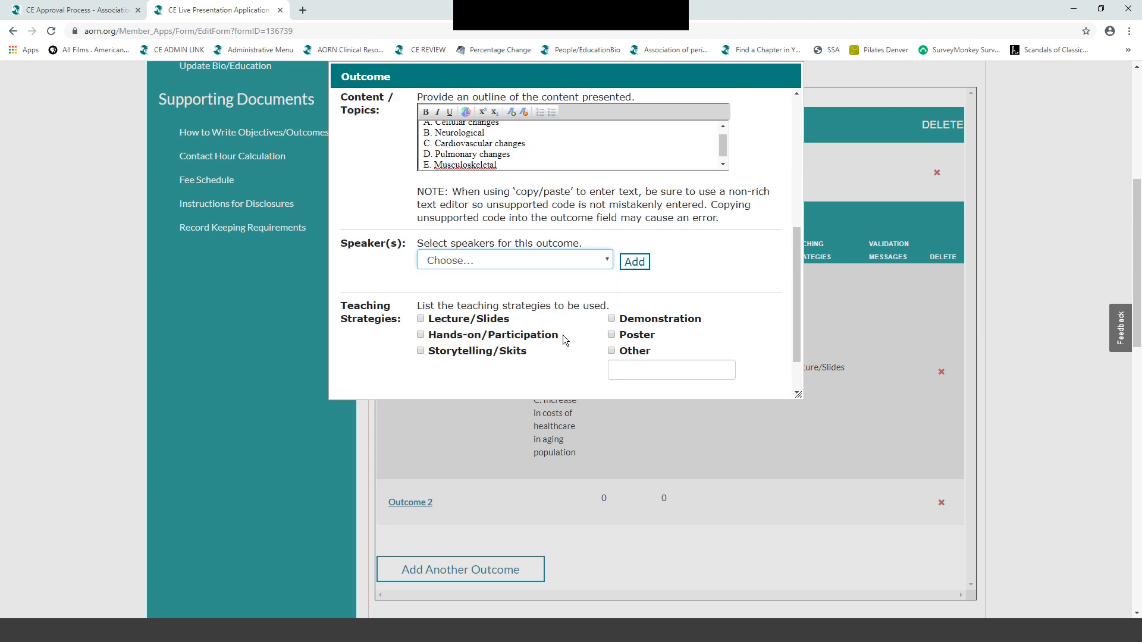
click(635, 262)
scroll(635, 263, down, 3)
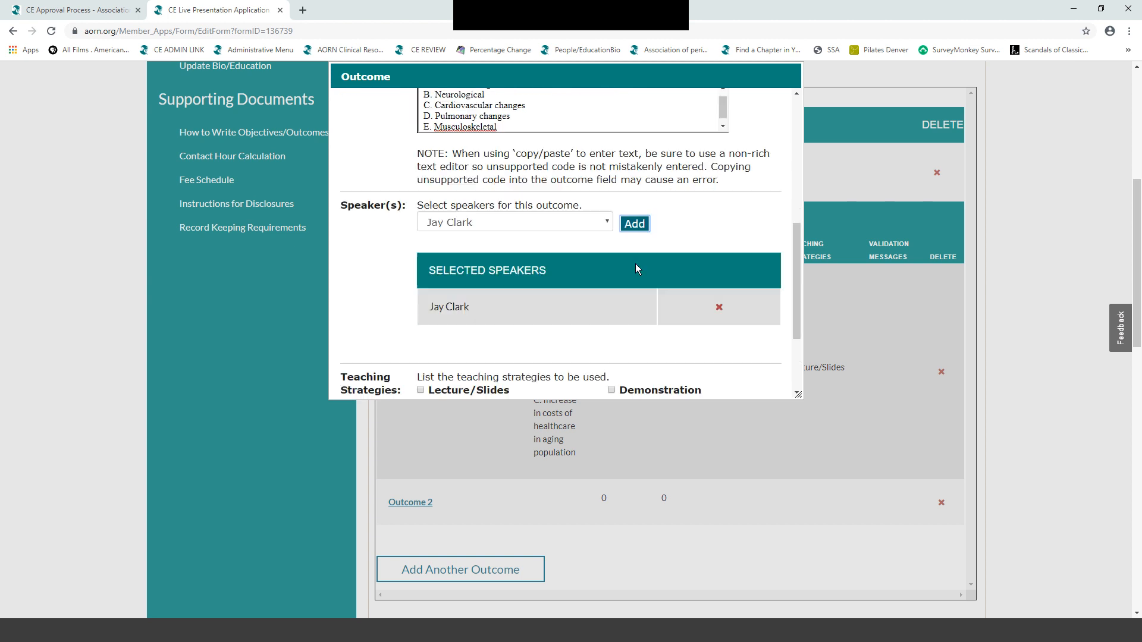
click(421, 261)
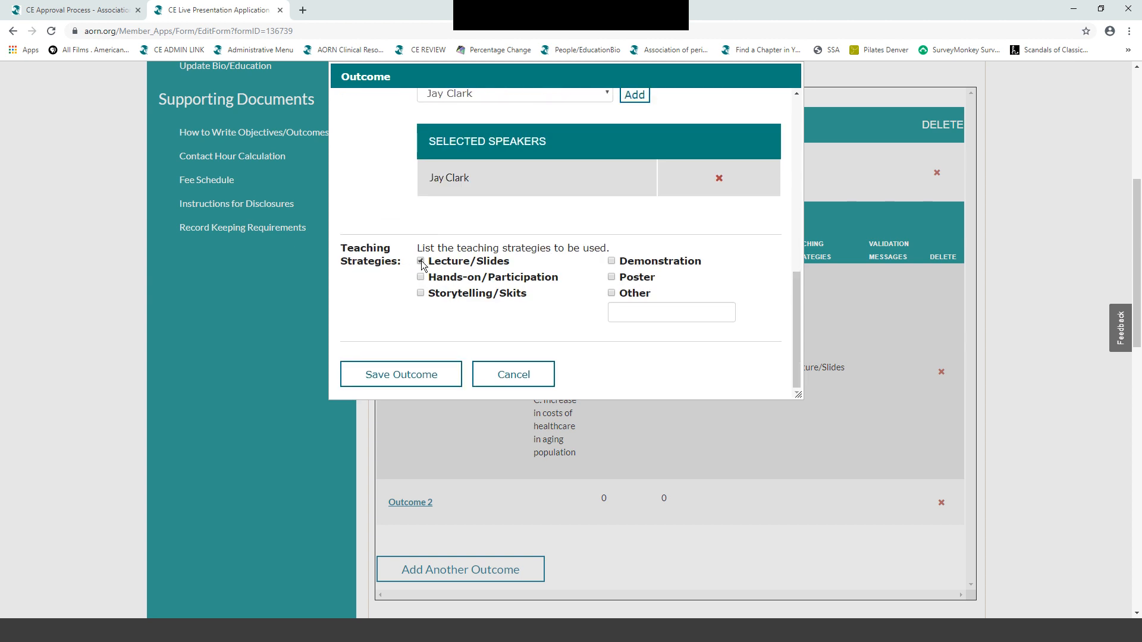
click(404, 373)
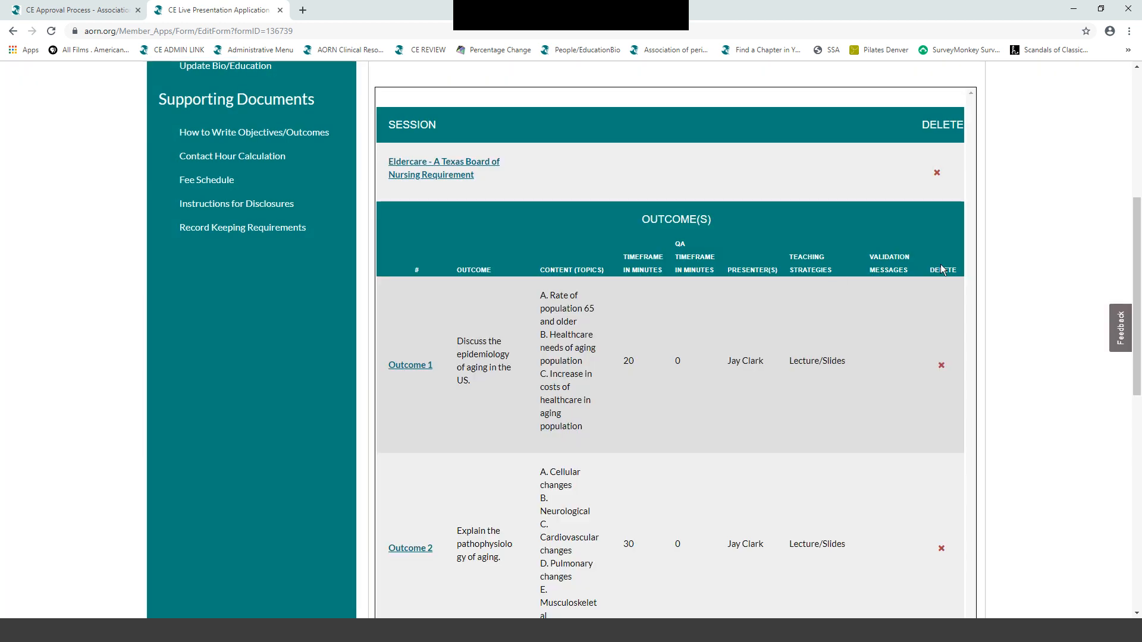
scroll(1012, 201, down, 3)
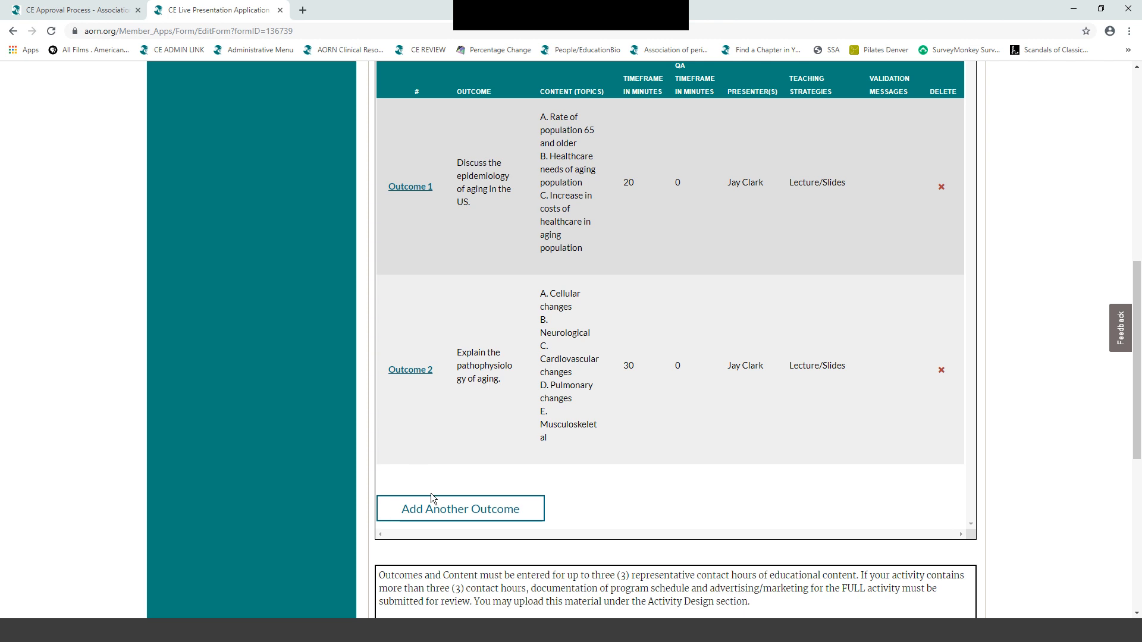
- Add a third entry as a 10-minute question and answer period with a speaker, and save it
click(452, 510)
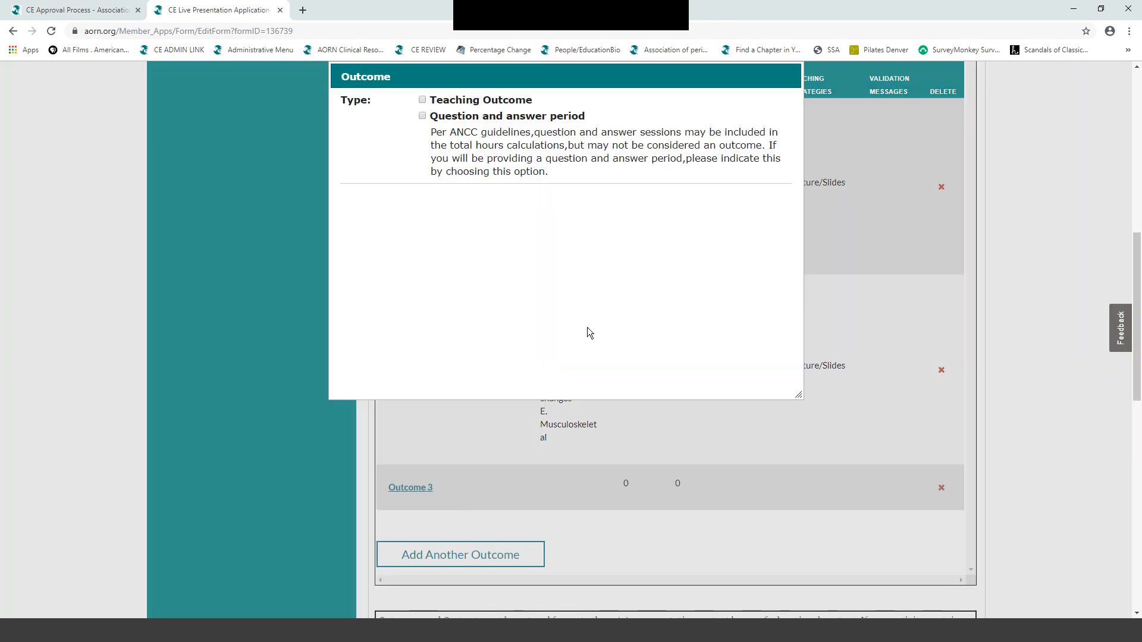
click(422, 117)
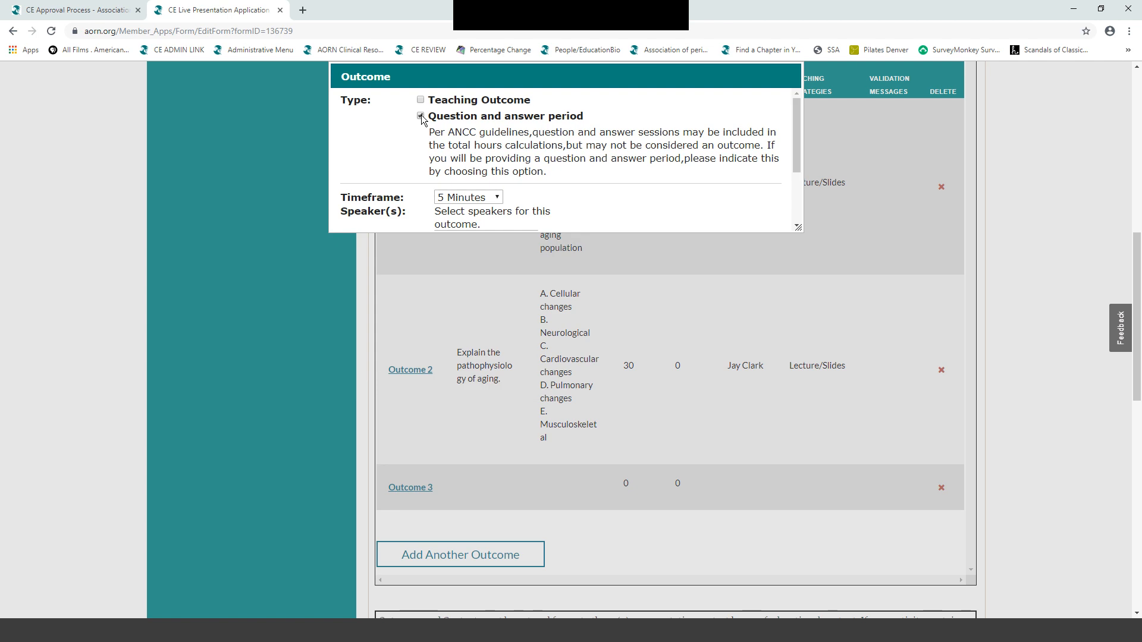
drag(797, 168, 797, 193)
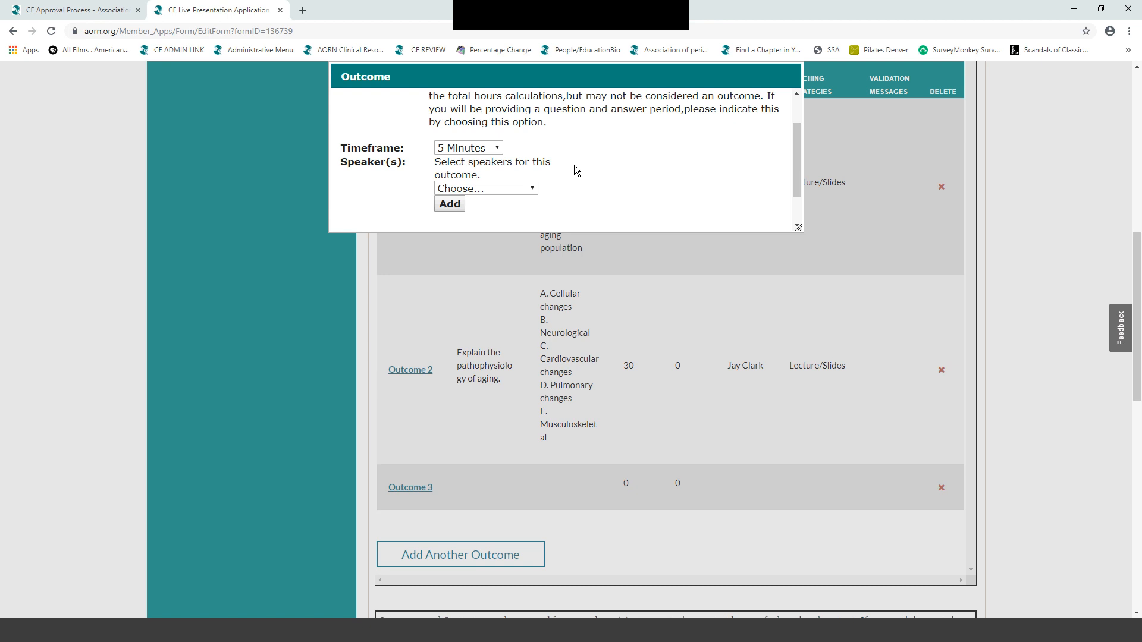
click(497, 149)
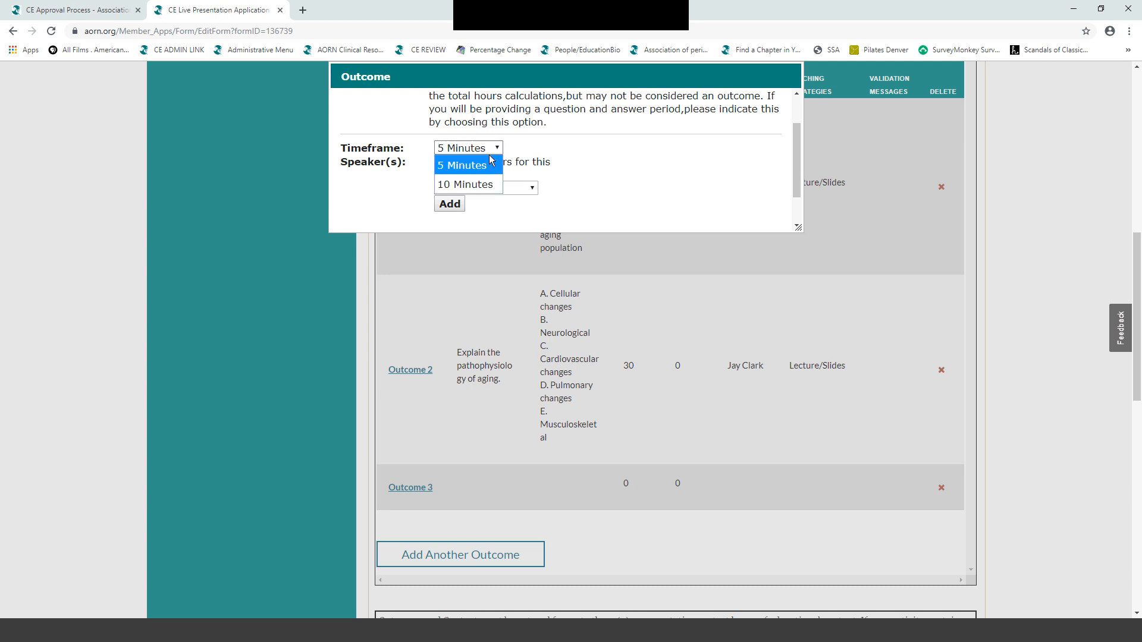
click(471, 185)
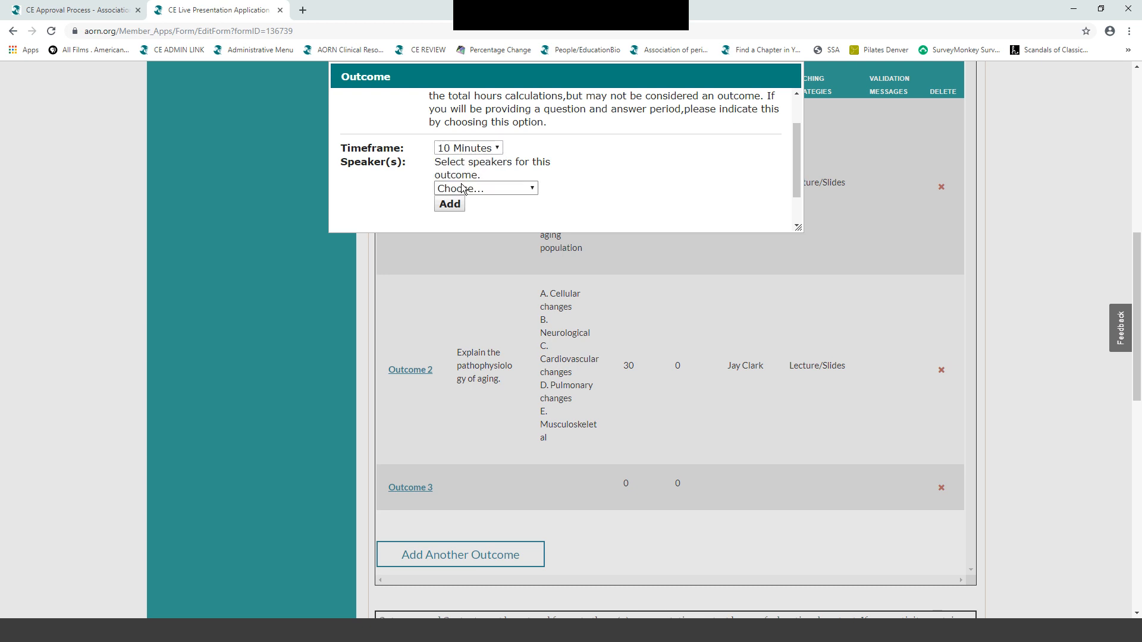
click(533, 190)
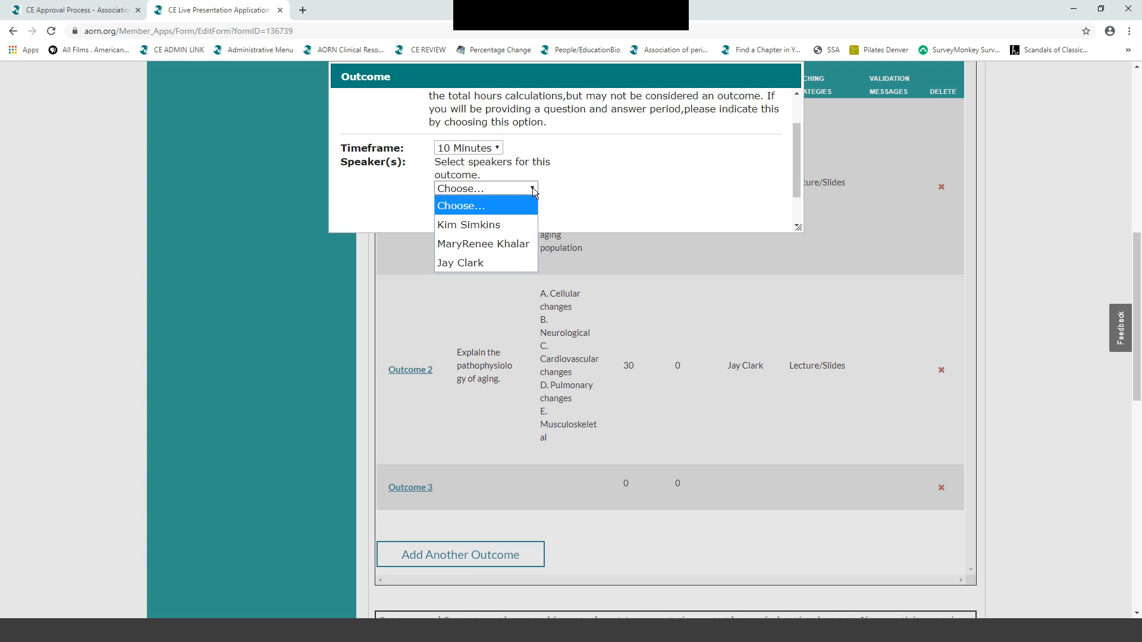
click(471, 261)
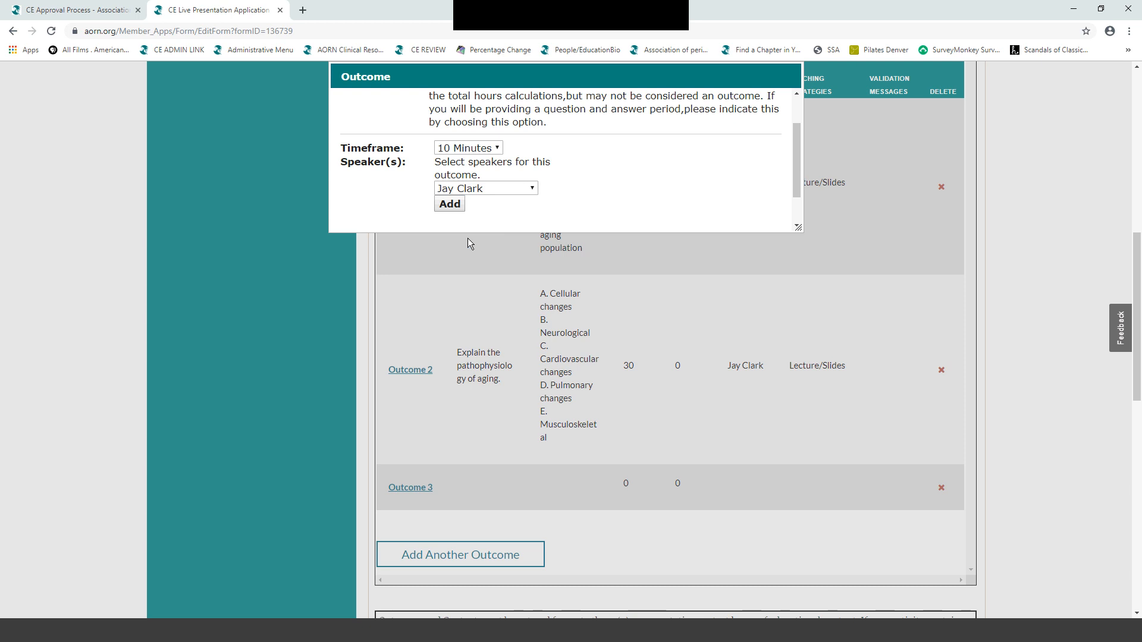
click(447, 203)
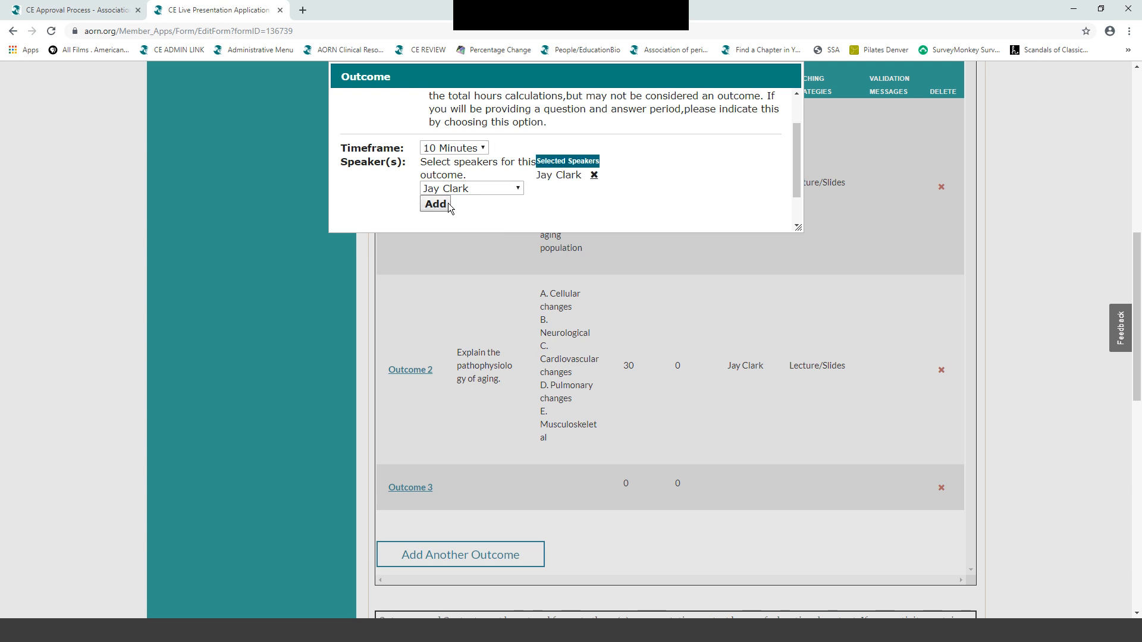
drag(794, 169, 801, 198)
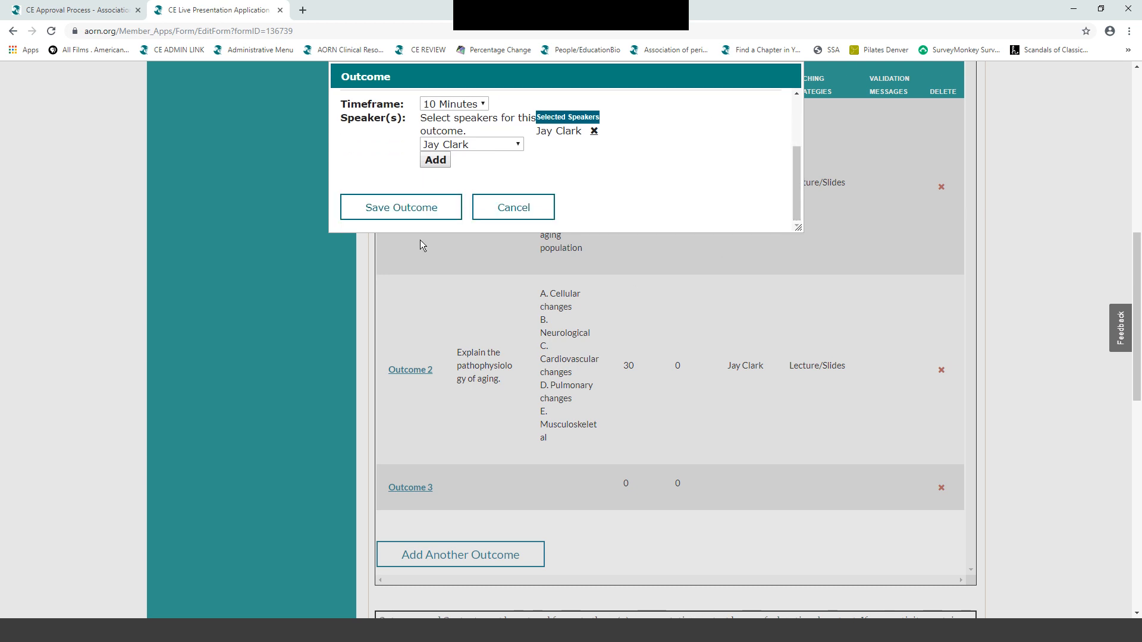
click(387, 208)
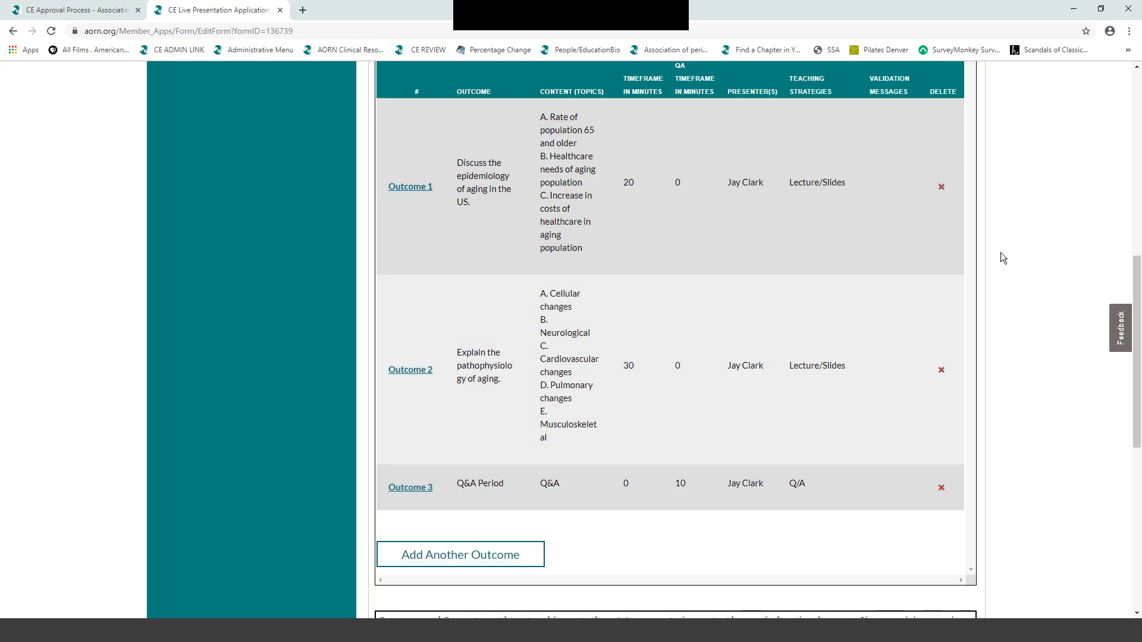
- Go to the bottom of the Educational Outcomes page and click Next
scroll(1002, 258, down, 1)
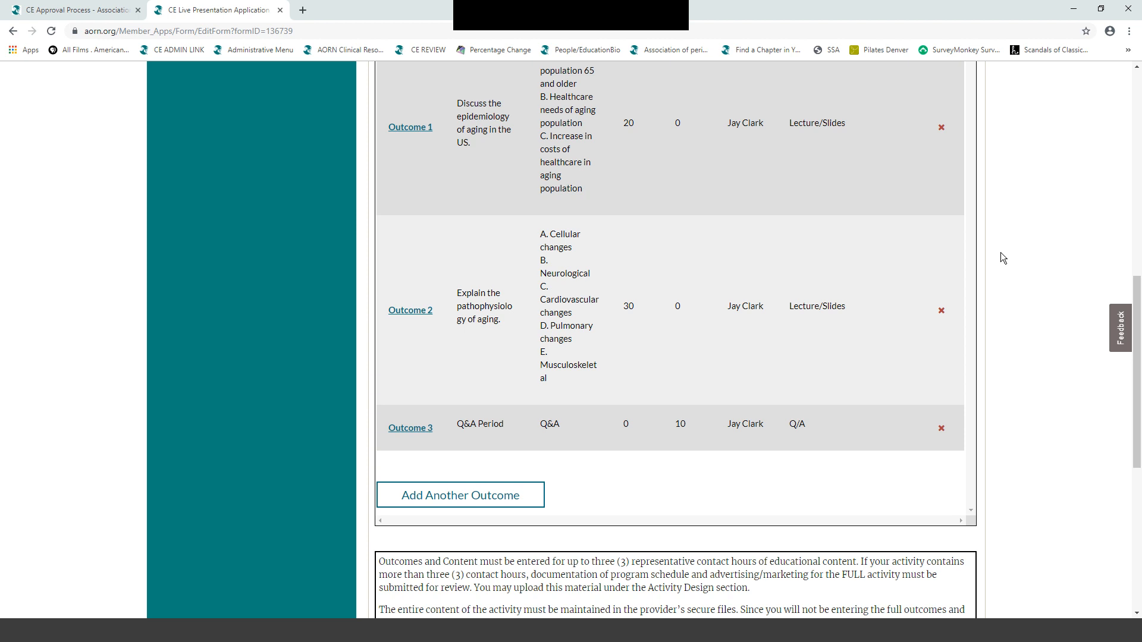
scroll(1000, 253, down, 5)
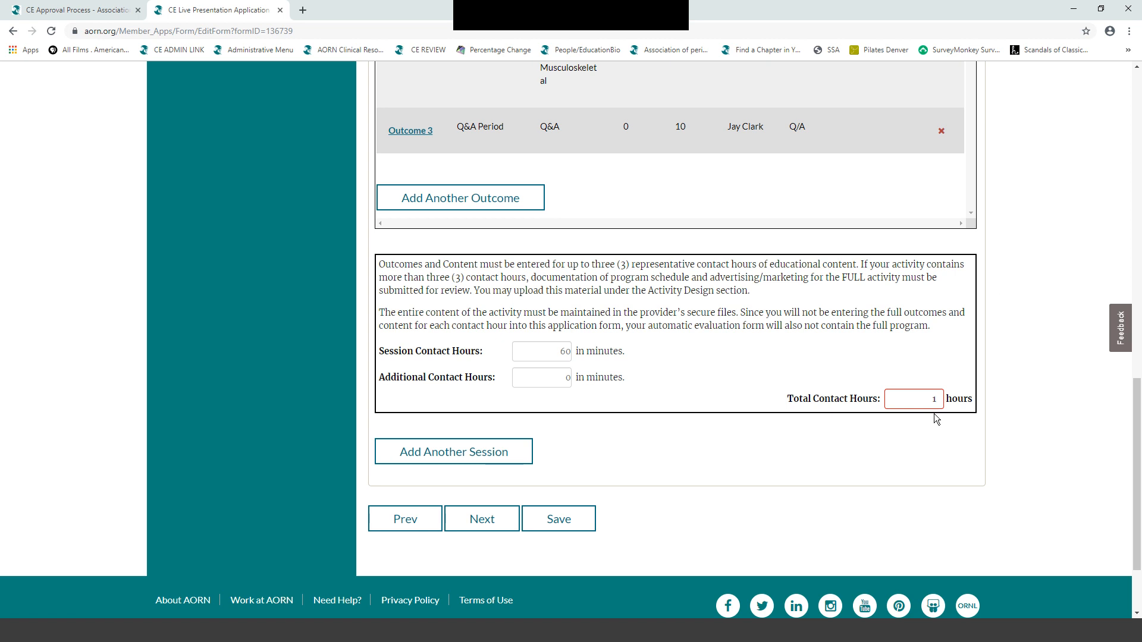
click(480, 521)
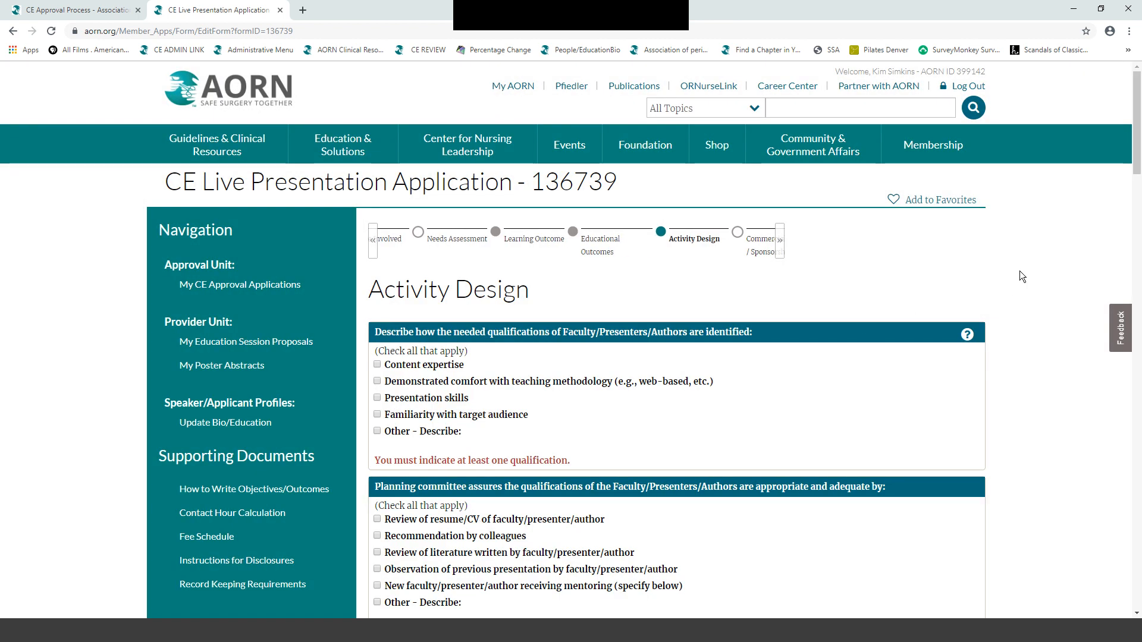
scroll(1019, 272, down, 3)
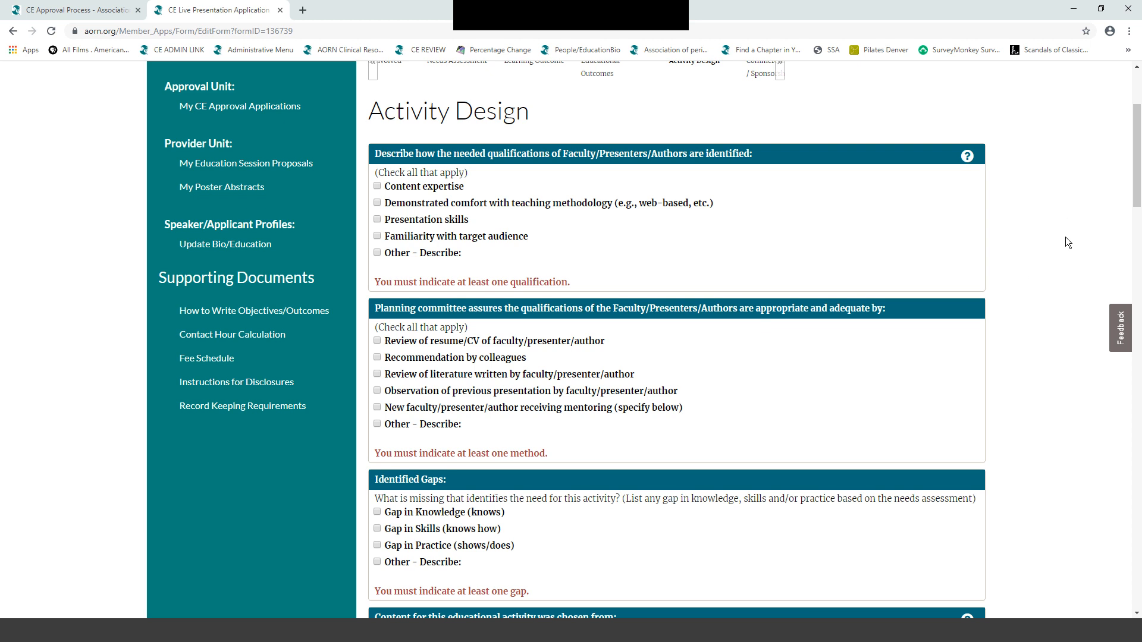
- Tick Content expertise, Review of resume/CV, Observation of previous presentation and Gap in Knowledge
click(377, 187)
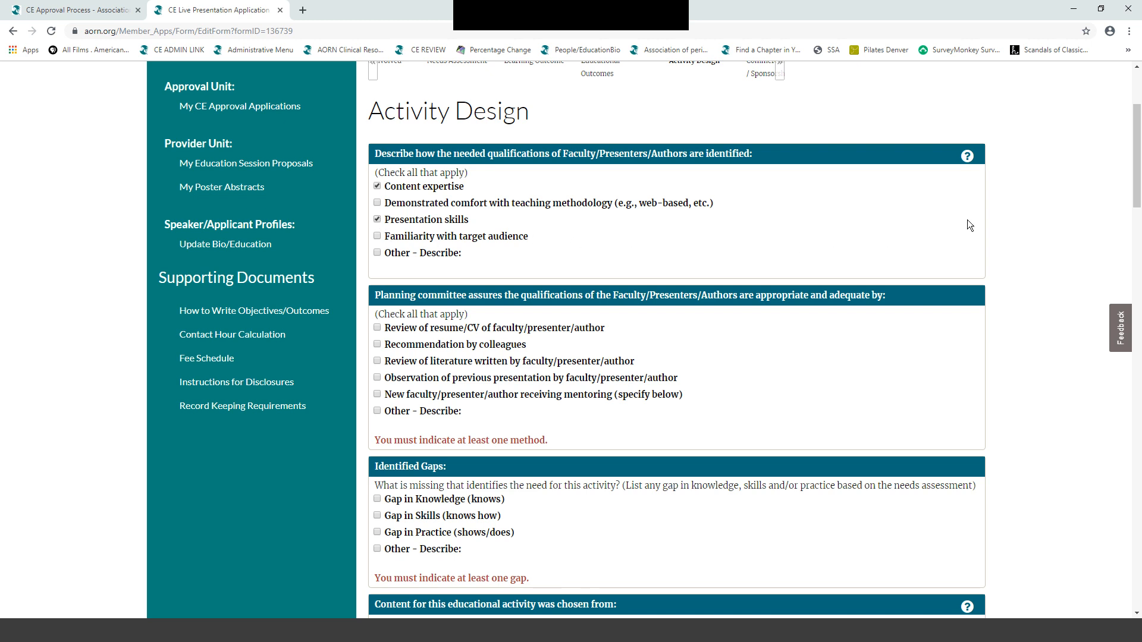
scroll(968, 224, down, 3)
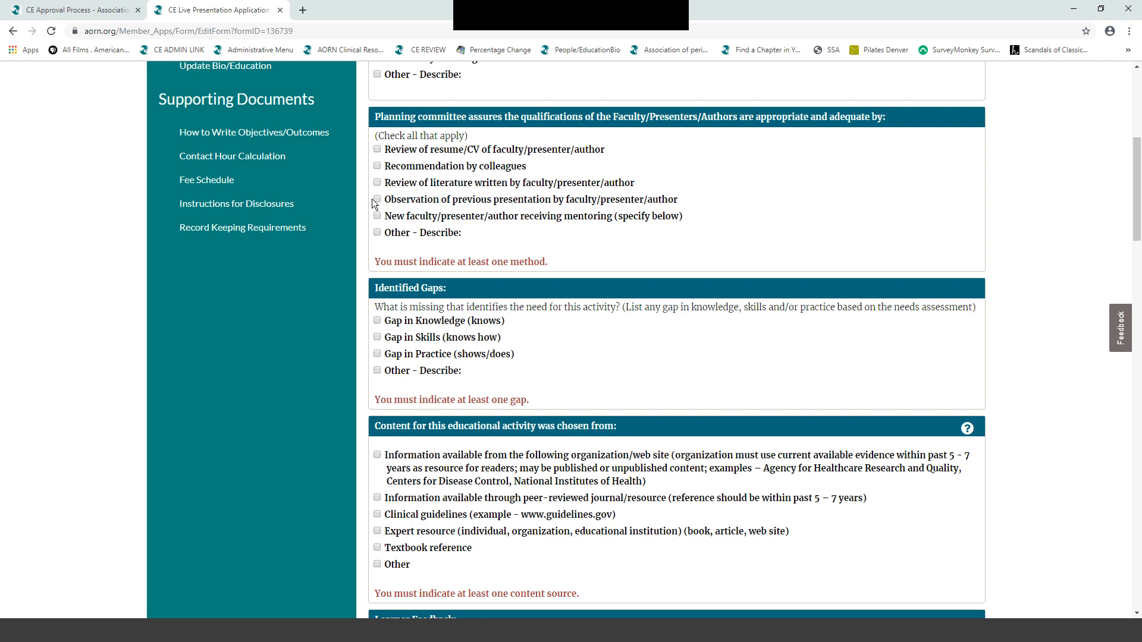
click(378, 150)
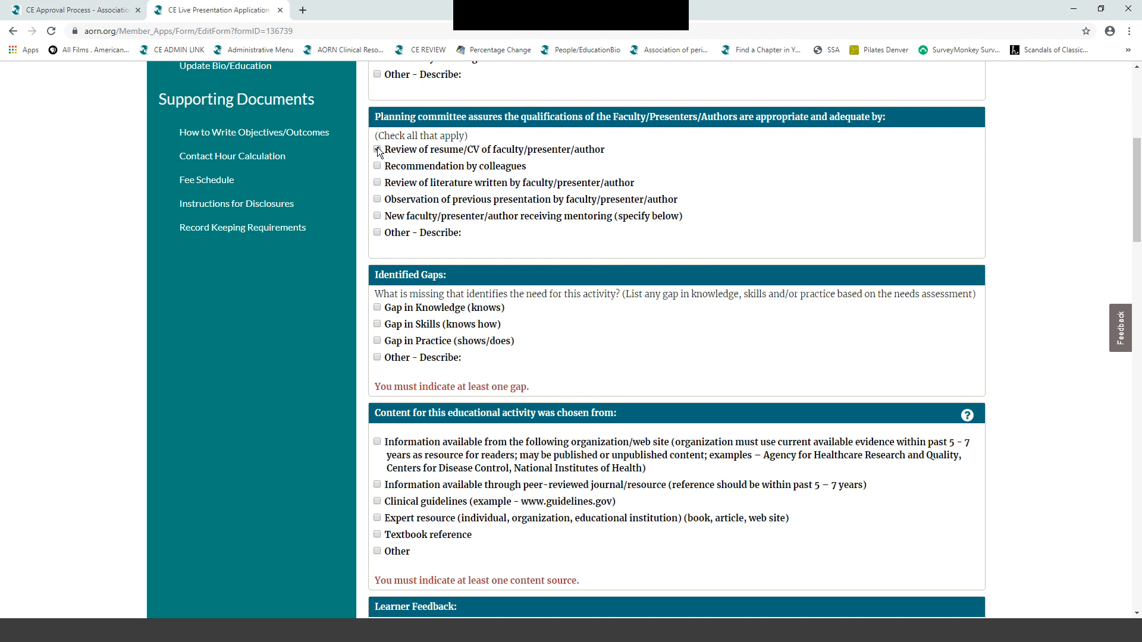
click(377, 199)
scroll(812, 178, down, 2)
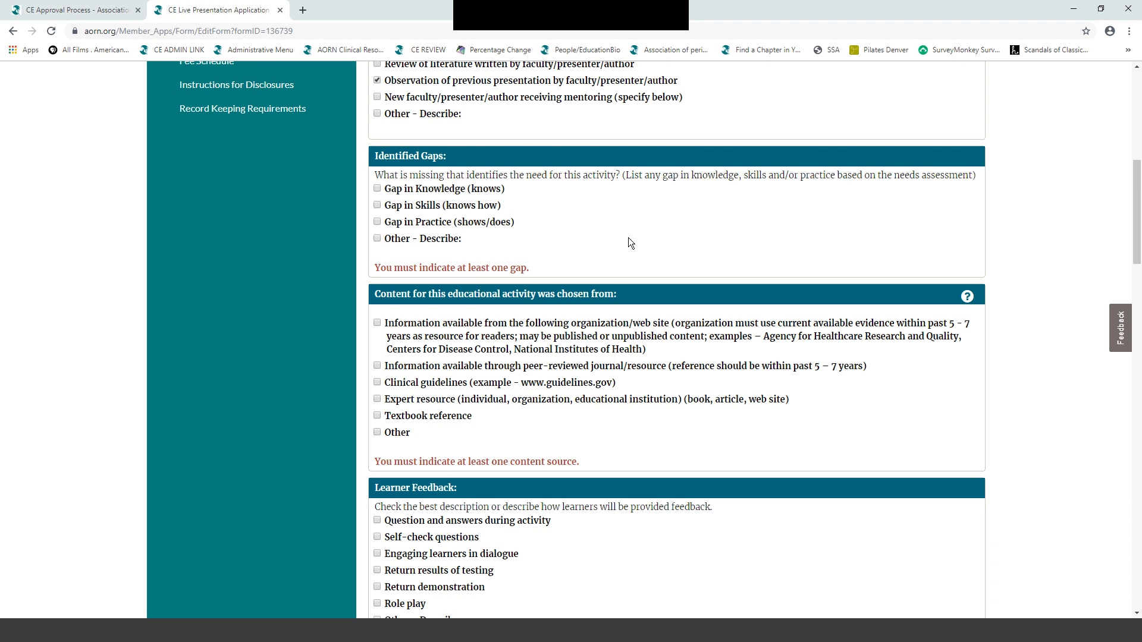
click(378, 189)
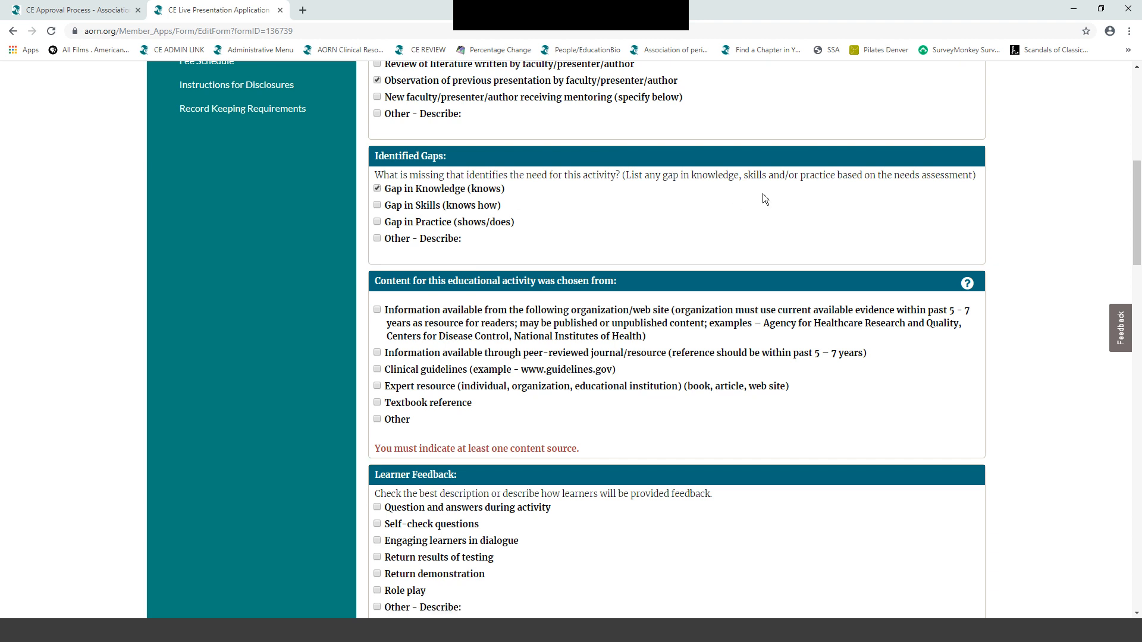
scroll(765, 198, down, 2)
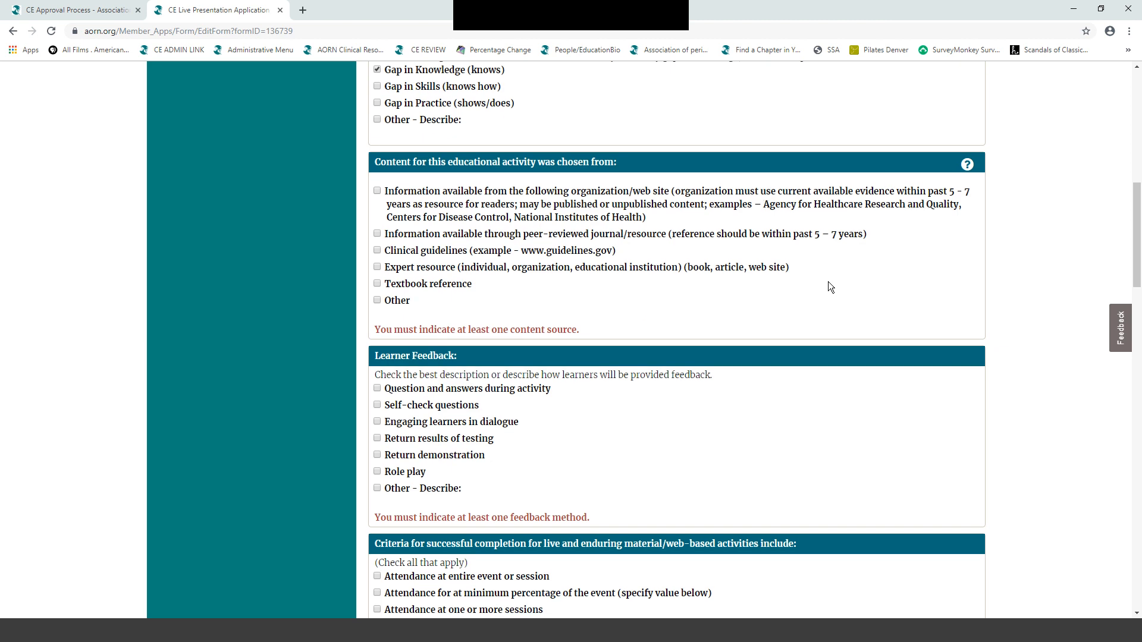
click(377, 192)
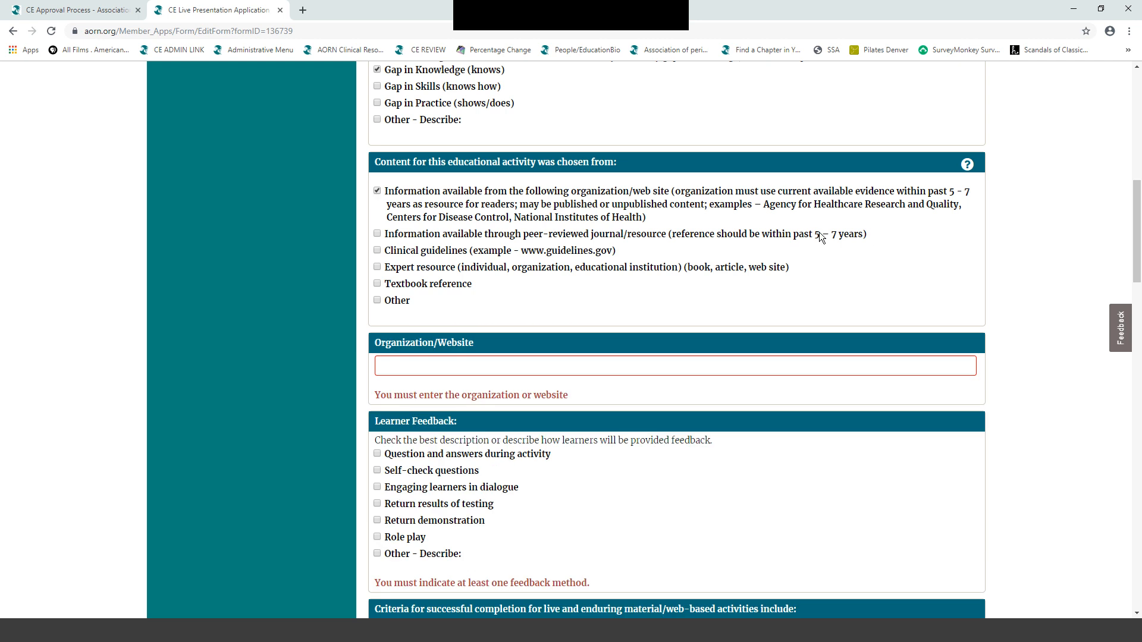
click(381, 366)
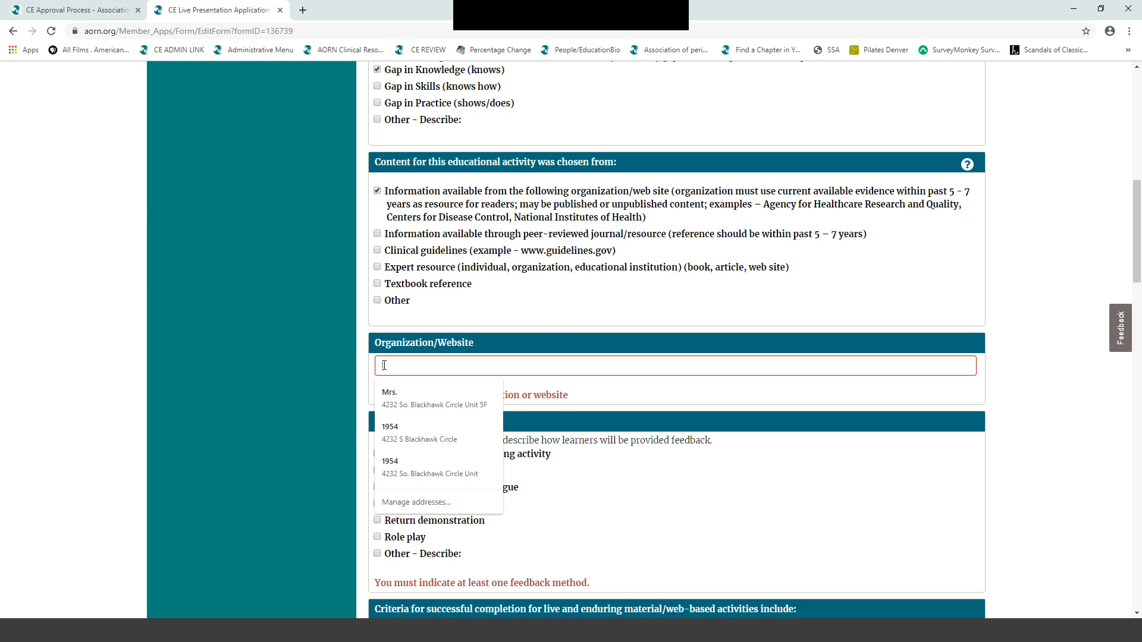
text(www.)
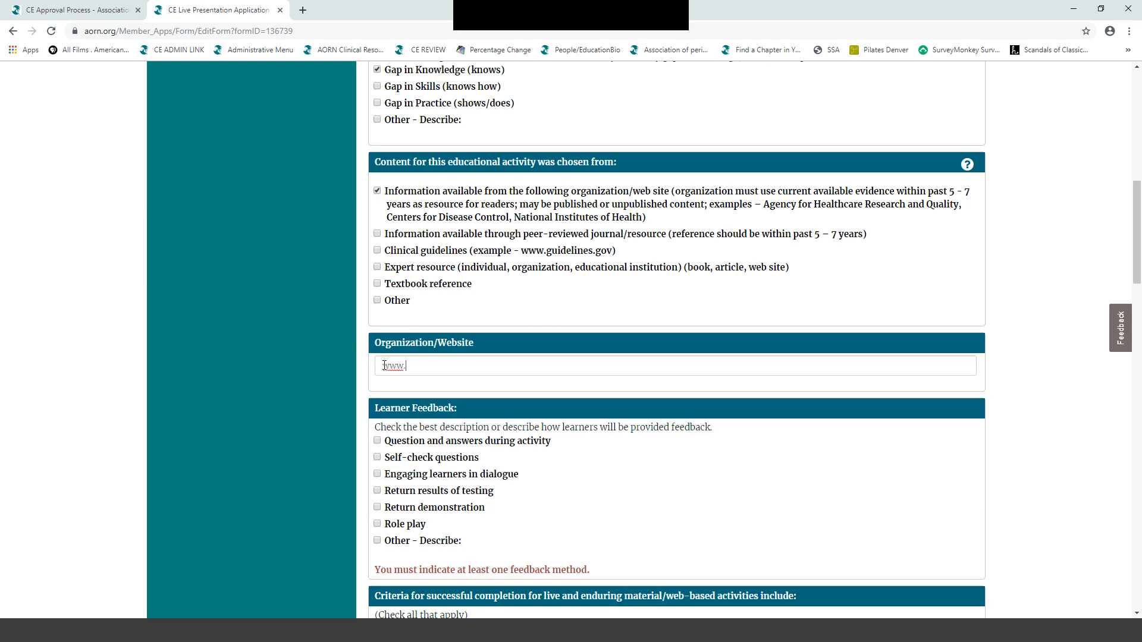
text(txbon.org)
scroll(1044, 269, down, 4)
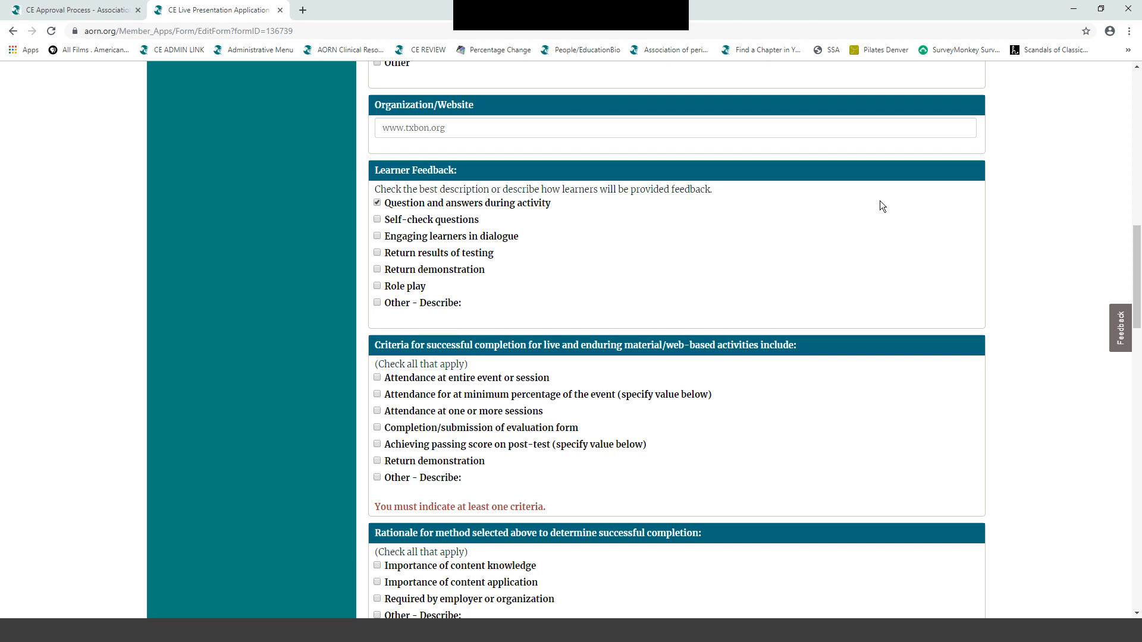
- Require attendance at the entire event, give Importance of content knowledge as rationale, and award no partial credit
scroll(881, 205, down, 3)
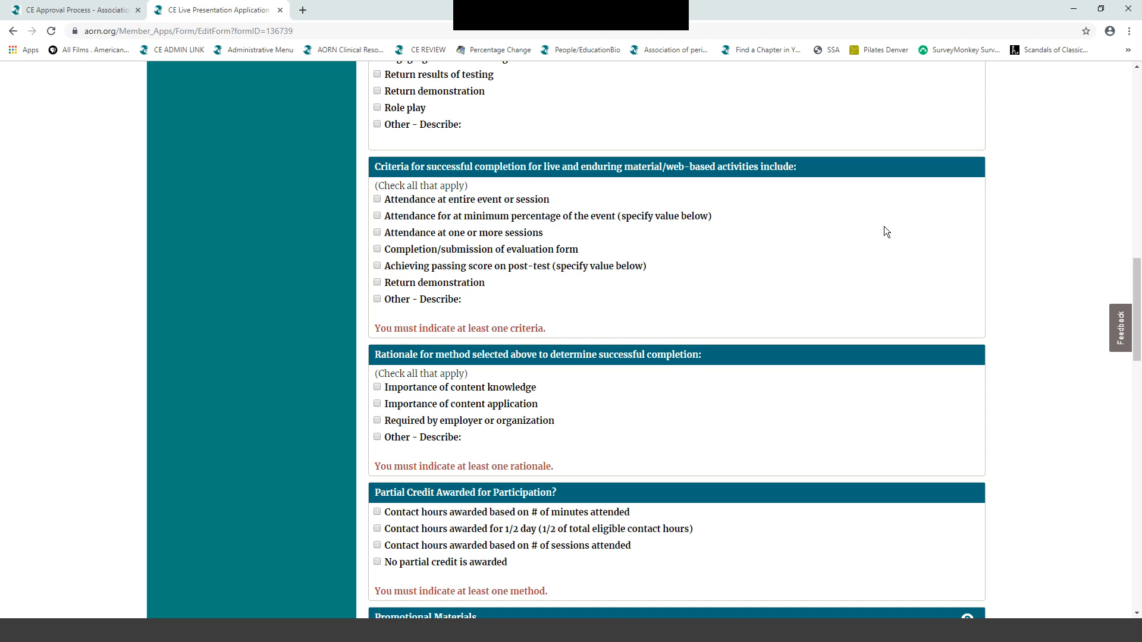
click(377, 199)
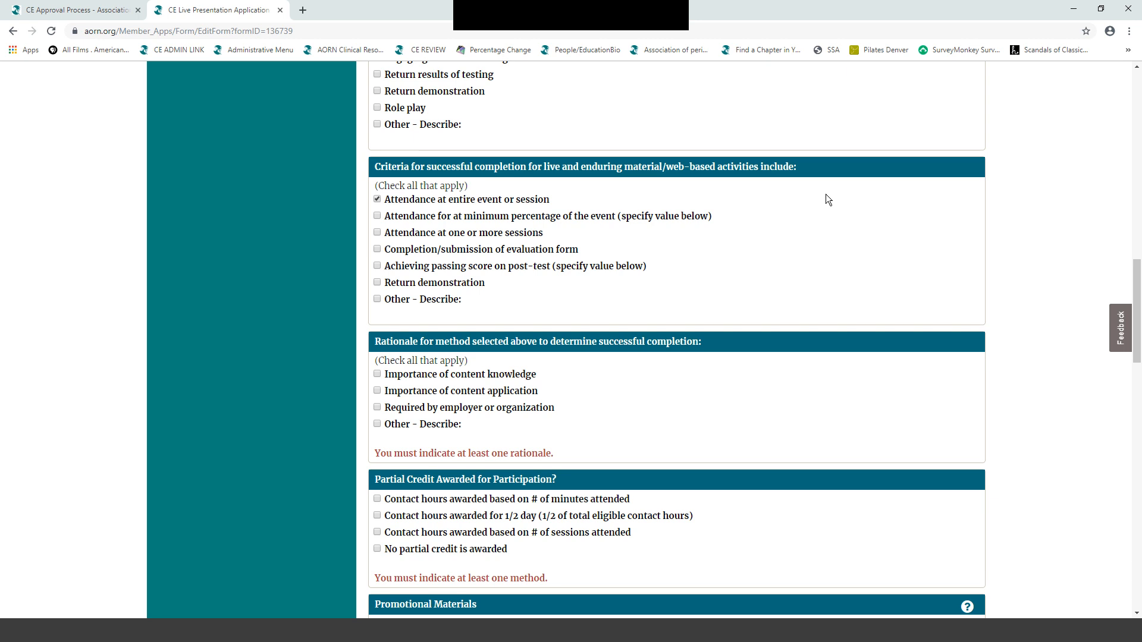
scroll(827, 198, down, 3)
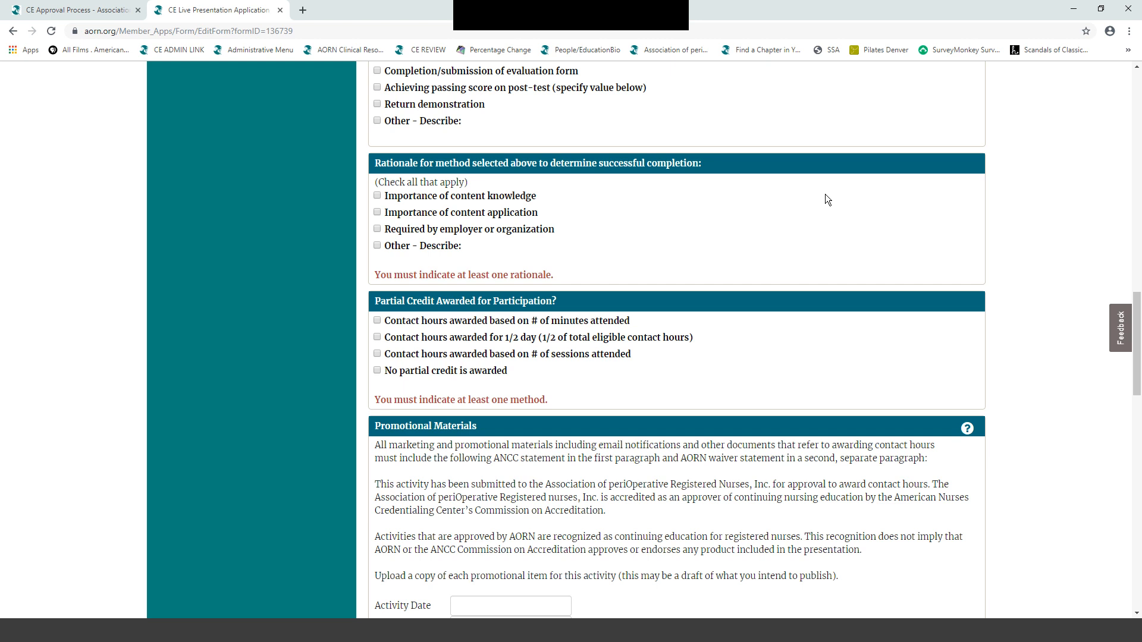
click(379, 196)
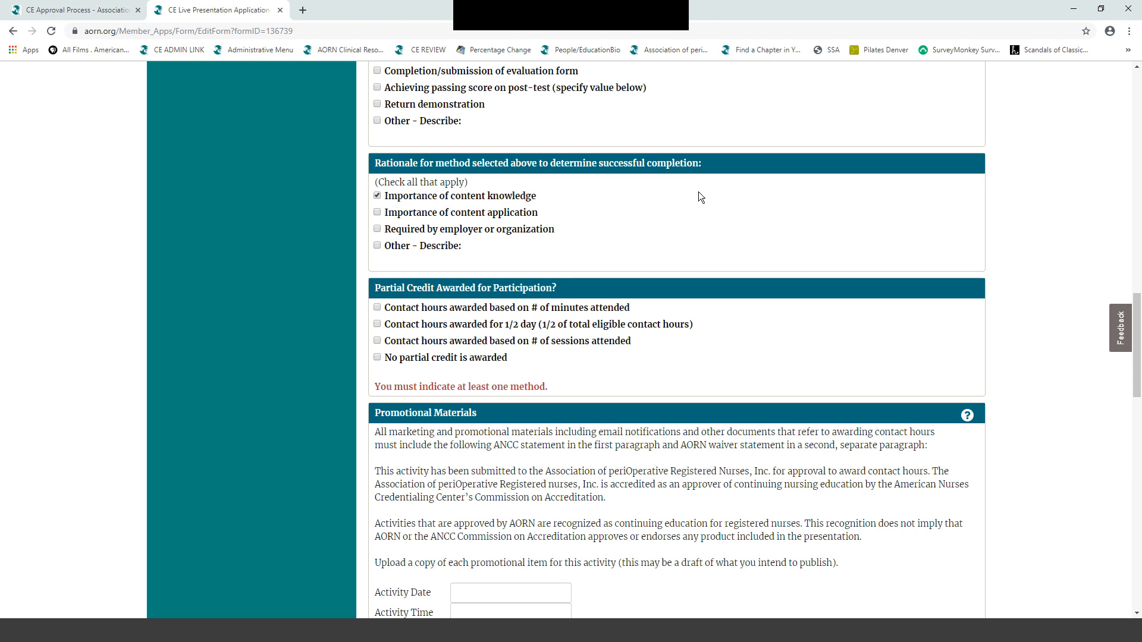
scroll(700, 198, down, 2)
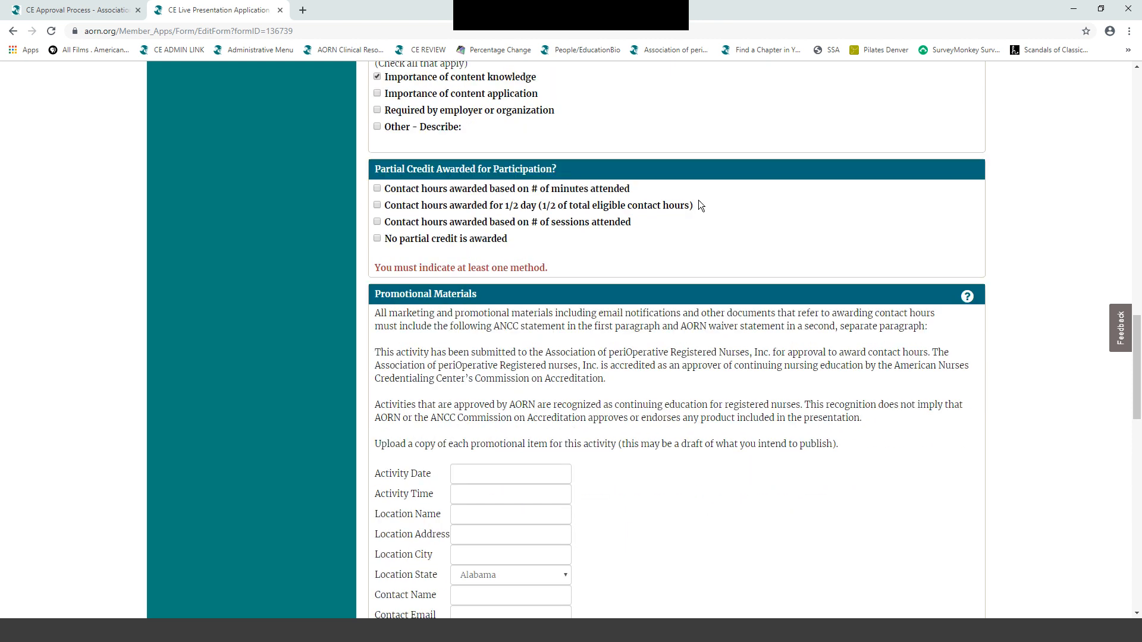
click(379, 239)
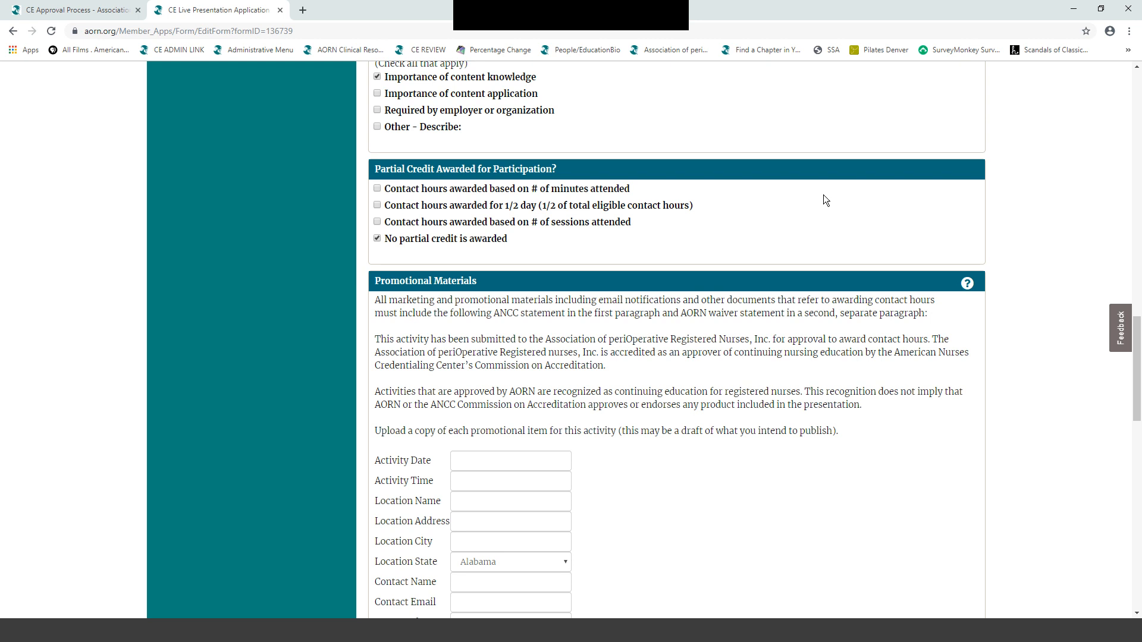
scroll(823, 194, down, 3)
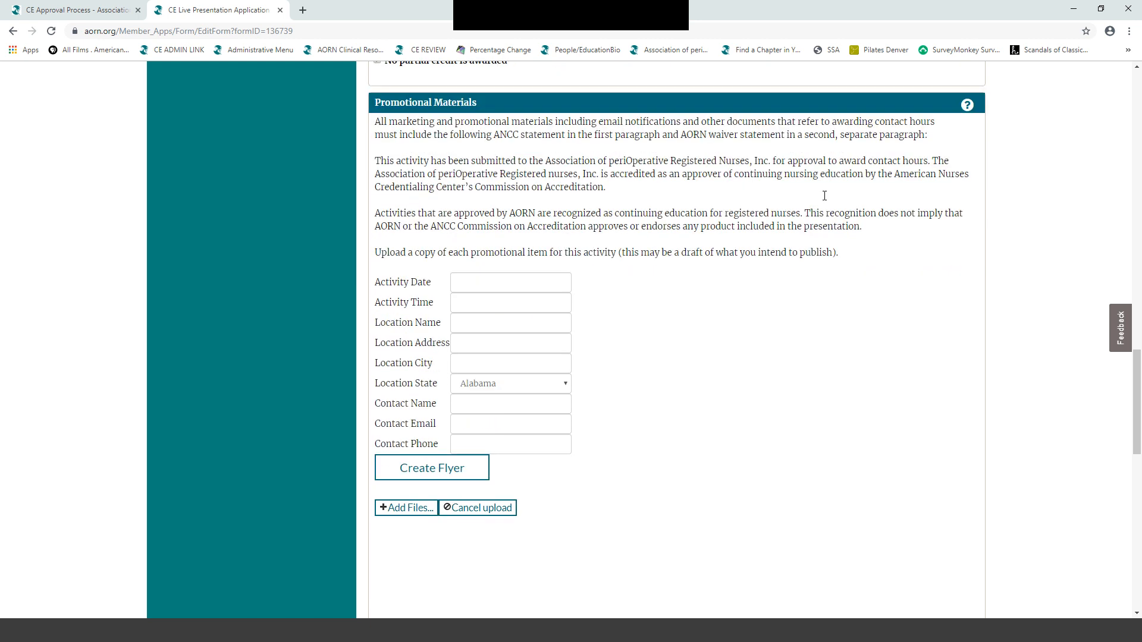
scroll(823, 195, down, 1)
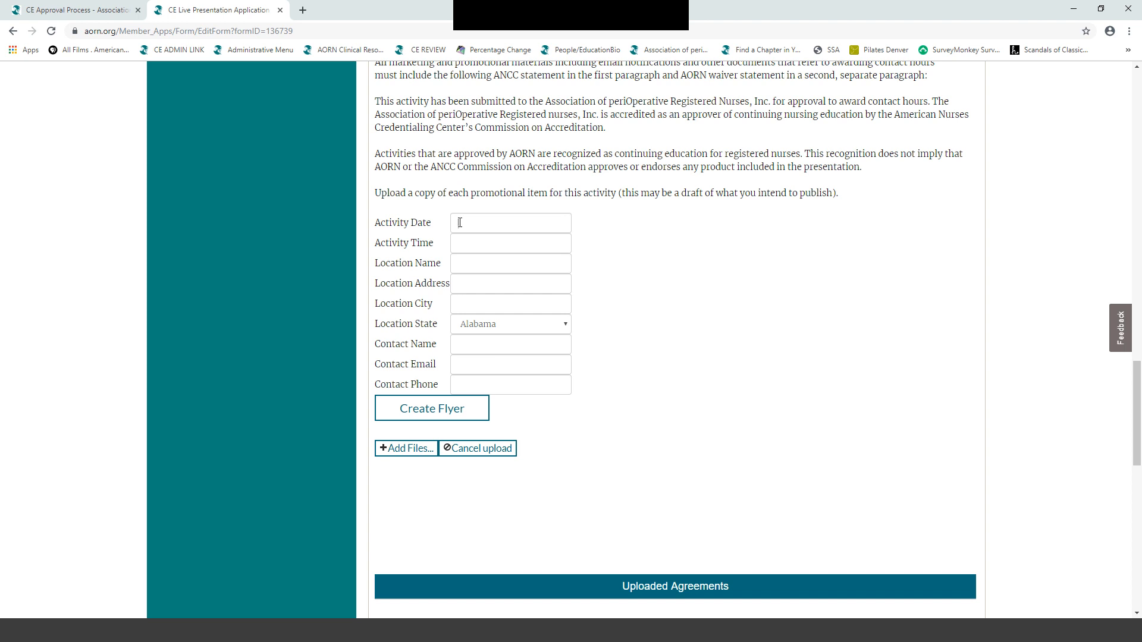
- Enter November 29, 2019, 7PM, location St. David at 223 West 5th, Austin
text(November 29, 2019)
click(461, 245)
text(7PM)
click(467, 262)
text(Austin)
drag(485, 265, 458, 267)
text(St. David)
key(Tab)
text(223 West 5th)
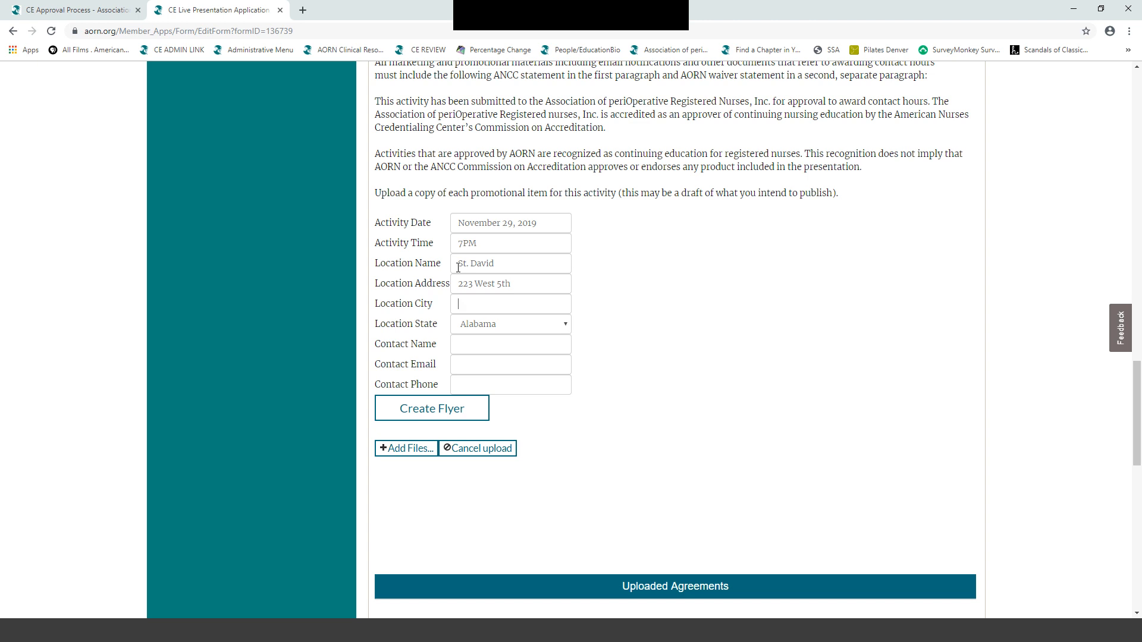
key(Tab)
text(Austin)
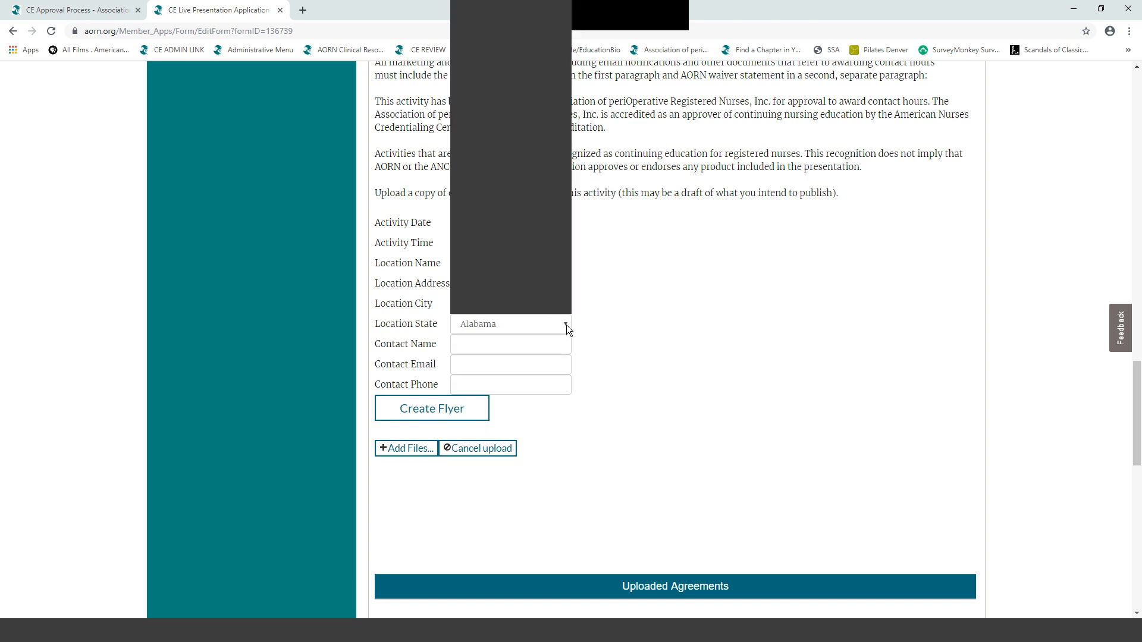
- Set the location state to Texas and fill in the contact's name, e-mail and phone
click(564, 324)
scroll(555, 290, down, 5)
scroll(529, 272, down, 3)
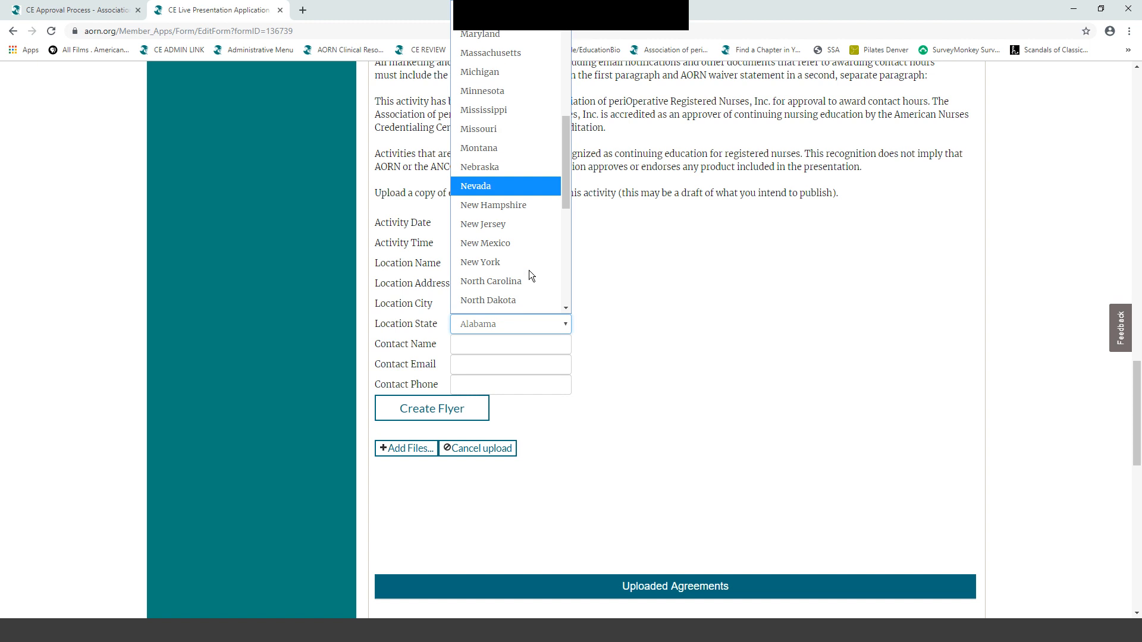
scroll(522, 272, down, 3)
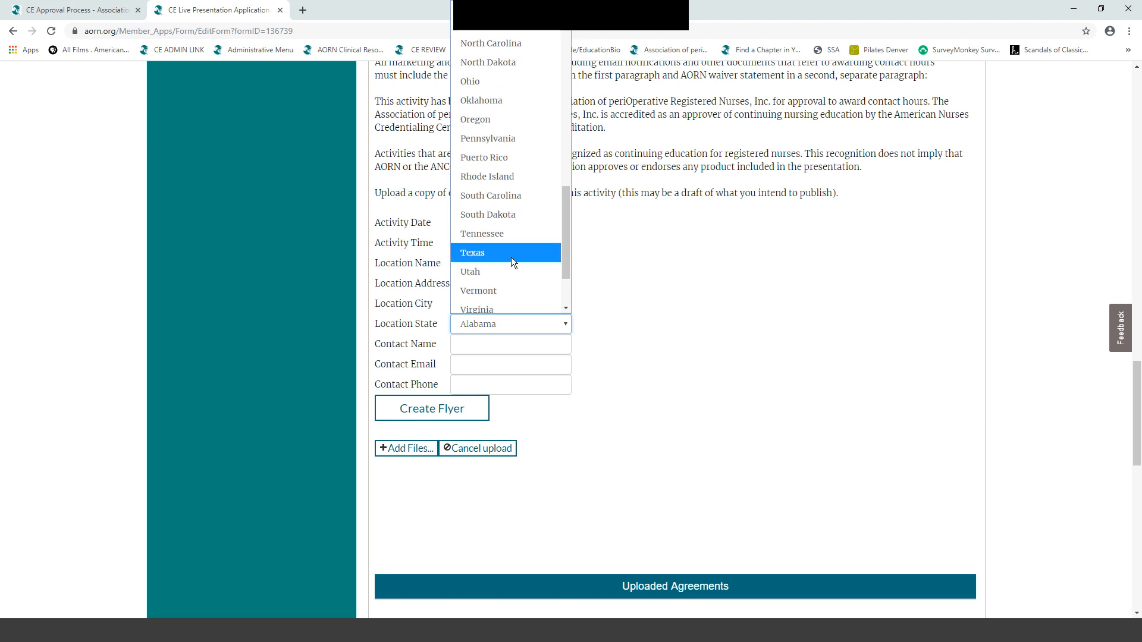
click(511, 256)
click(459, 345)
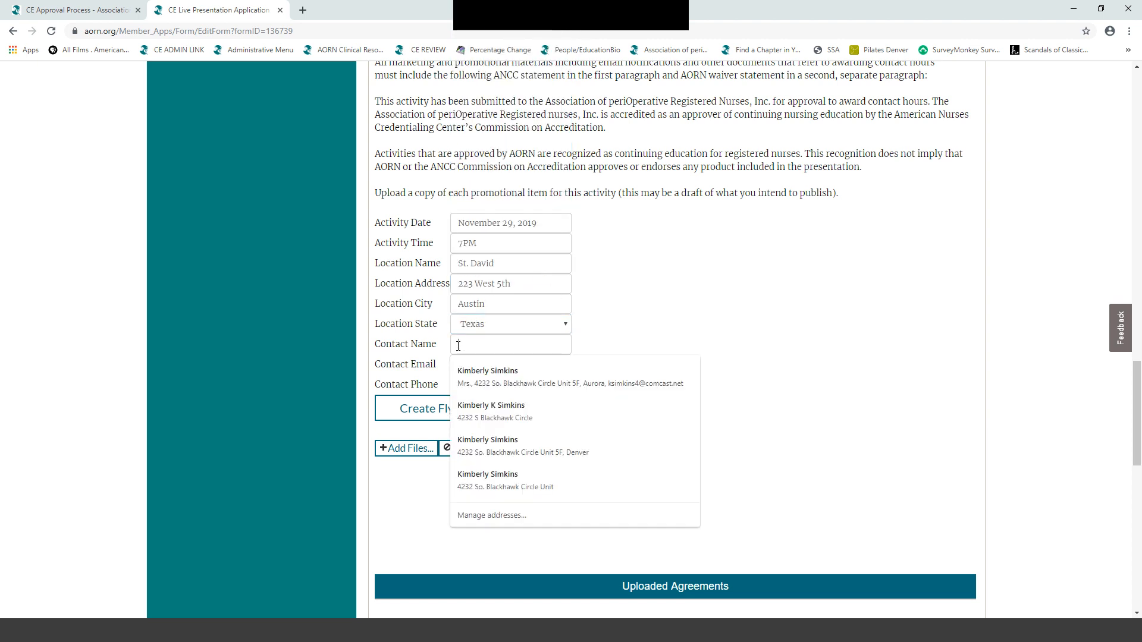
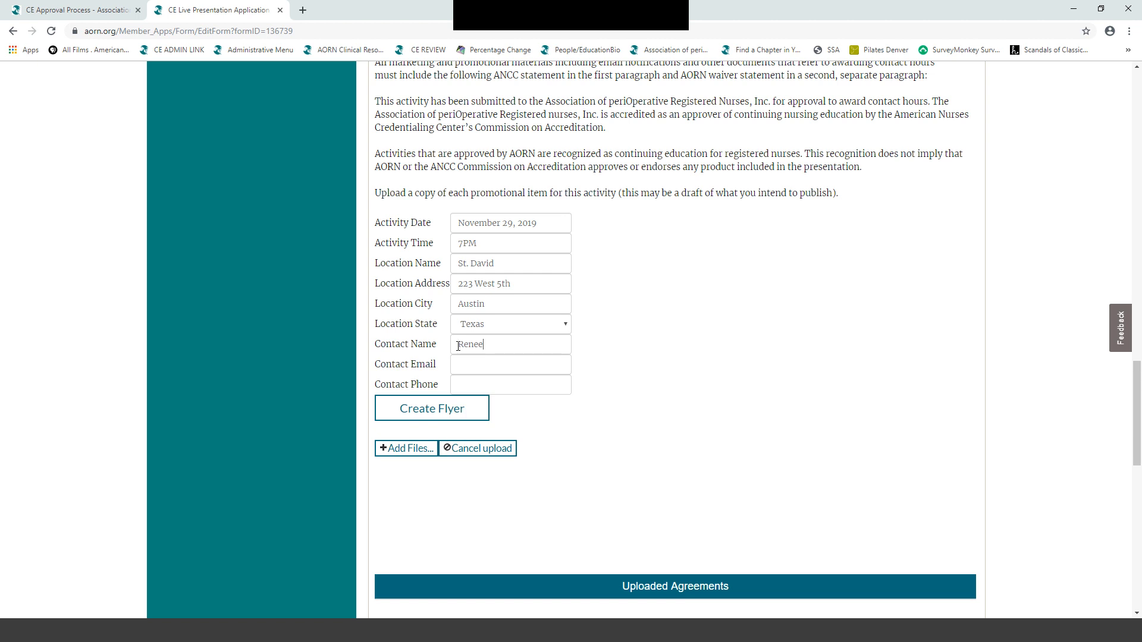
key(Tab)
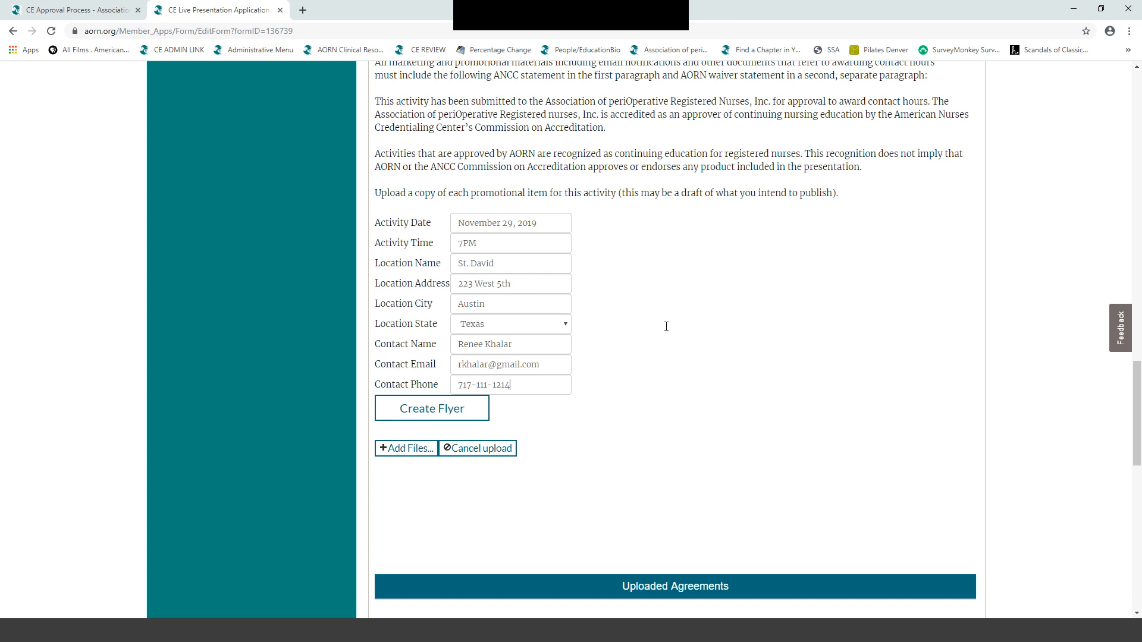
scroll(667, 326, down, 1)
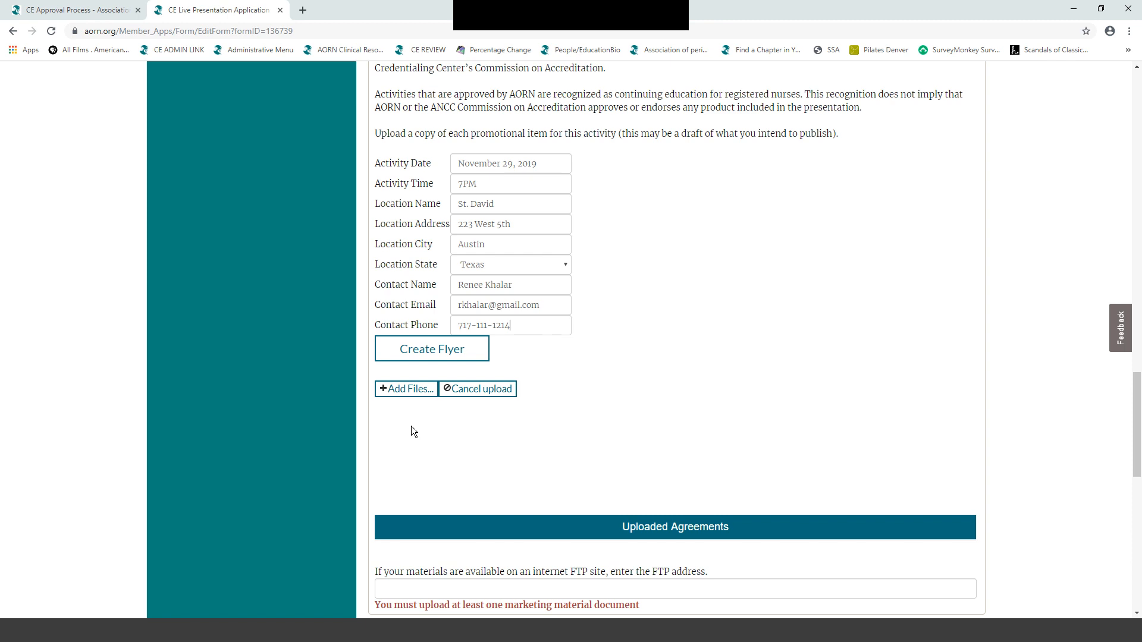
- Create the marketing flyer, then download and open MarketingFlyer.doc to check it
click(419, 350)
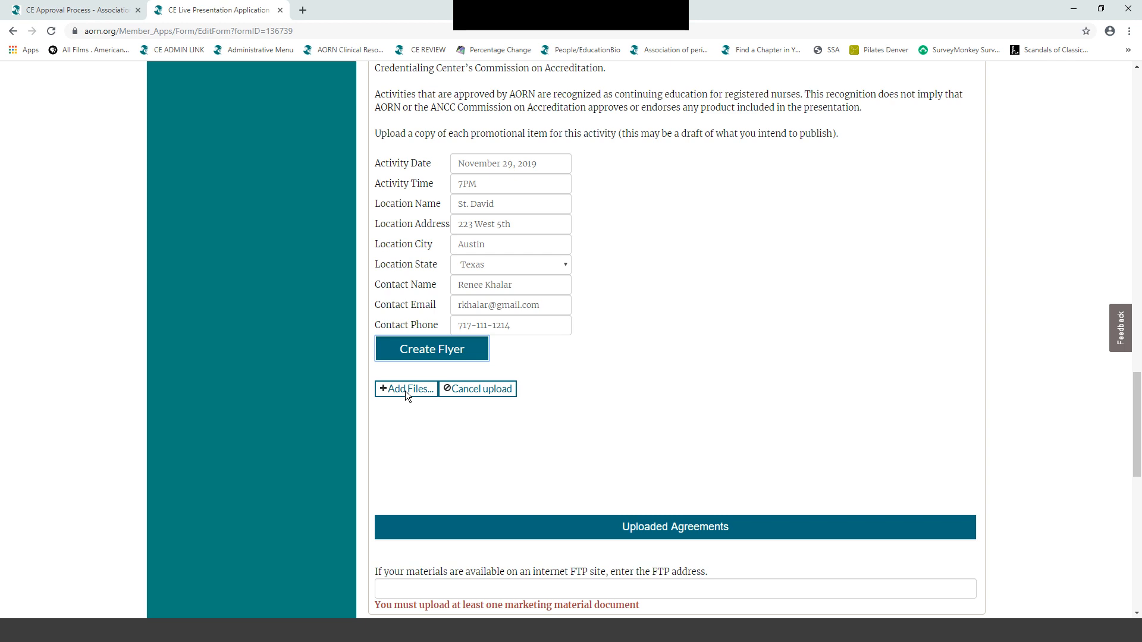
click(665, 95)
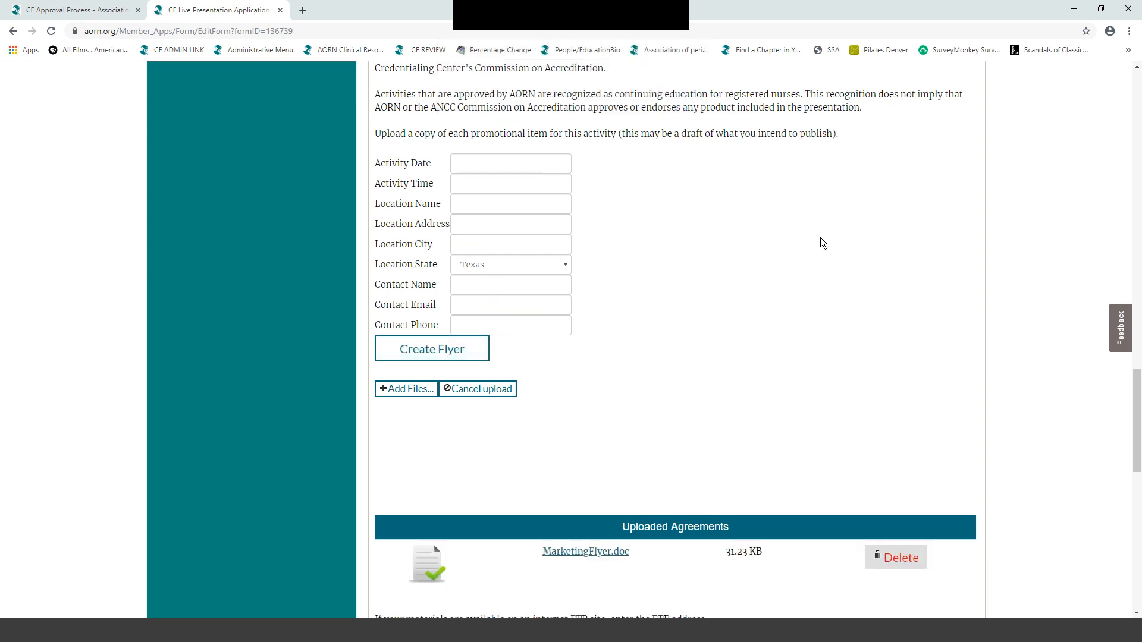
scroll(820, 239, down, 2)
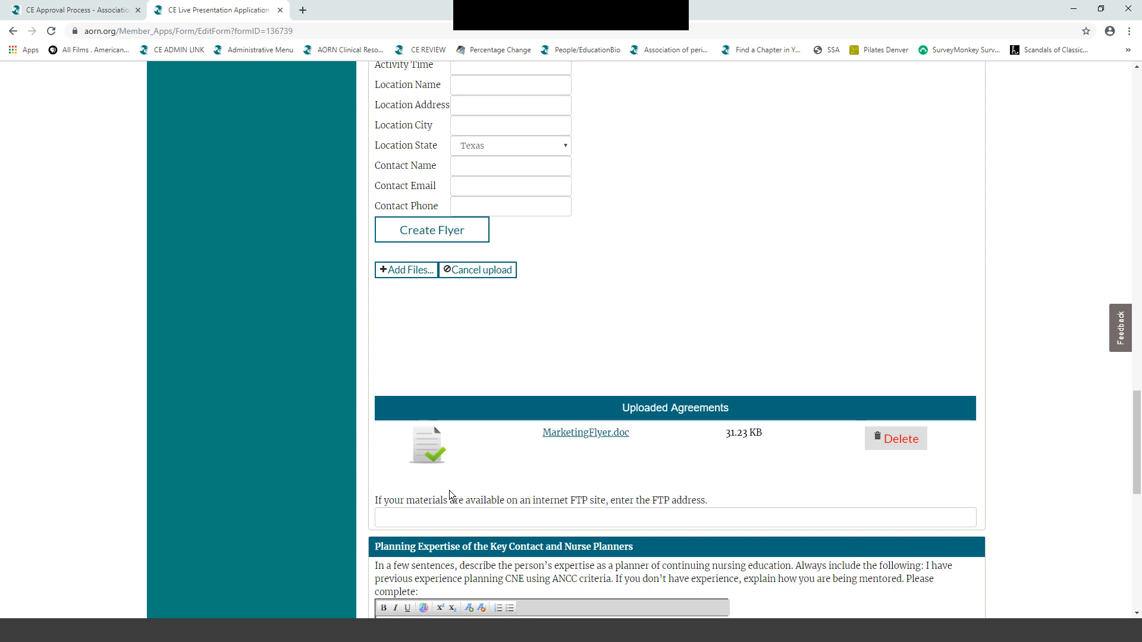
click(592, 439)
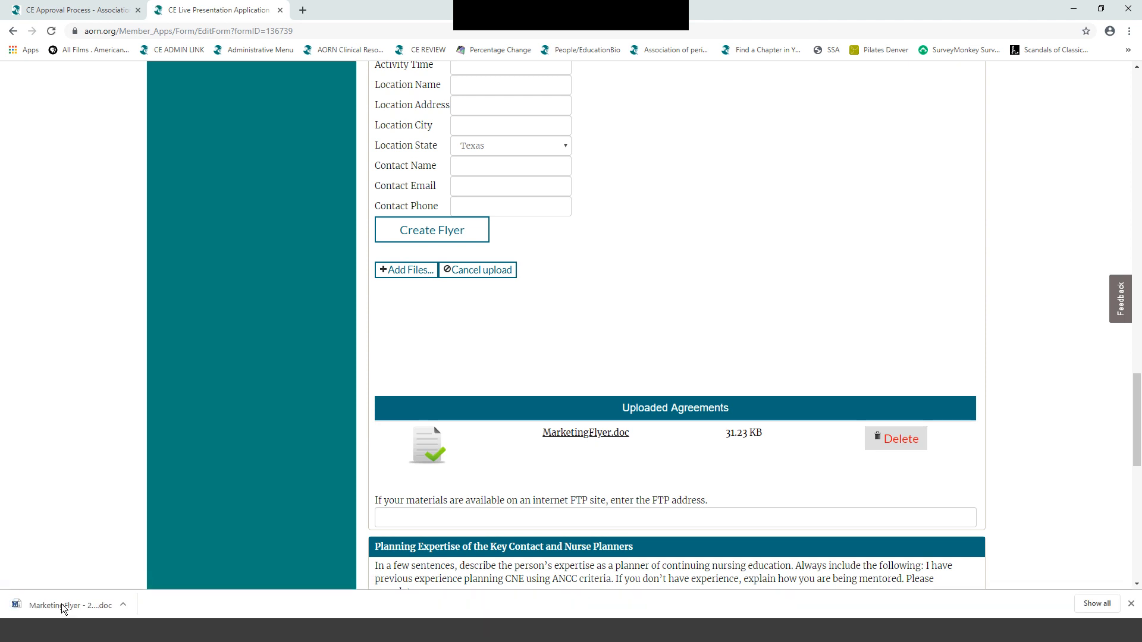
click(63, 606)
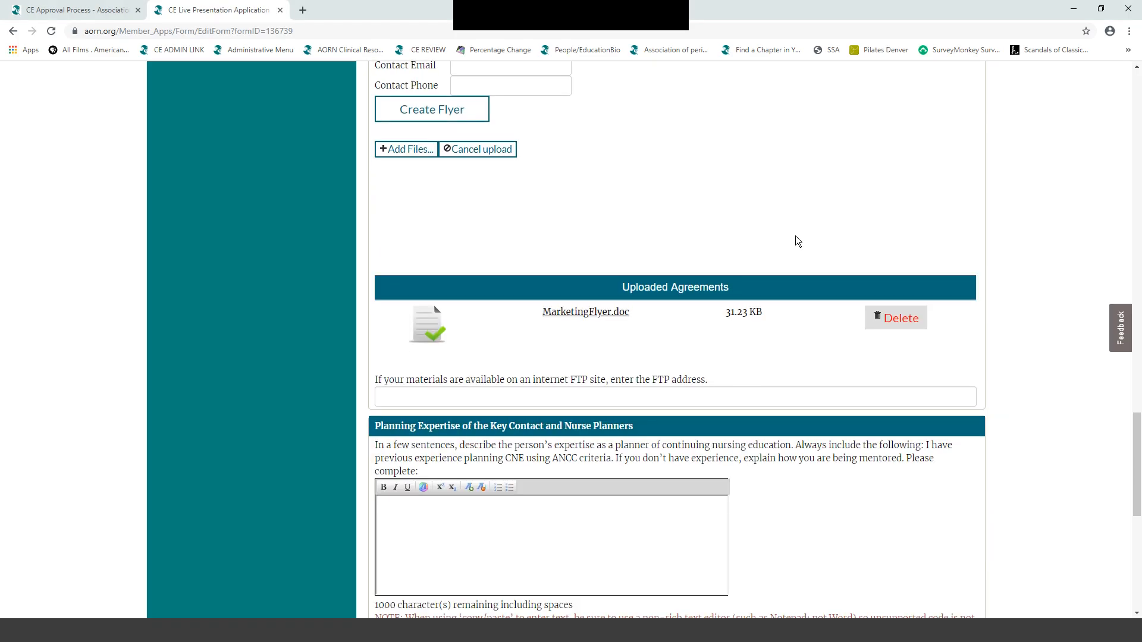
- Describe the key contact as a planning-education consultant using ANCC criteria to develop nursing education
scroll(796, 237, down, 3)
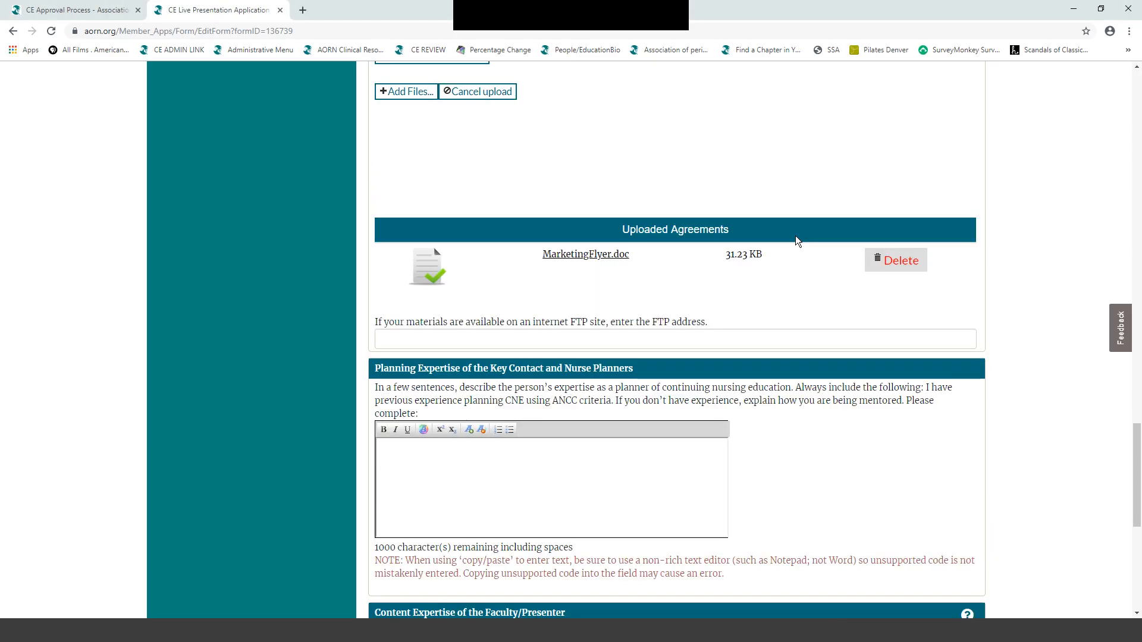
scroll(796, 241, down, 1)
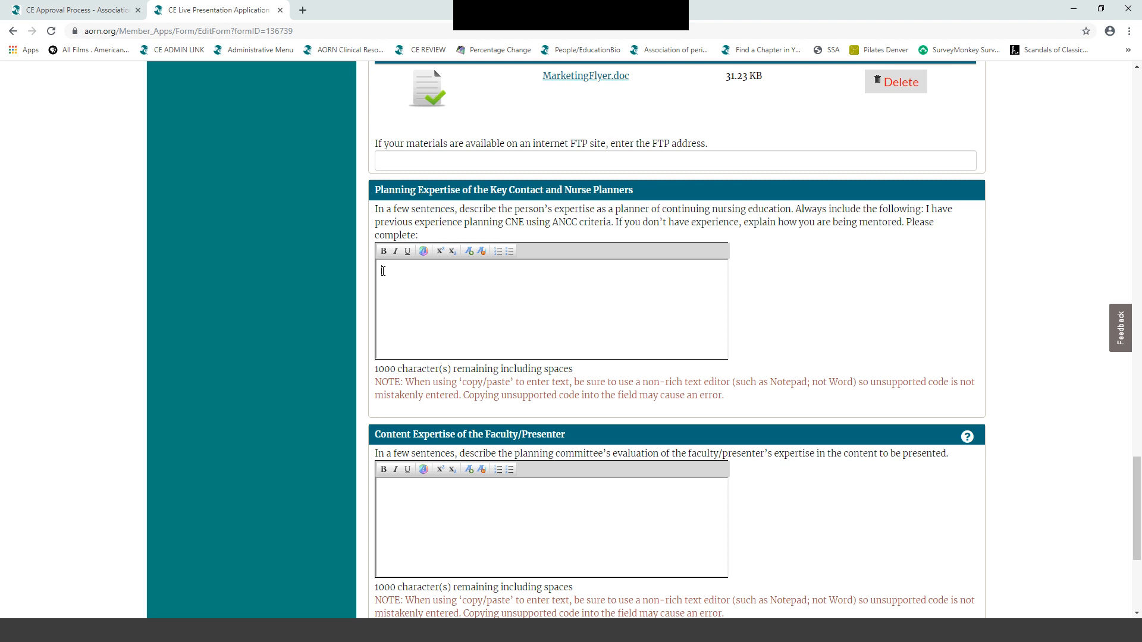
text(Renee )
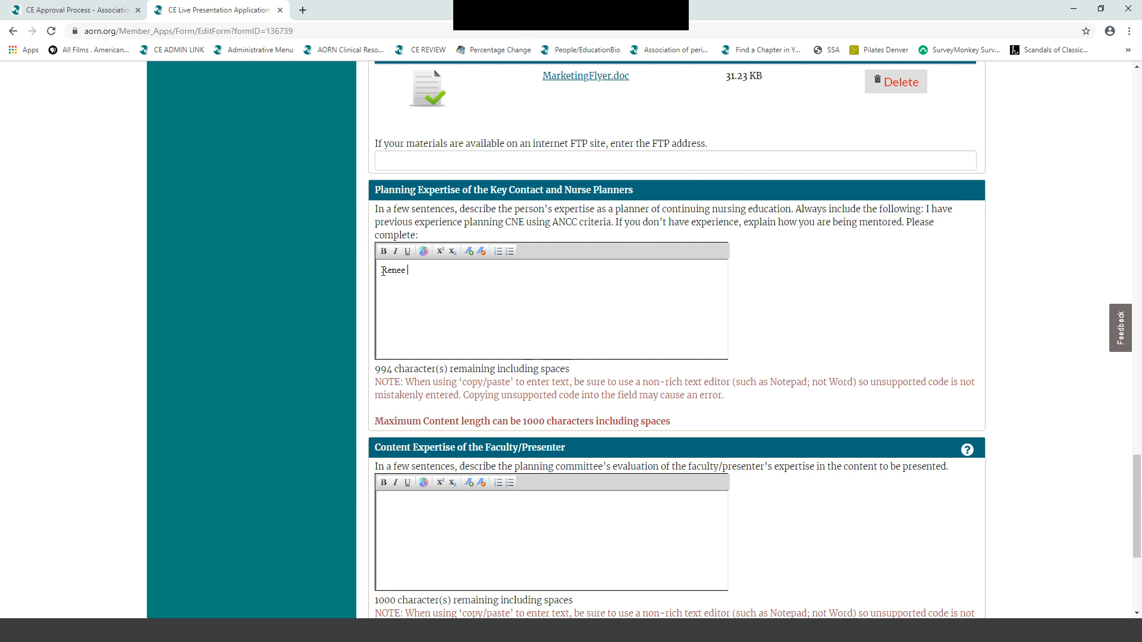
text(is a consultant)
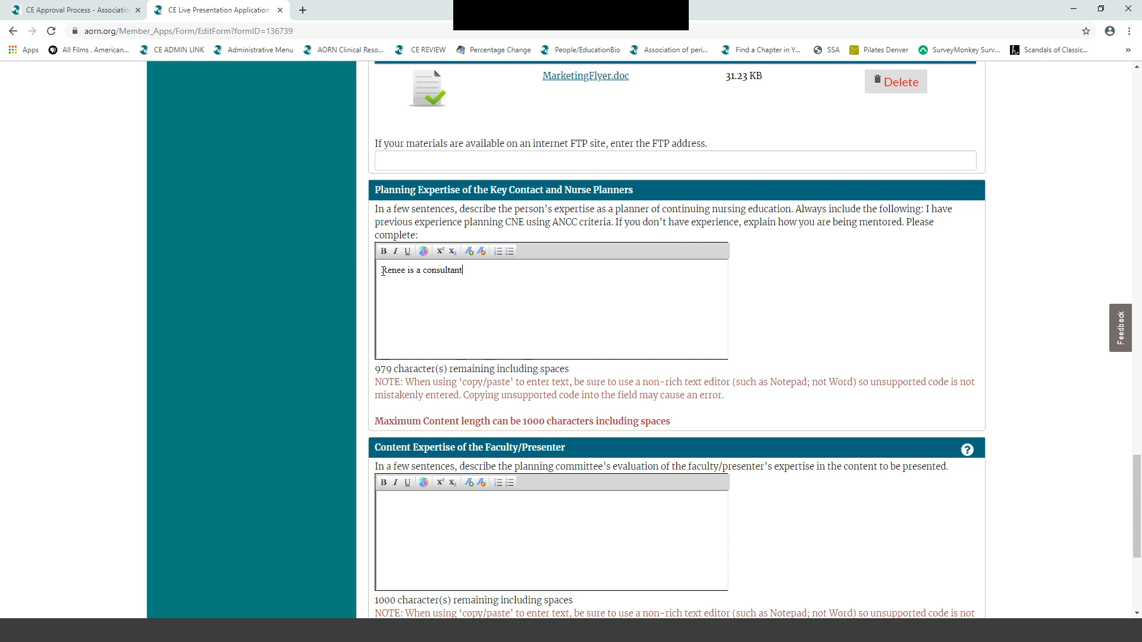
text( in plan)
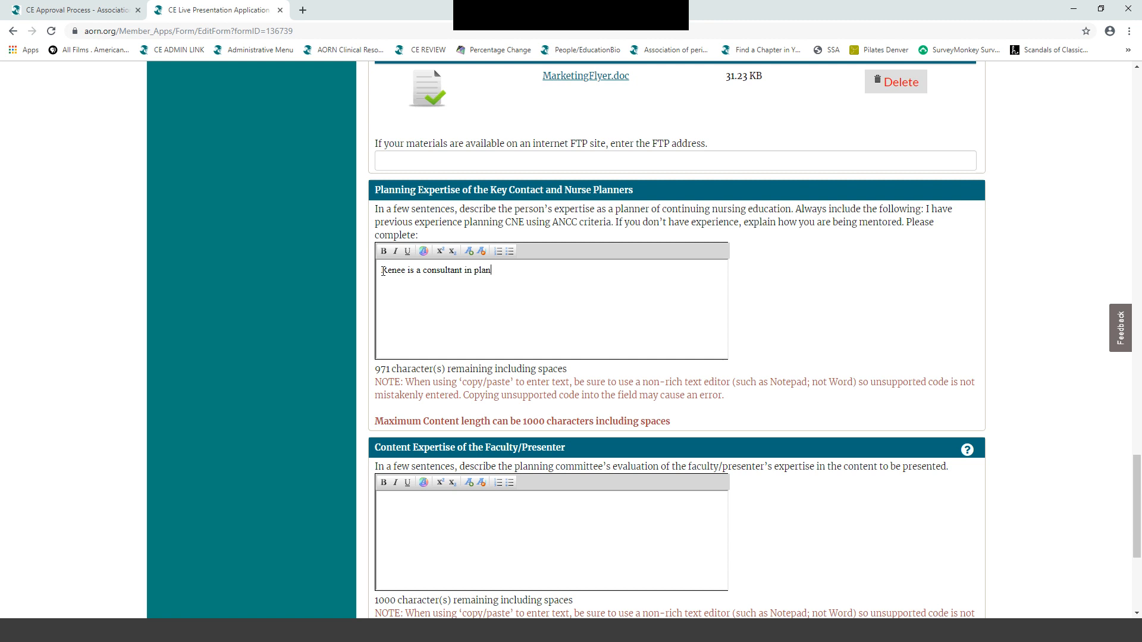
text(ning ed)
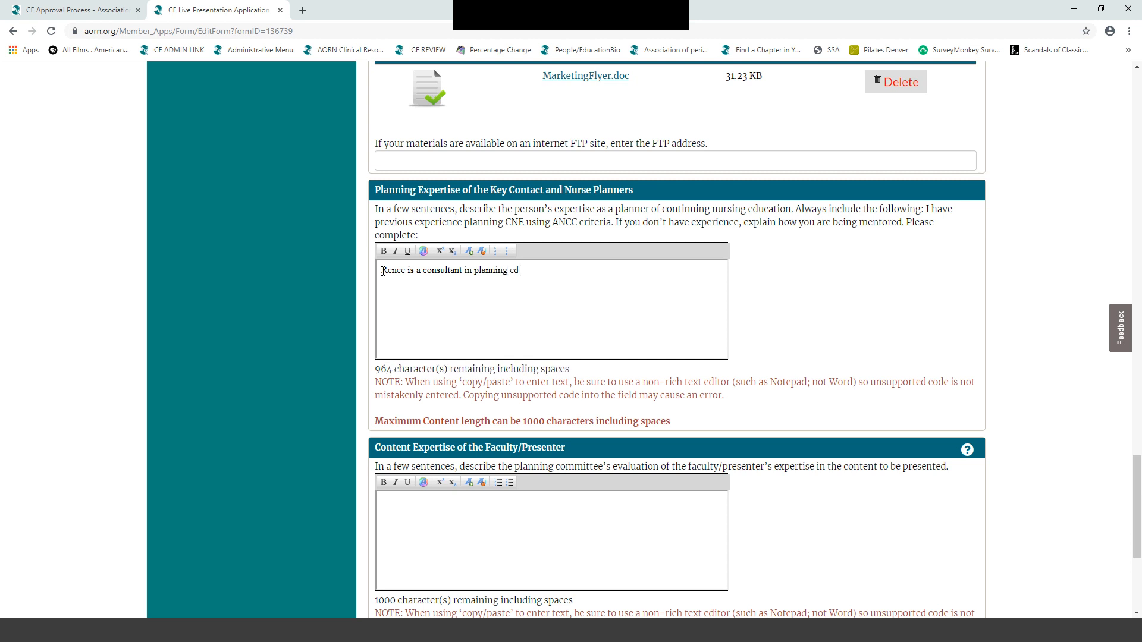
text(ucation with)
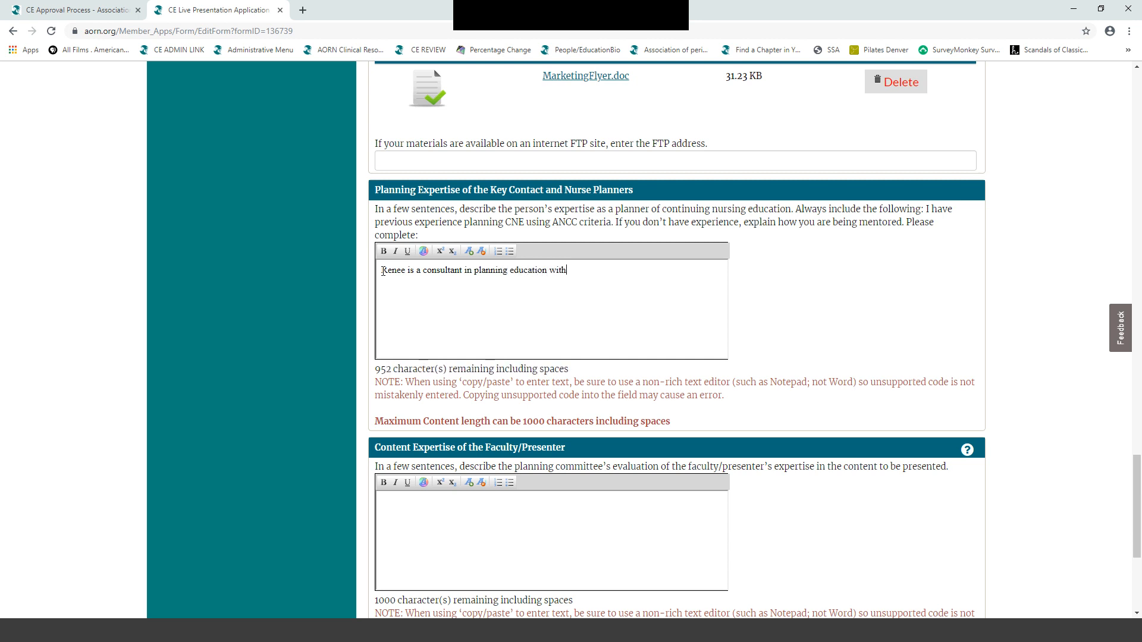
text( expertise in using)
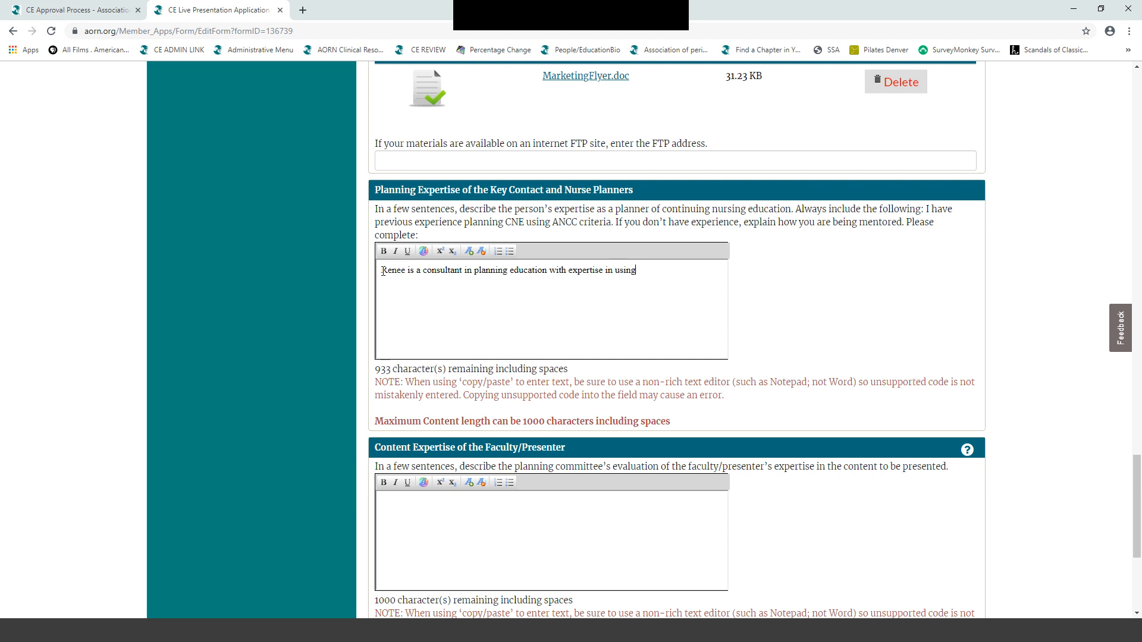
text( ANCC cr)
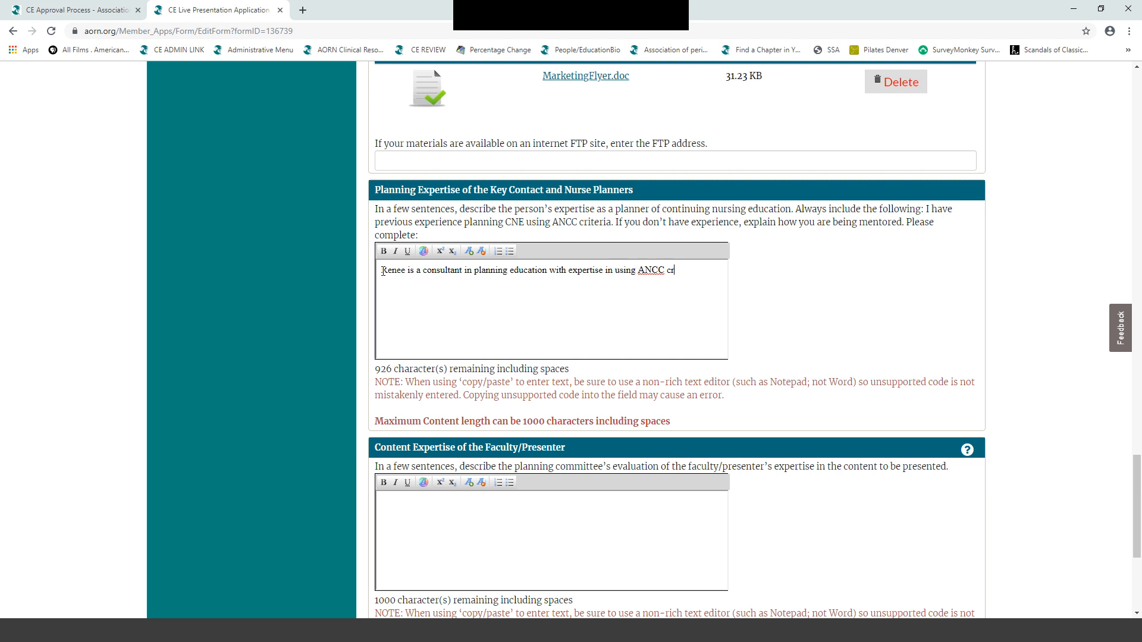
text(iteria to de)
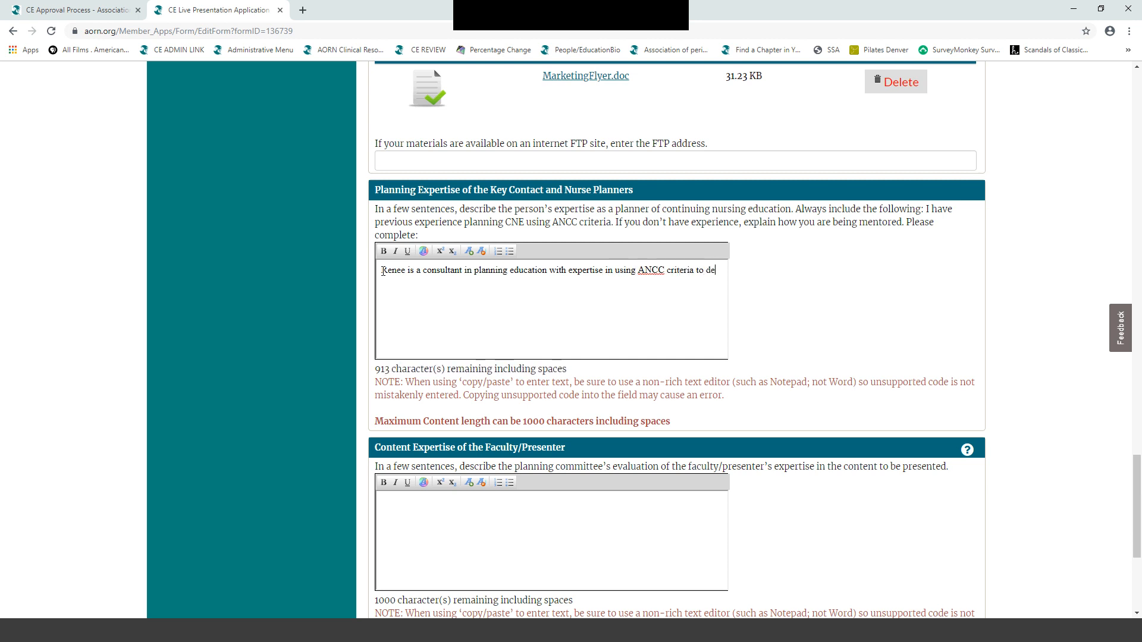
text(fin)
key(BackSpace)
key(BackSpace)
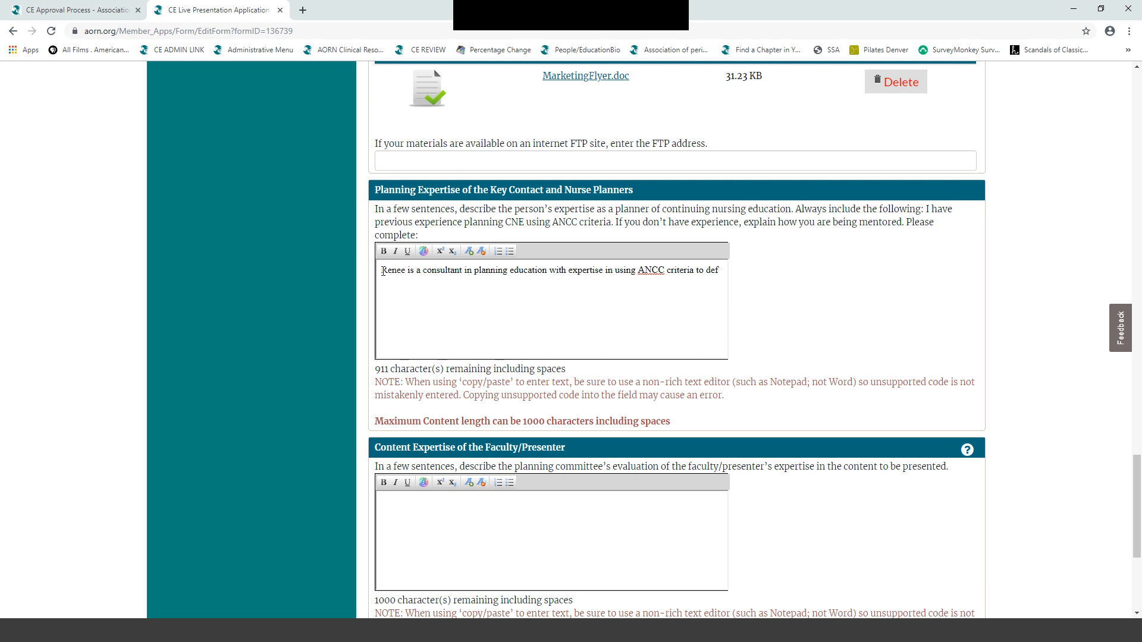
key(BackSpace)
text(velop nu)
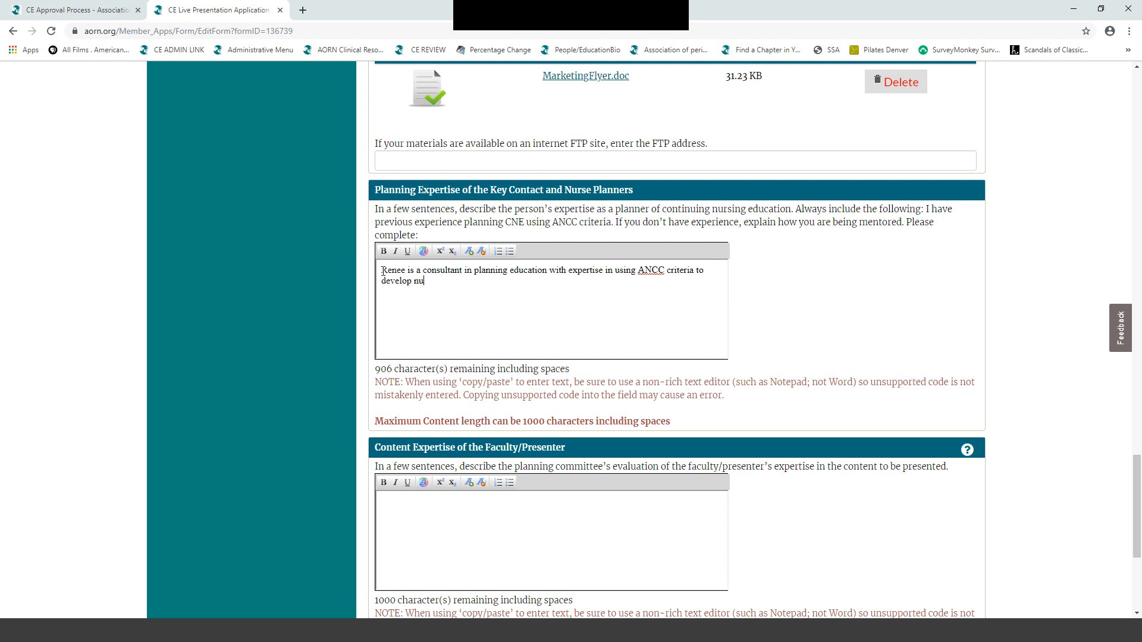
text(rsing edu)
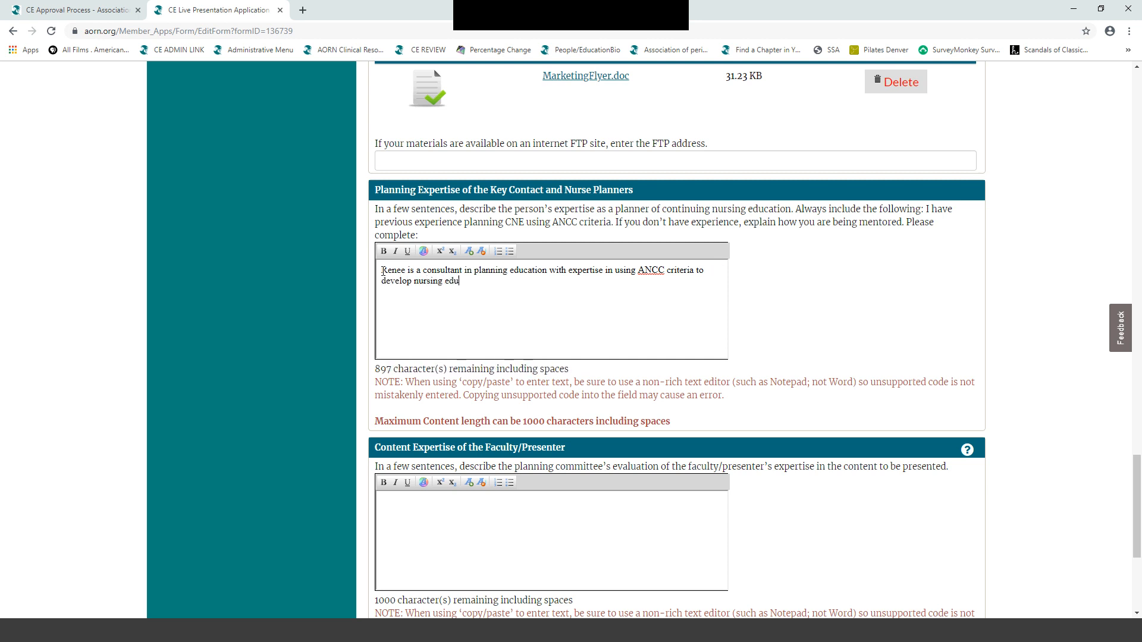
text(cation.)
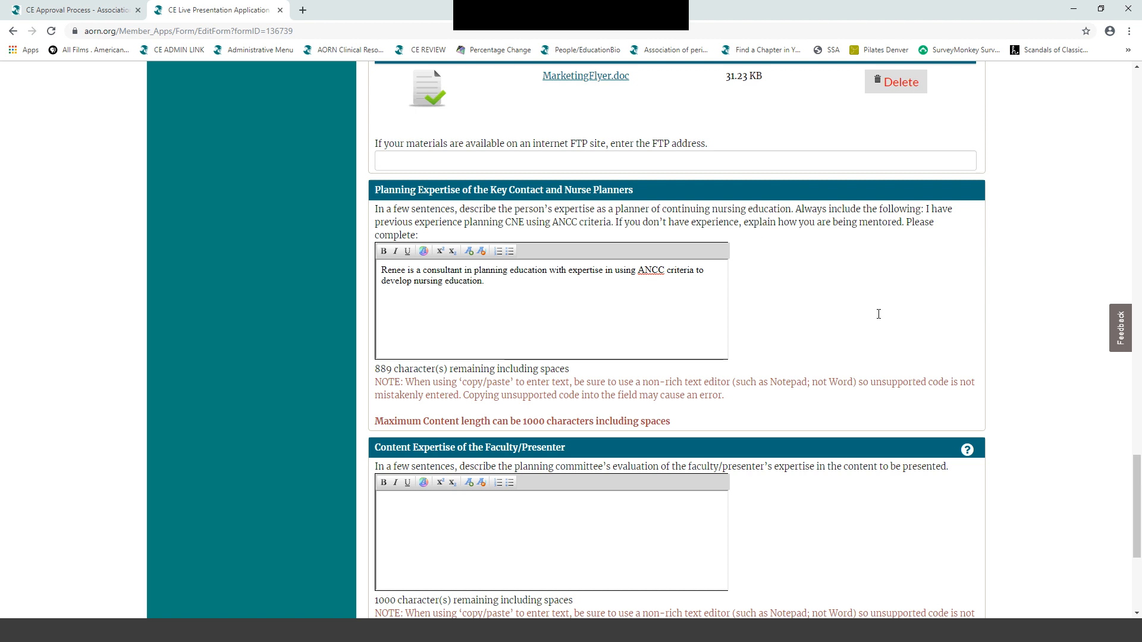
- Describe the presenter's generational aging programs for students, staff nurses and healthcare organizations, and the committee's attendance
scroll(878, 315, down, 4)
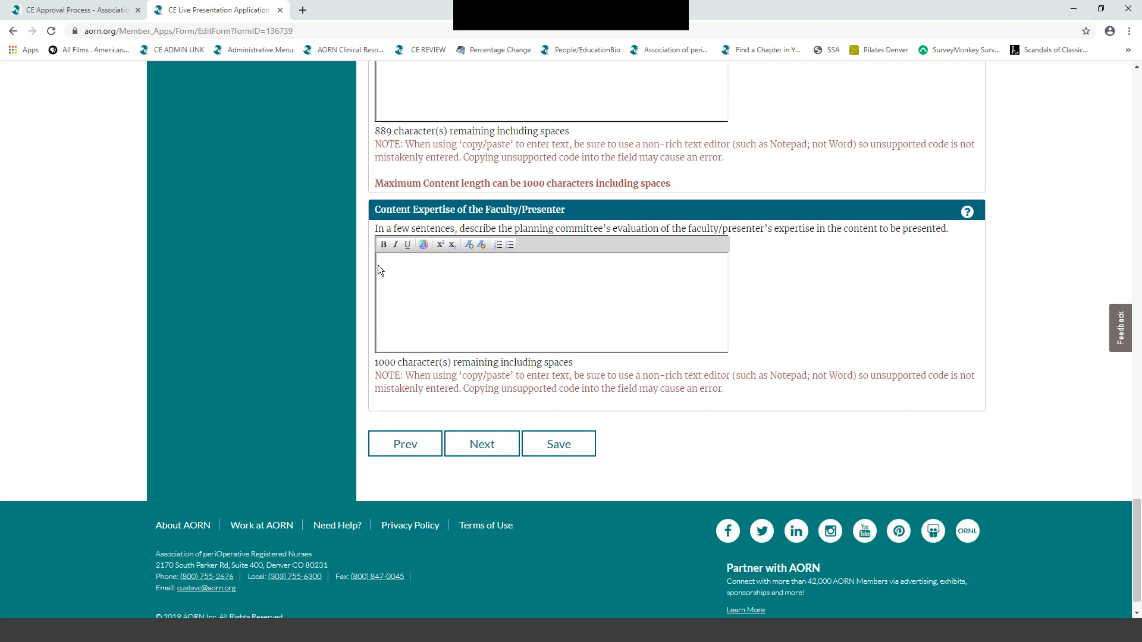
click(383, 266)
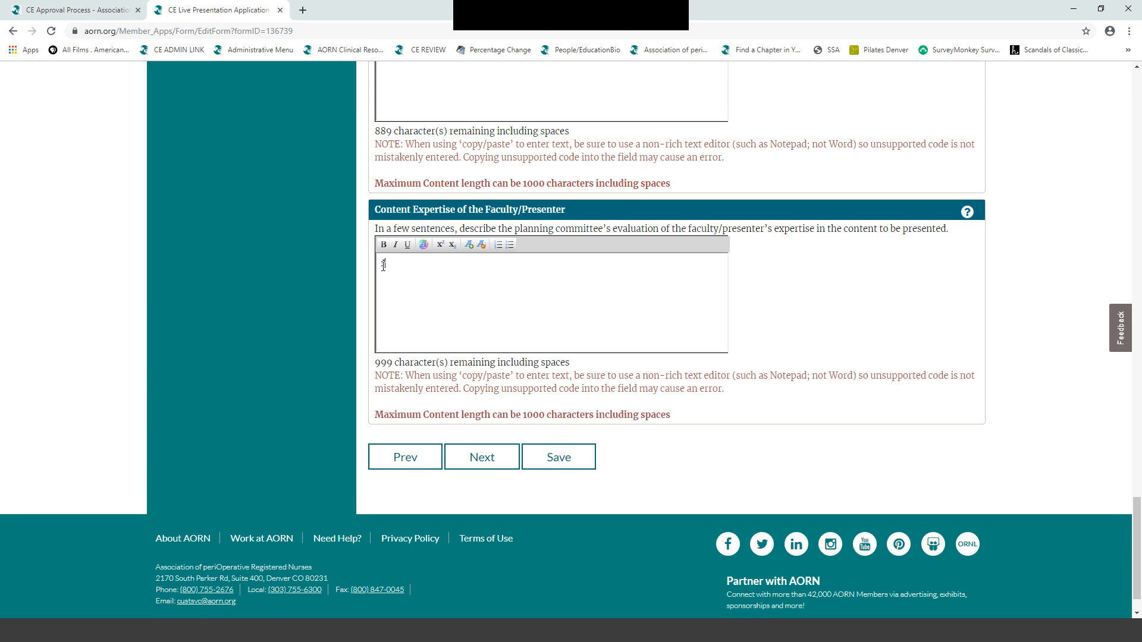
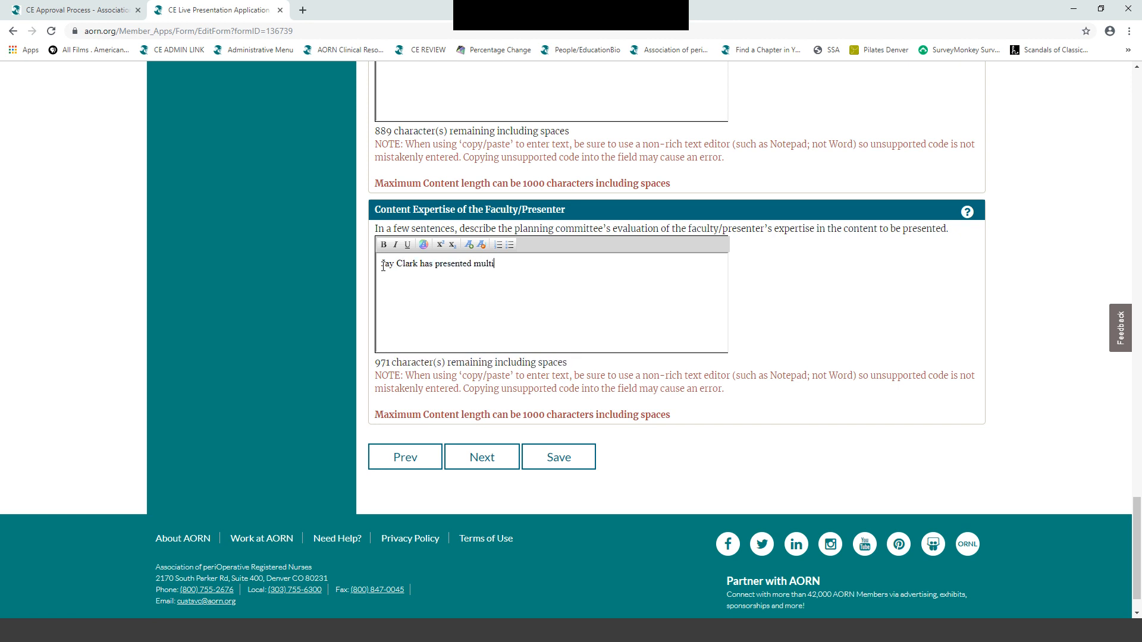
text(ple progr)
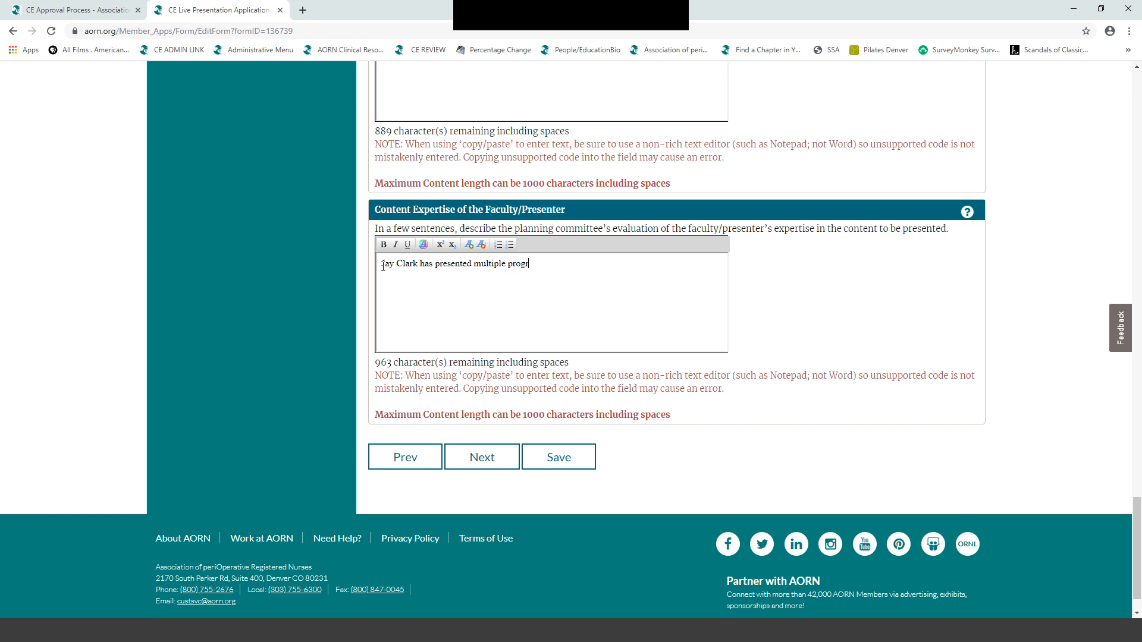
text(ams in generational agenc)
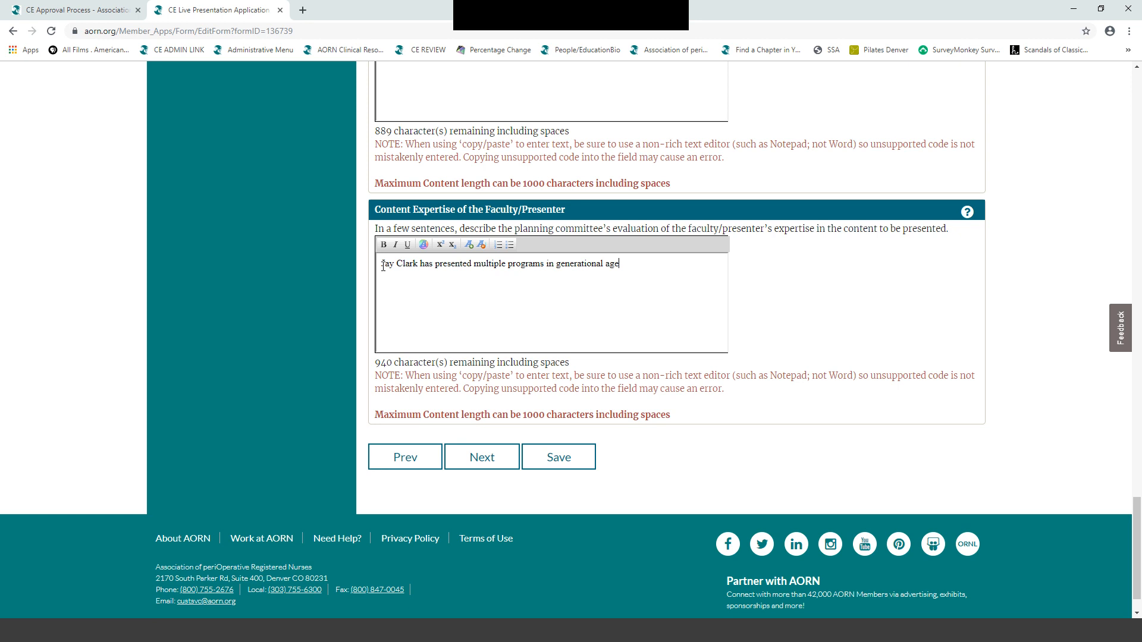
key(BackSpace)
key(BackSpace)
key(BackSpace)
text(ing to students that)
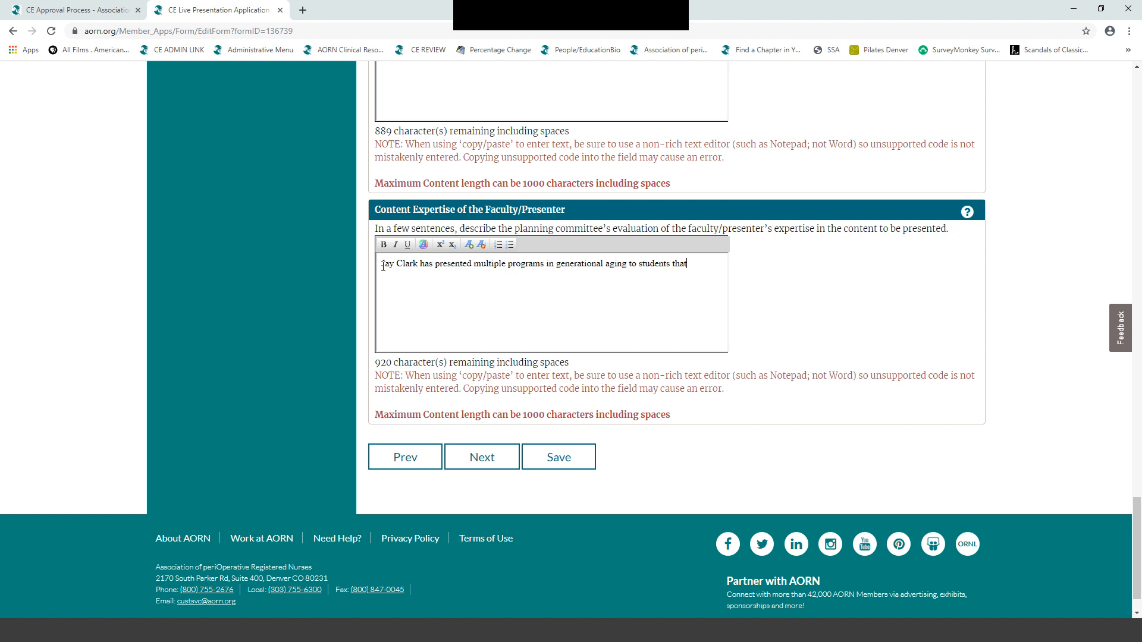
key(BackSpace)
key(BackSpace)
key(BackSpace)
key(BackSpace)
text(, staf)
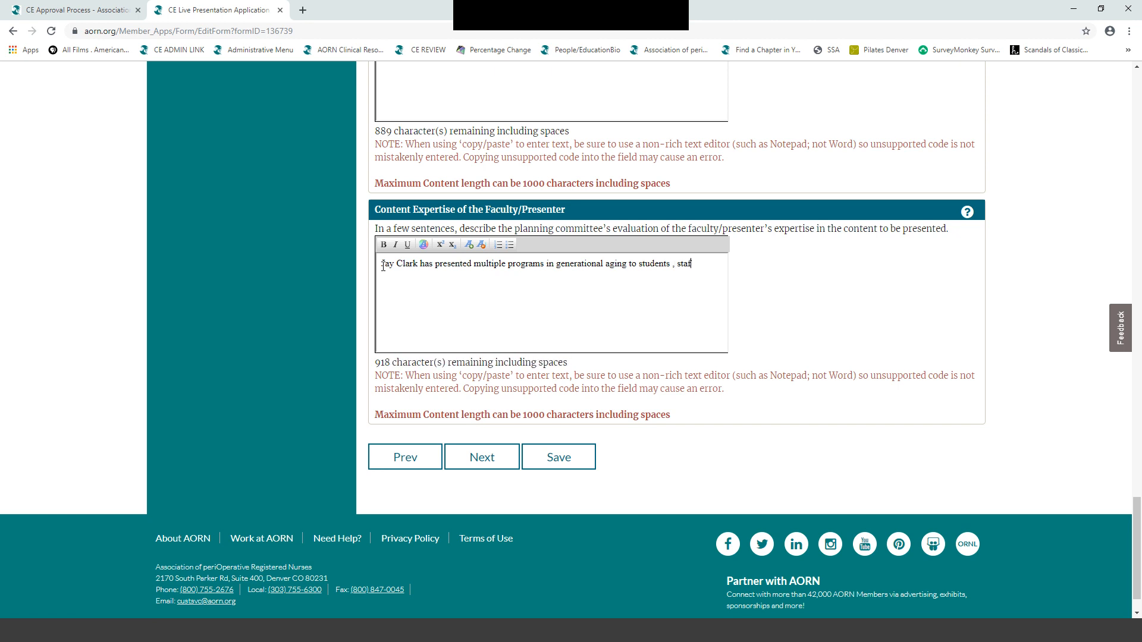
text(f nurses and )
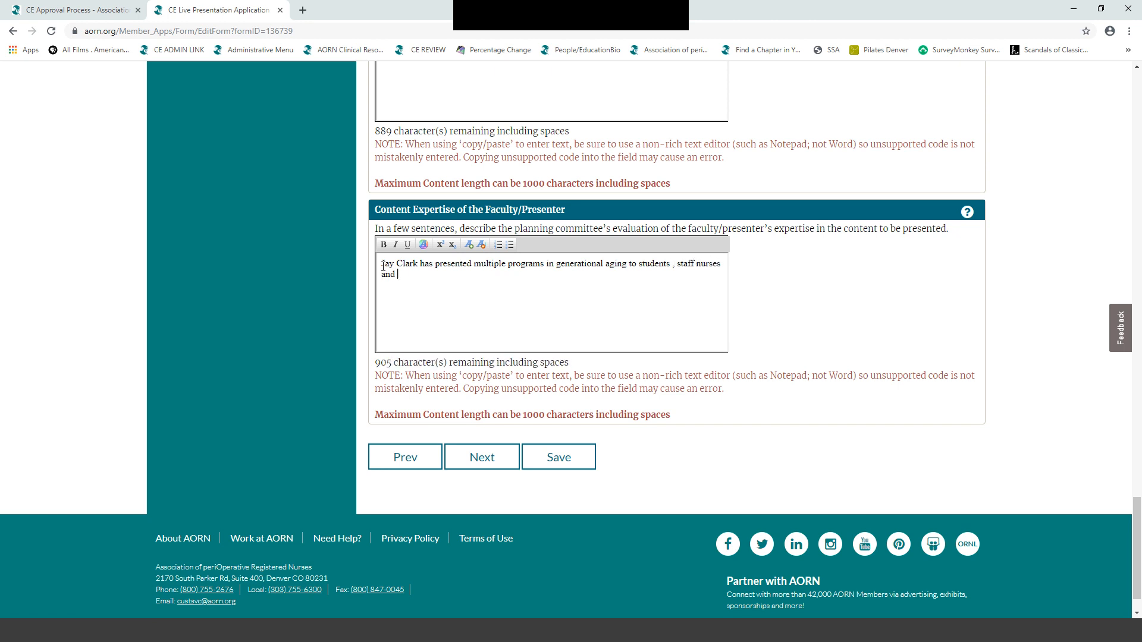
text(other healthcare )
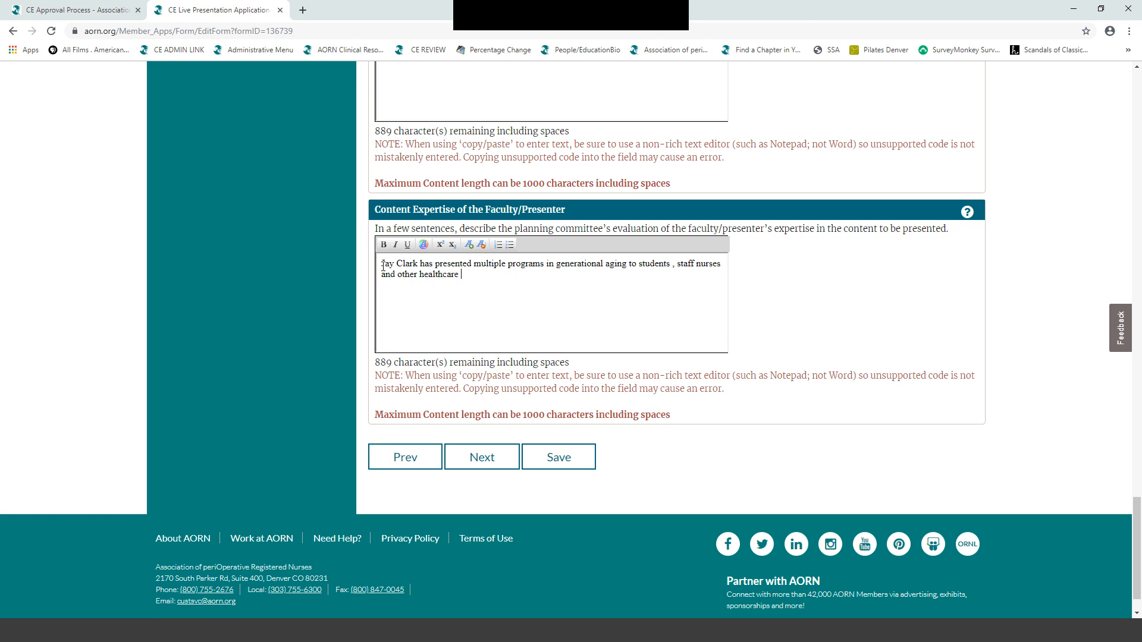
text(organizaion)
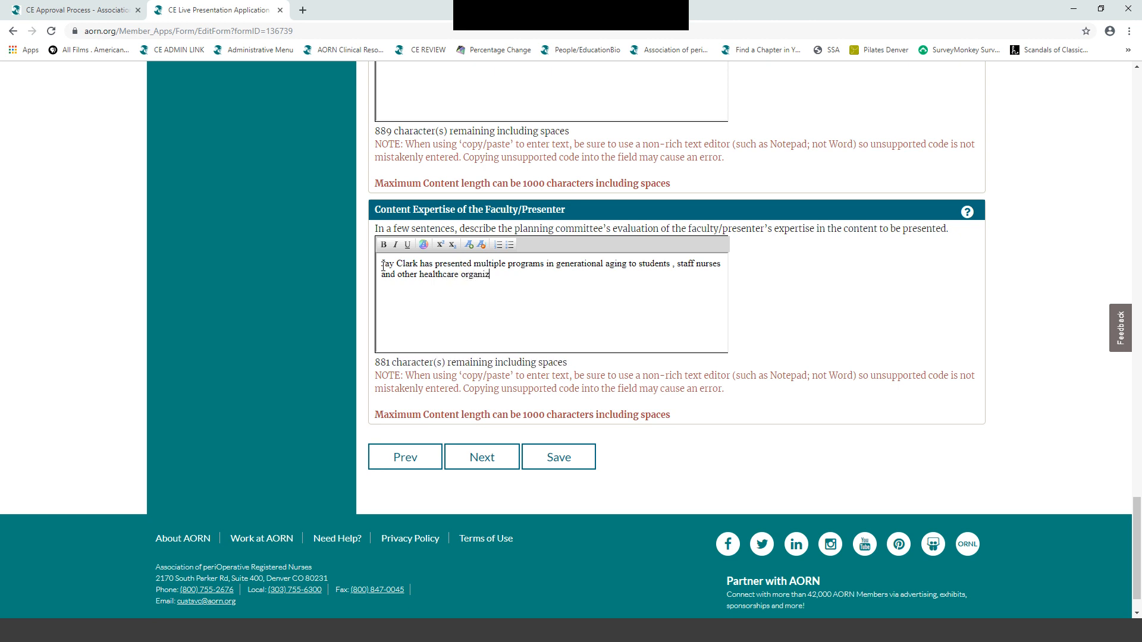
key(BackSpace)
key(BackSpace)
key(BackSpace)
text(tions)
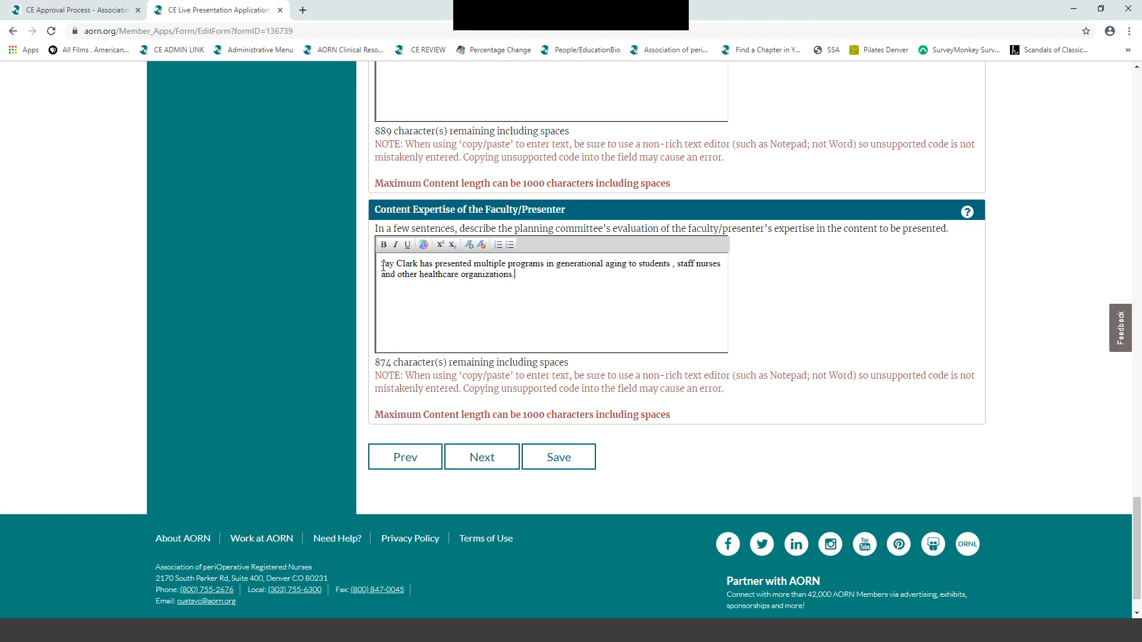
text(and the planning committee has been)
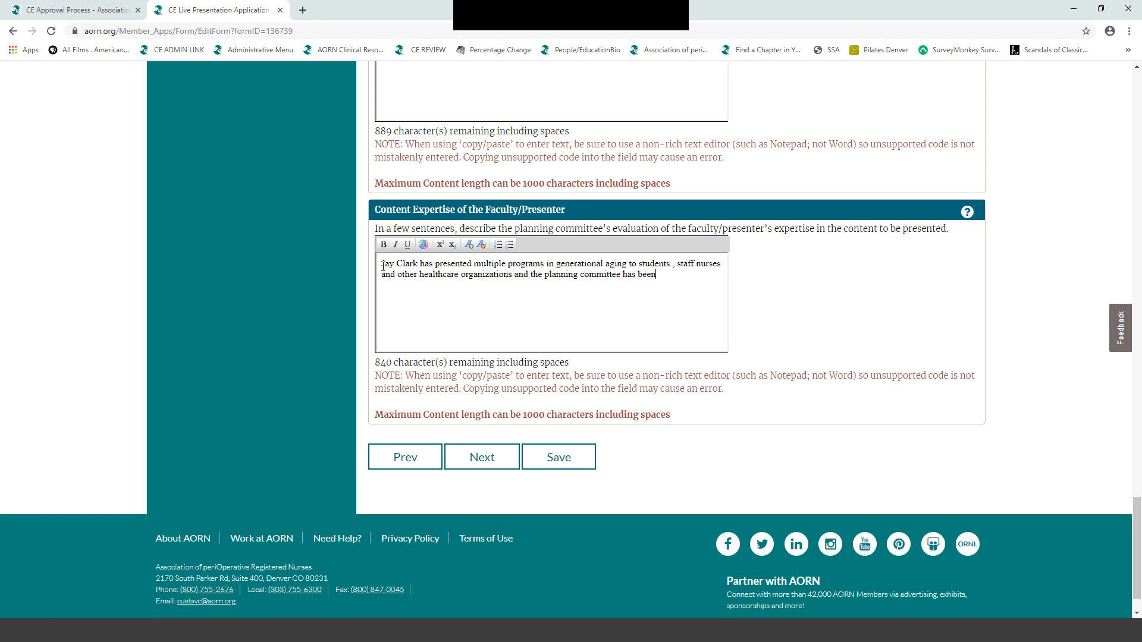
text( in attendance )
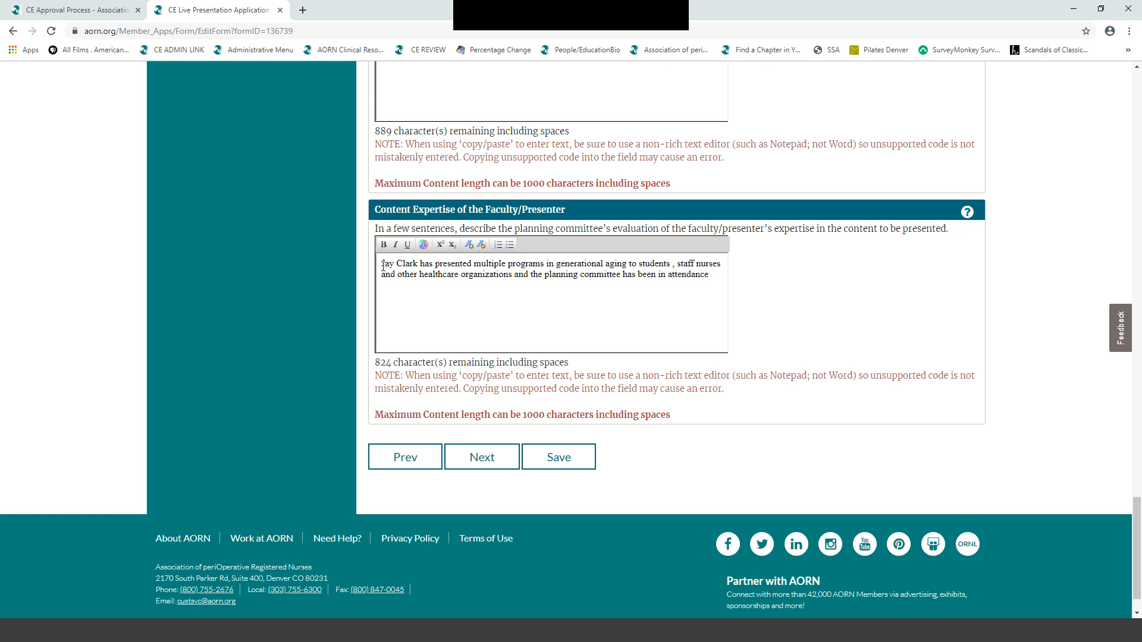
text( in )
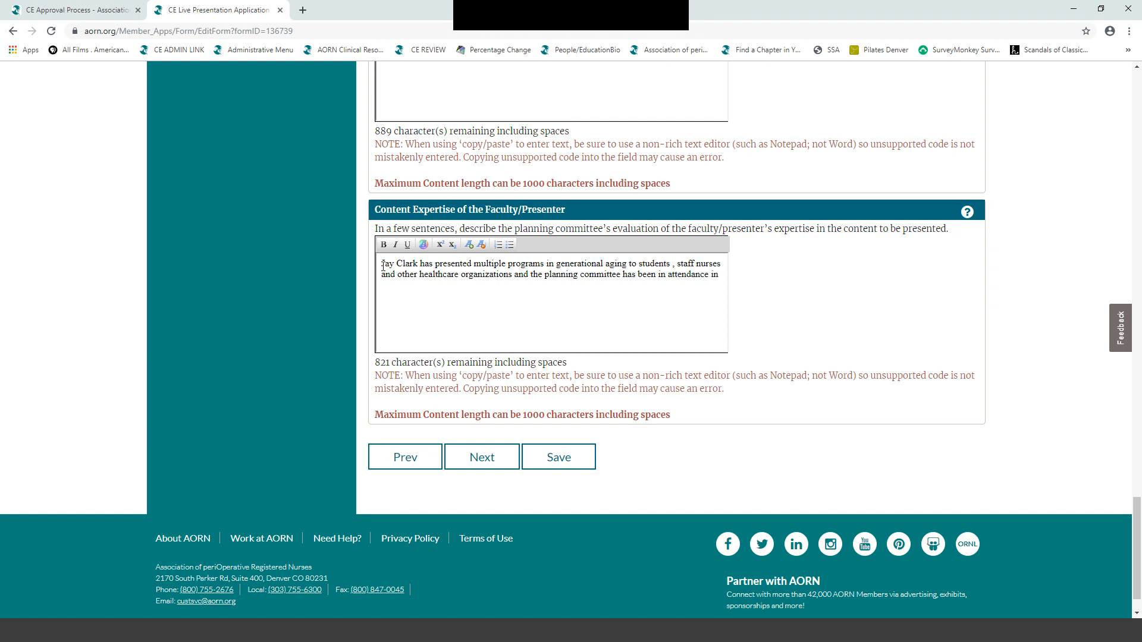
text(these presentations a)
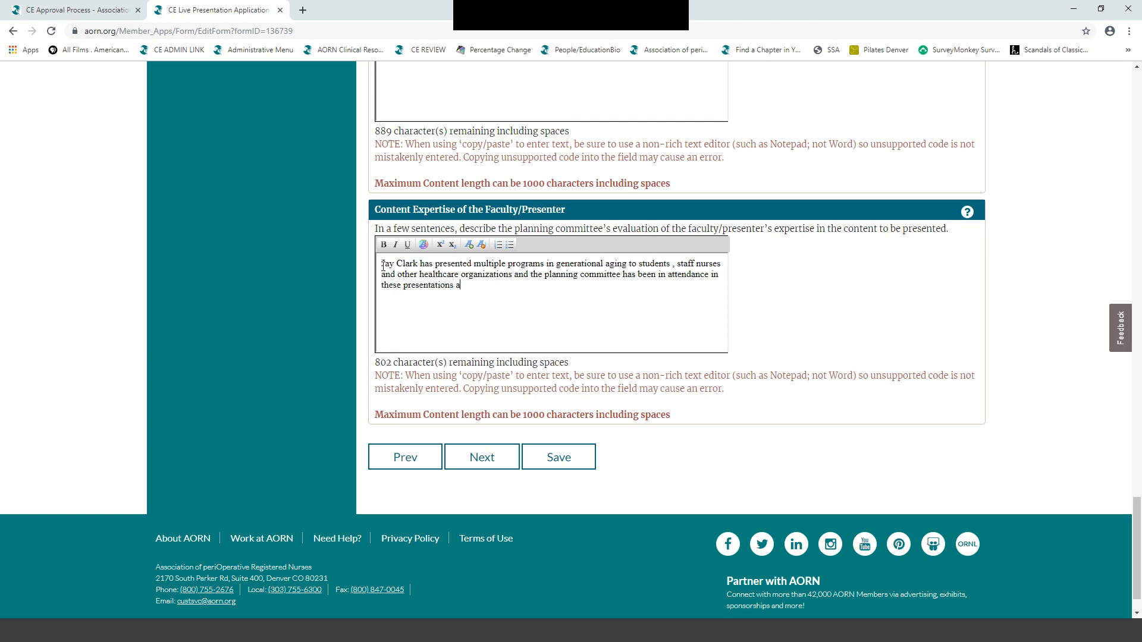
text(nd have revie)
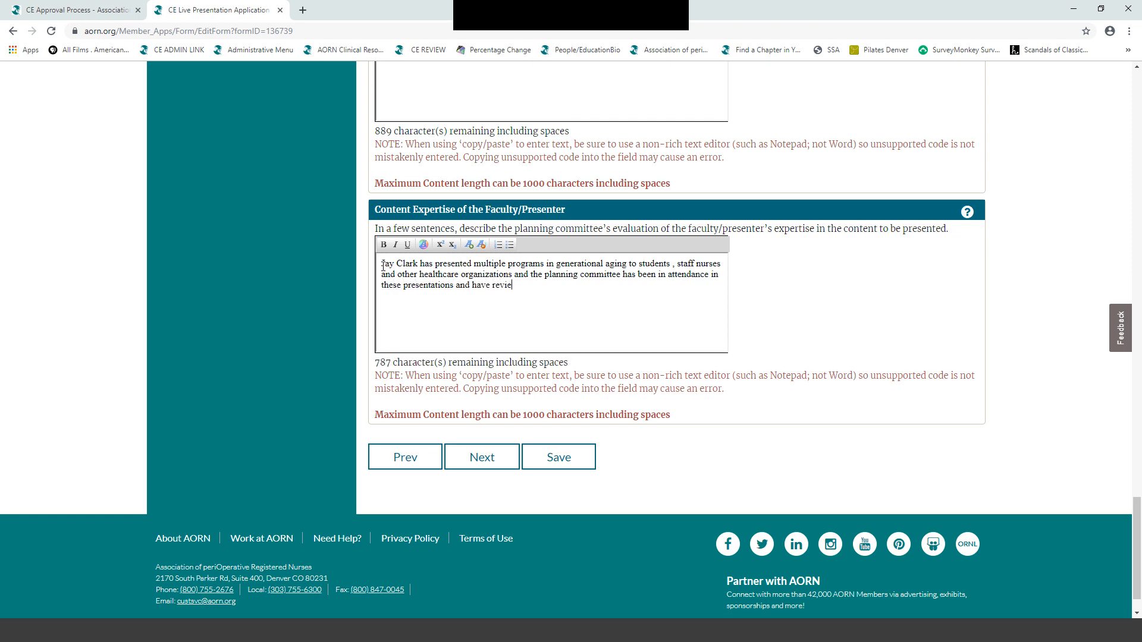
text(wed his CV.)
scroll(629, 309, down, 1)
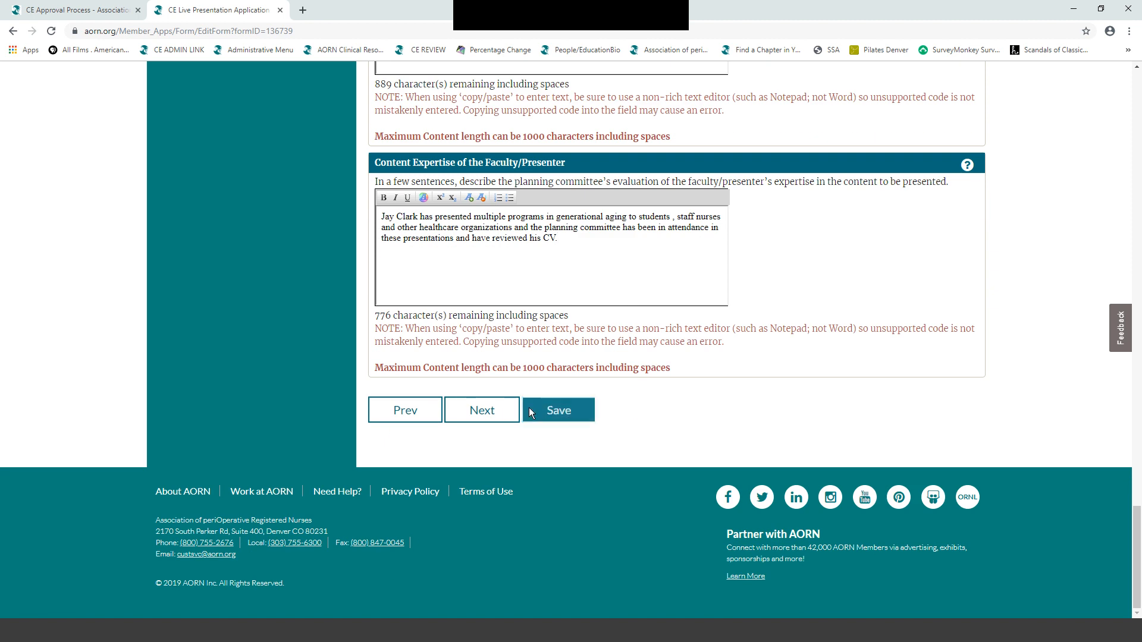
- Record that the activity has no commercial support and proceed to the Disclosures page
click(483, 412)
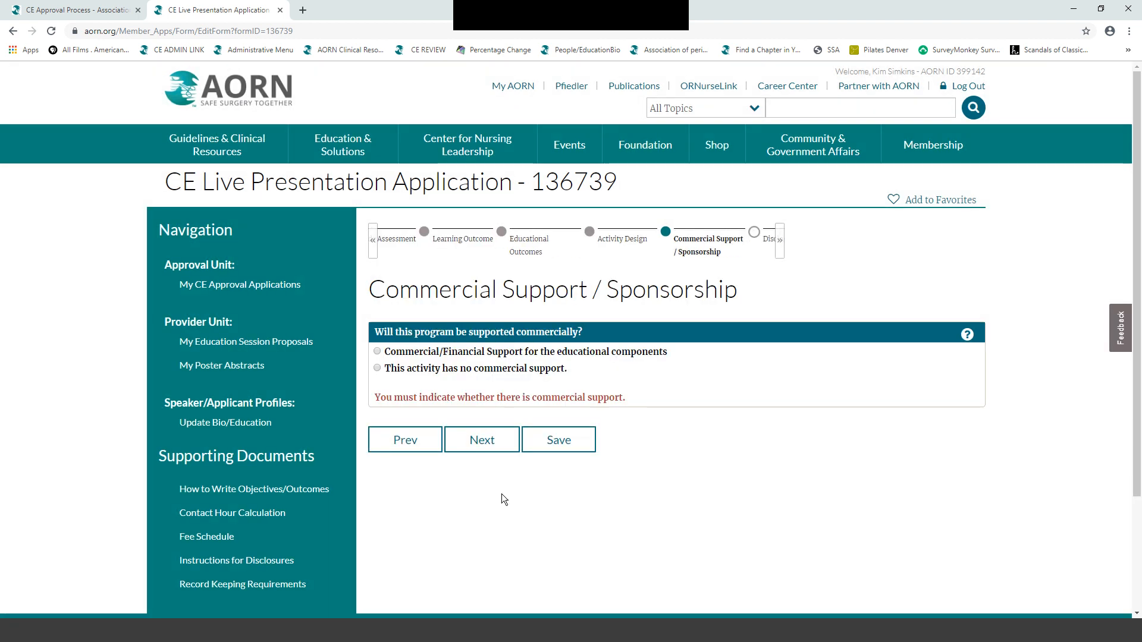
scroll(501, 493, down, 2)
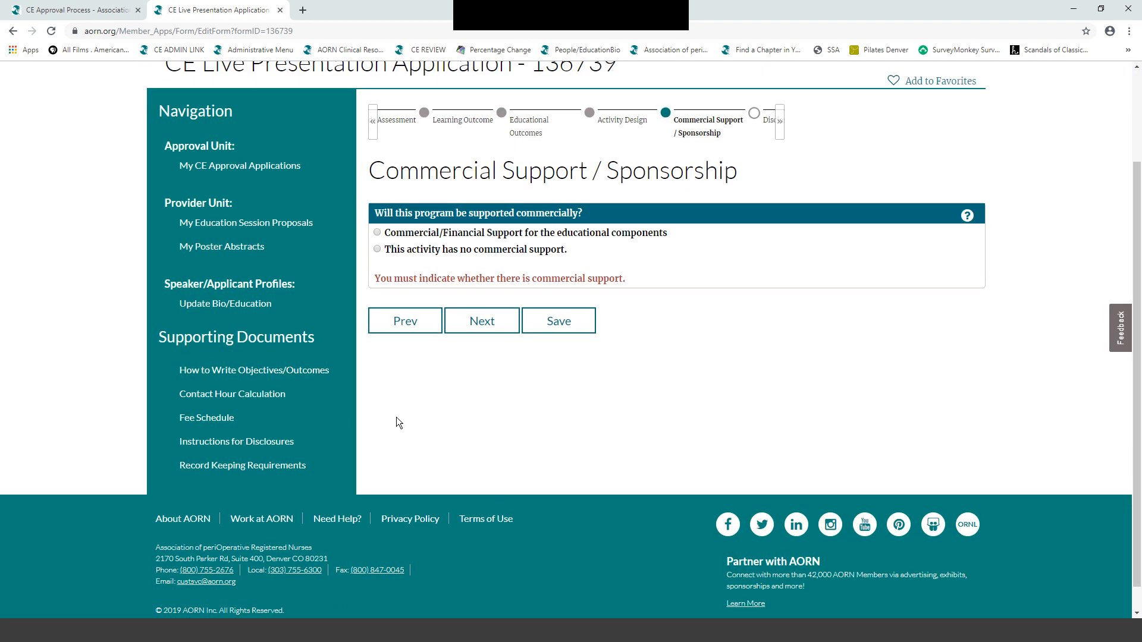
click(377, 250)
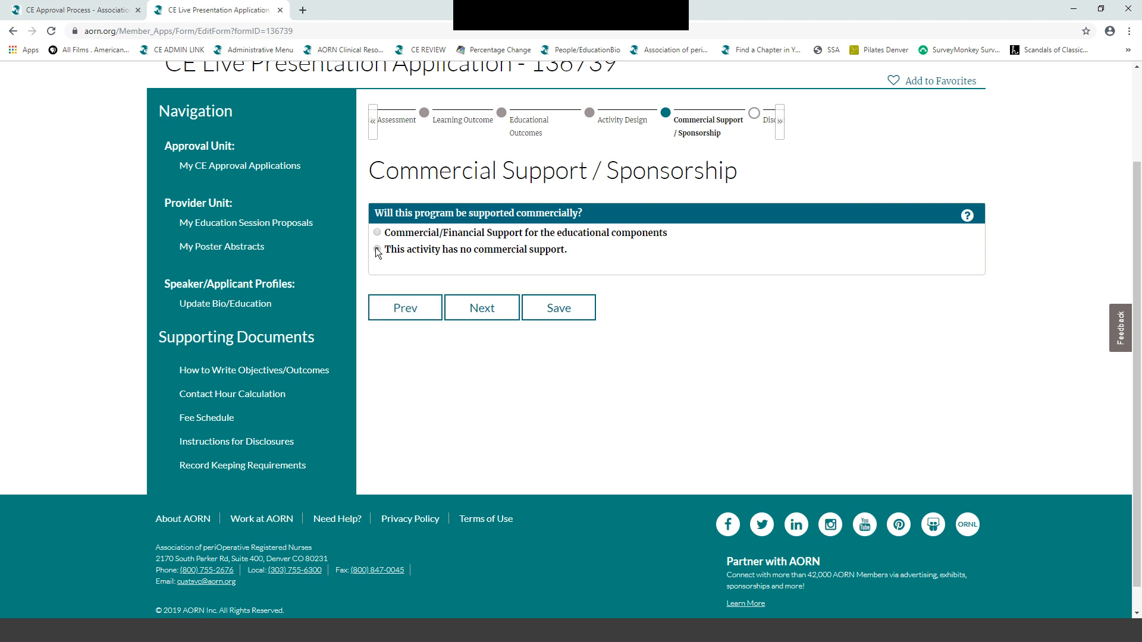
click(480, 309)
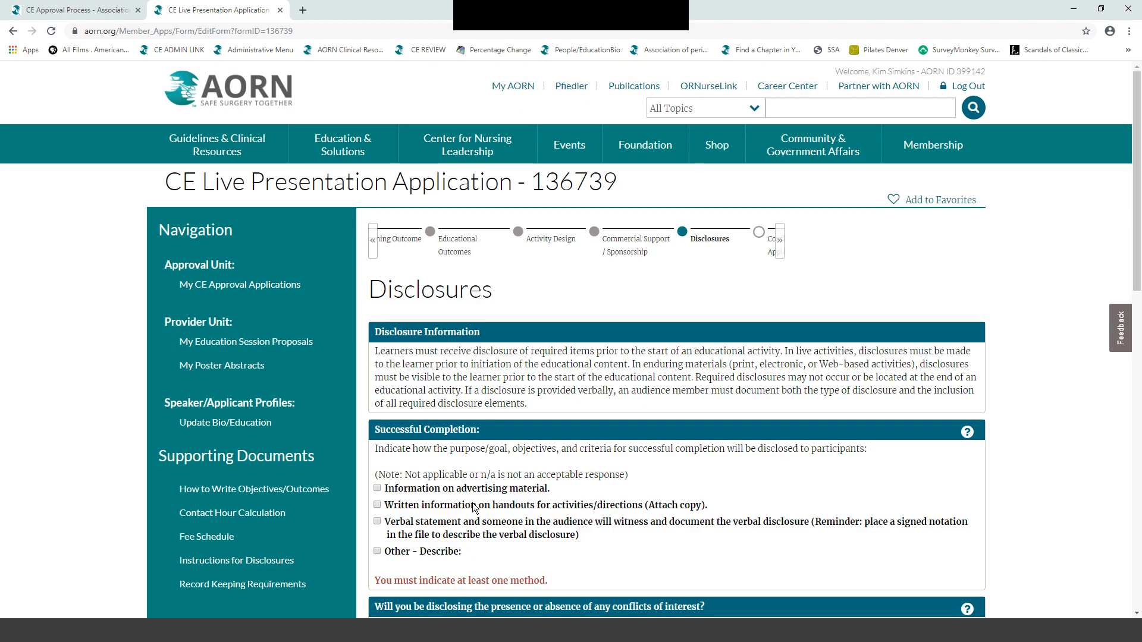
- Disclose completion criteria via advertising material and witnessed verbal statement, with no conflict-of-interest disclosures
scroll(472, 508, down, 5)
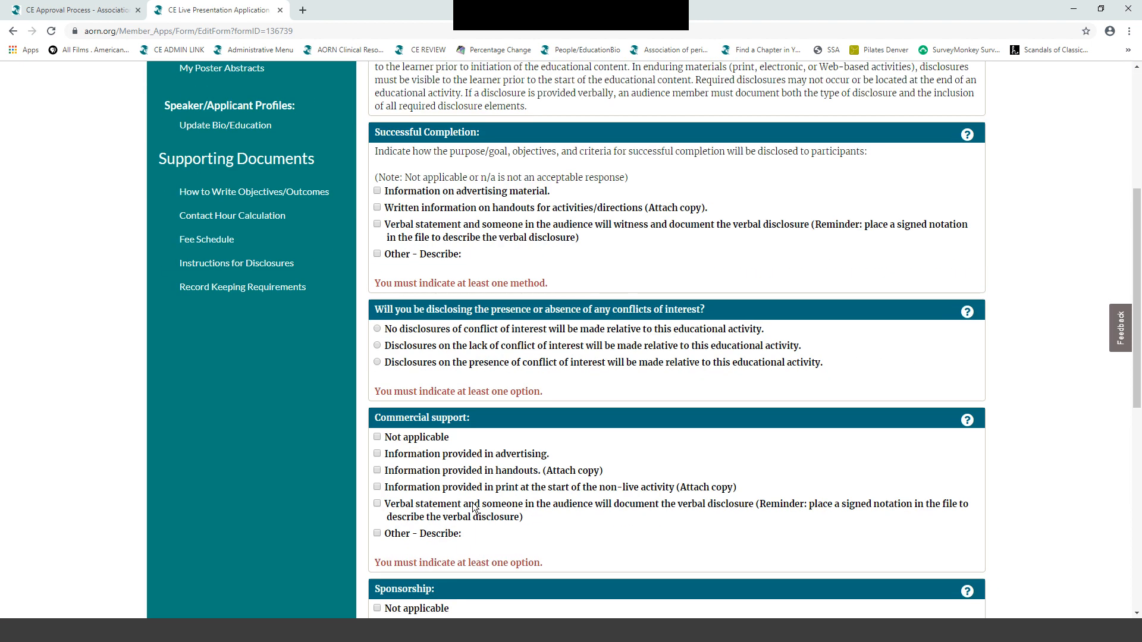
scroll(474, 508, up, 1)
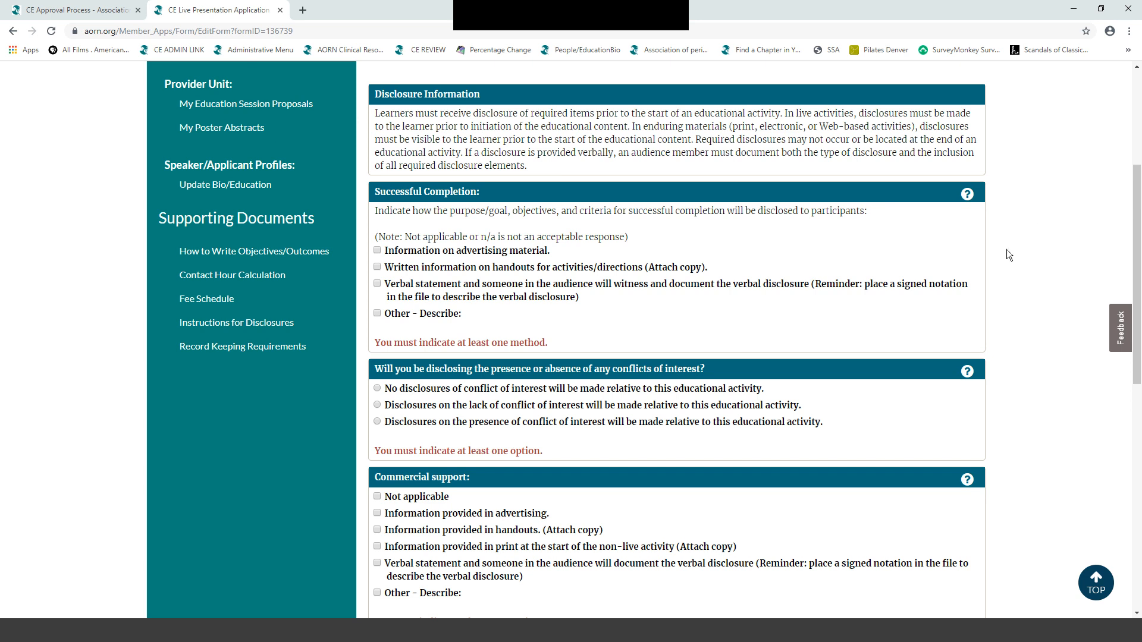
click(377, 252)
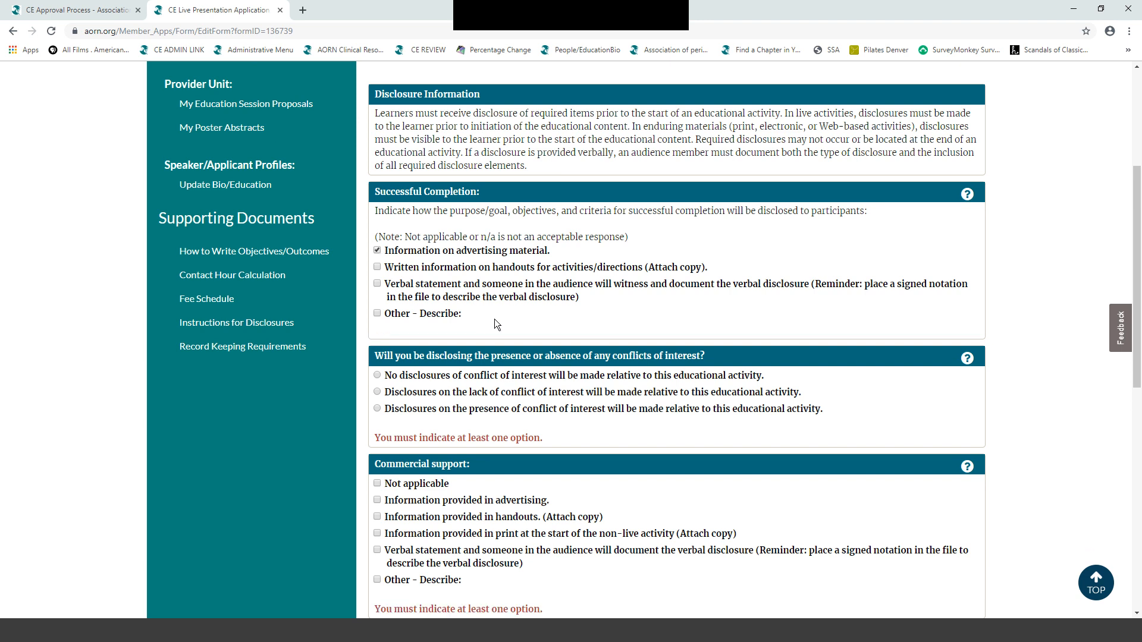
click(378, 285)
scroll(669, 304, down, 2)
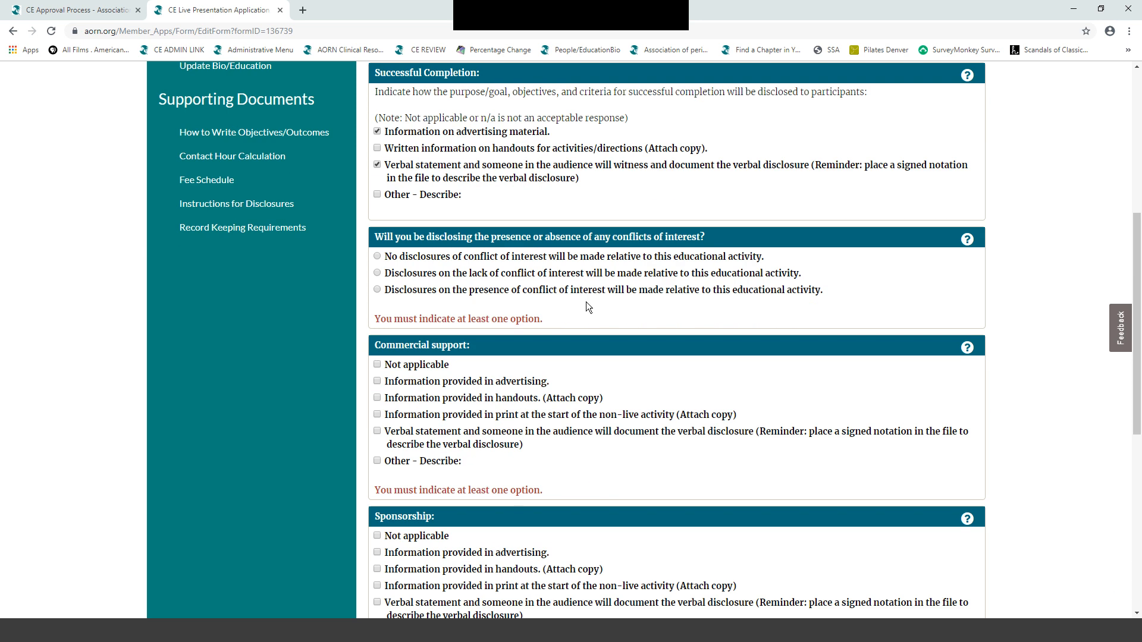
click(376, 256)
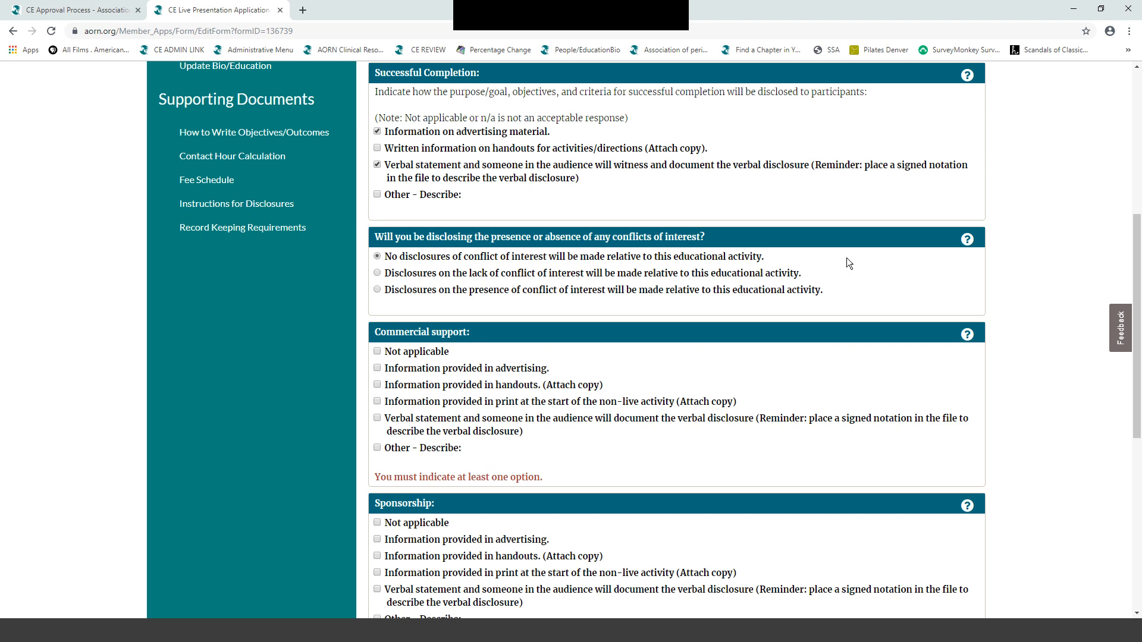
scroll(847, 258, down, 2)
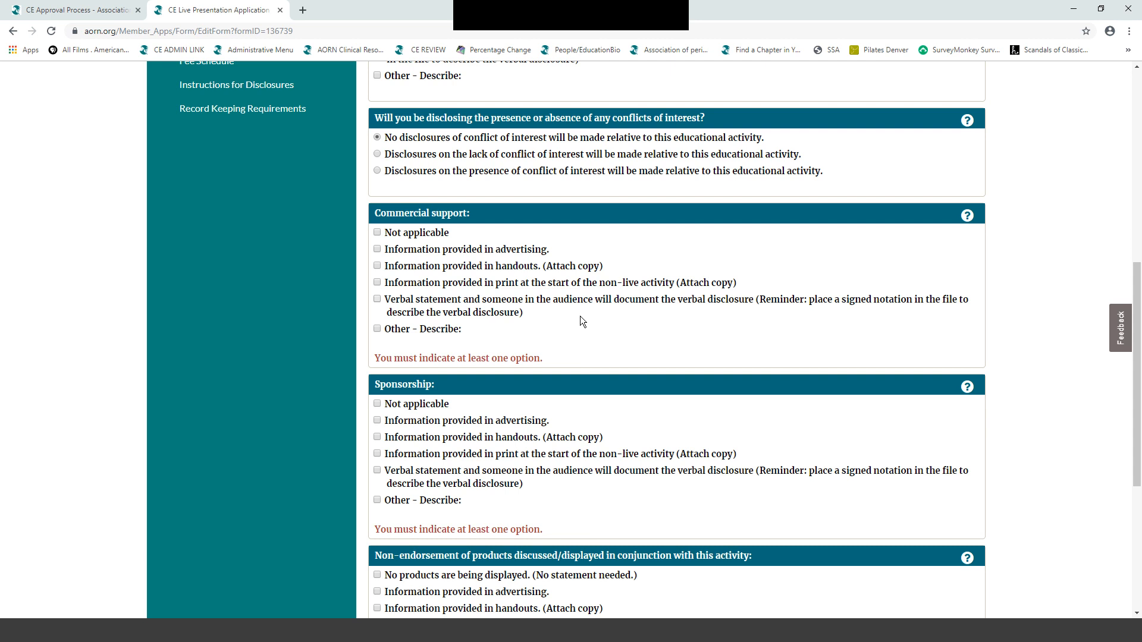
- Mark commercial support and sponsorship Not applicable, state no products displayed, and continue
click(378, 232)
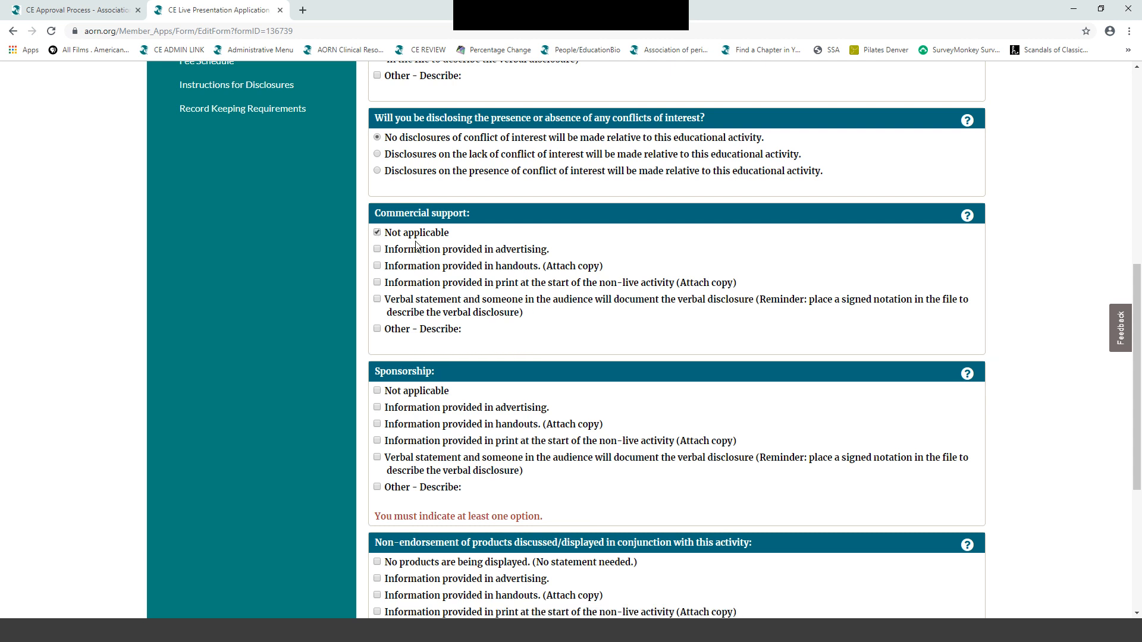
scroll(669, 280, down, 1)
scroll(669, 274, down, 3)
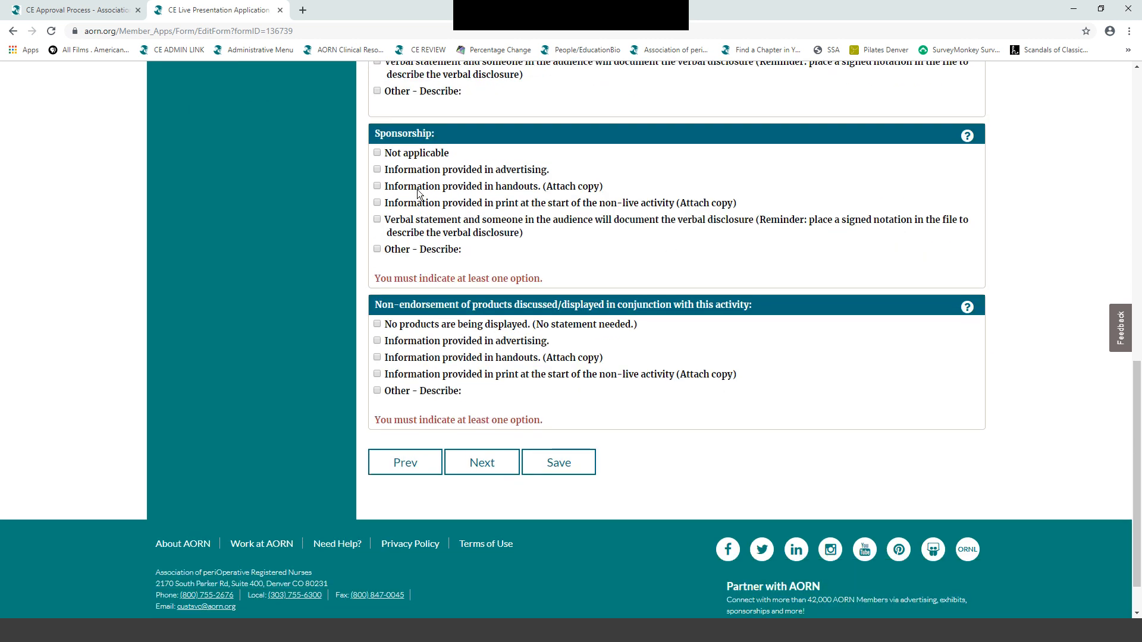
click(376, 153)
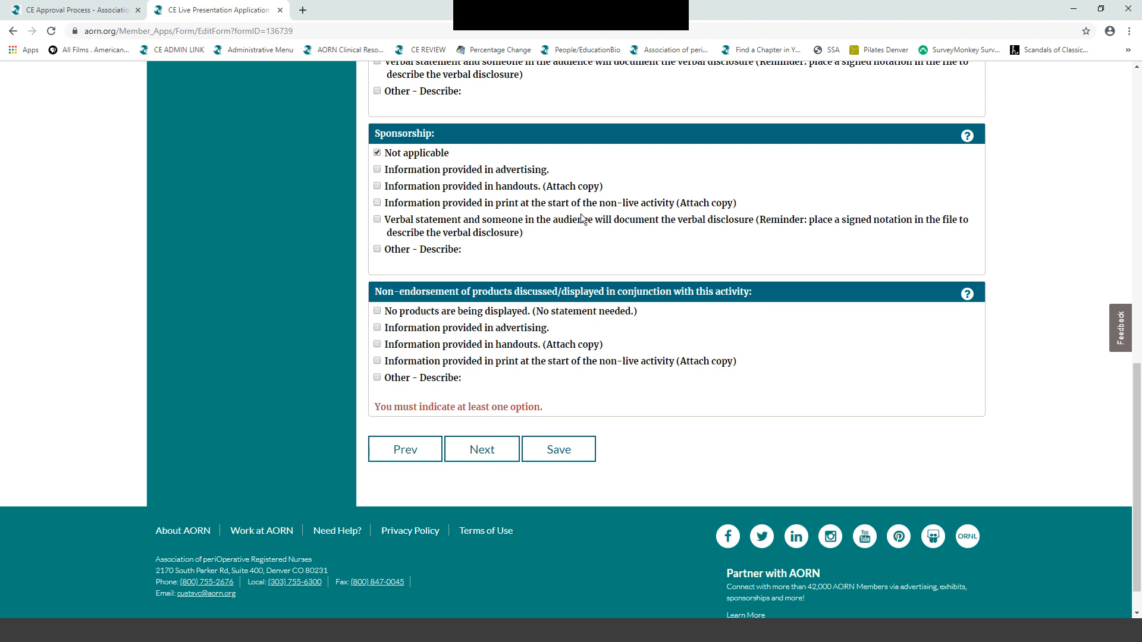
scroll(731, 323, down, 1)
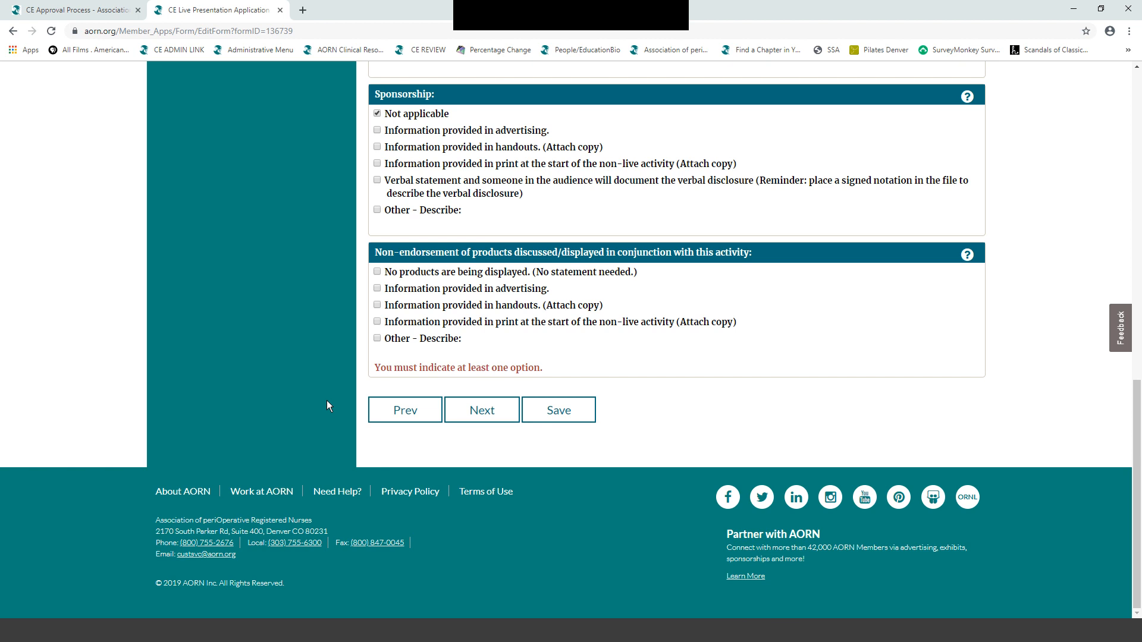
click(377, 271)
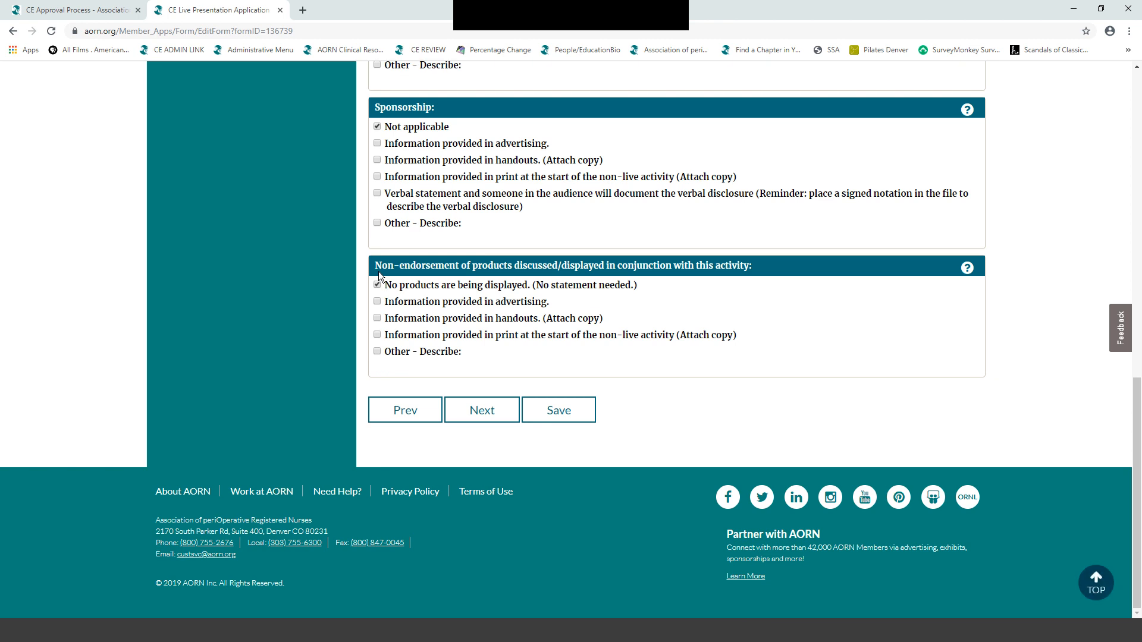
click(479, 412)
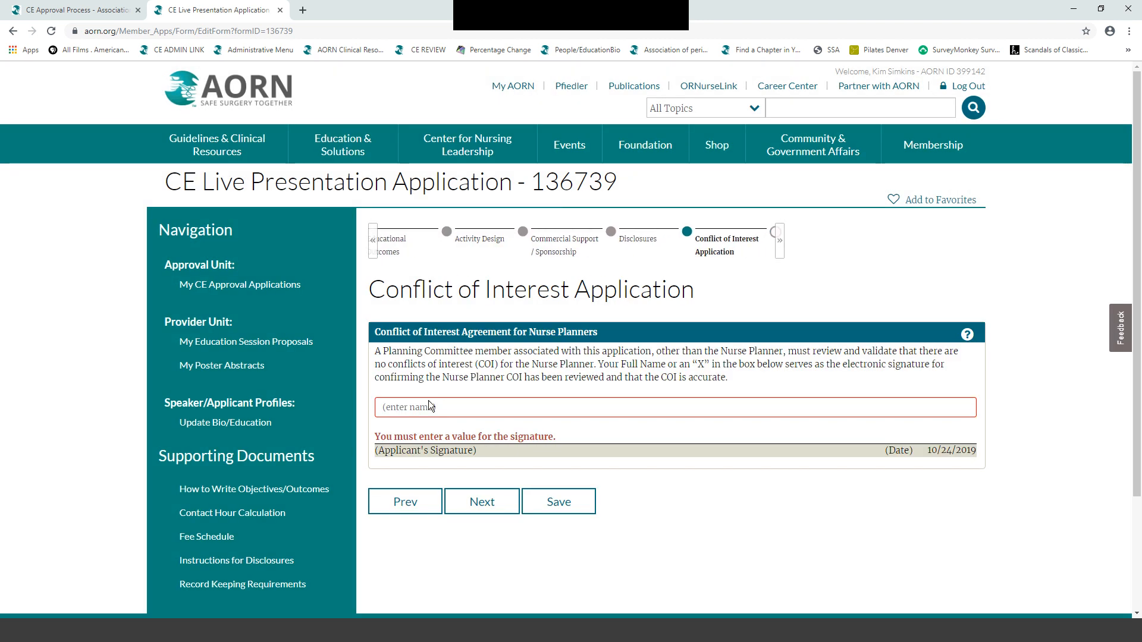
- Sign the nurse-planner COI agreement with a committee member's full name and continue
click(384, 408)
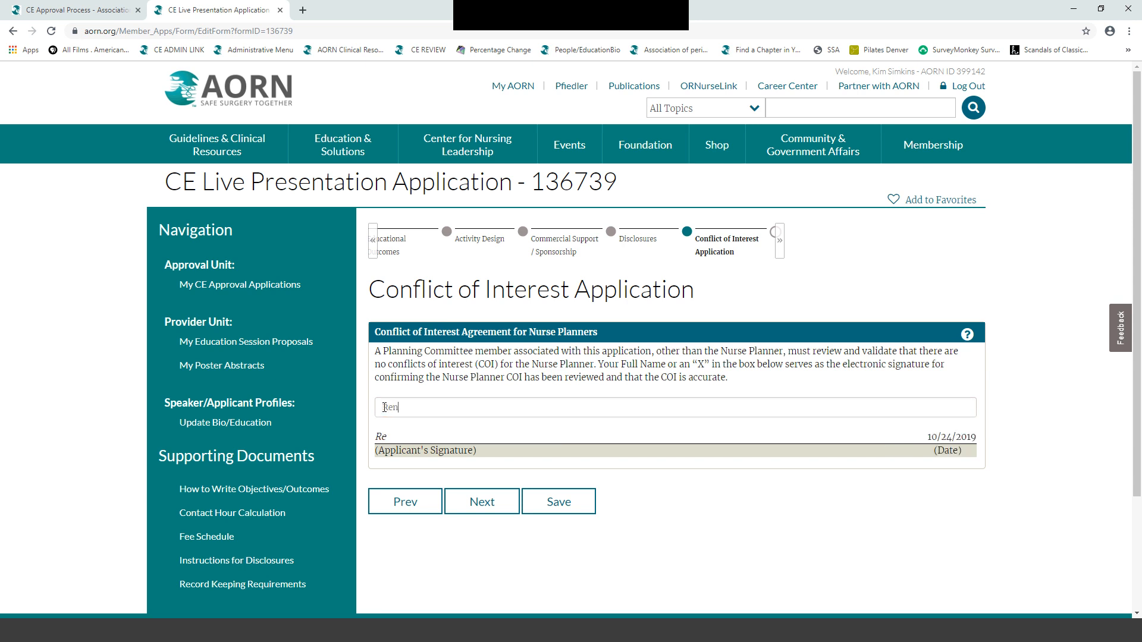
click(479, 505)
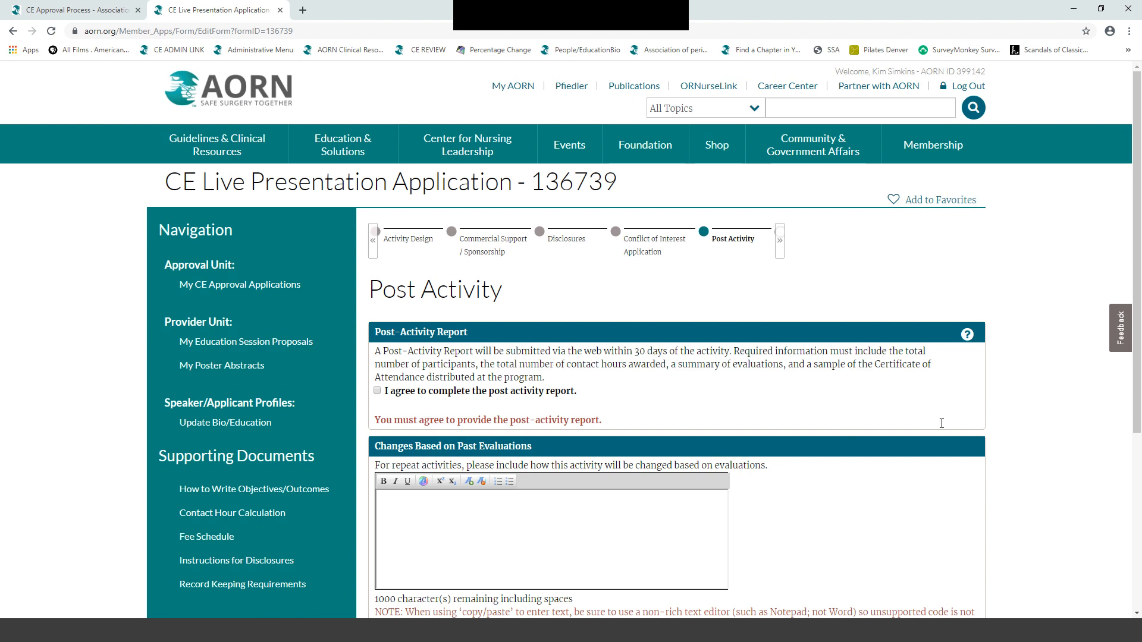
- Agree to the post-activity report and note 'This program will not be repeated.' under past evaluations
scroll(980, 415, down, 3)
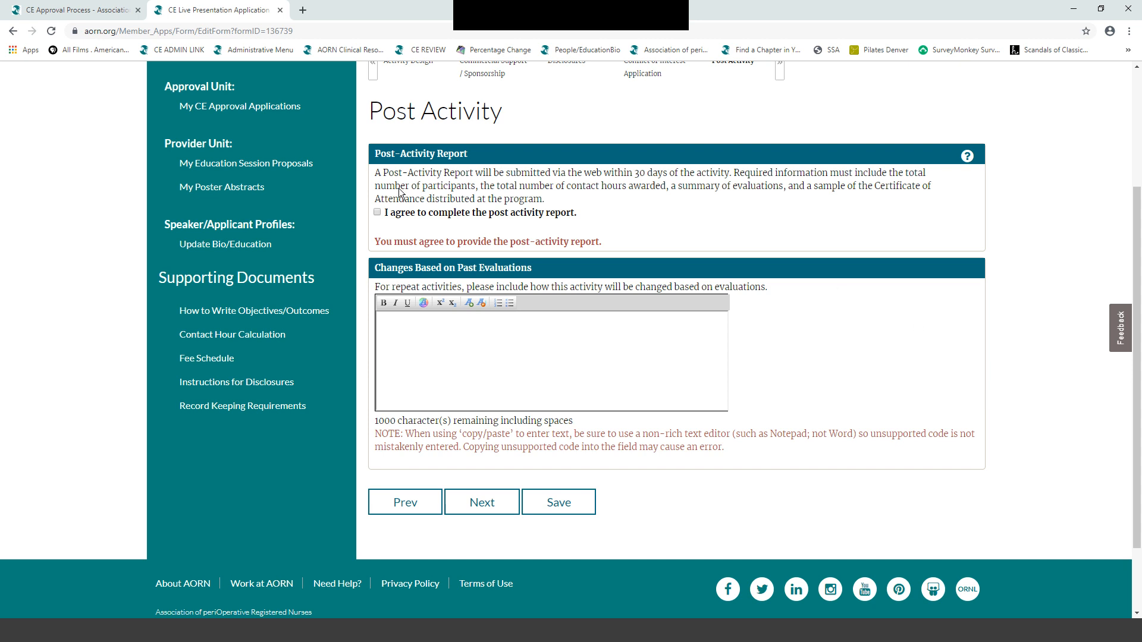
click(377, 211)
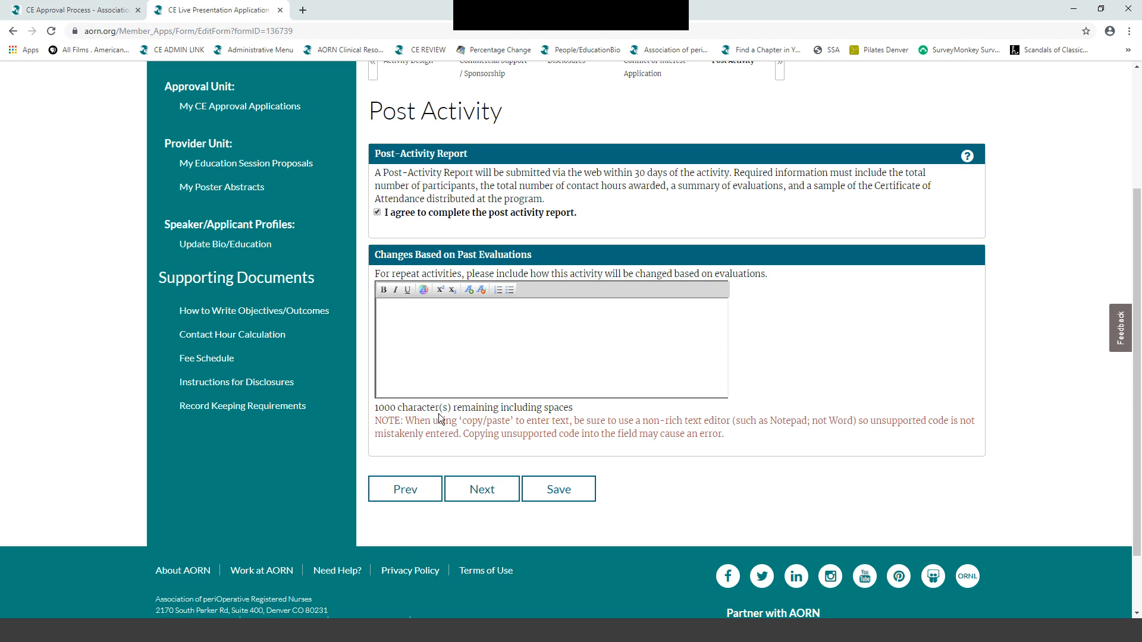
click(388, 307)
text(Th)
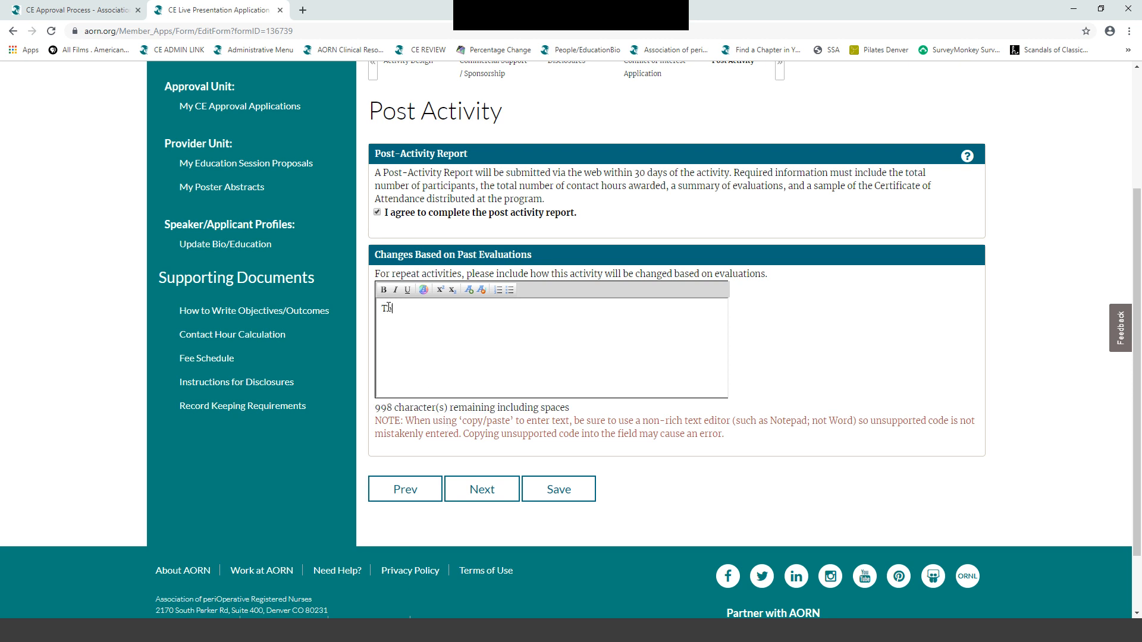
text(is program will not)
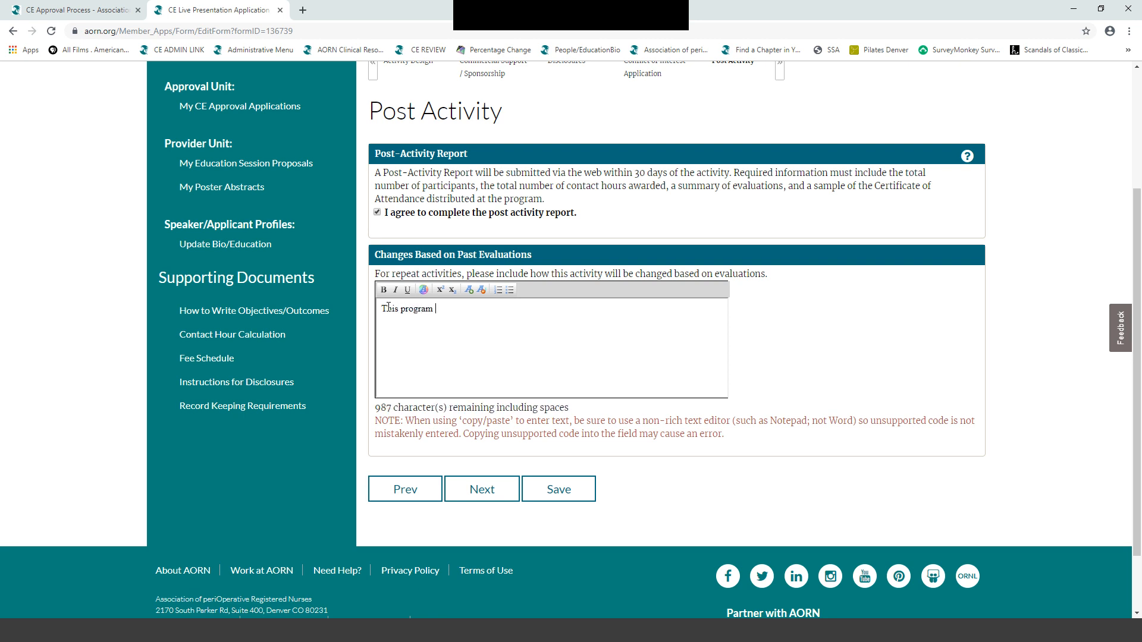
text( be repeated.)
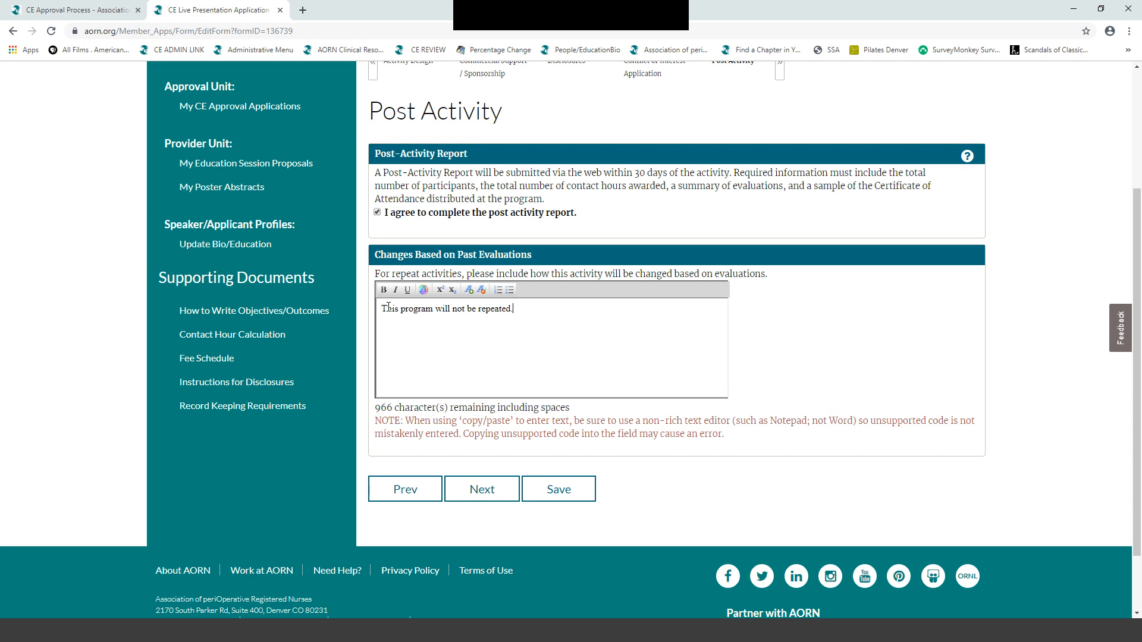
click(487, 490)
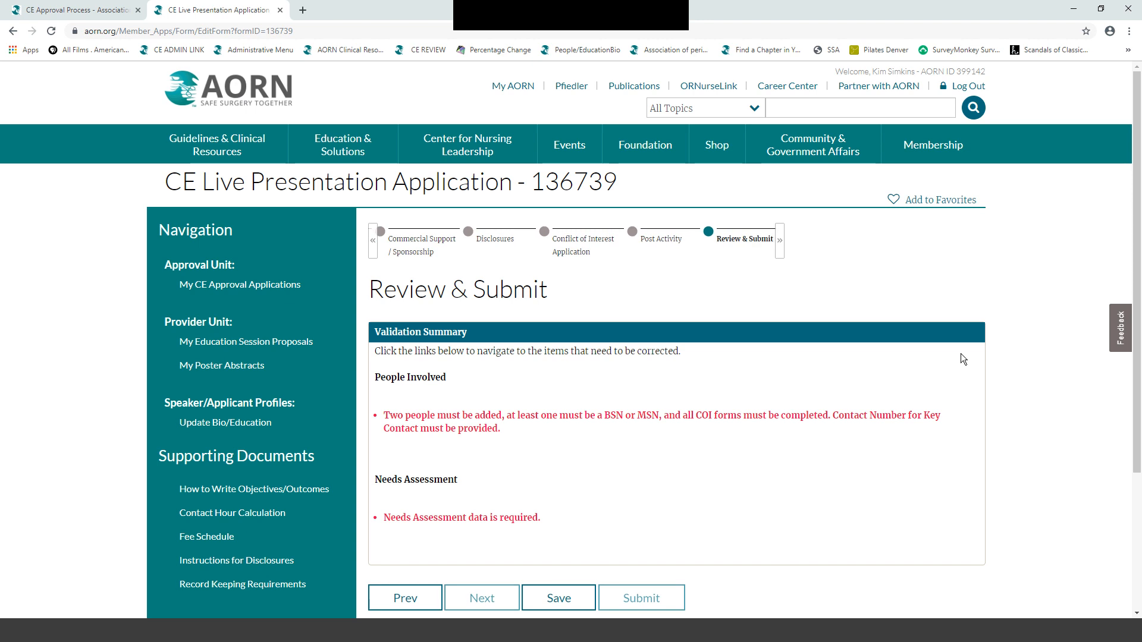
- Follow the 'Two people must be added' validation link back to People Involved
scroll(961, 354, down, 2)
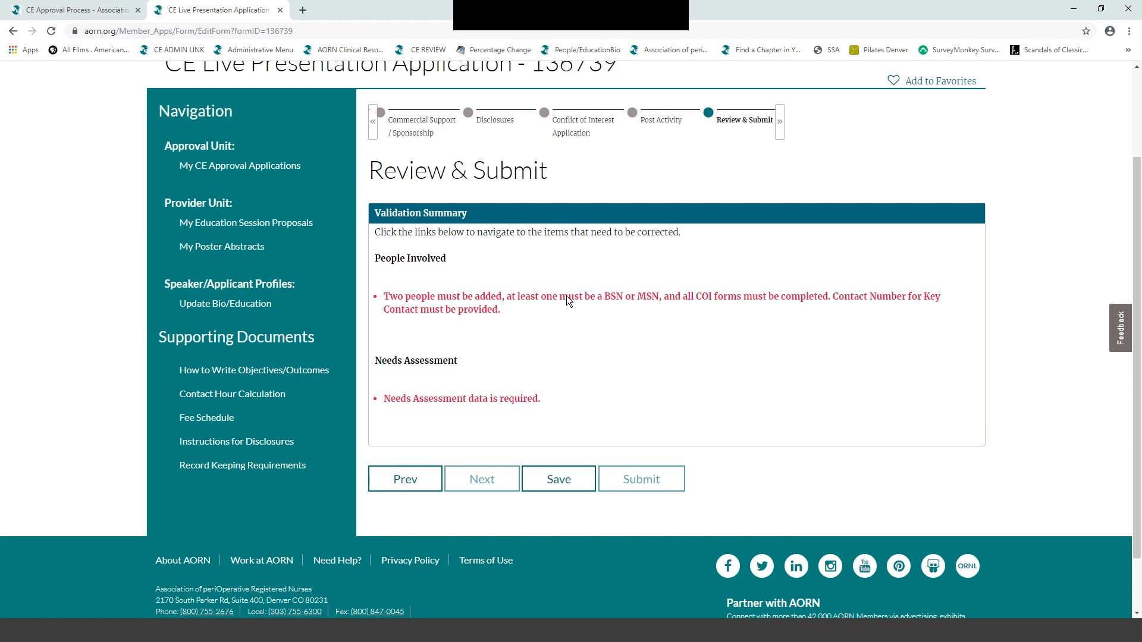
click(457, 302)
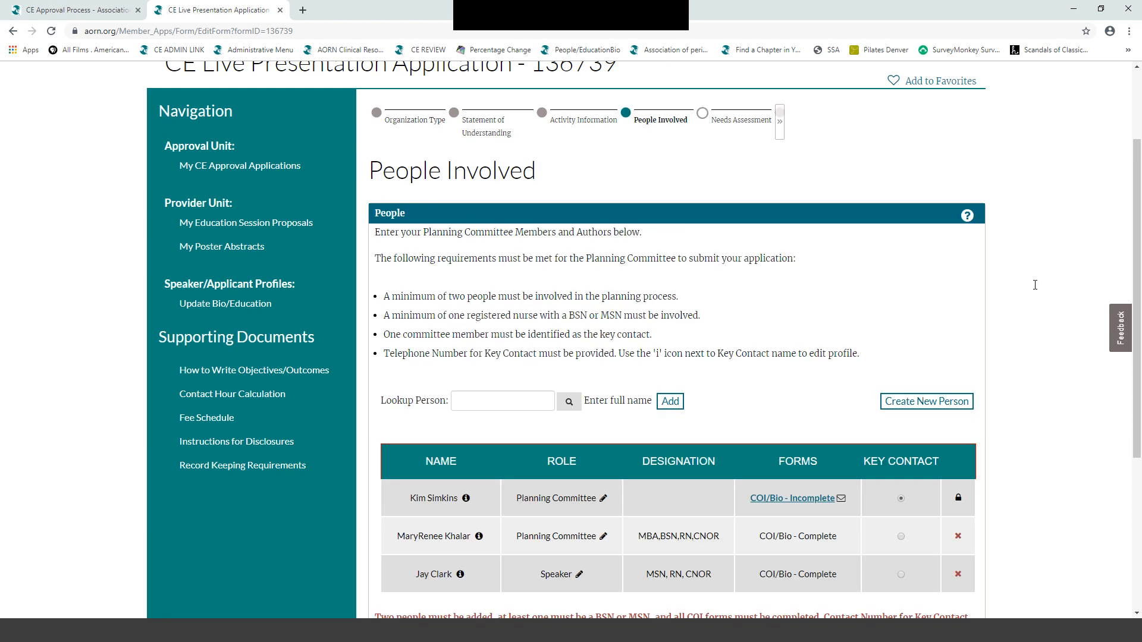
scroll(1035, 285, down, 2)
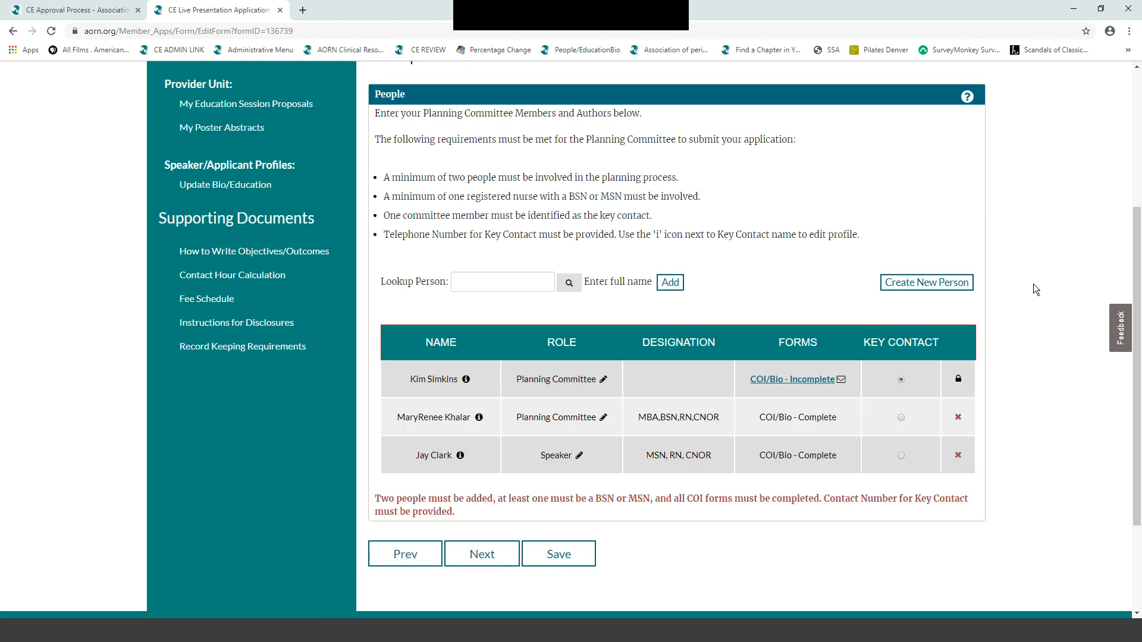
- In the key contact's incomplete COI/Bio form, answer No to conflict of interest and commercial products
click(766, 379)
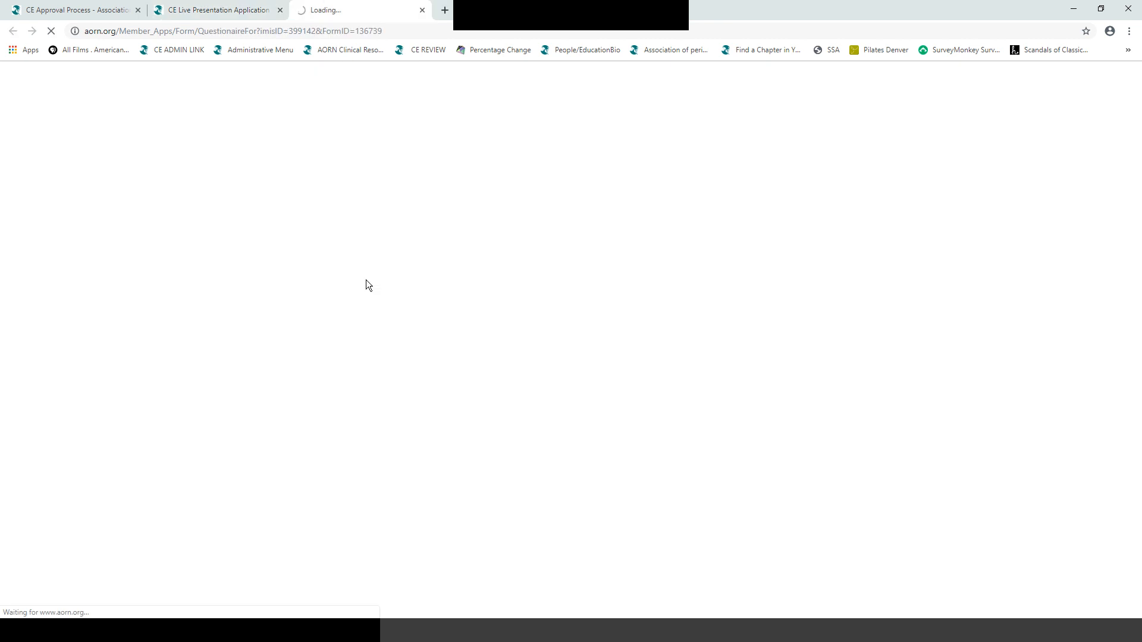
scroll(221, 292, down, 2)
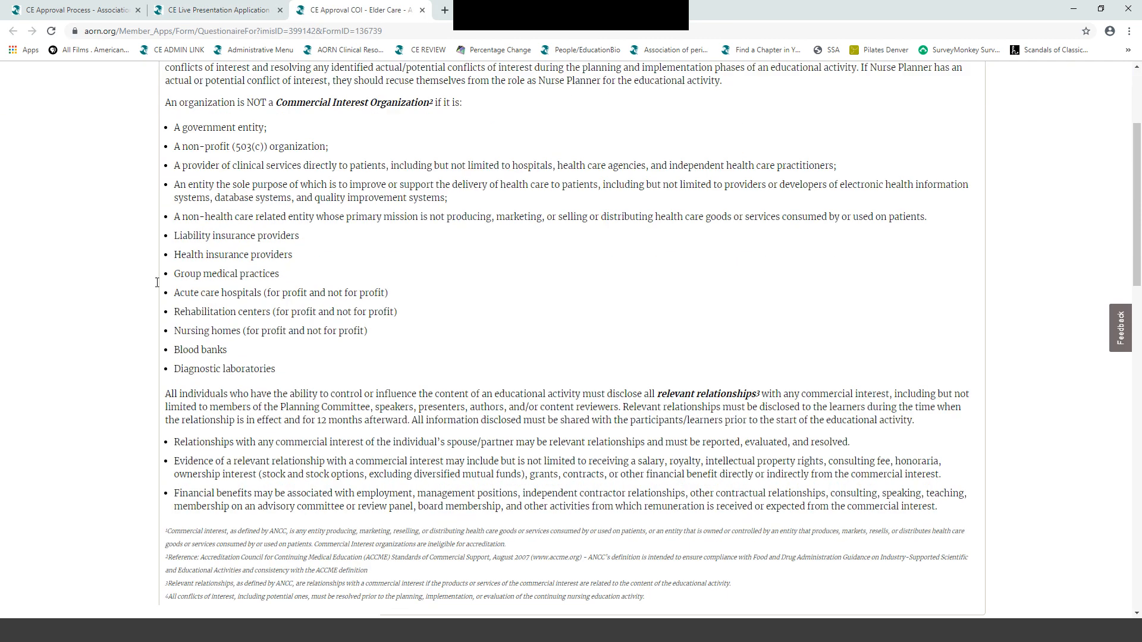
scroll(157, 283, down, 6)
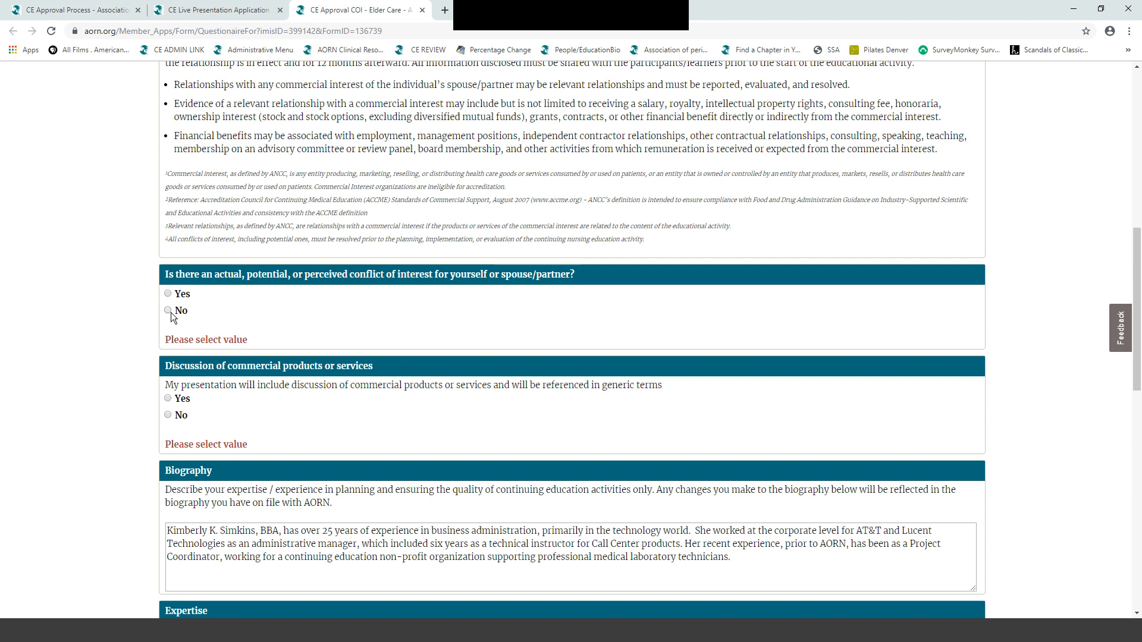
click(168, 311)
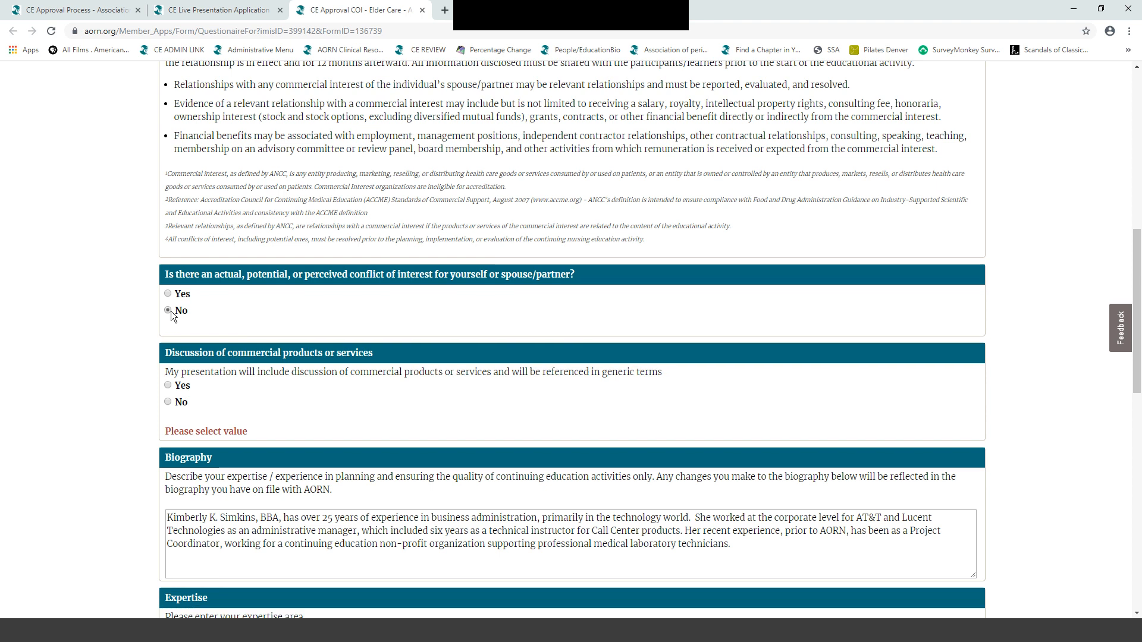
click(169, 403)
scroll(229, 326, down, 6)
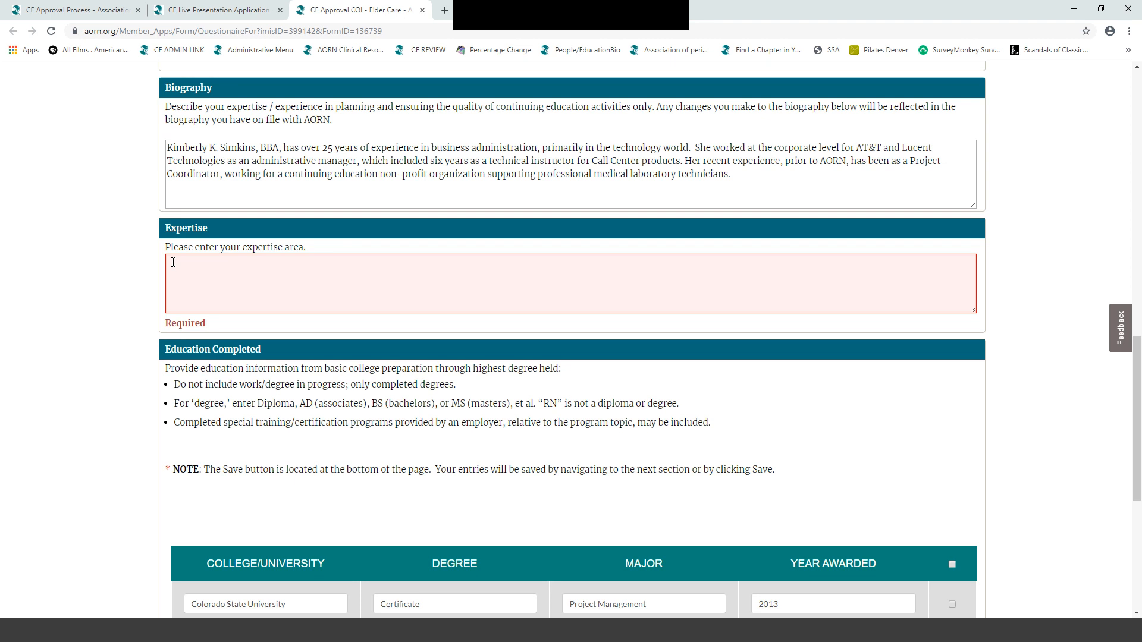
- Enter 'Coordinator' as expertise and submit the COI/Bio form
text(C)
key(BackSpace)
text(C)
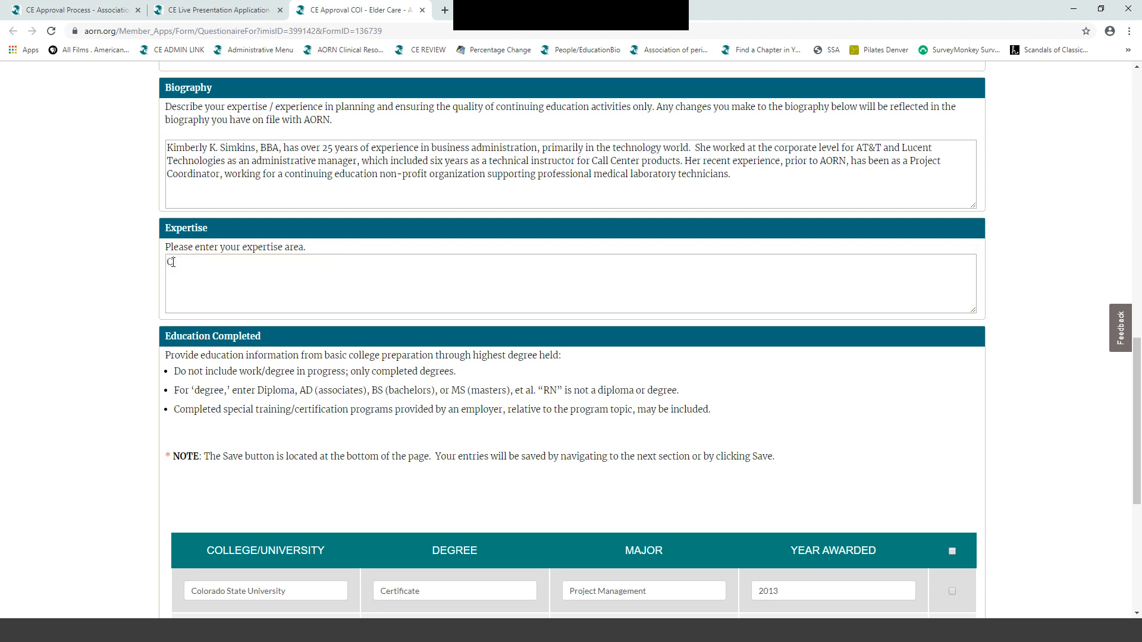
text(oordinator)
scroll(172, 263, down, 6)
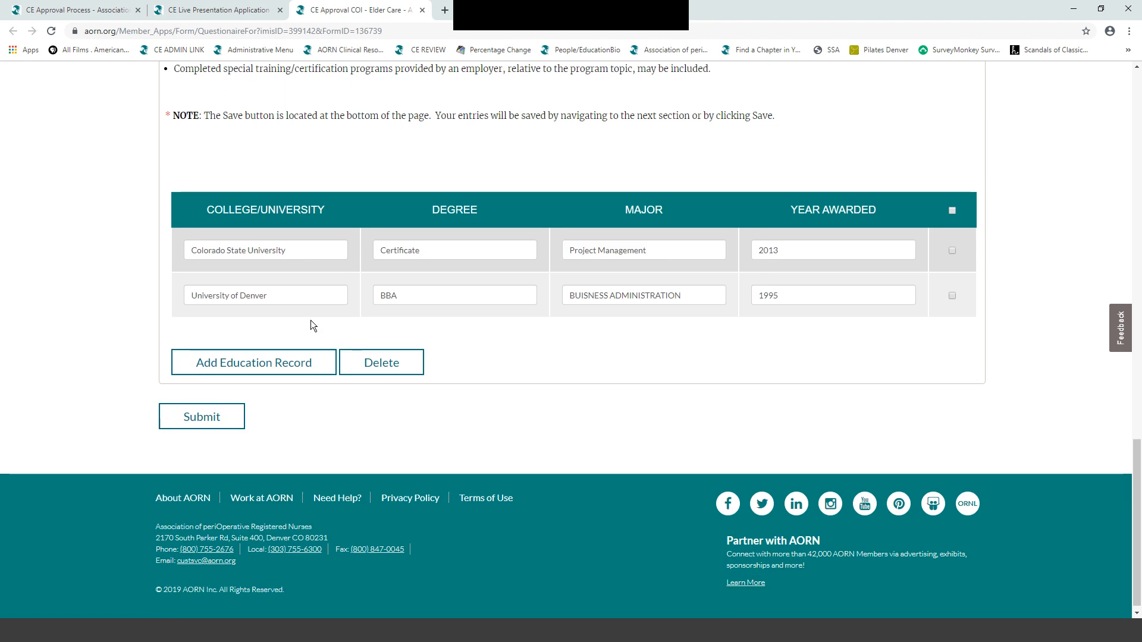
click(202, 410)
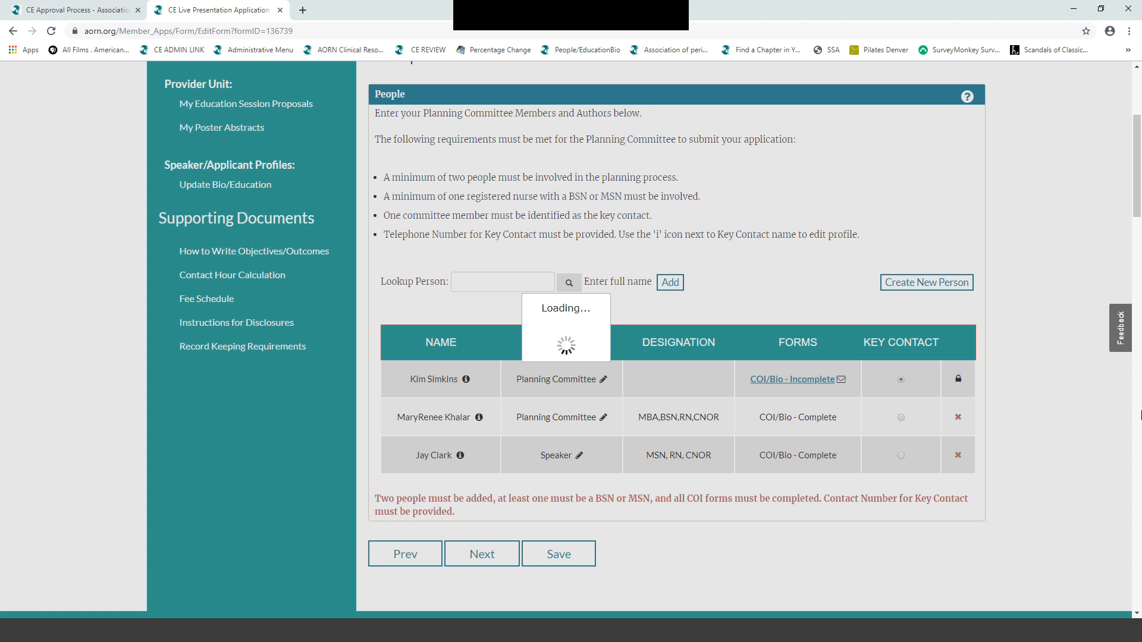
- Go to the Needs Assessment step and scroll to the Needs Assessment Data section
scroll(993, 341, up, 4)
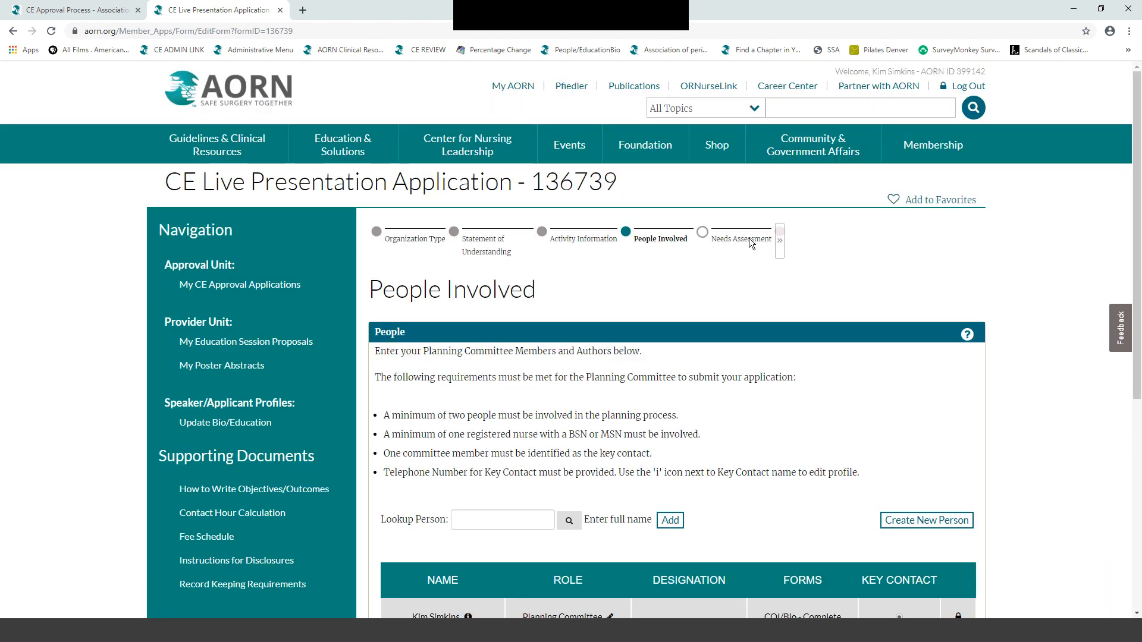
click(750, 239)
scroll(822, 245, down, 5)
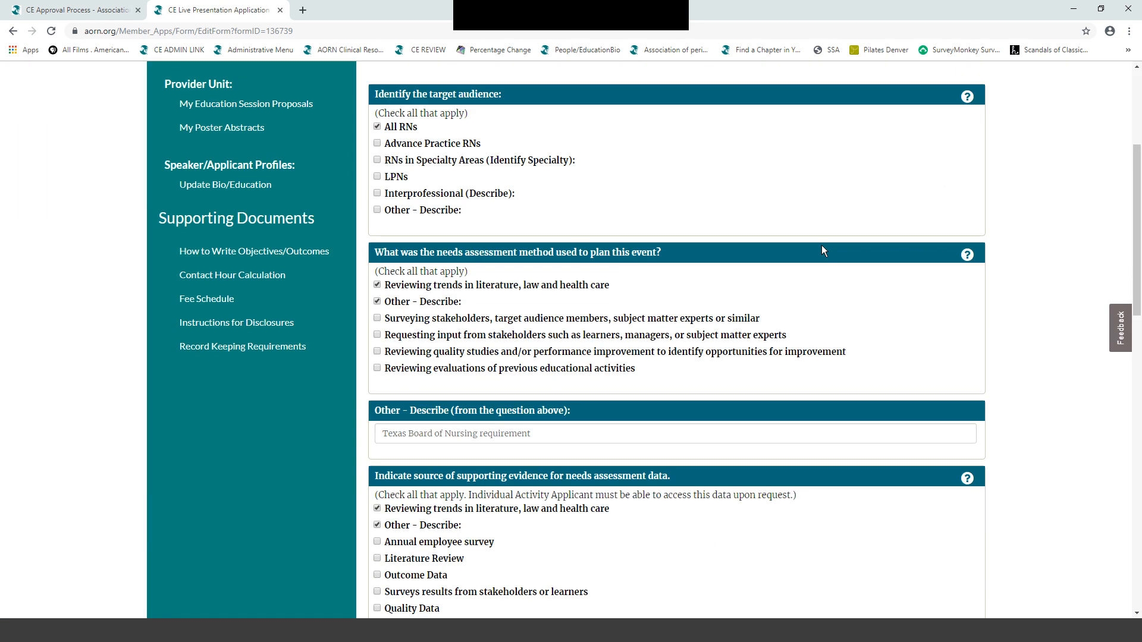
scroll(822, 245, down, 6)
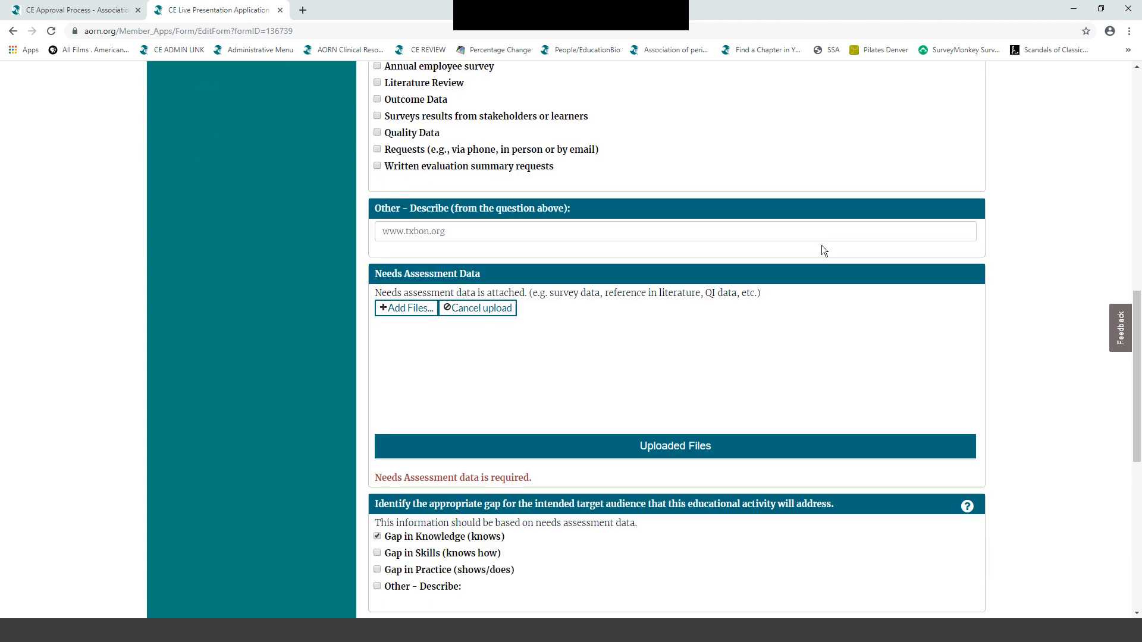
- Upload 'Understanding the Implications and Application of Negative Pressure Wound Therapy.docx' as needs assessment data
click(398, 307)
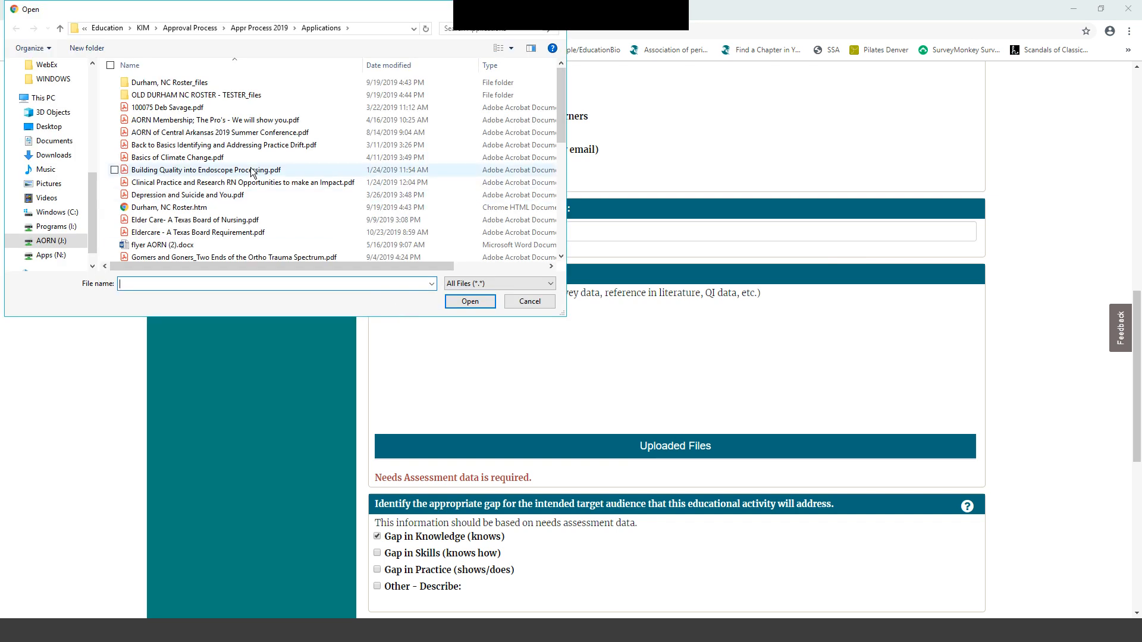
scroll(251, 172, down, 3)
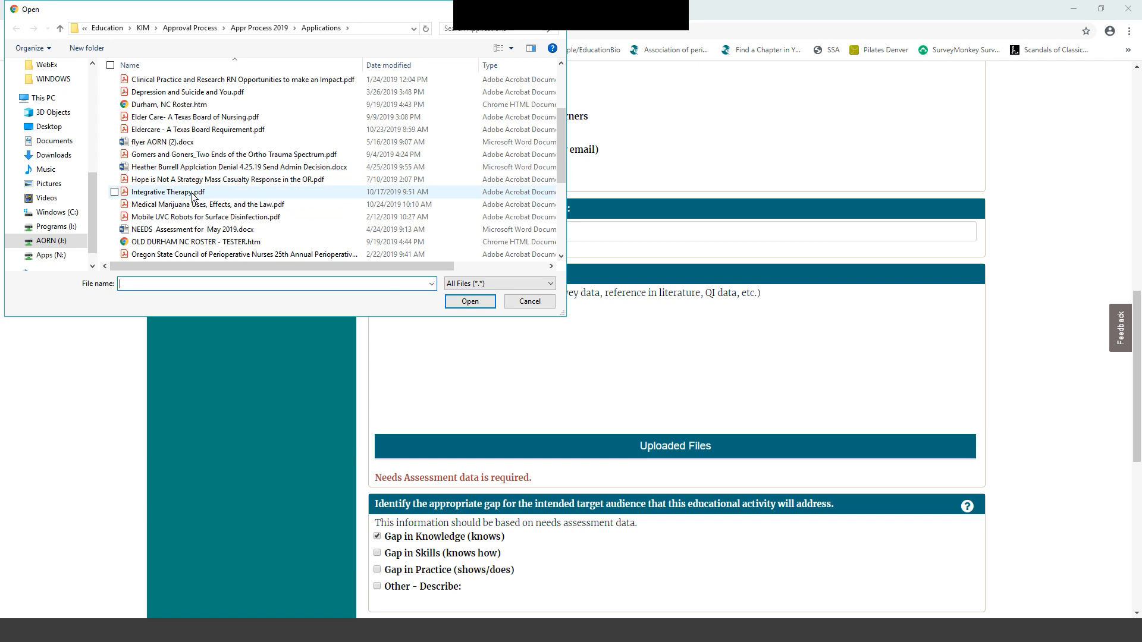
scroll(235, 215, down, 2)
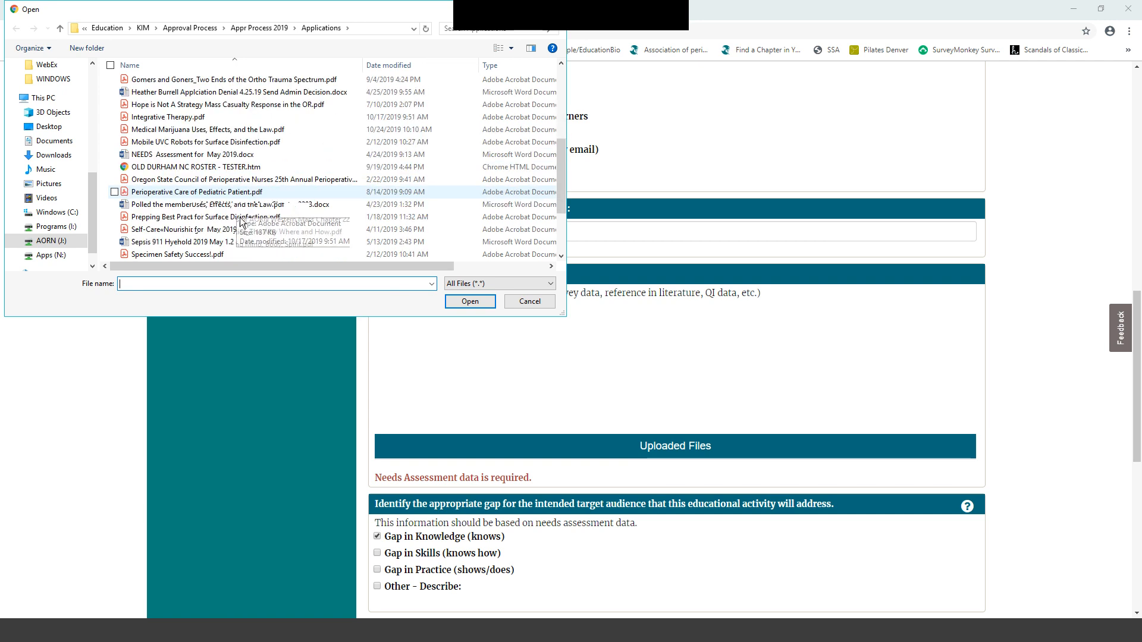
scroll(226, 230, down, 1)
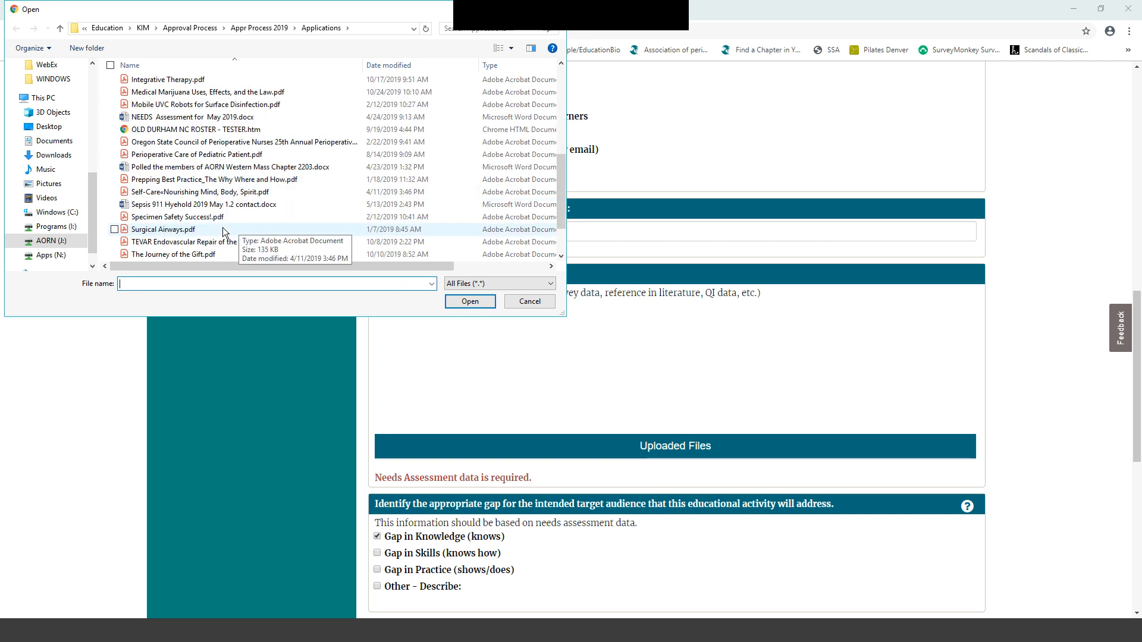
scroll(223, 232, down, 1)
scroll(207, 235, down, 1)
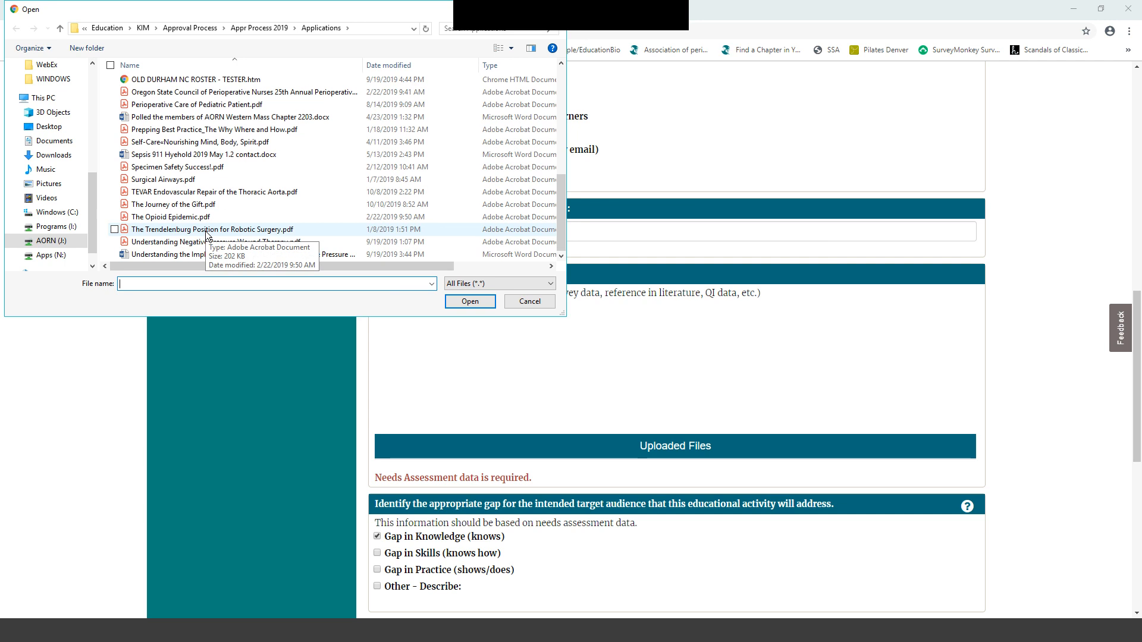
click(201, 255)
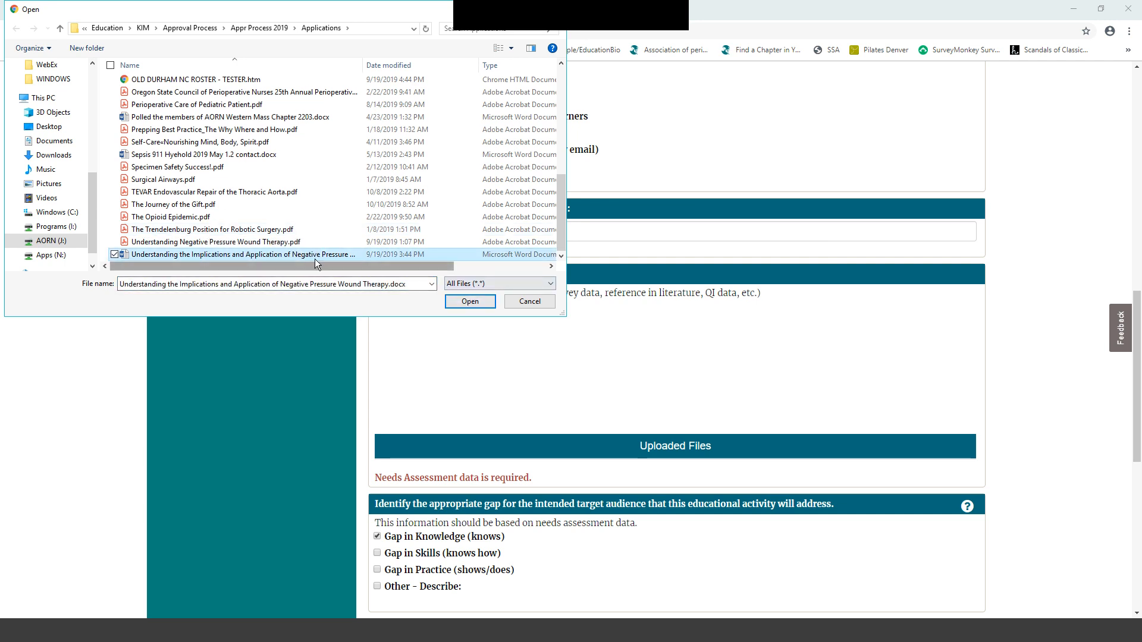
click(479, 299)
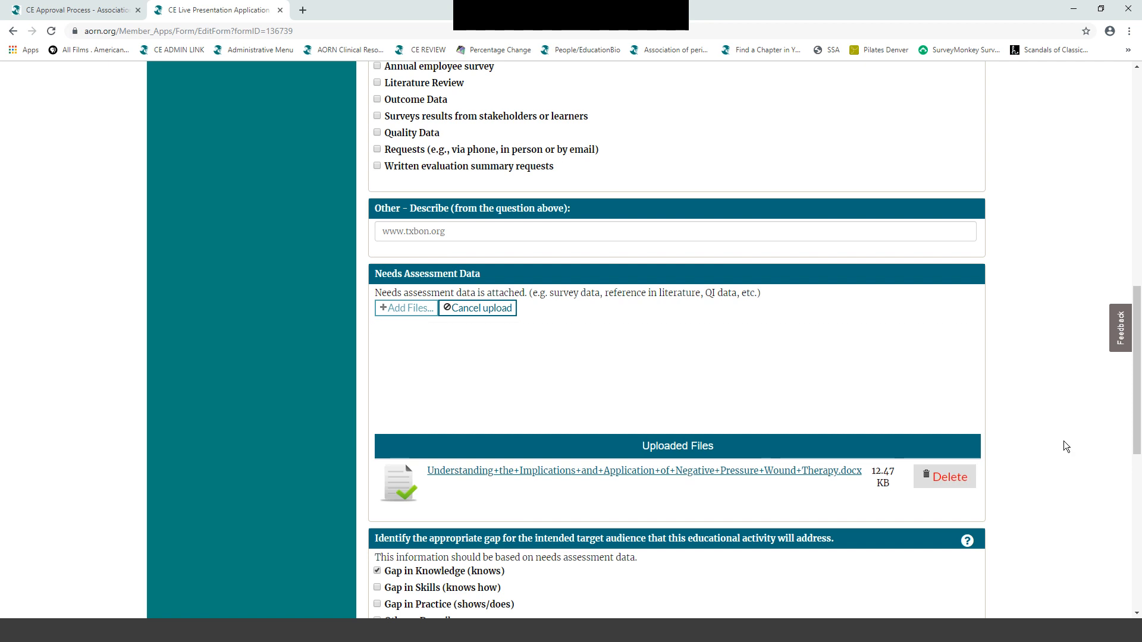
scroll(1048, 433, down, 7)
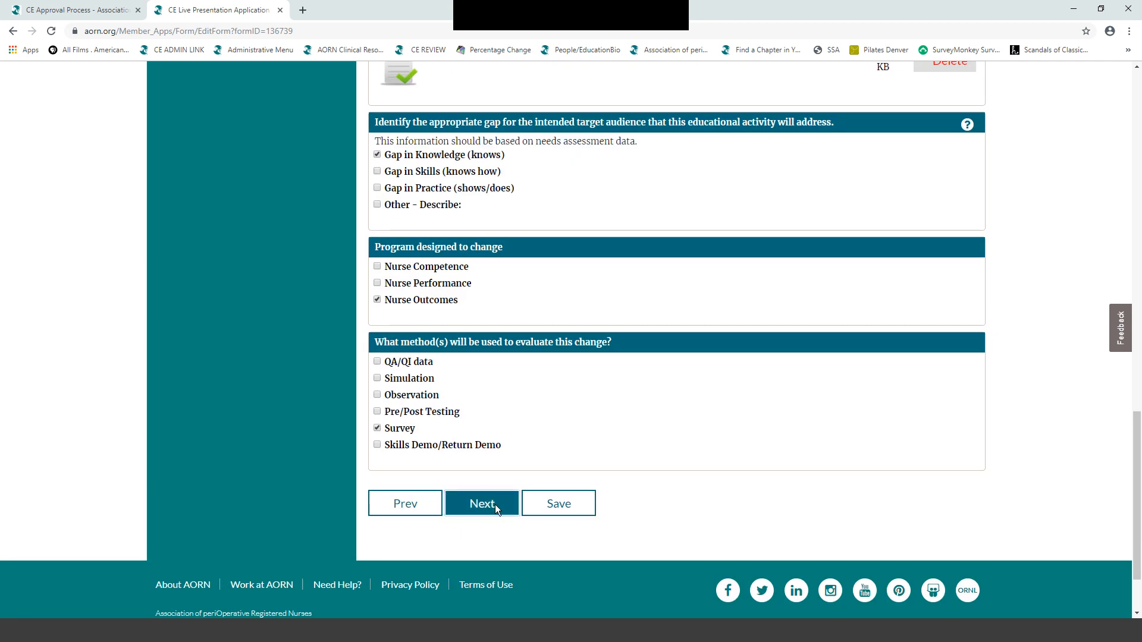
- Save the Learning Outcome step and jump to the Activity Design step
click(495, 505)
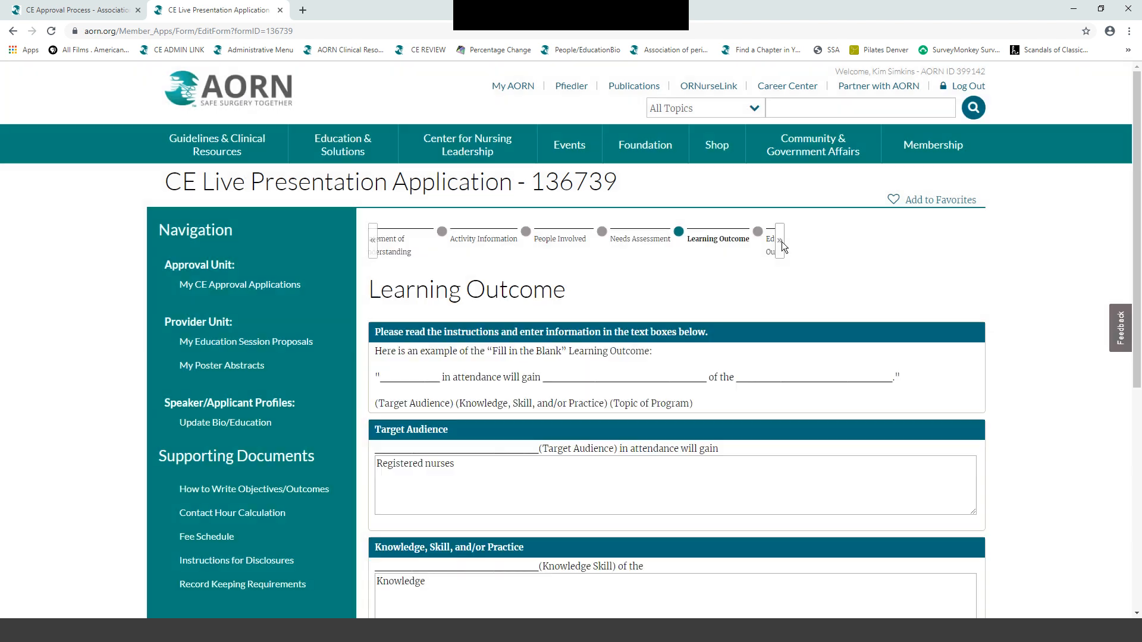
click(780, 241)
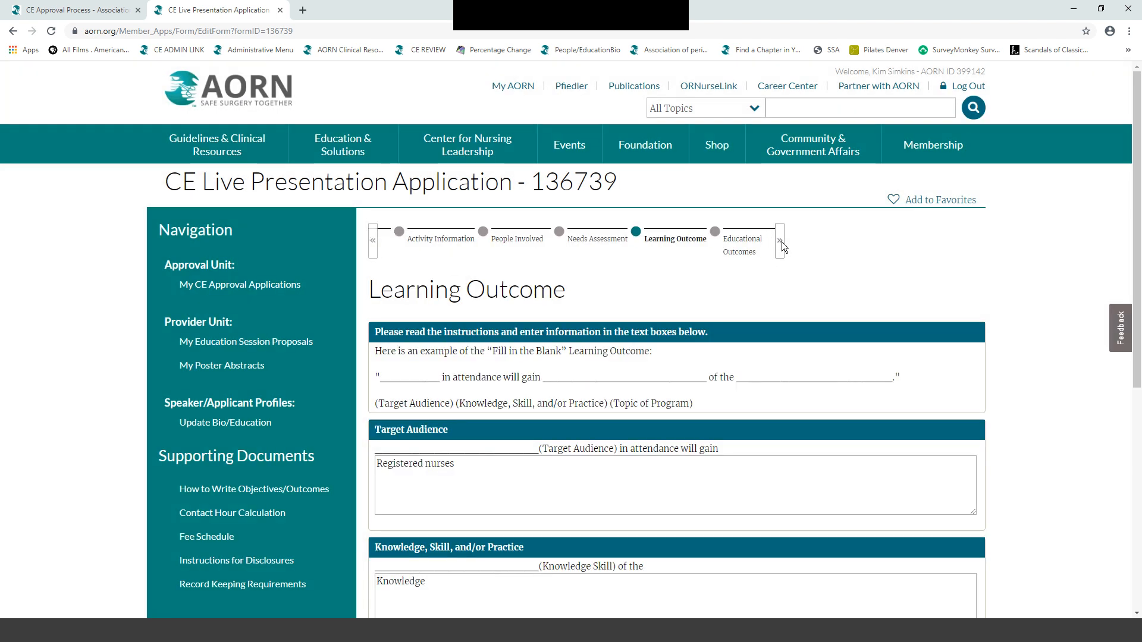
click(779, 241)
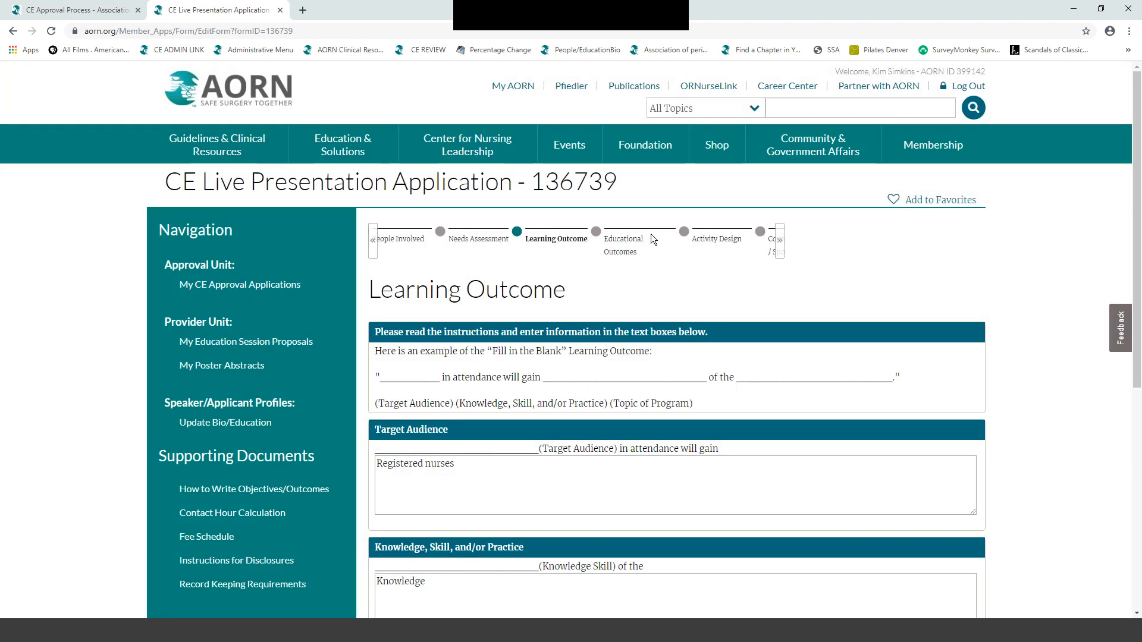
click(702, 240)
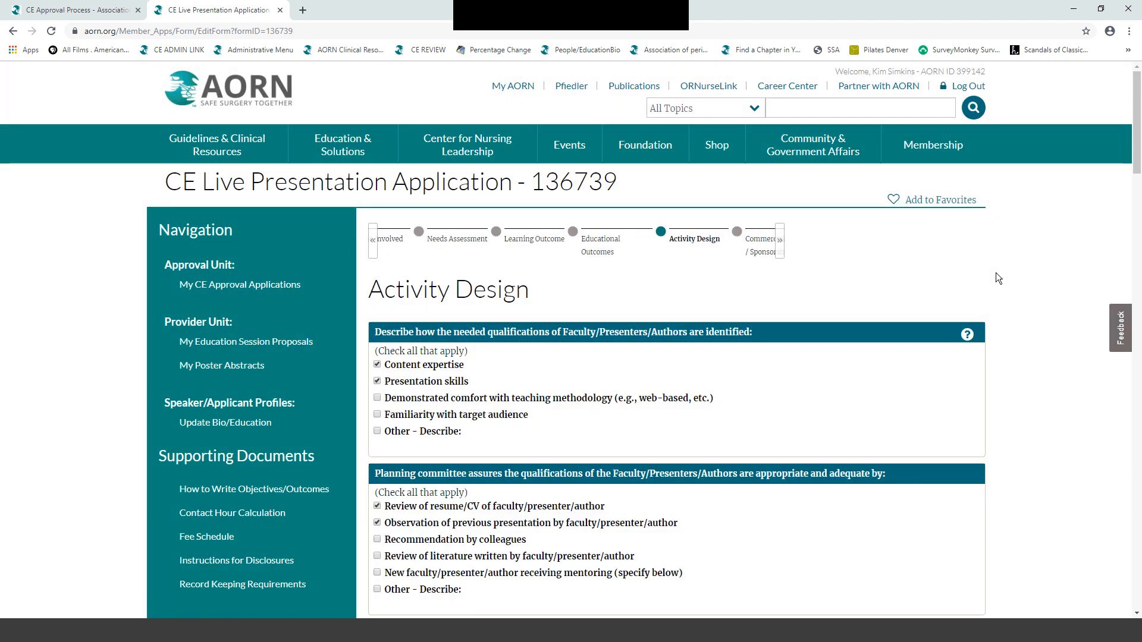
- Review the Activity Design page, selecting the ANCC and AORN statement paragraphs
scroll(996, 273, down, 3)
scroll(998, 279, down, 1)
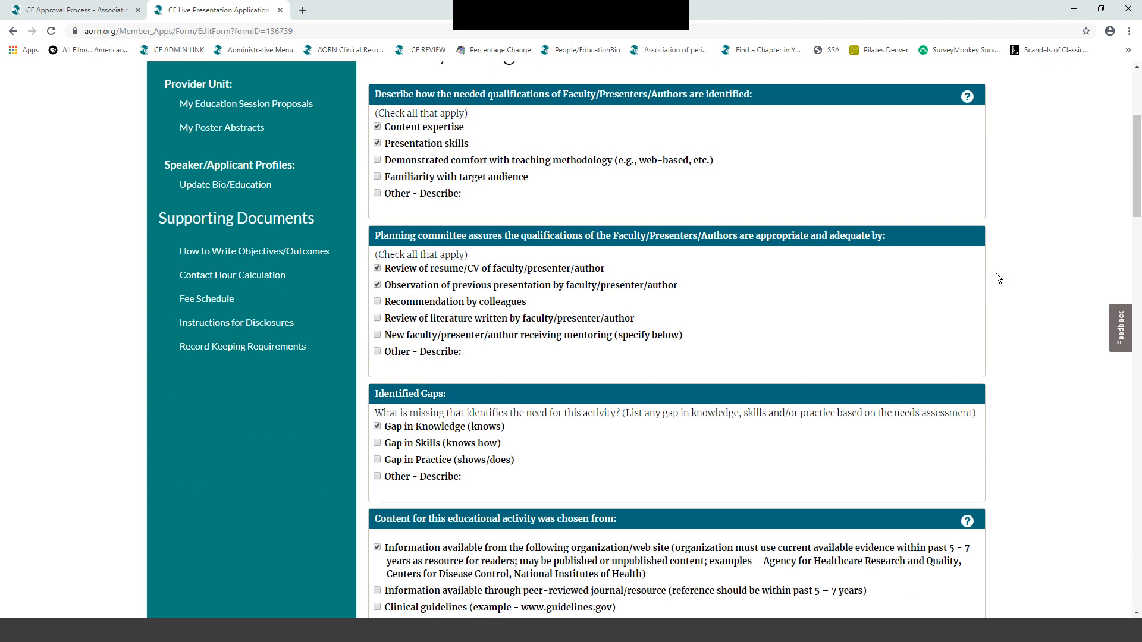
scroll(998, 278, down, 5)
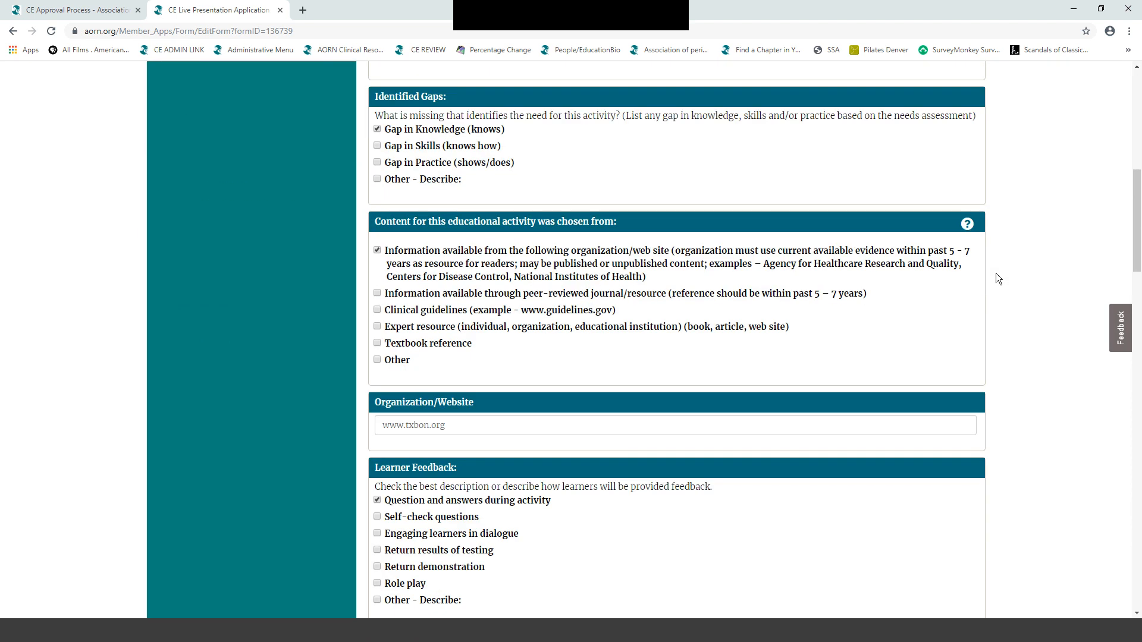
scroll(998, 279, down, 4)
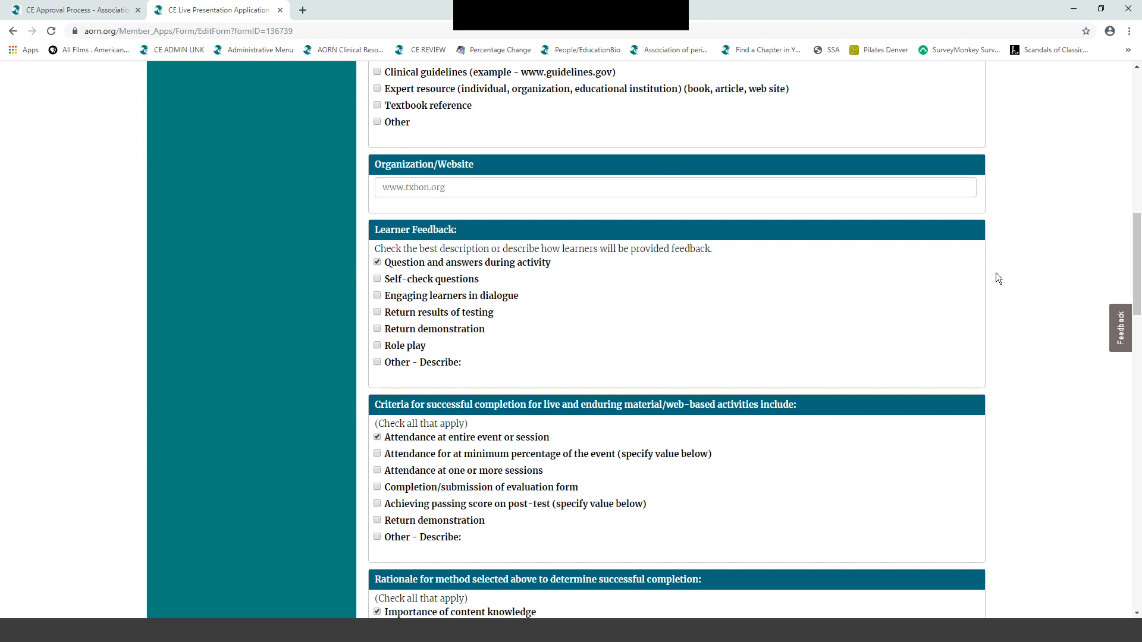
scroll(998, 278, down, 6)
scroll(996, 274, down, 9)
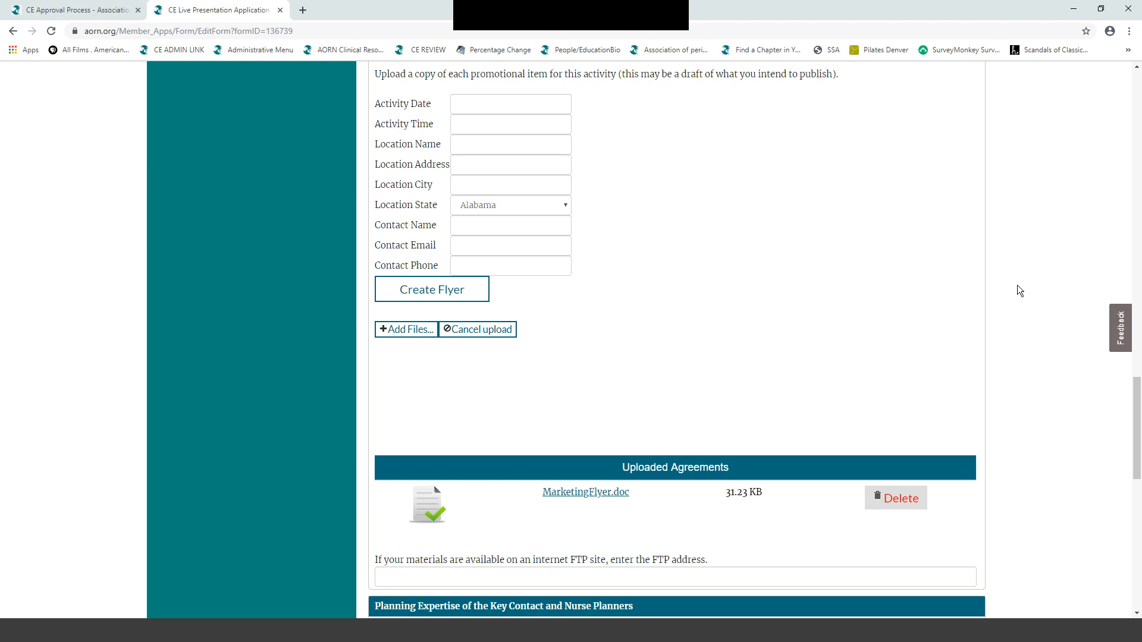
scroll(1017, 284, up, 3)
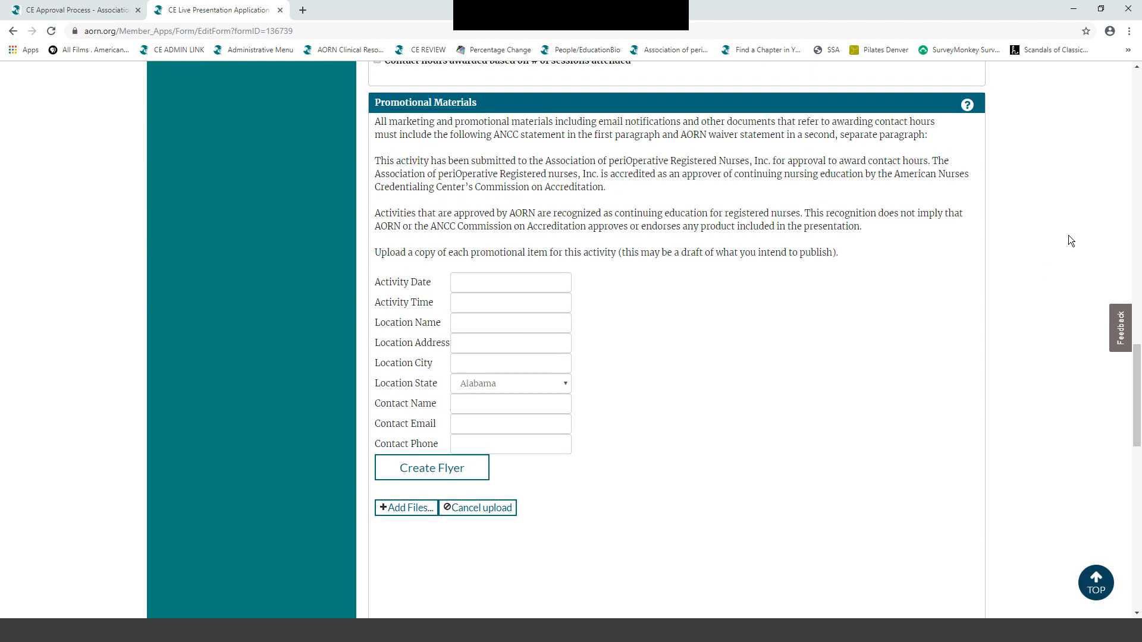
scroll(1070, 240, up, 1)
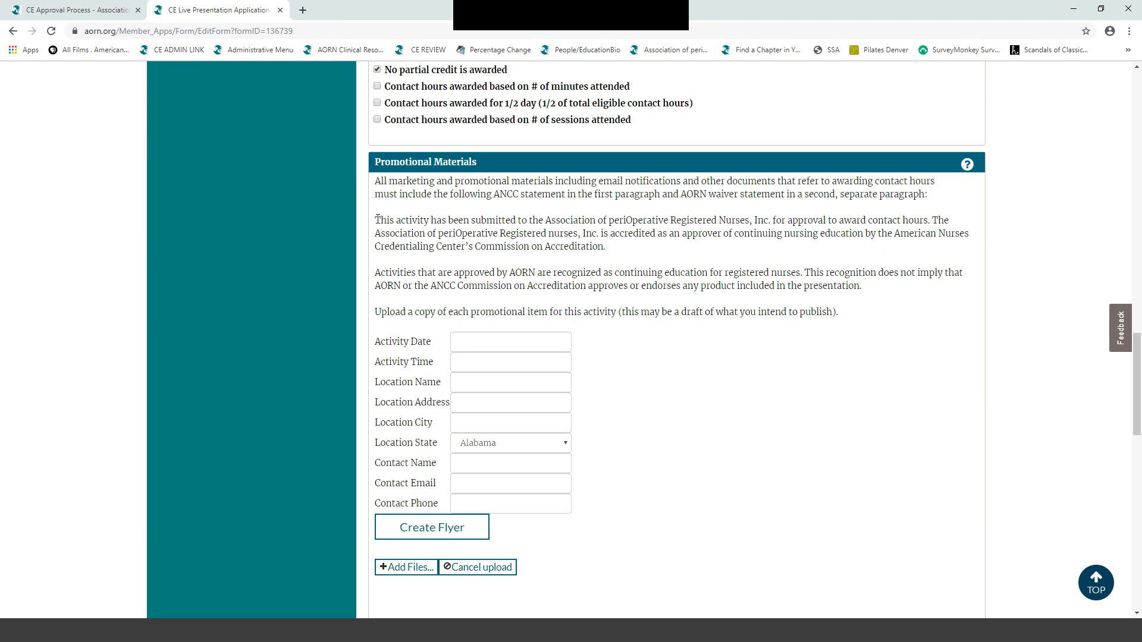
drag(378, 219, 957, 320)
click(1030, 341)
scroll(898, 127, up, 15)
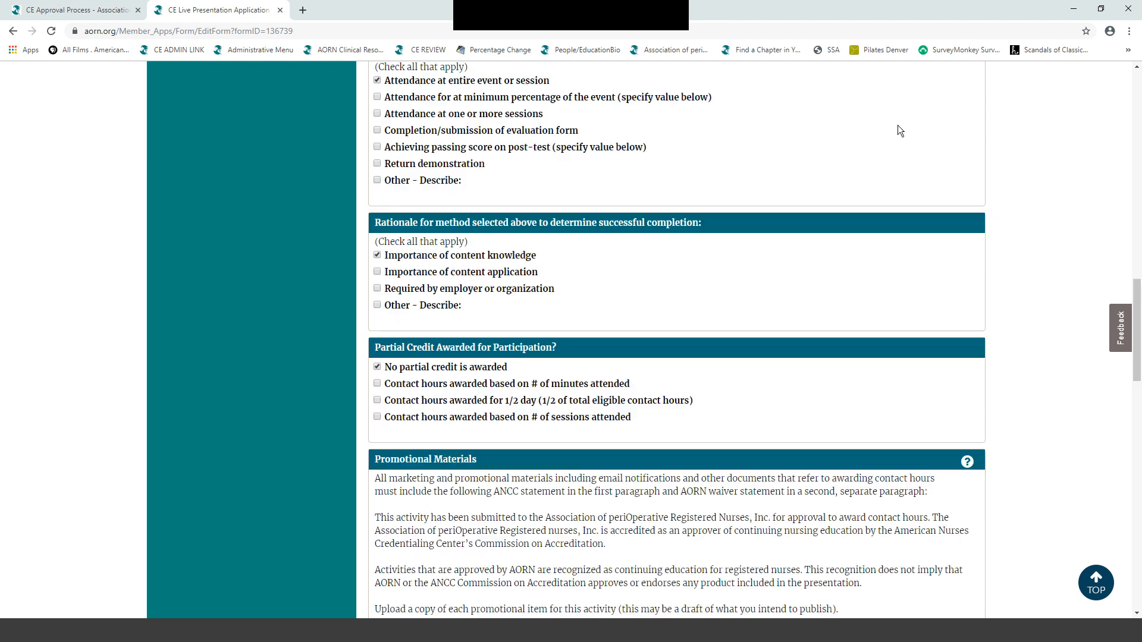
scroll(909, 264, up, 10)
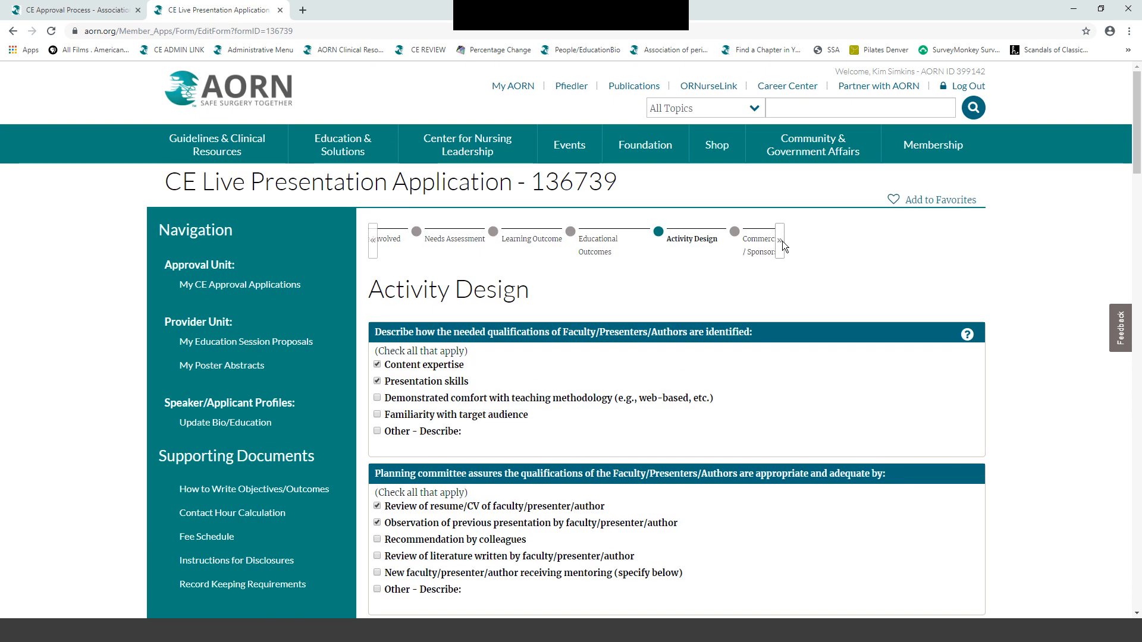
- Submit the application from Review & Submit, choosing Bill Me Later for payment
click(779, 241)
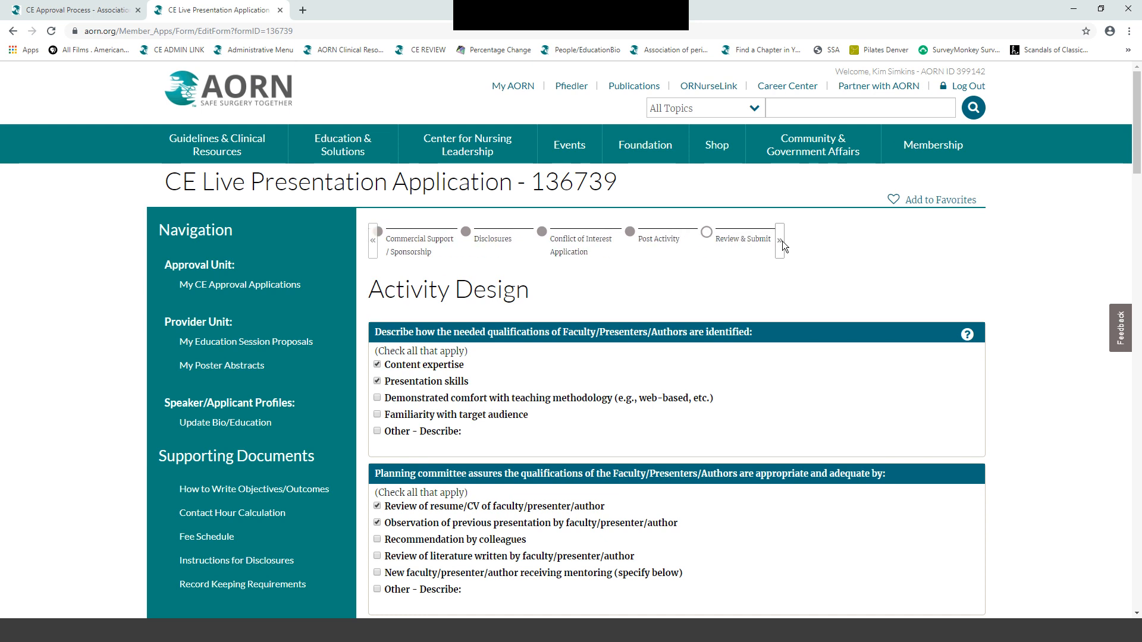
click(632, 239)
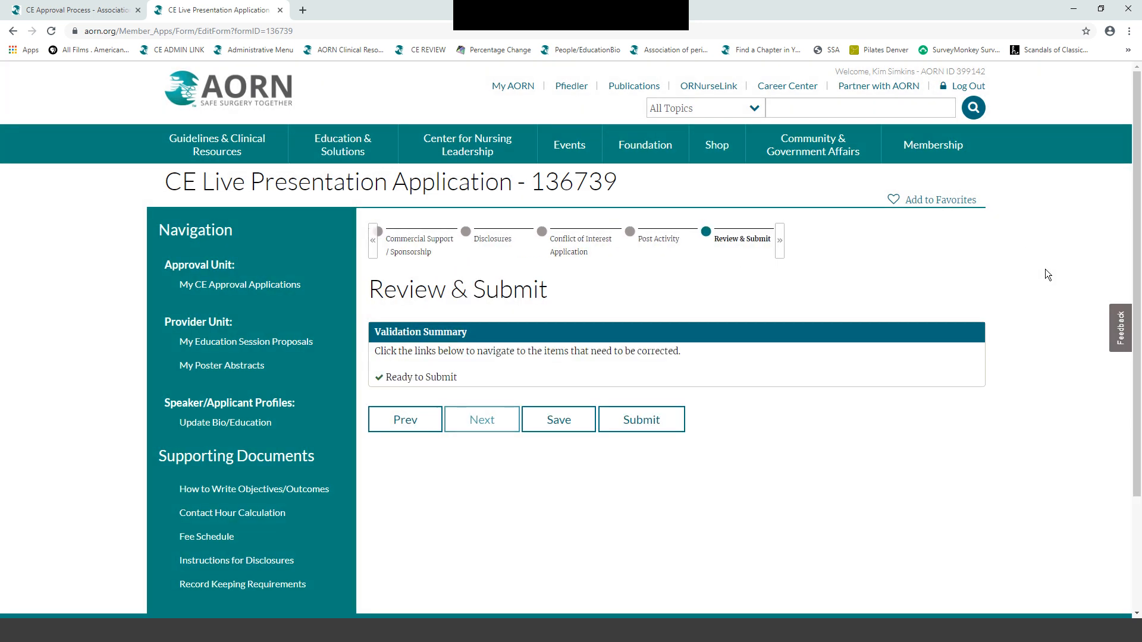
scroll(1051, 278, down, 1)
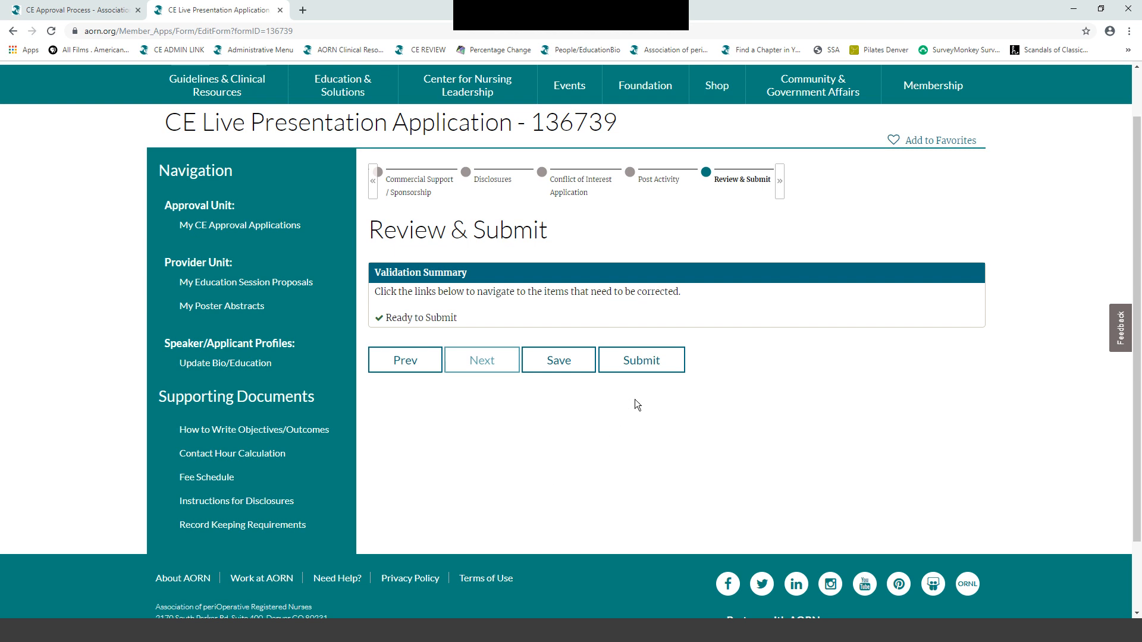
click(635, 357)
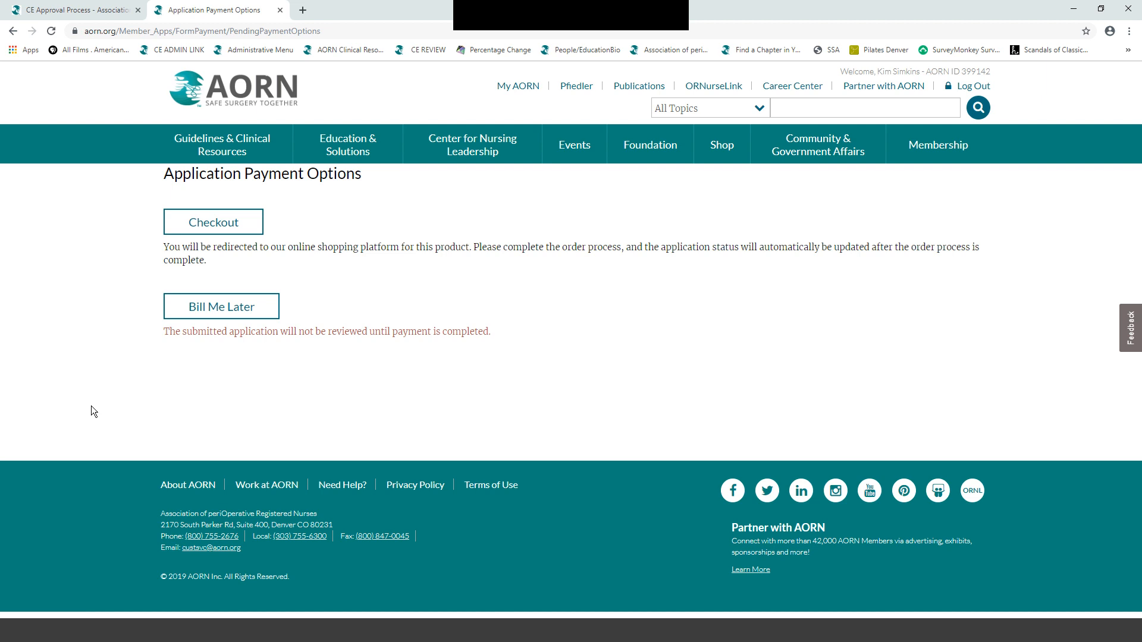
click(222, 307)
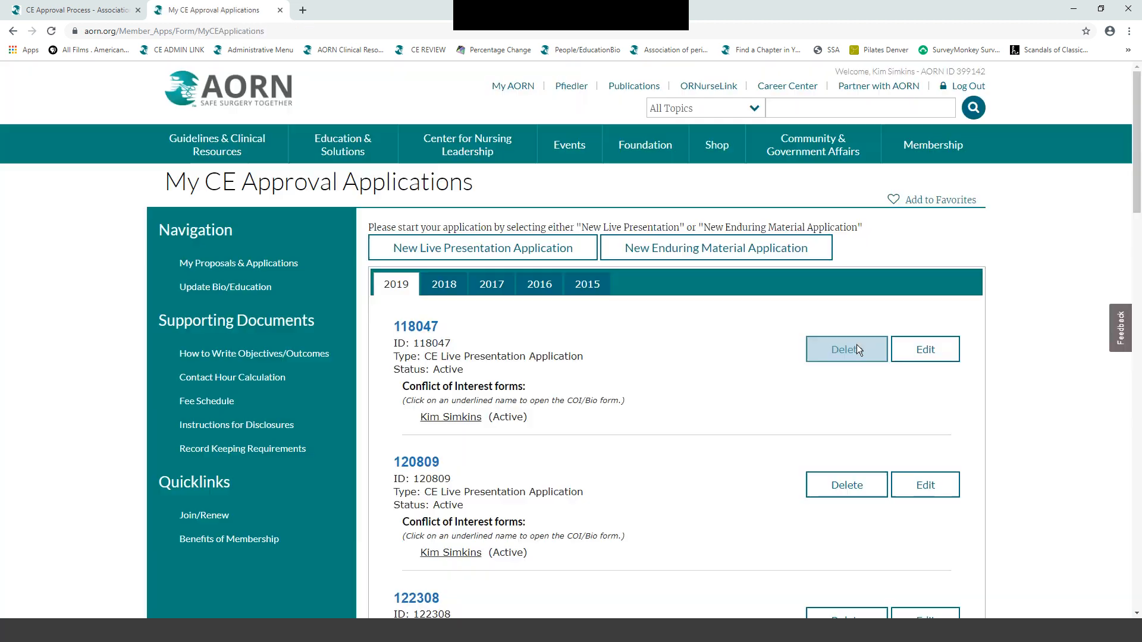
scroll(696, 377, down, 20)
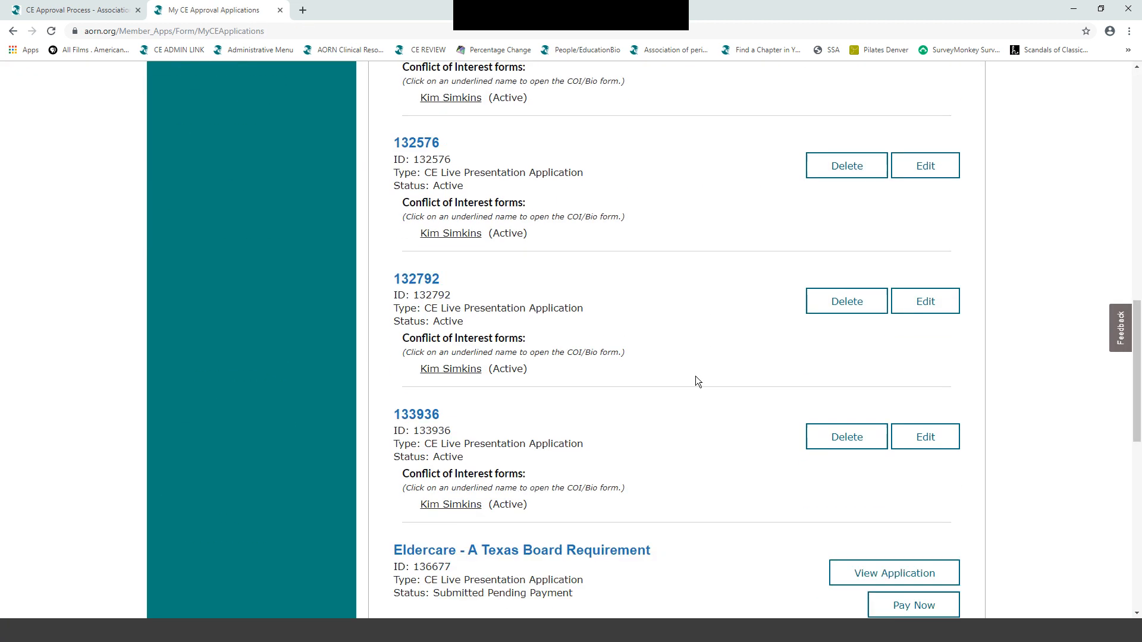